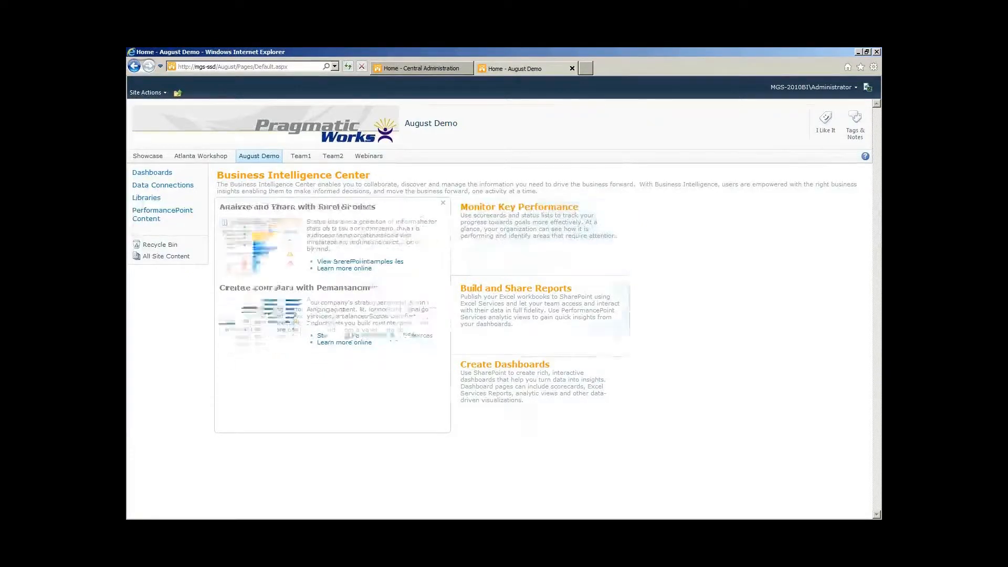
Step: Review the Create Dashboards section, the PerformancePoint Services start page, and the Dashboards, Data Connections and PerformancePoint Content areas of the August Demo site
{"action": "mouse_move", "coordinate": [499, 370]}
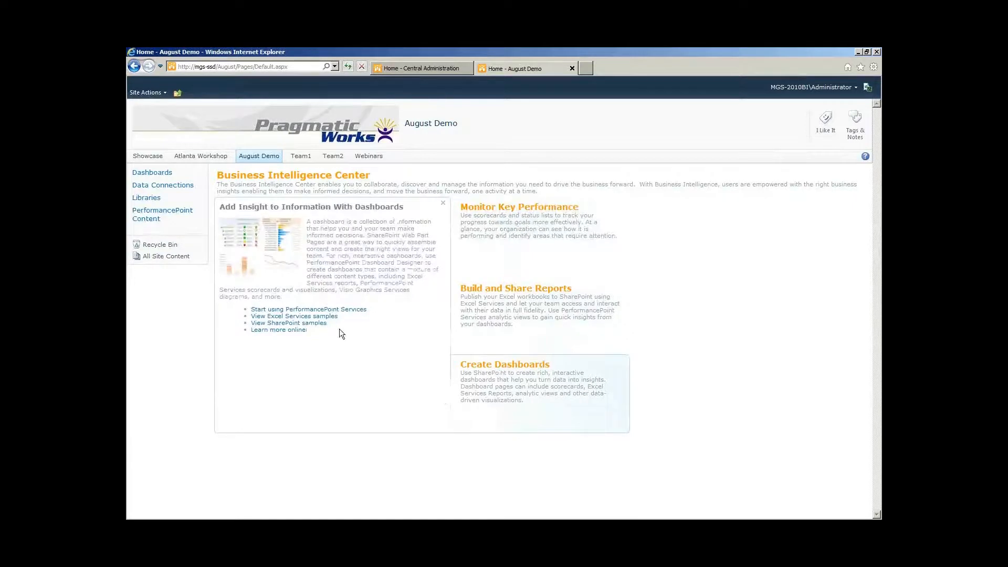
{"action": "left_click", "coordinate": [334, 311]}
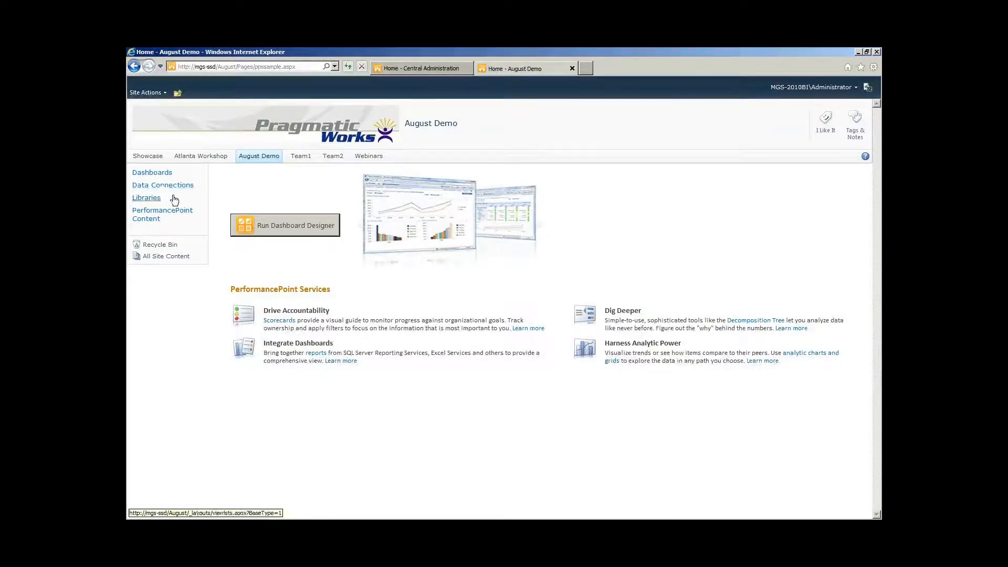
{"action": "left_click", "coordinate": [162, 177]}
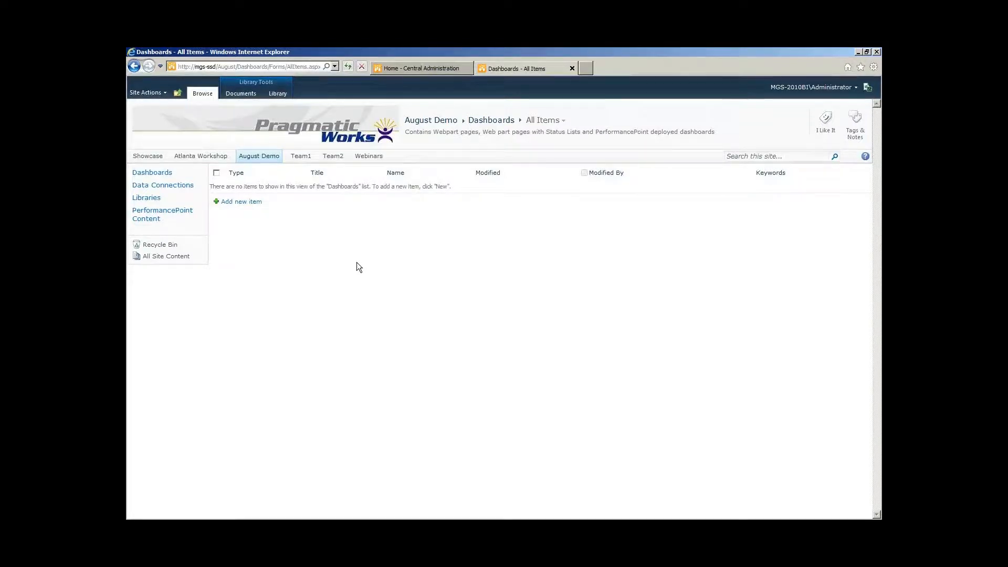
{"action": "left_click", "coordinate": [186, 186]}
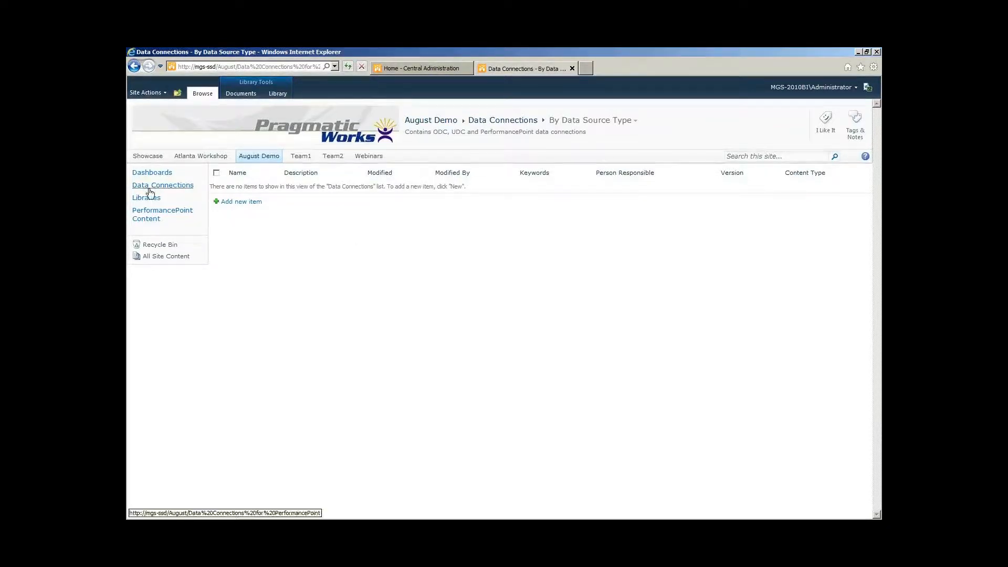
{"action": "left_click", "coordinate": [150, 223]}
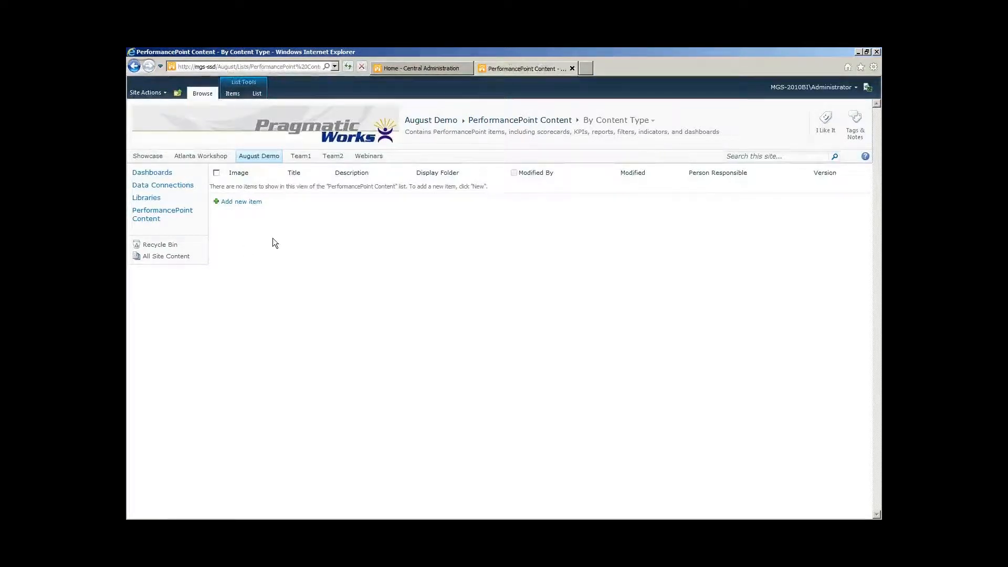
Step: Create a PerformancePoint Content List named "August 25 Webinar" on the site
{"action": "left_click", "coordinate": [167, 93]}
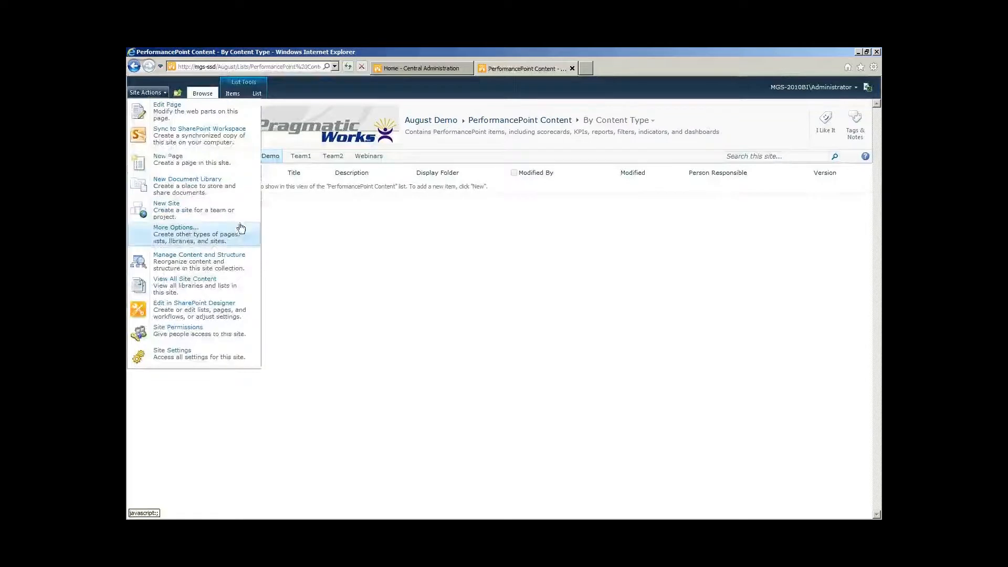
{"action": "left_click", "coordinate": [161, 231]}
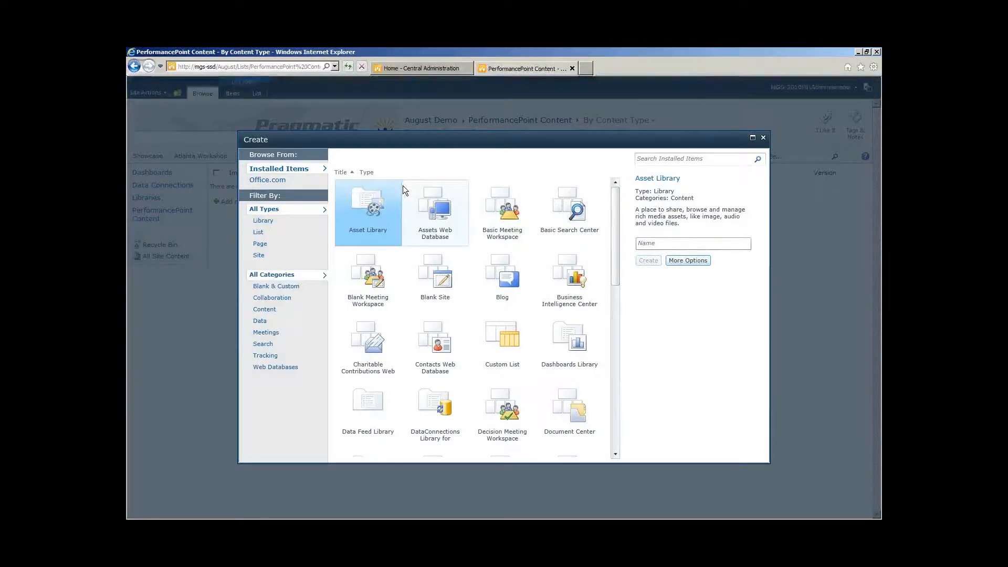
{"action": "left_click", "coordinate": [268, 236]}
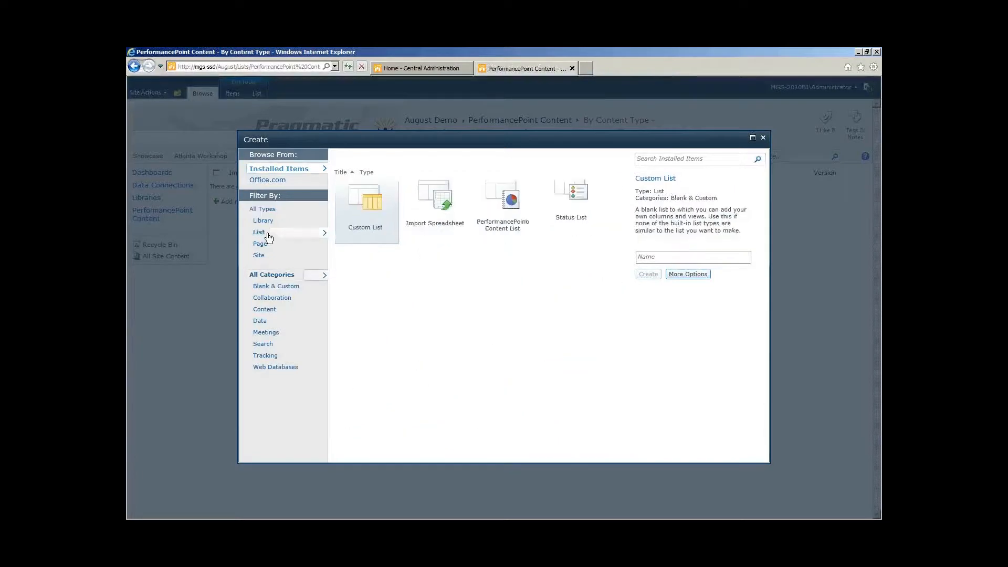
{"action": "left_click", "coordinate": [522, 226]}
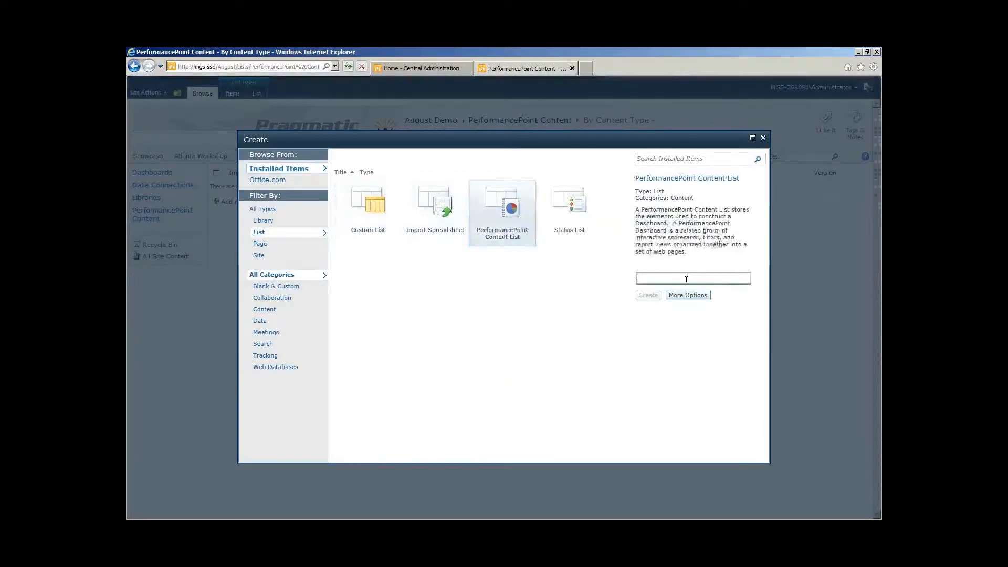
{"action": "type", "text": "August 2"}
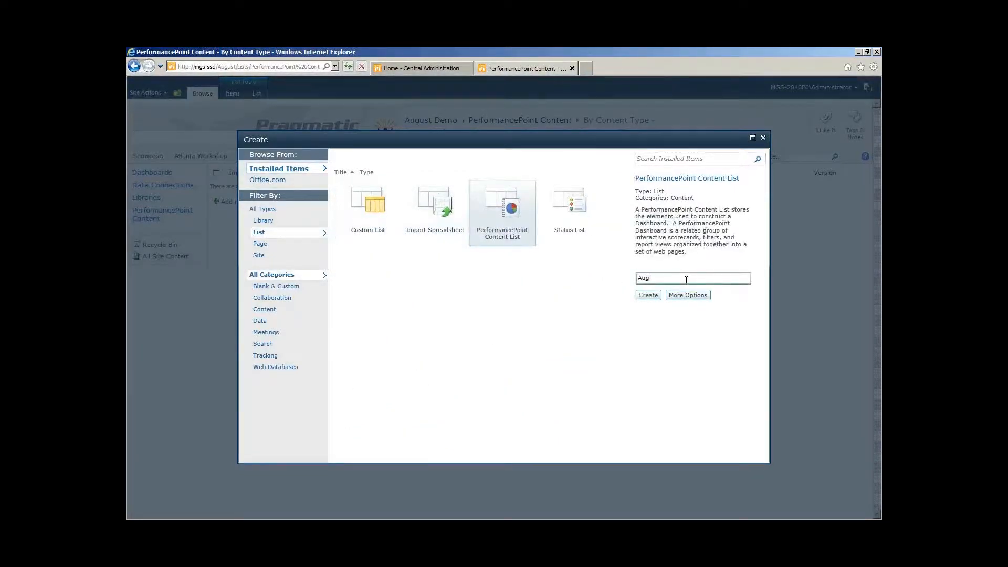
{"action": "type", "text": "5 Webinar"}
{"action": "left_click", "coordinate": [647, 295]}
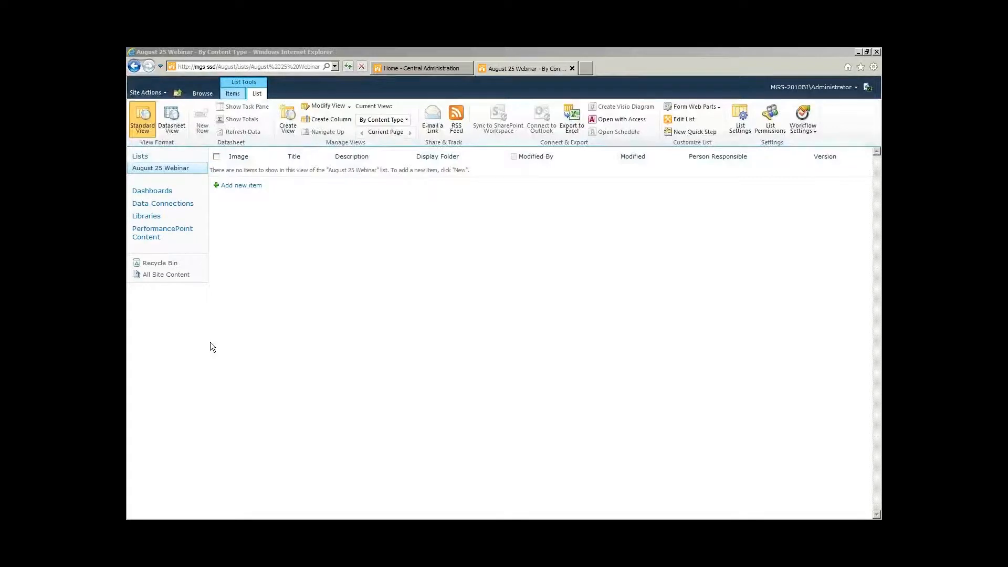
Step: Add a new PerformancePoint Dashboard to the list with the "Header, 2 Columns" page template and maximize the Dashboard Designer window
{"action": "left_click", "coordinate": [236, 94]}
{"action": "left_click", "coordinate": [236, 97]}
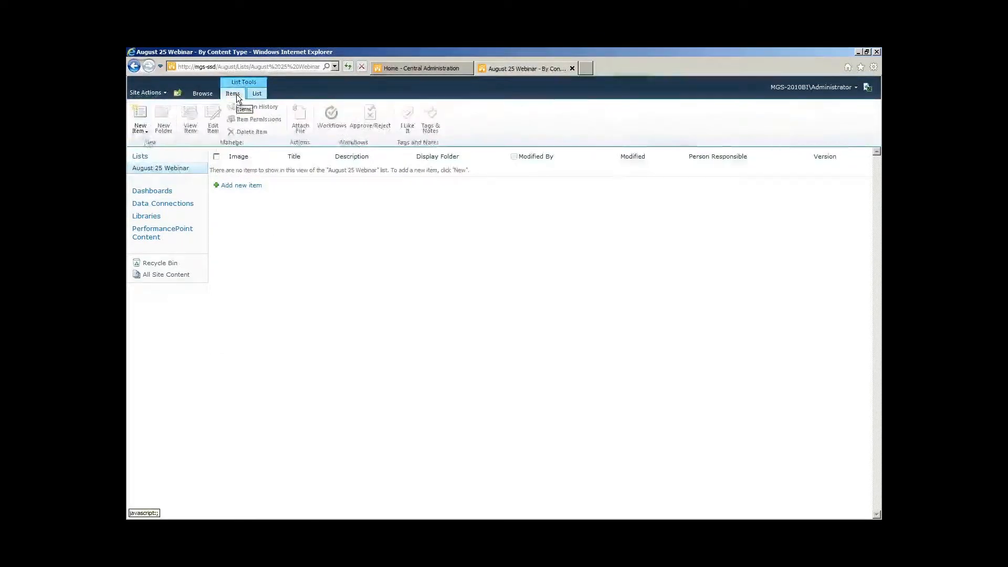
{"action": "left_click", "coordinate": [144, 133]}
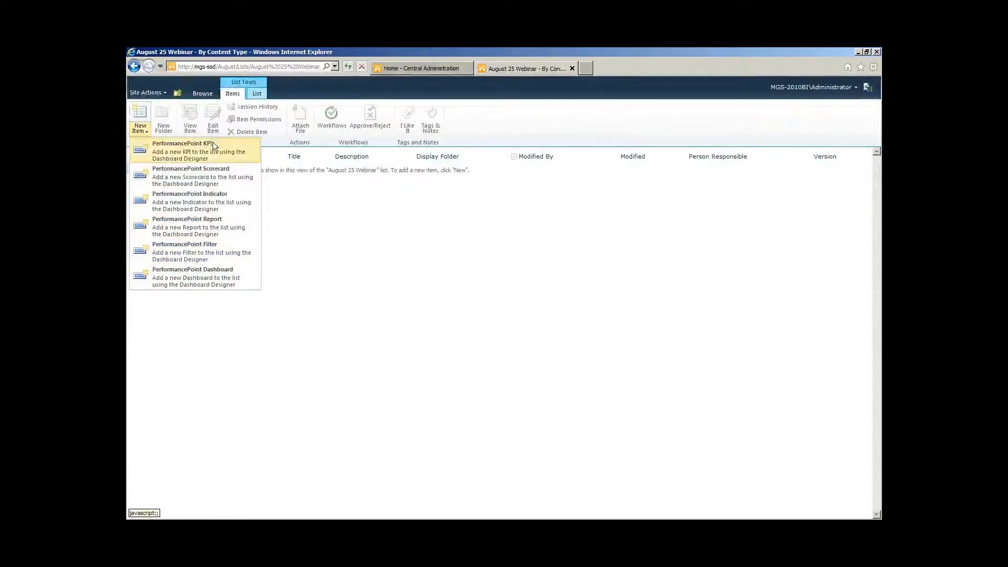
{"action": "left_click", "coordinate": [226, 284]}
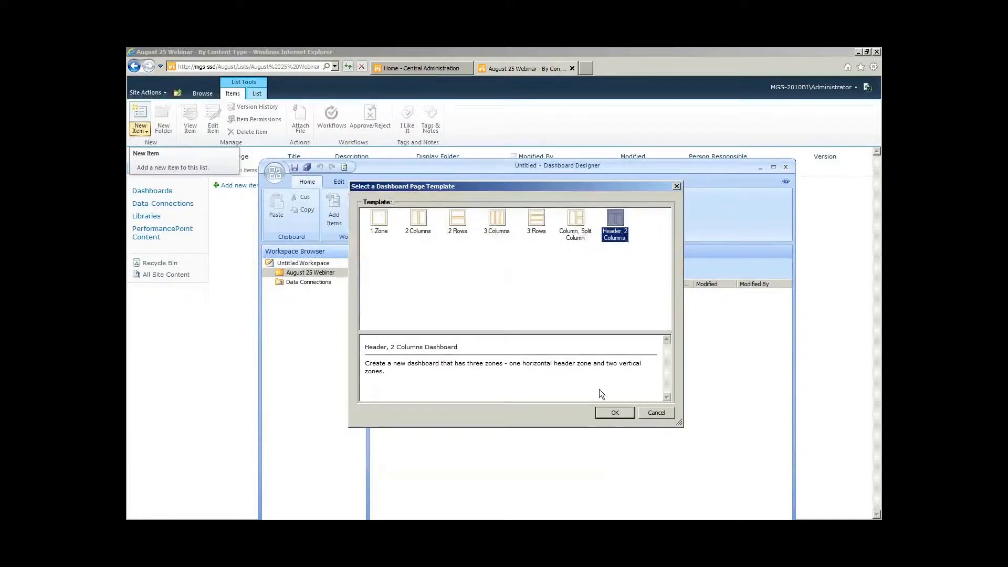
{"action": "left_click", "coordinate": [614, 413]}
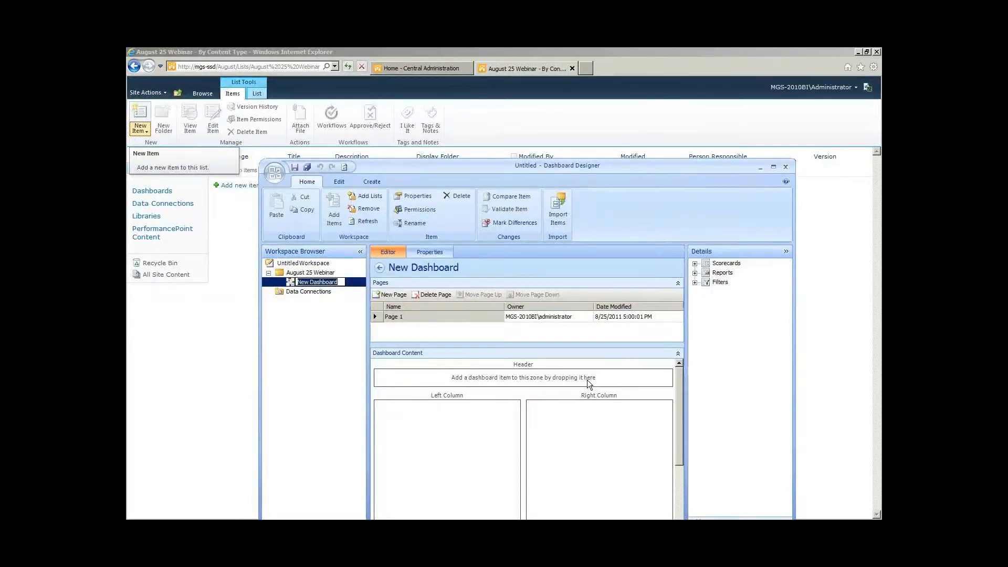
{"action": "double_click", "coordinate": [598, 164]}
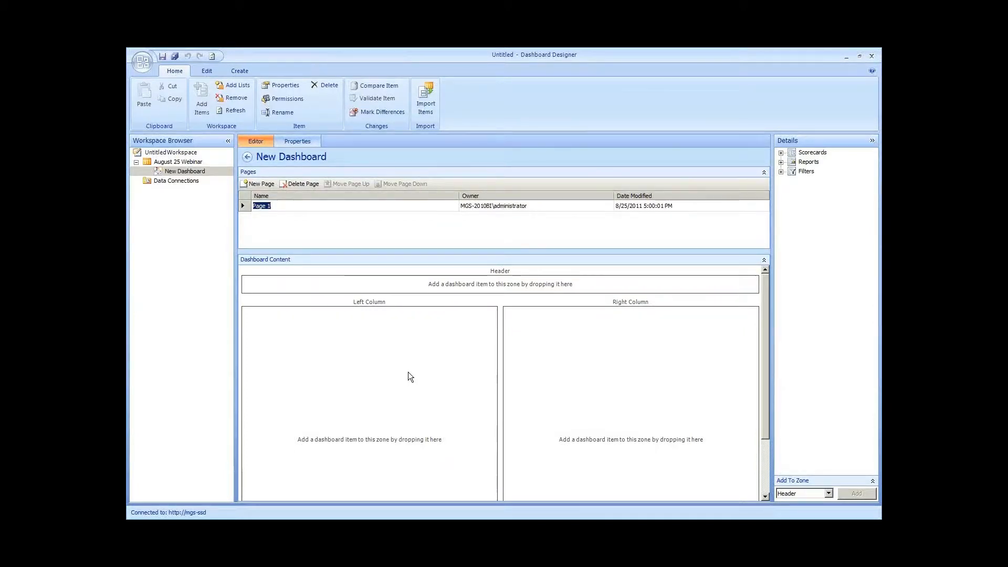
Step: Expand the available Scorecards, Reports and Filters to see which items can be placed on the dashboard
{"action": "left_click", "coordinate": [781, 172]}
{"action": "left_click", "coordinate": [781, 162]}
{"action": "left_click", "coordinate": [780, 152]}
{"action": "left_click", "coordinate": [792, 180]}
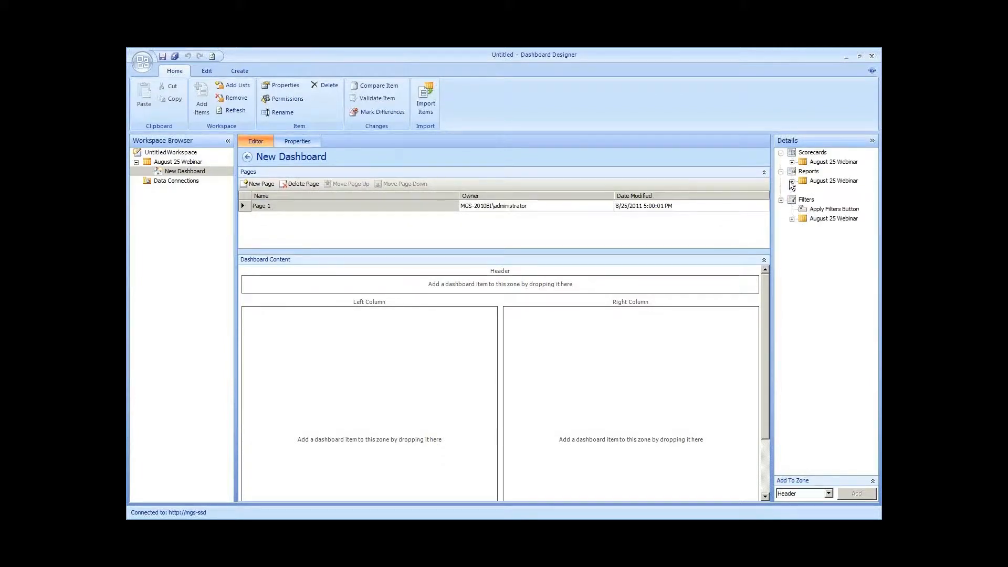
{"action": "left_click", "coordinate": [791, 162]}
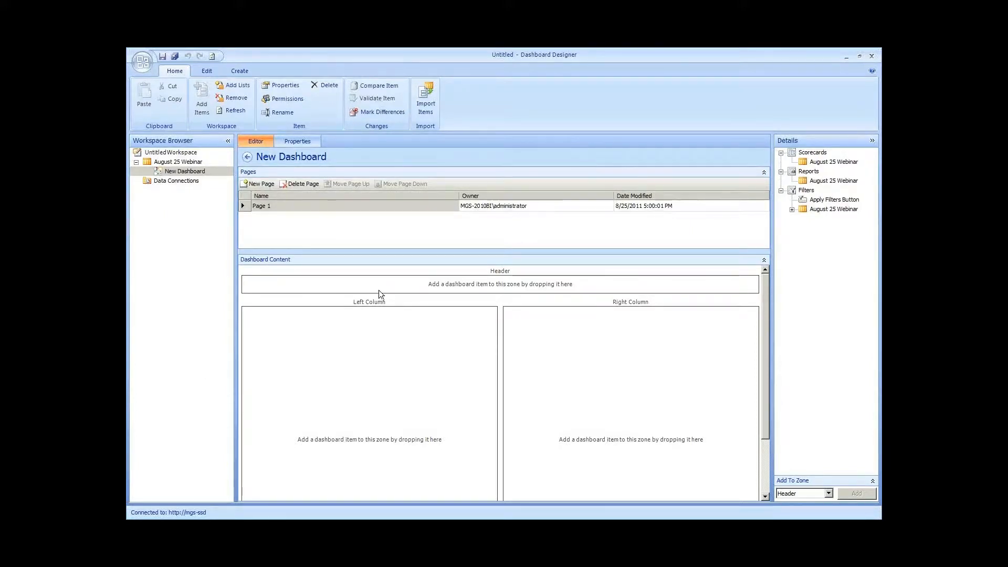
Step: Rename the new dashboard as "August"
{"action": "right_click", "coordinate": [183, 176]}
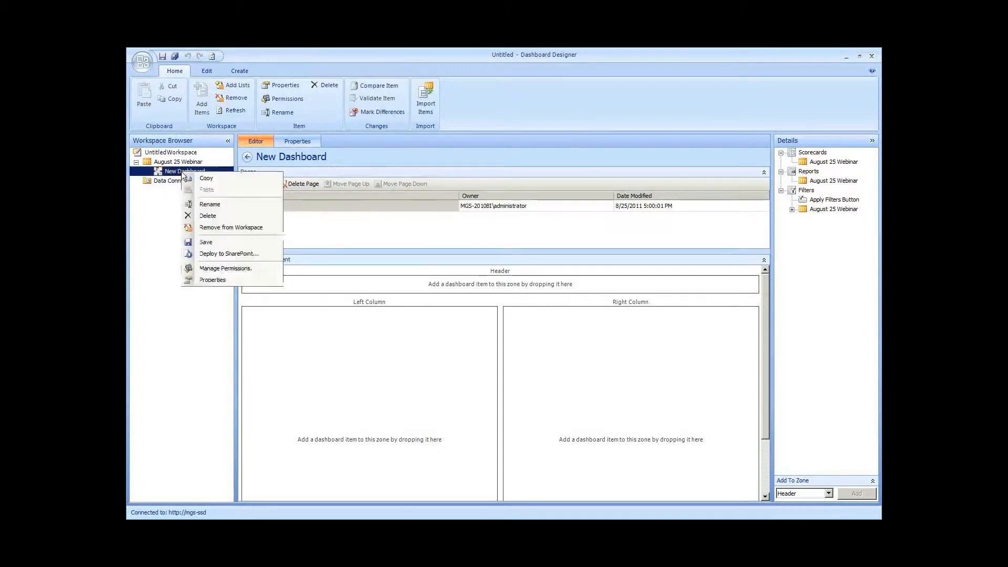
{"action": "left_click", "coordinate": [210, 204]}
{"action": "type", "text": "August"}
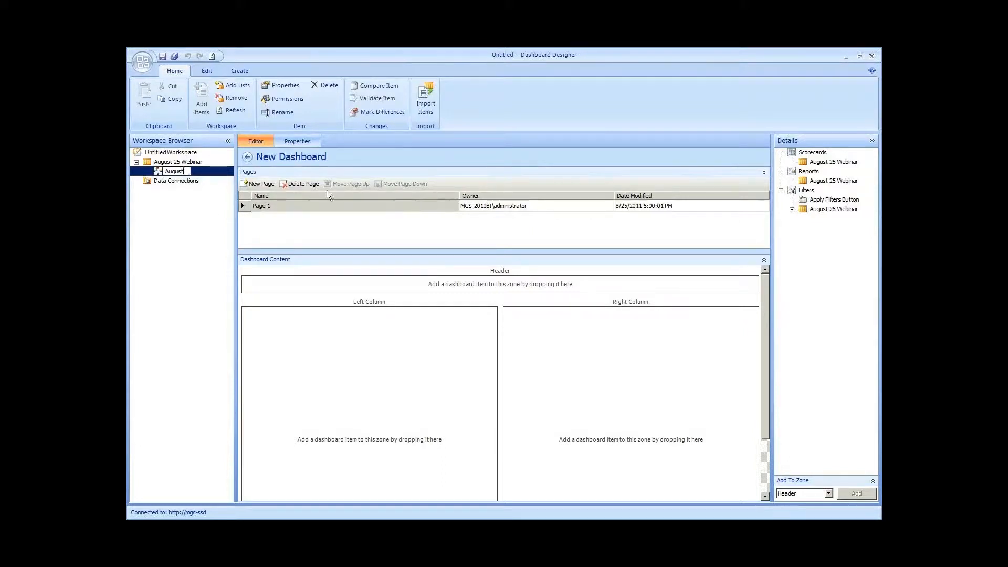
Step: Rename the dashboard's only page as "First Page"
{"action": "left_click", "coordinate": [283, 207]}
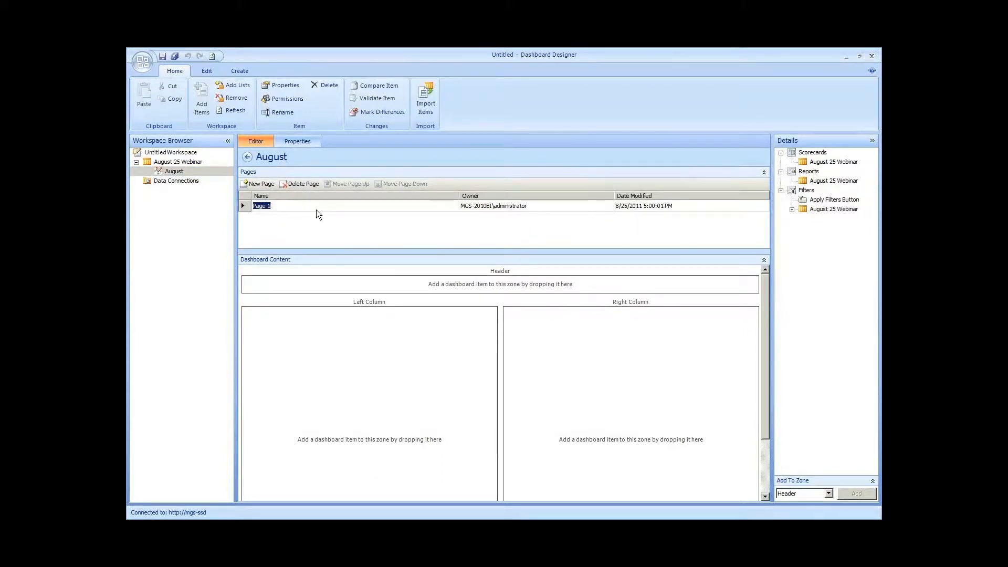
{"action": "type", "text": "First Pa"}
{"action": "key", "text": "BackSpace"}
{"action": "key", "text": "BackSpace"}
{"action": "key", "text": "BackSpace"}
{"action": "key", "text": "BackSpace"}
{"action": "type", "text": "t Page"}
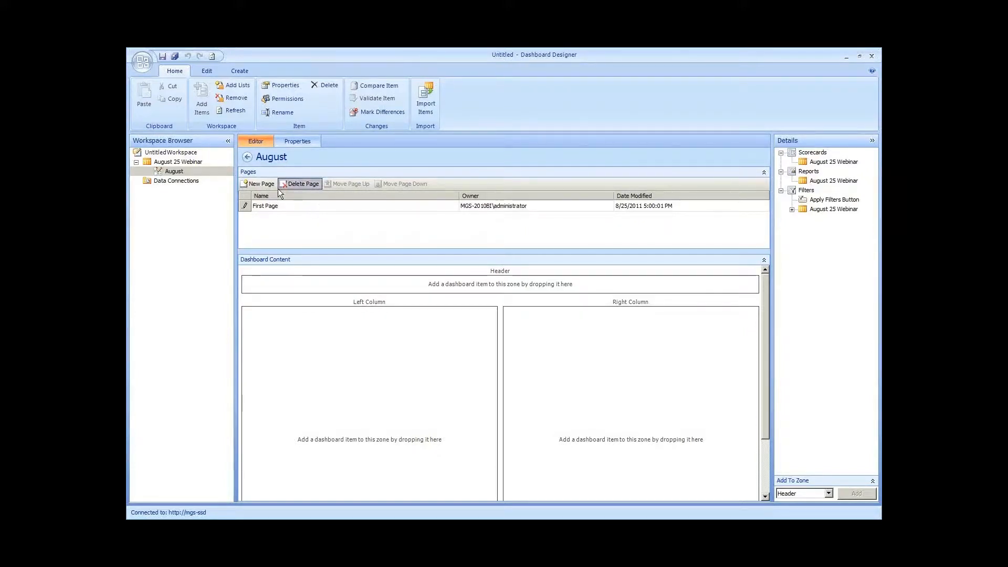
{"action": "right_click", "coordinate": [192, 172]}
{"action": "left_click", "coordinate": [206, 178]}
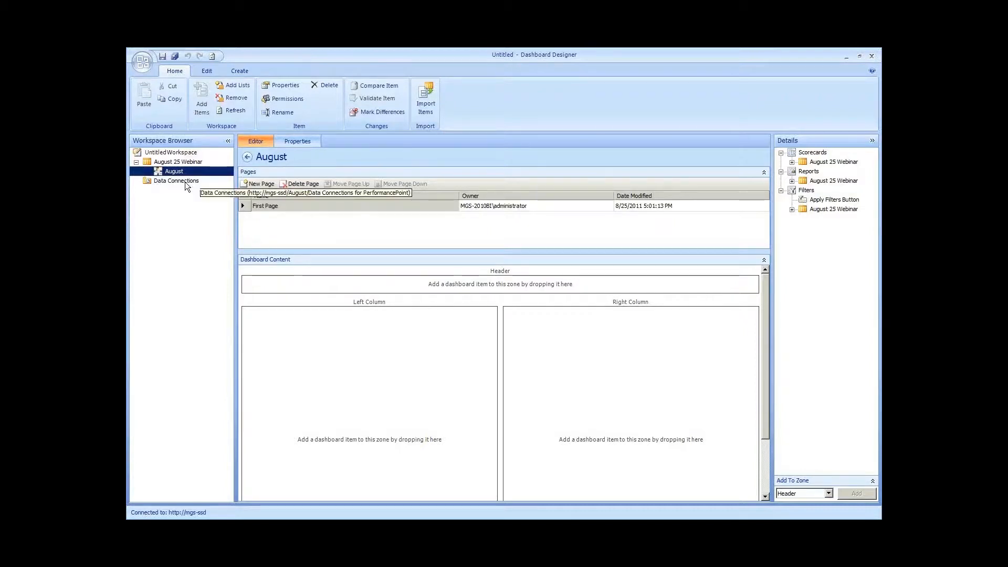
Step: Create a new data source under Data Connections from the Analysis Services template
{"action": "left_click", "coordinate": [184, 181]}
{"action": "right_click", "coordinate": [185, 182]}
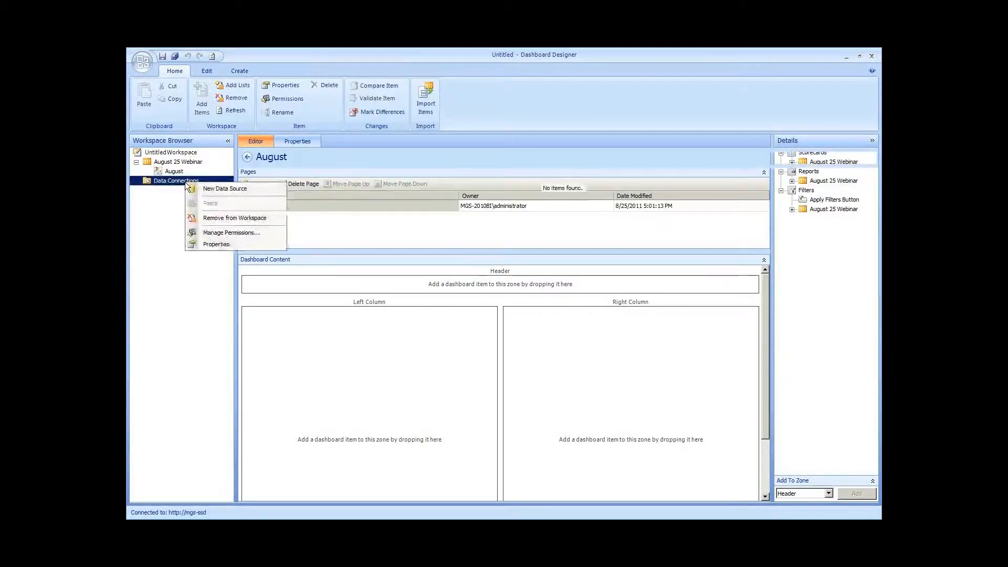
{"action": "left_click", "coordinate": [228, 190]}
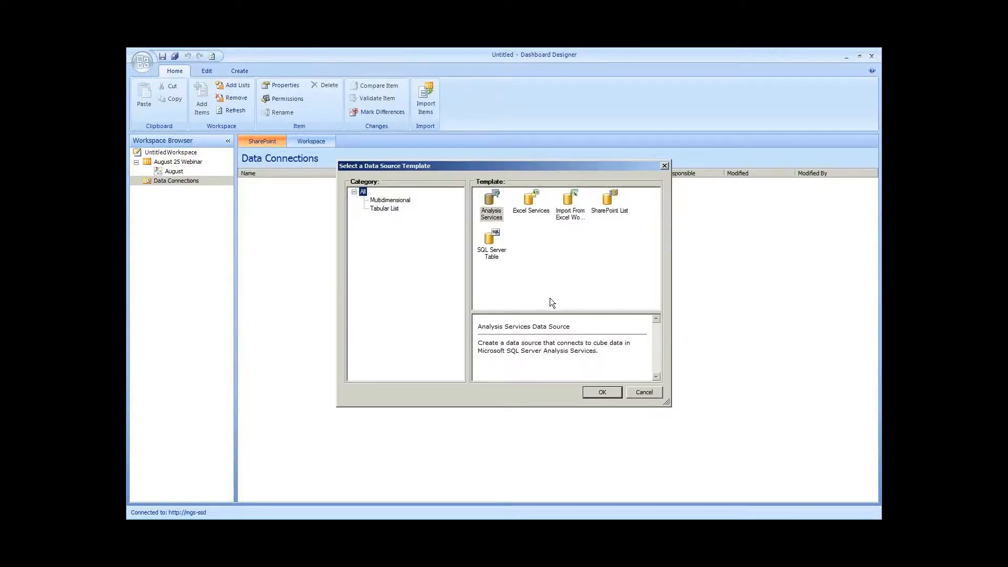
{"action": "left_click", "coordinate": [493, 214]}
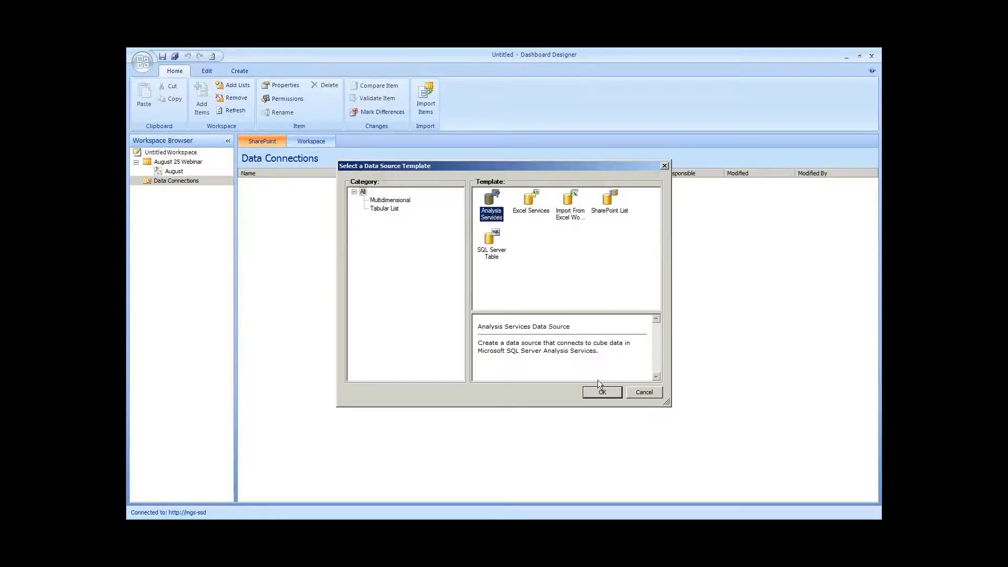
{"action": "left_click", "coordinate": [602, 393]}
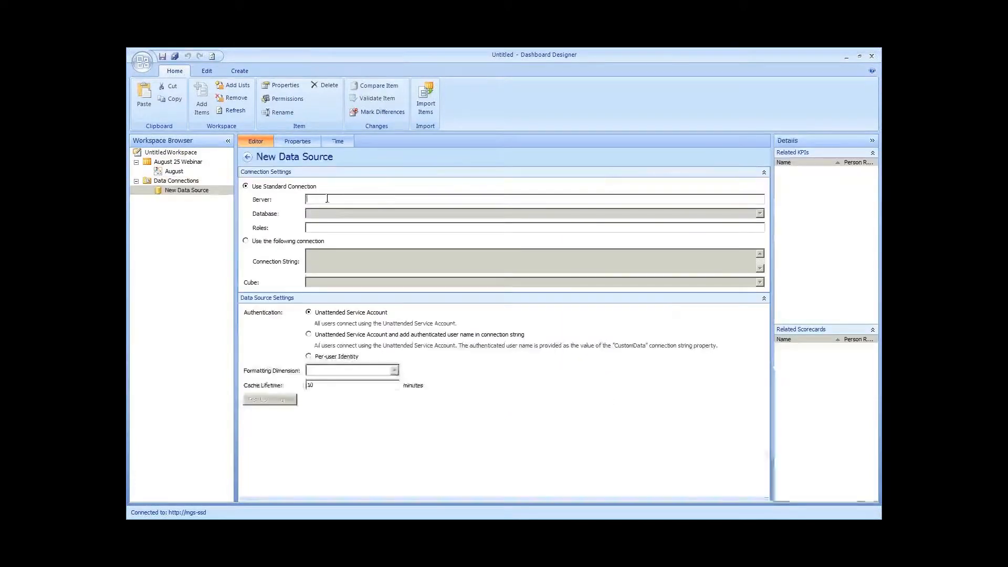
Step: Set the new data source's server to localhost\sql2k8r2
{"action": "type", "text": "localhost"}
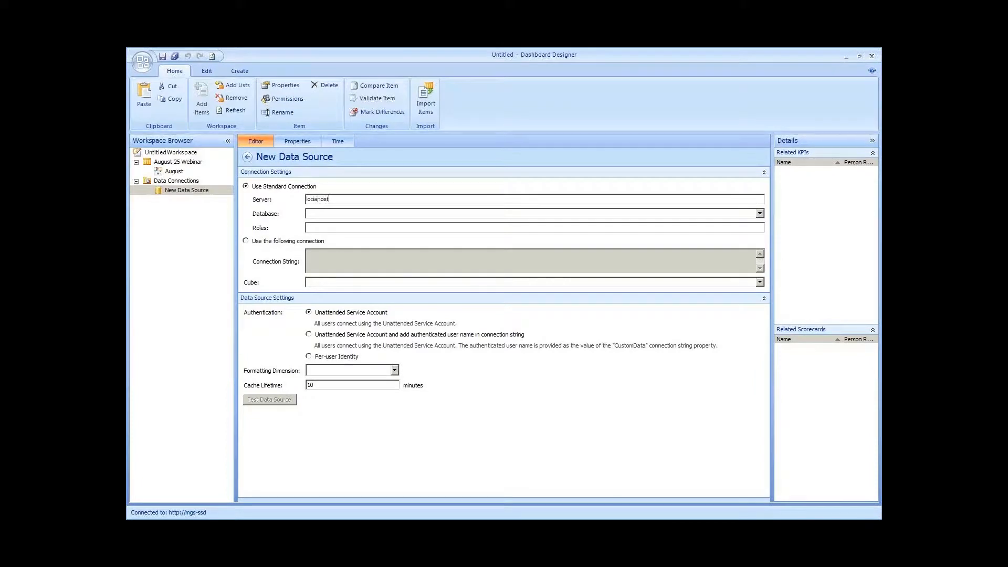
{"action": "key", "text": "BackSpace"}
{"action": "key", "text": "BackSpace"}
{"action": "key", "text": "BackSpace"}
{"action": "key", "text": "BackSpace"}
{"action": "key", "text": "BackSpace"}
{"action": "key", "text": "BackSpace"}
{"action": "type", "text": "alhost\\sql2k8r2"}
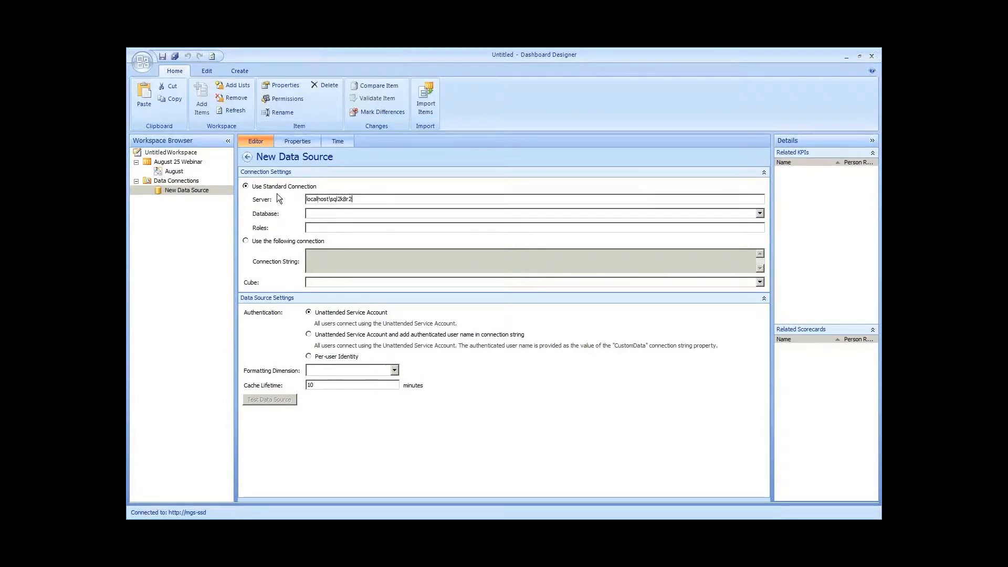
Step: Connect the data source to the Adventure Works DW 2008R2 database and the Adventure Works cube
{"action": "left_click", "coordinate": [335, 216]}
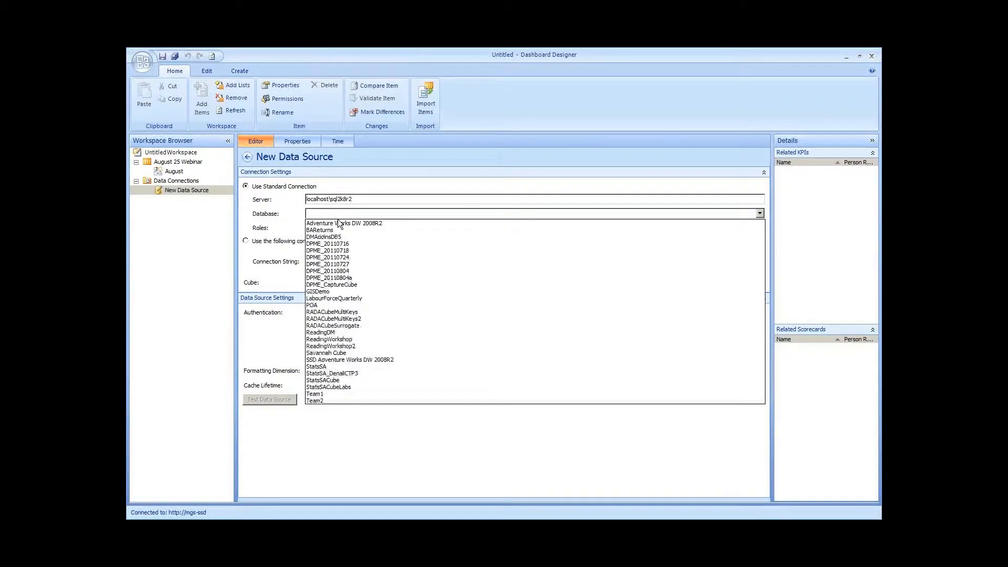
{"action": "left_click", "coordinate": [337, 223]}
{"action": "left_click", "coordinate": [363, 283]}
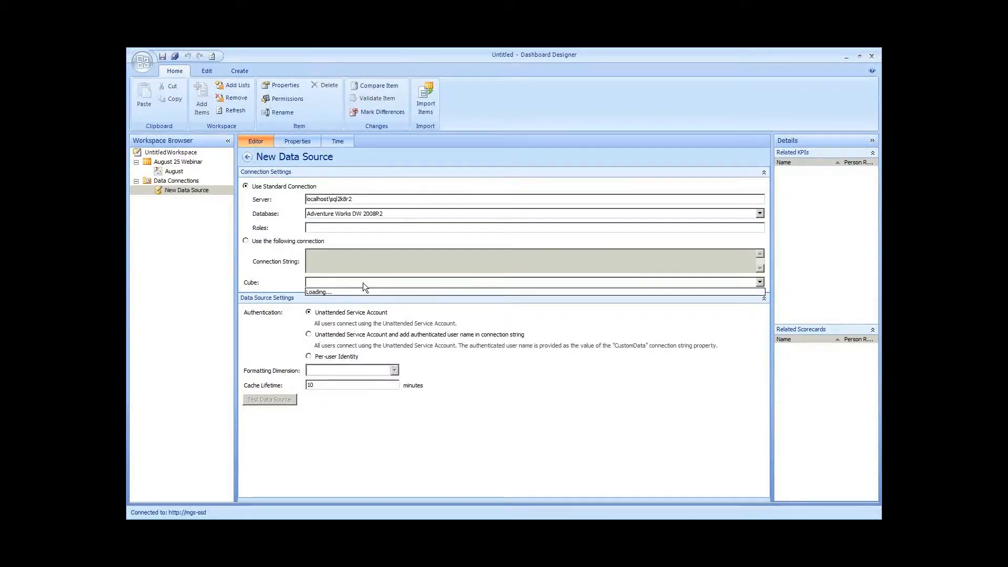
{"action": "left_click", "coordinate": [337, 292]}
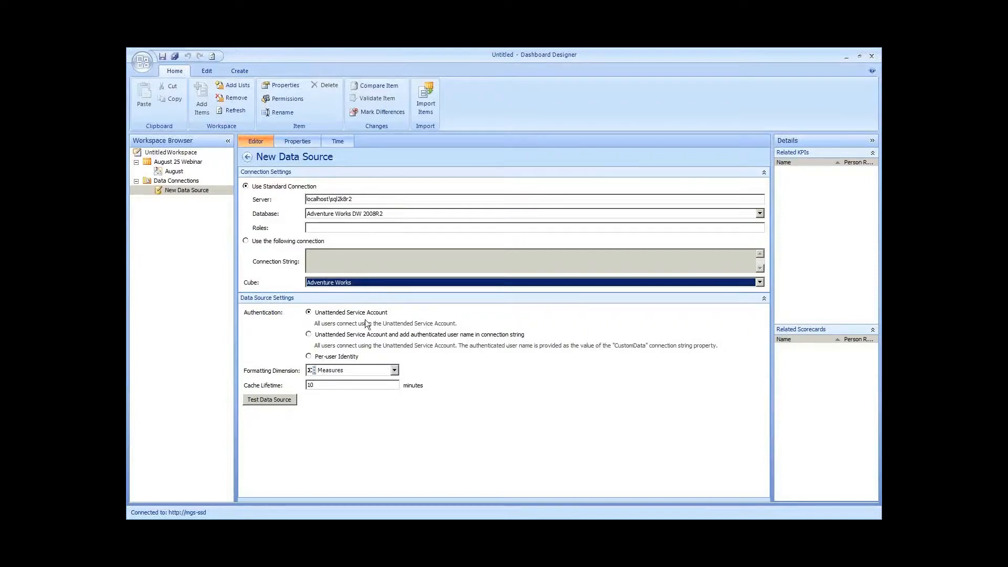
Step: Set the data source's authentication to Unattended Service Account and test the connection
{"action": "left_click", "coordinate": [332, 358]}
{"action": "left_click", "coordinate": [359, 313]}
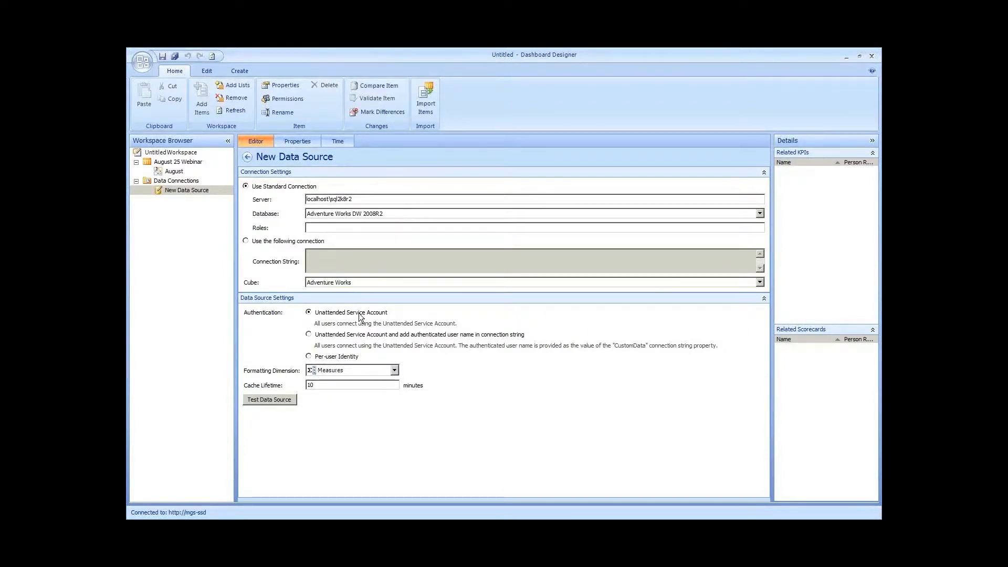
{"action": "left_click", "coordinate": [273, 400]}
{"action": "left_click", "coordinate": [579, 334]}
Step: Set the new data source's time dimension to Date.Date.Calendar
{"action": "left_click", "coordinate": [344, 141]}
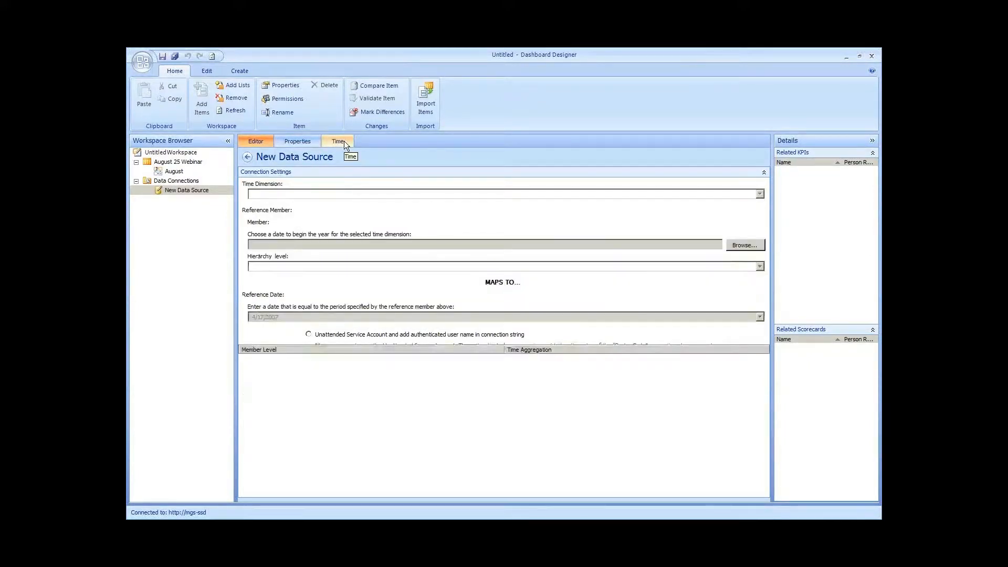
{"action": "left_click", "coordinate": [348, 193]}
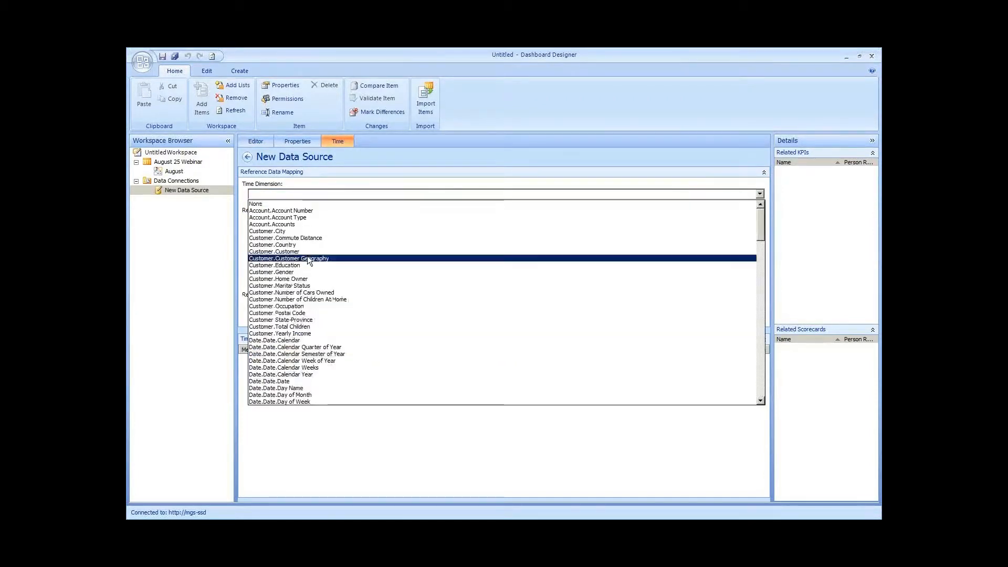
{"action": "left_click", "coordinate": [274, 340]}
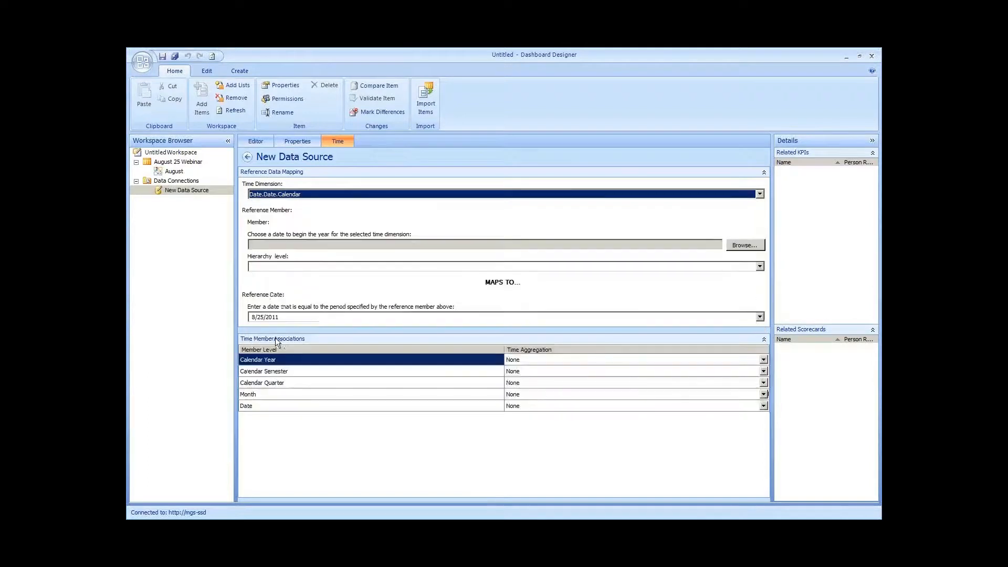
Step: Choose January 1, 2008 under Q1 CY 2008 as the reference member and set its hierarchy level to Day
{"action": "left_click", "coordinate": [281, 246]}
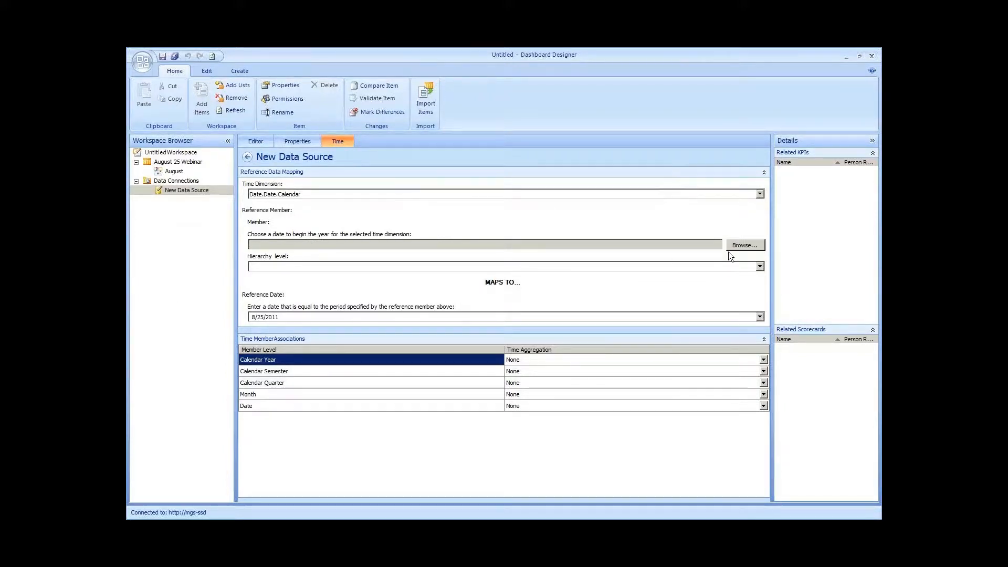
{"action": "left_click", "coordinate": [743, 249]}
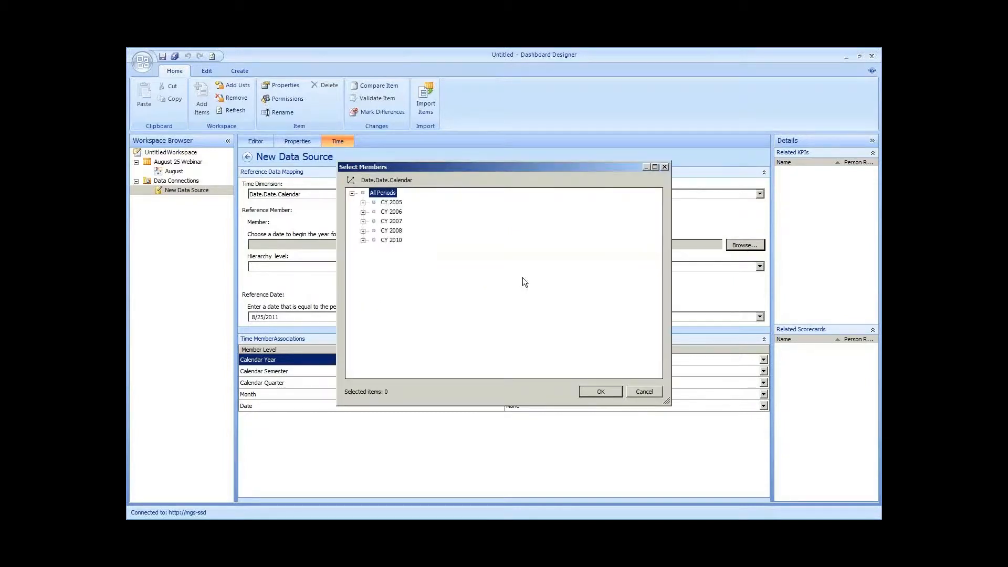
{"action": "left_click", "coordinate": [363, 231]}
{"action": "left_click", "coordinate": [374, 240]}
{"action": "left_click", "coordinate": [385, 249]}
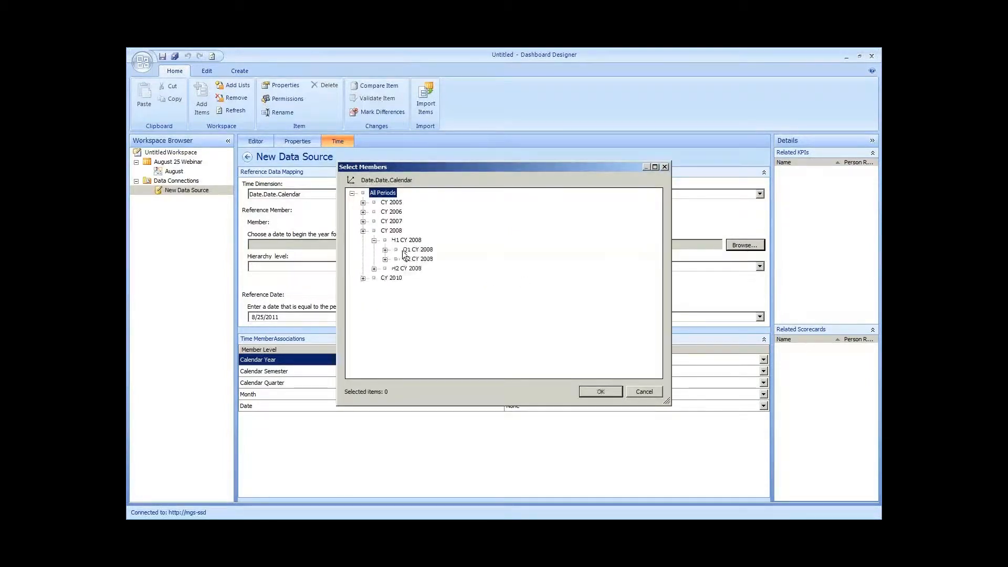
{"action": "left_click", "coordinate": [396, 258]}
{"action": "left_click", "coordinate": [443, 269]}
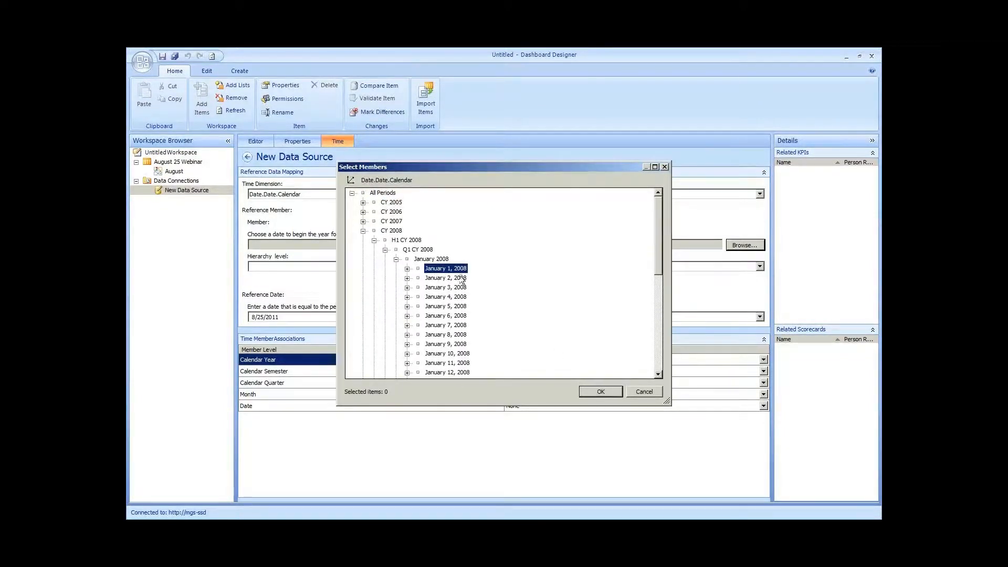
{"action": "left_click", "coordinate": [599, 392]}
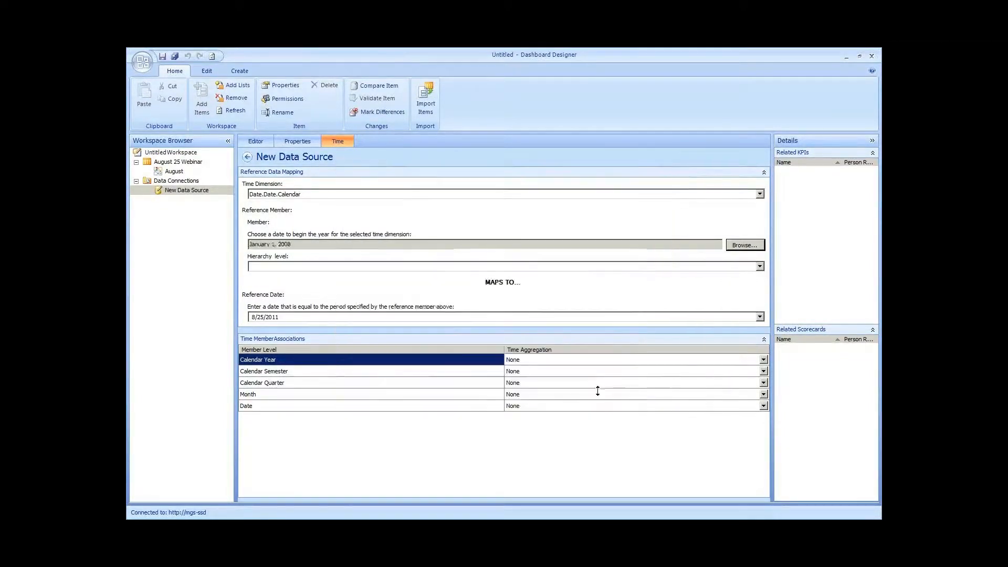
{"action": "left_click", "coordinate": [295, 264]}
{"action": "left_click", "coordinate": [263, 316]}
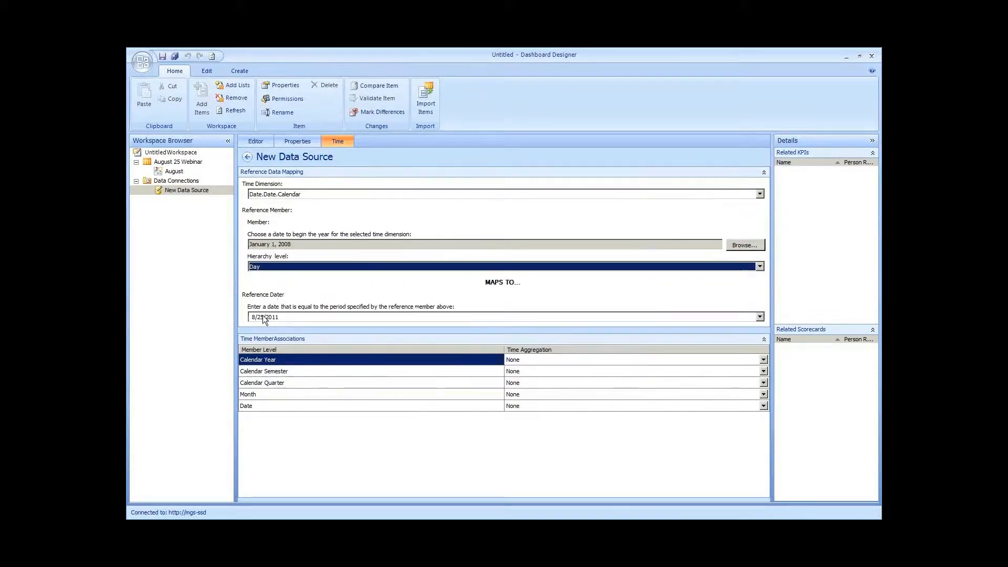
Step: Set the reference date that the reference member maps to as 1/1/2011
{"action": "left_click", "coordinate": [289, 319]}
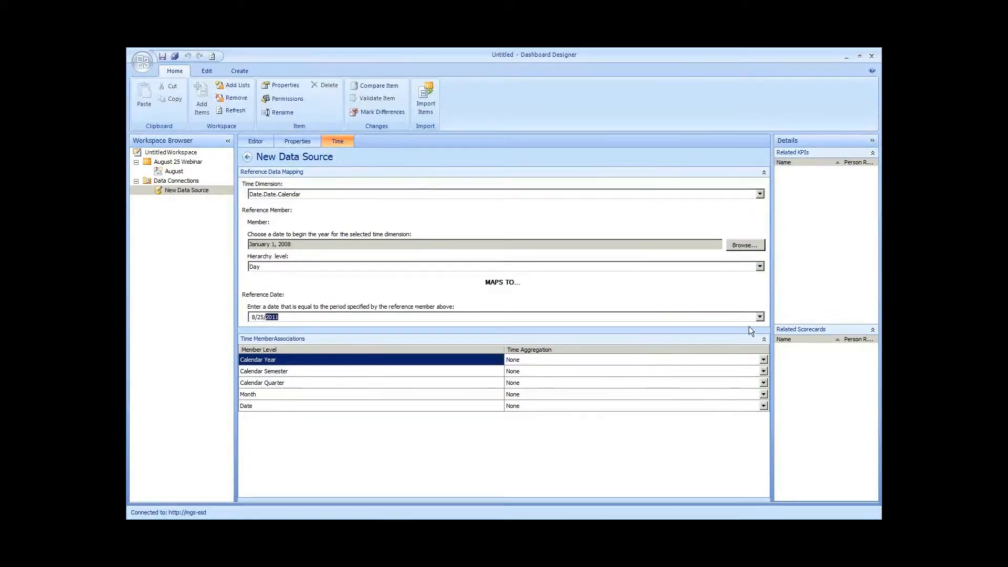
{"action": "left_click", "coordinate": [760, 317]}
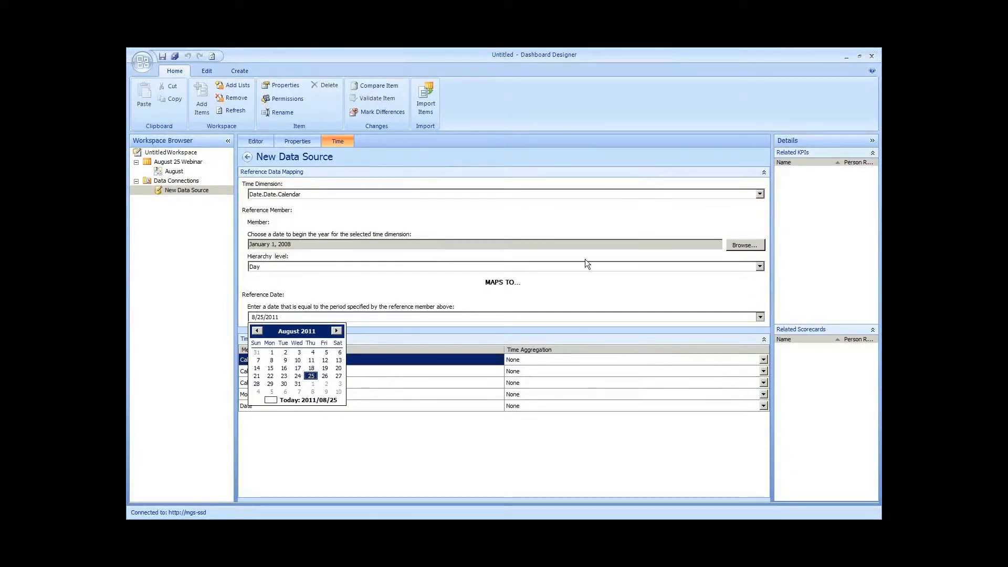
{"action": "left_click", "coordinate": [256, 330]}
{"action": "left_click", "coordinate": [257, 330]}
{"action": "left_click", "coordinate": [257, 331]}
{"action": "left_click", "coordinate": [256, 331]}
{"action": "left_click", "coordinate": [257, 330]}
{"action": "left_click", "coordinate": [257, 330]}
{"action": "left_click", "coordinate": [257, 332]}
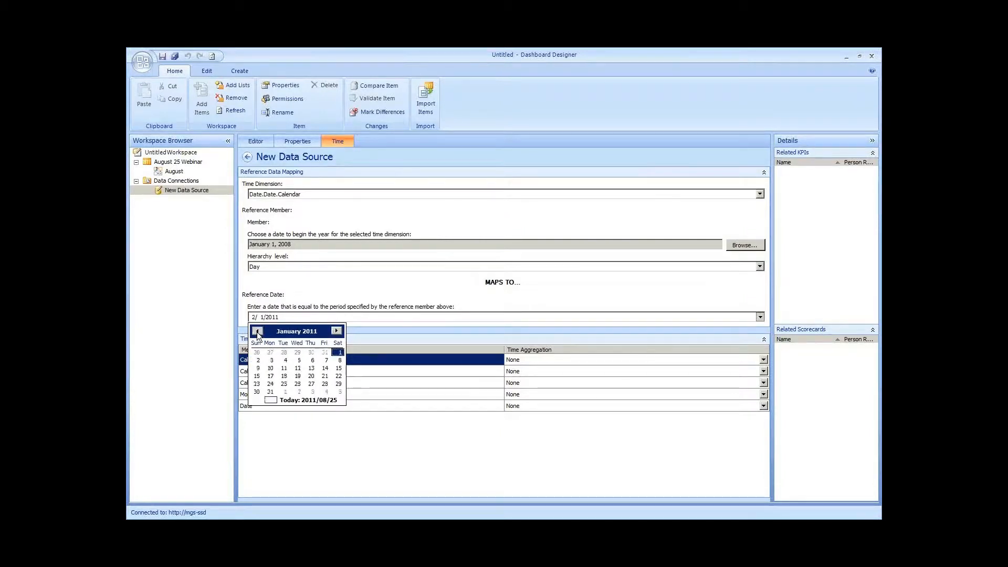
{"action": "left_click", "coordinate": [338, 352]}
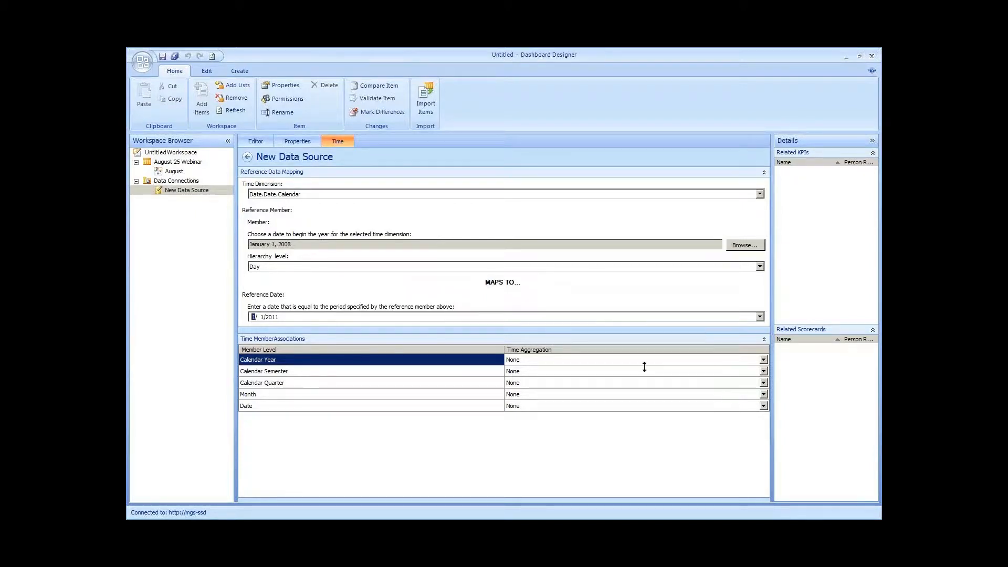
Step: Associate the Calendar Year level with the Year aggregation and Calendar Semester with Semester
{"action": "left_click", "coordinate": [621, 360]}
{"action": "left_click", "coordinate": [621, 360]}
{"action": "left_click", "coordinate": [602, 376]}
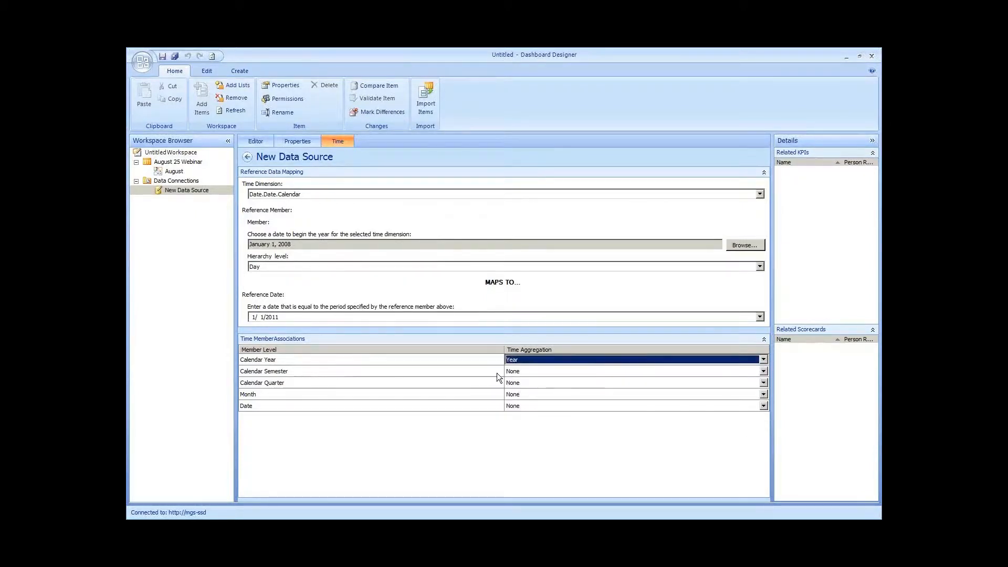
{"action": "left_click", "coordinate": [525, 370]}
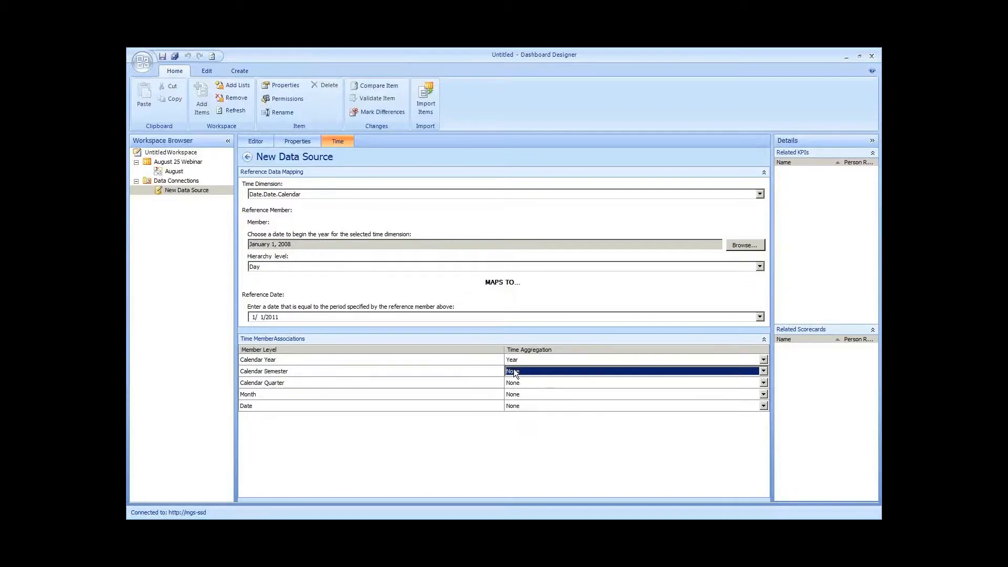
{"action": "left_click", "coordinate": [514, 370]}
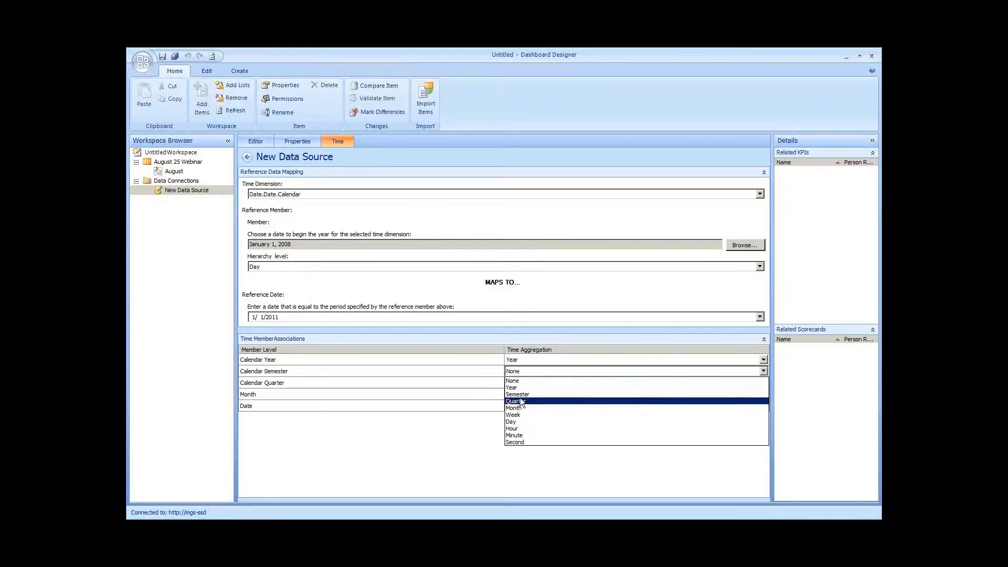
{"action": "left_click", "coordinate": [520, 394]}
Step: Set the time aggregation of Calendar Quarter to Quarter, Month to Month, and Date to Day
{"action": "left_click", "coordinate": [531, 383]}
{"action": "left_click", "coordinate": [531, 383]}
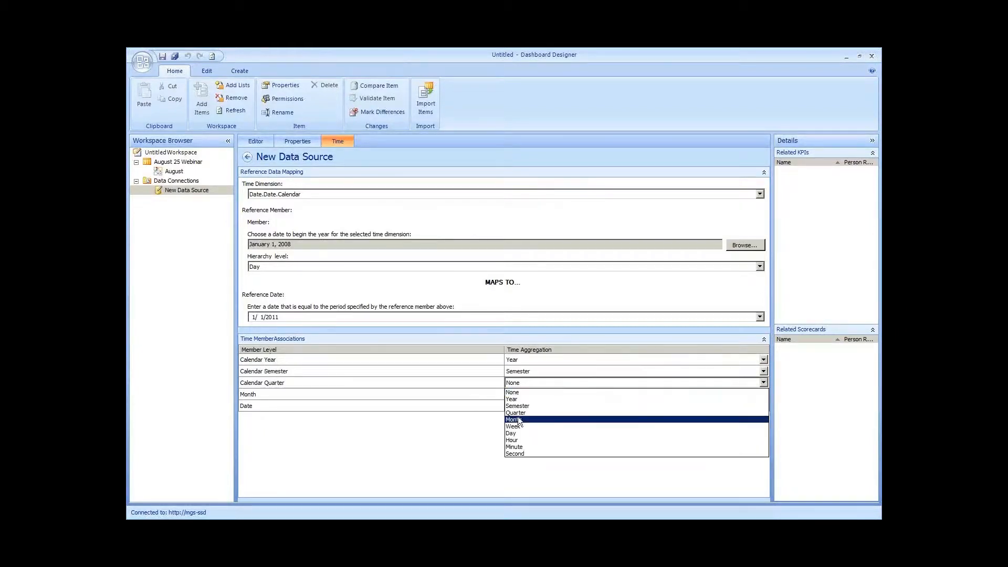
{"action": "left_click", "coordinate": [529, 416]}
{"action": "left_click", "coordinate": [529, 397]}
{"action": "left_click", "coordinate": [528, 396]}
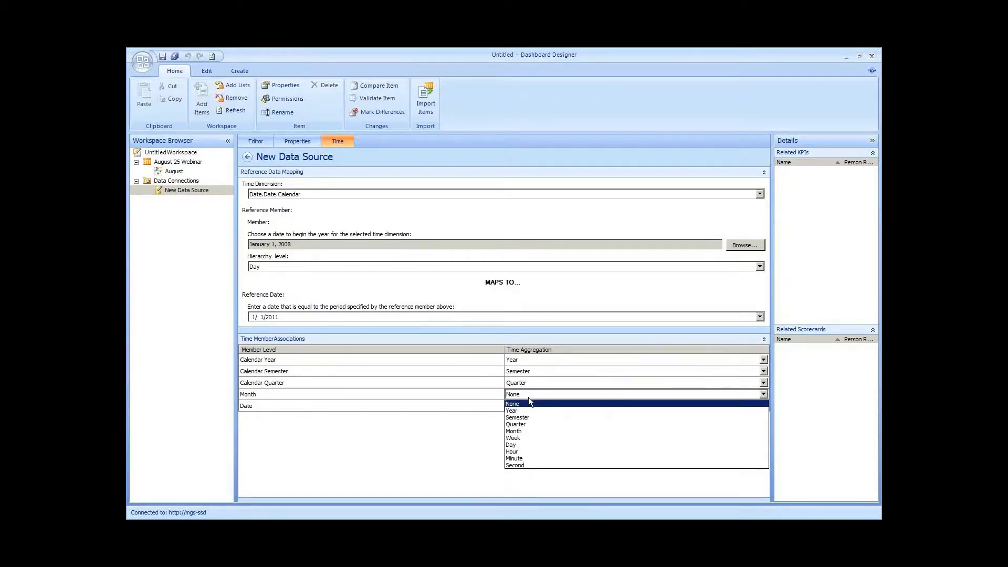
{"action": "left_click", "coordinate": [518, 432]}
{"action": "left_click", "coordinate": [525, 405]}
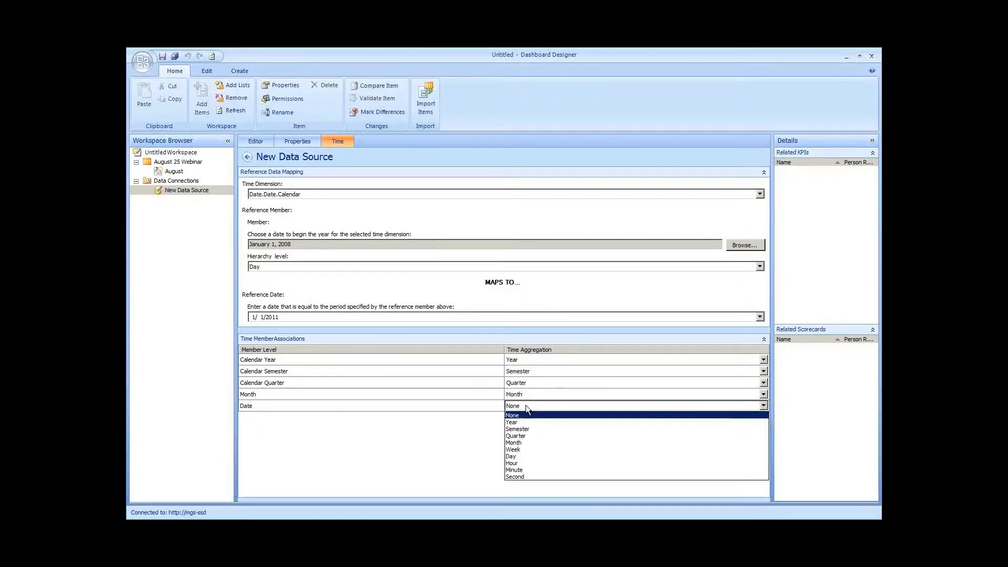
{"action": "left_click", "coordinate": [524, 457]}
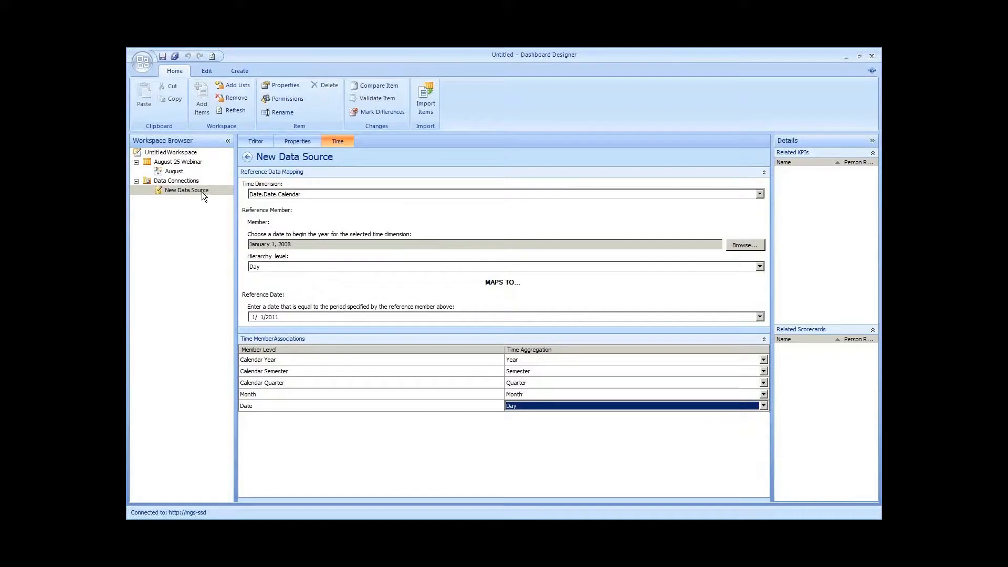
Step: Rename the new data source to dsADW and save it
{"action": "right_click", "coordinate": [179, 191]}
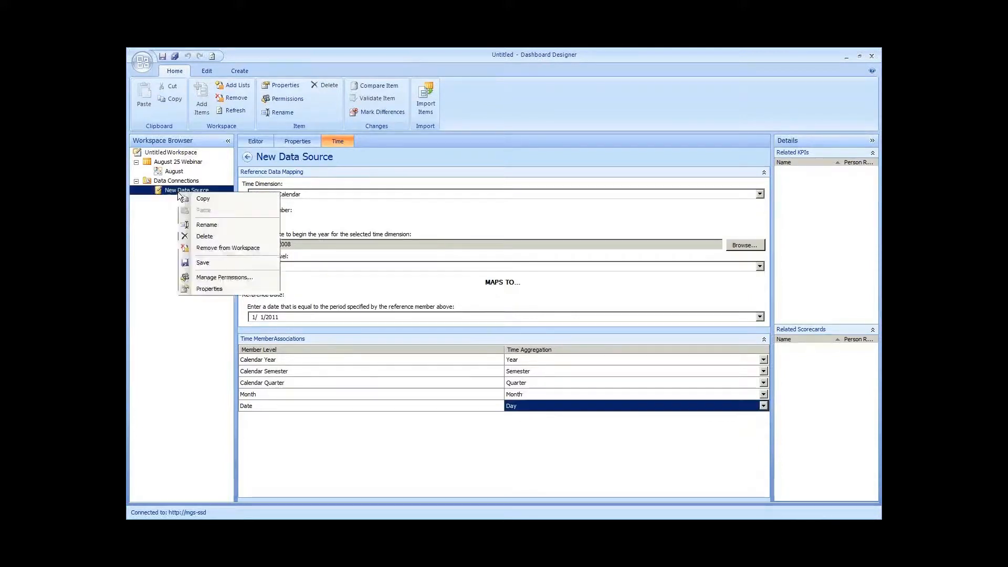
{"action": "left_click", "coordinate": [206, 224]}
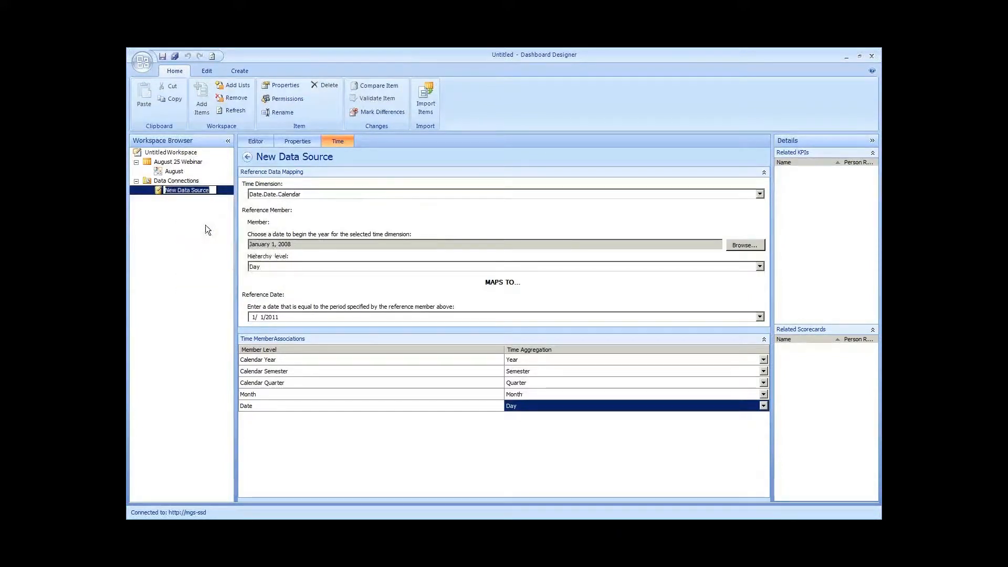
{"action": "type", "text": "dsADW"}
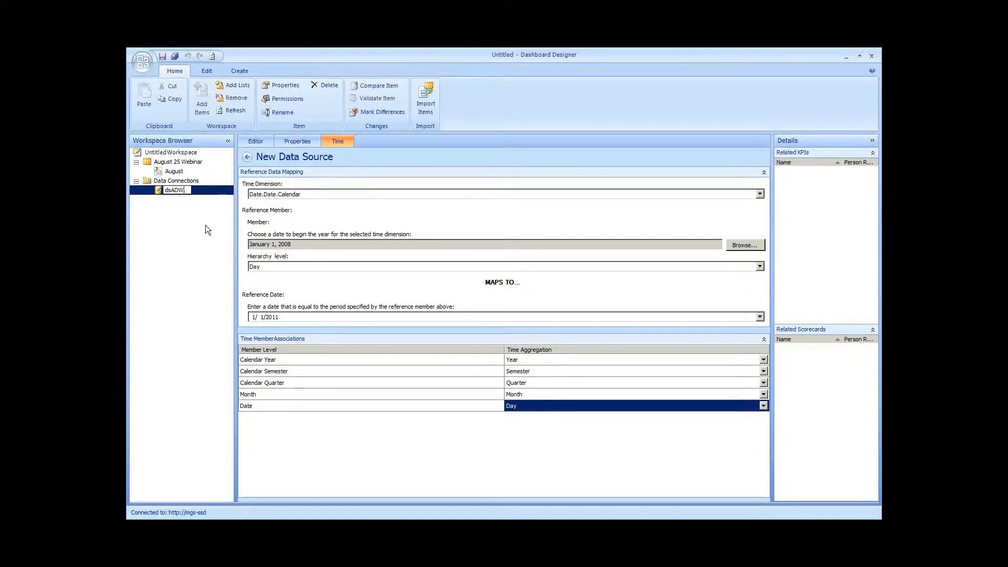
{"action": "key", "text": "Return"}
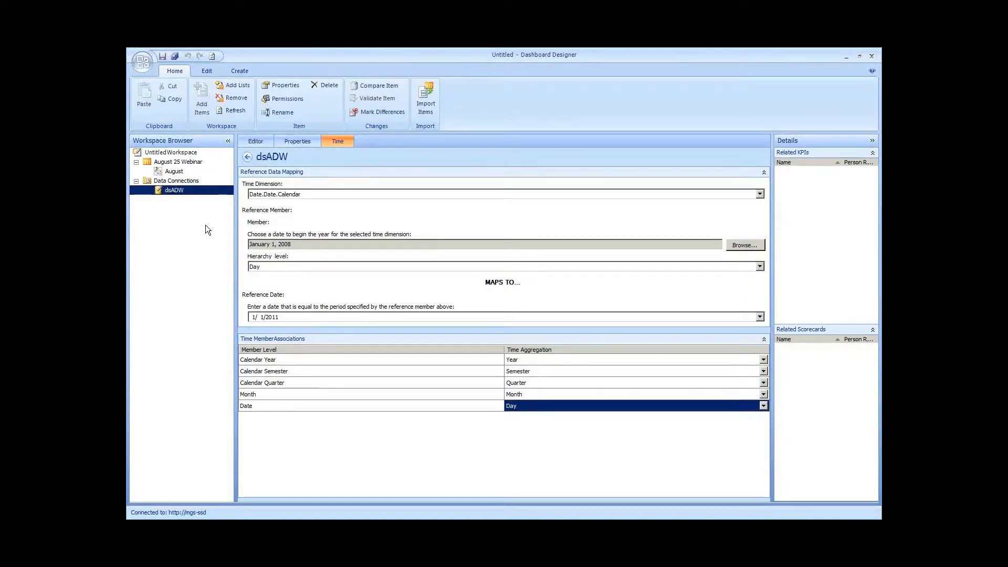
{"action": "right_click", "coordinate": [177, 191]}
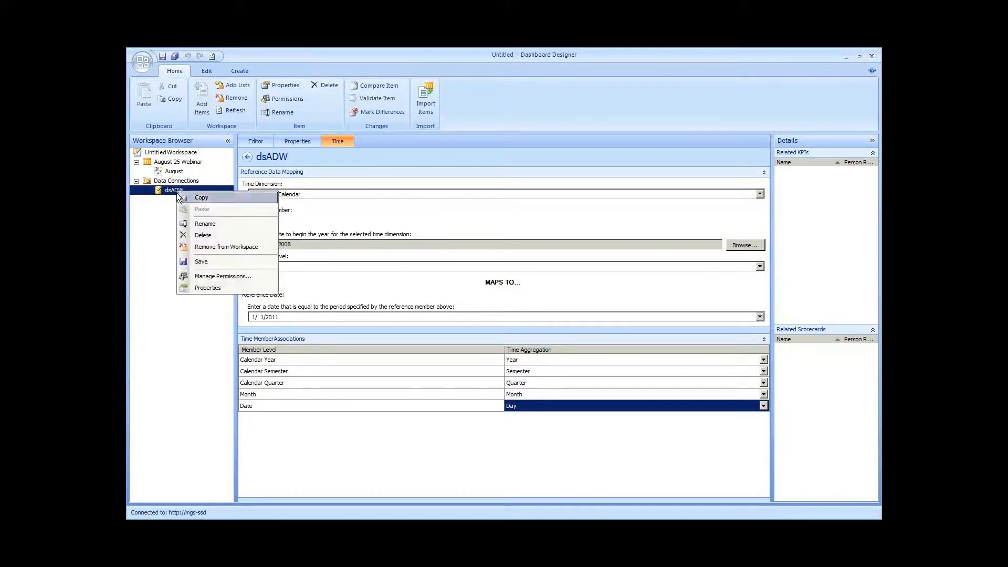
{"action": "left_click", "coordinate": [209, 260]}
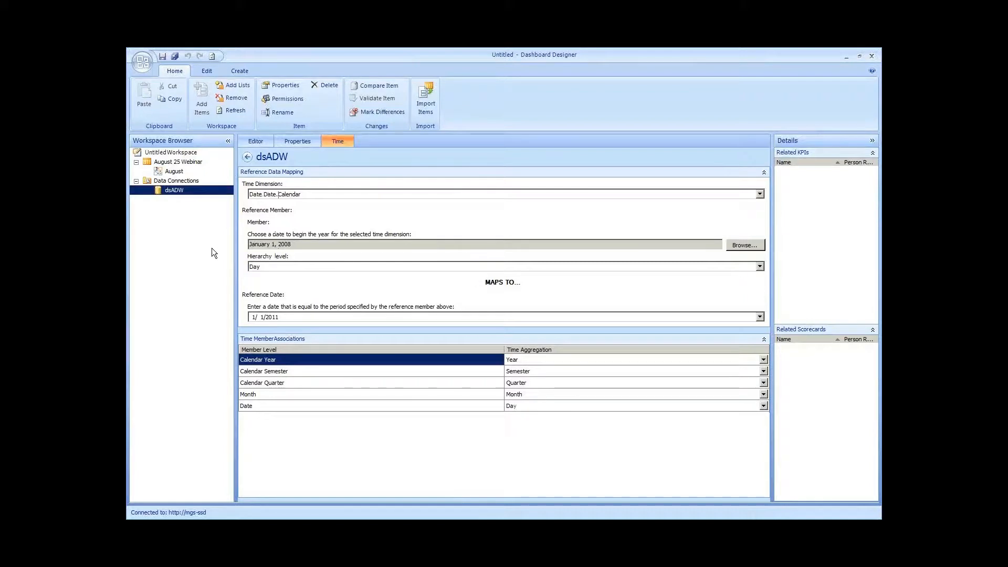
Step: Create a new filter in the August 25 Webinar list from the Time Intelligence template
{"action": "left_click", "coordinate": [189, 182]}
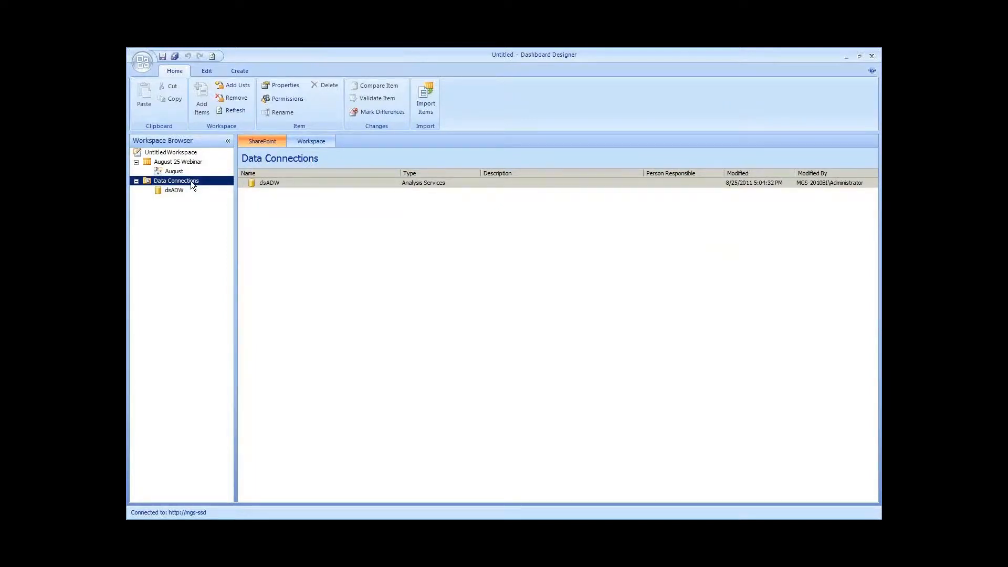
{"action": "right_click", "coordinate": [191, 181]}
{"action": "left_click", "coordinate": [194, 162]}
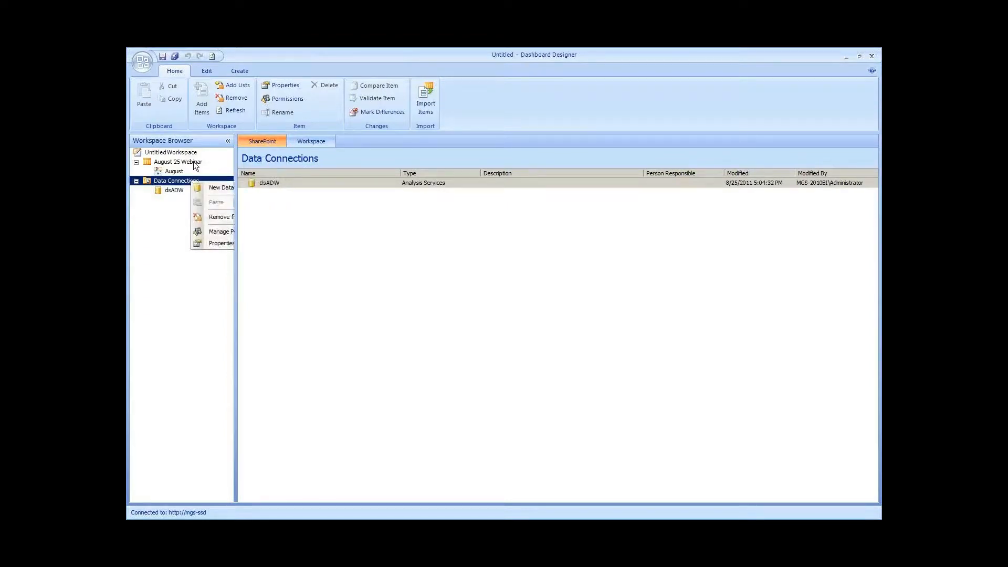
{"action": "right_click", "coordinate": [193, 161]}
{"action": "mouse_move", "coordinate": [234, 168]}
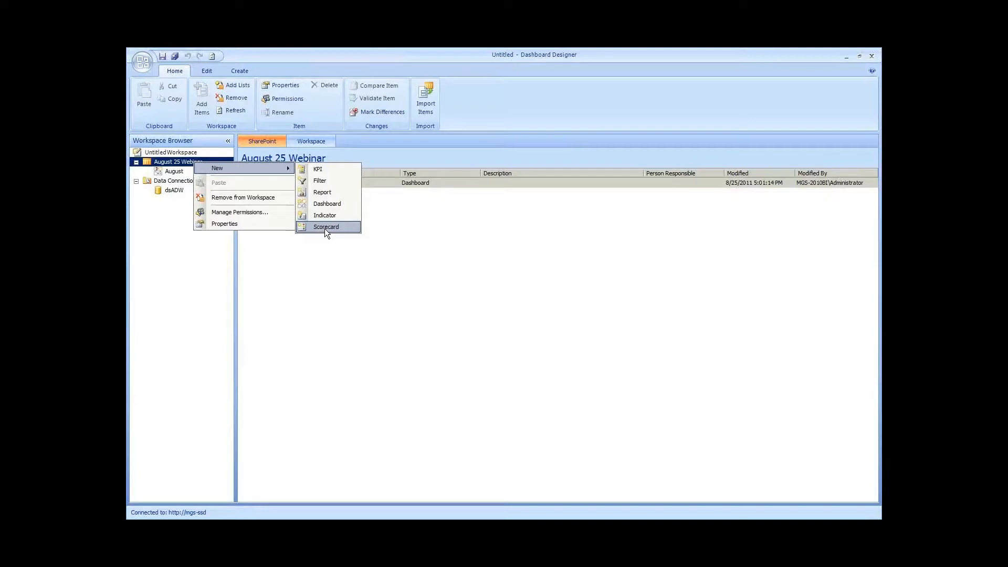
{"action": "left_click", "coordinate": [319, 181]}
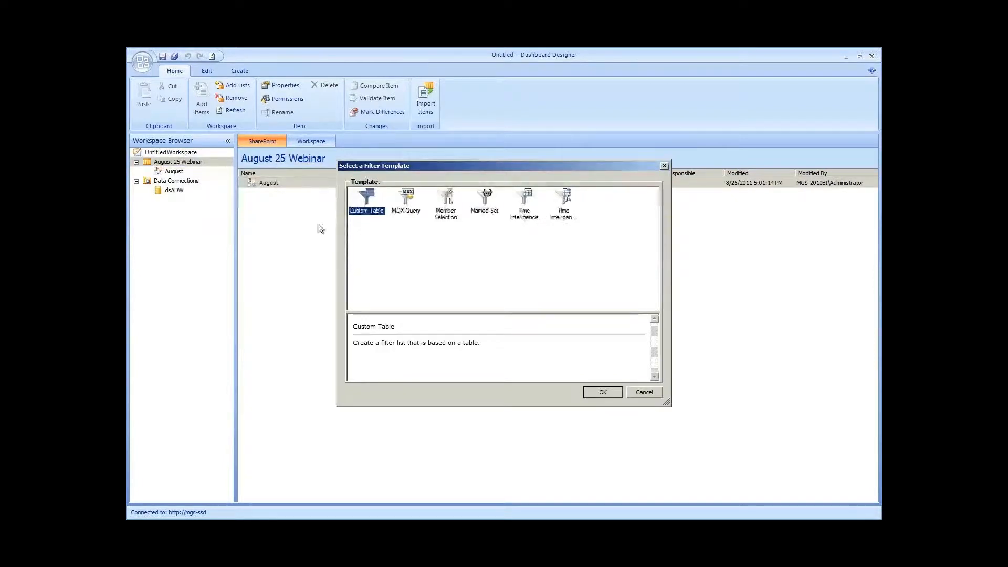
{"action": "left_click", "coordinate": [523, 224]}
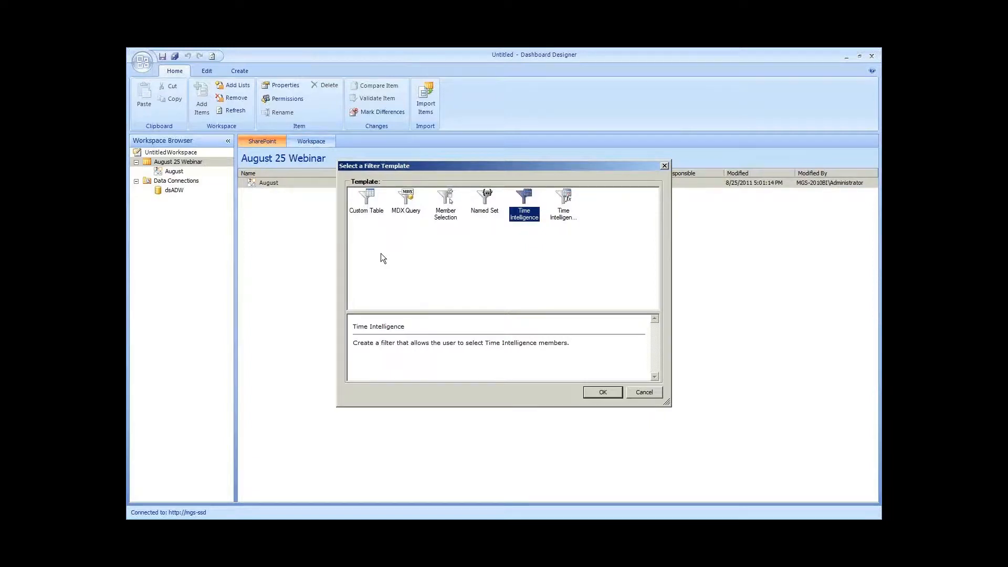
{"action": "left_click", "coordinate": [446, 204]}
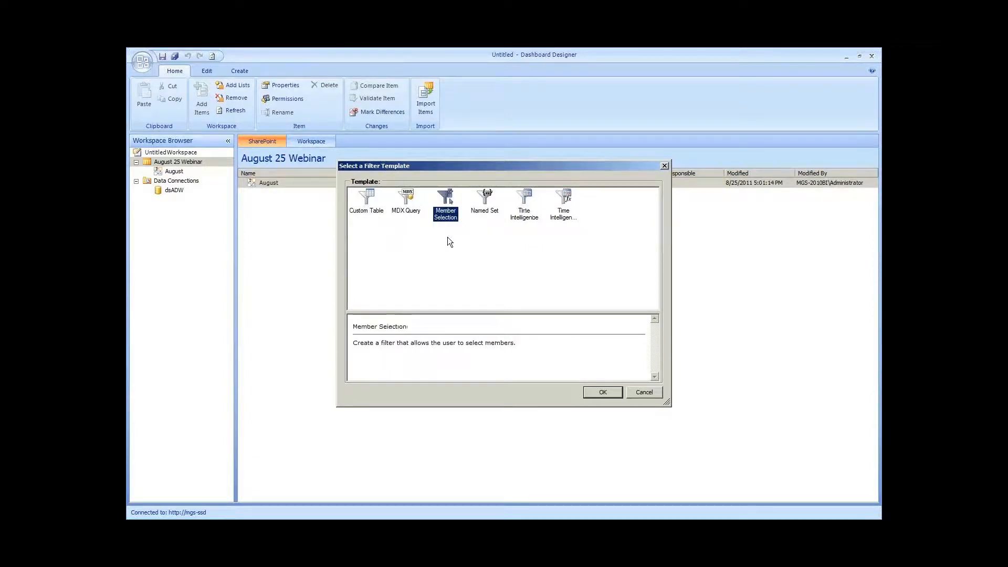
{"action": "left_click", "coordinate": [524, 202]}
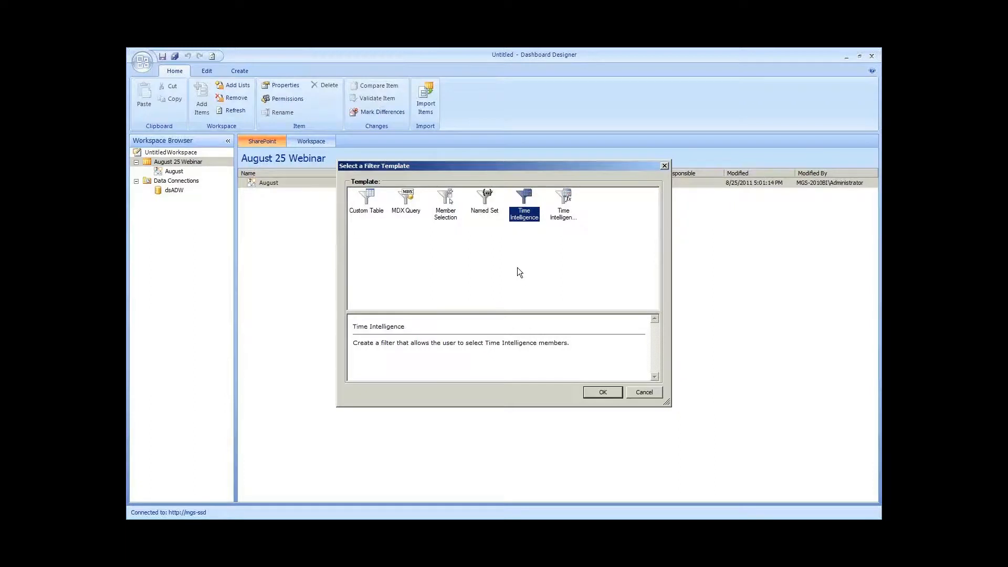
{"action": "left_click", "coordinate": [602, 391]}
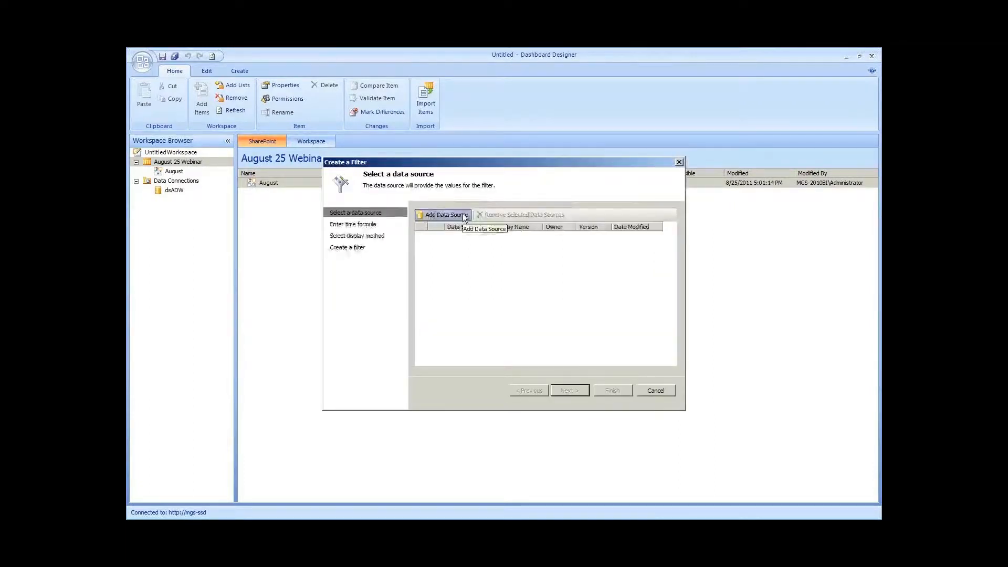
Step: Add dsADW as the data source of the new Time Intelligence filter and proceed to the time formulas
{"action": "left_click", "coordinate": [464, 216]}
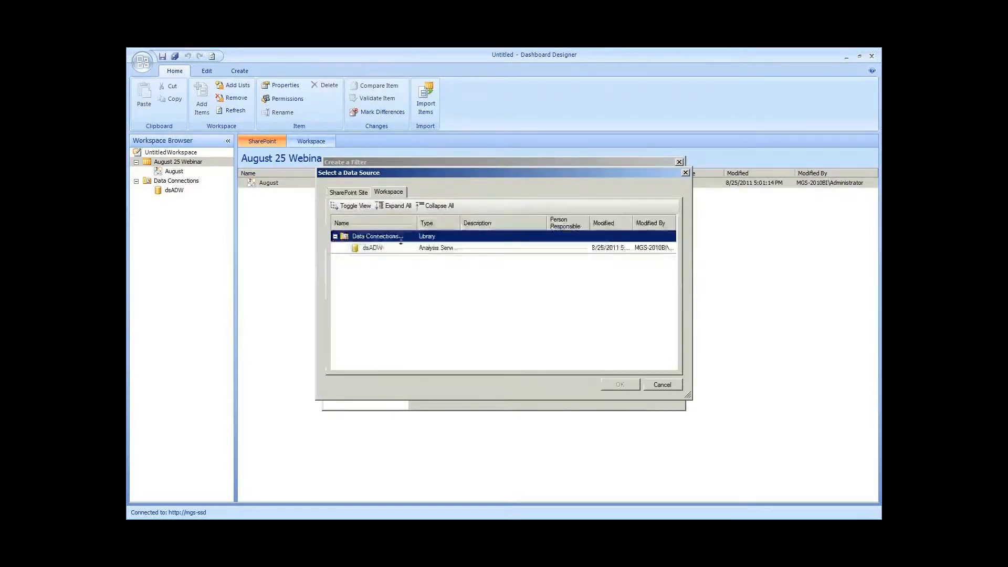
{"action": "double_click", "coordinate": [374, 247]}
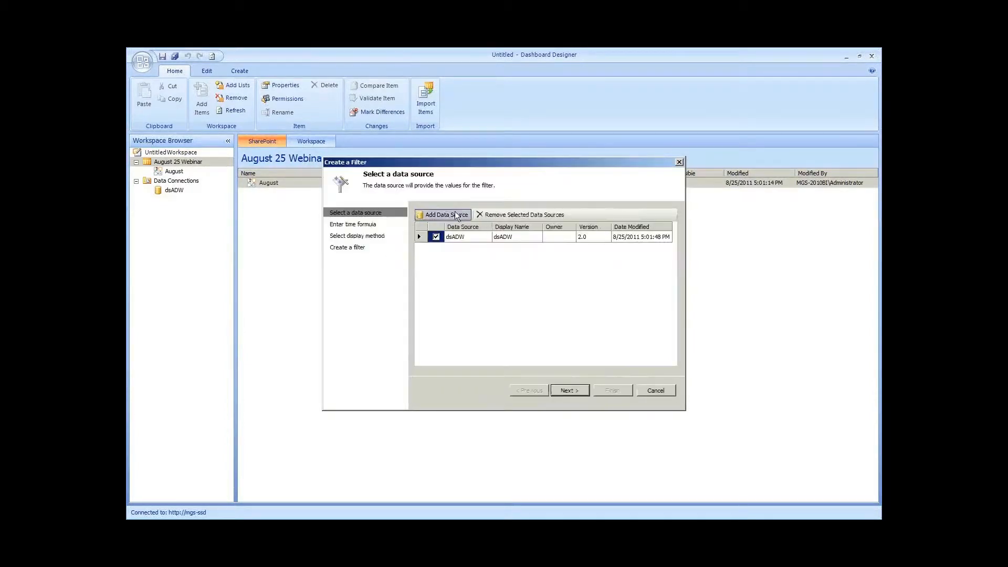
{"action": "left_click", "coordinate": [569, 390]}
Step: Add the time formula Year with the display name This Year
{"action": "left_click", "coordinate": [458, 239]}
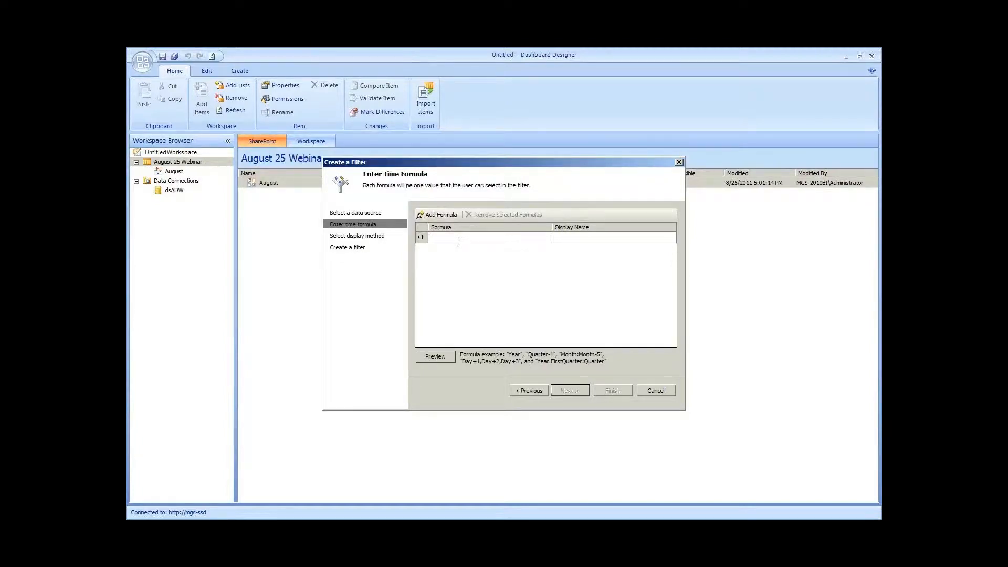
{"action": "type", "text": "Year"}
{"action": "key", "text": "Tab"}
{"action": "type", "text": "This Year"}
{"action": "key", "text": "Tab"}
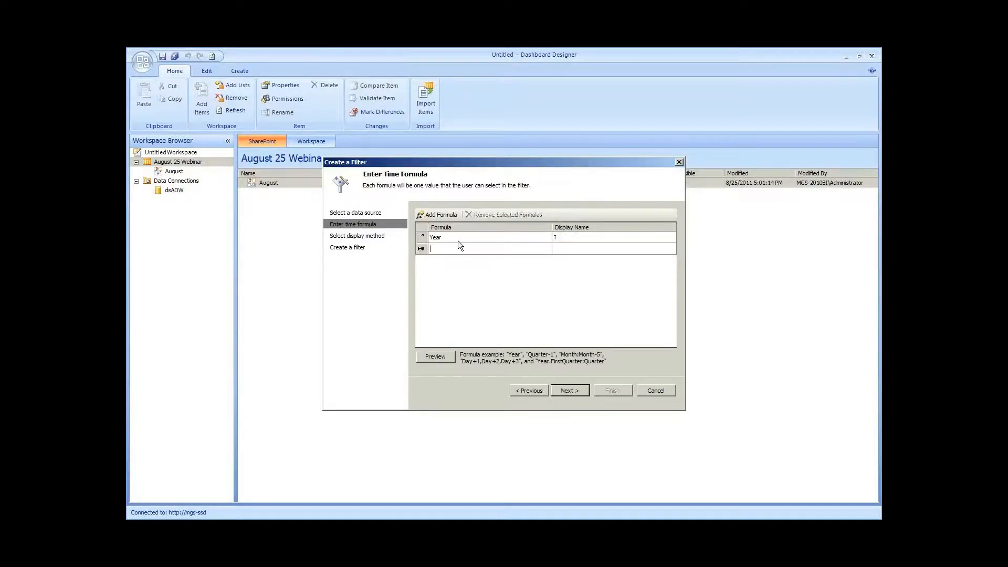
Step: Add a second time formula, Month, with the display name This Month
{"action": "type", "text": "Month"}
{"action": "key", "text": "Tab"}
{"action": "type", "text": "TH"}
{"action": "key", "text": "BackSpace"}
{"action": "key", "text": "BackSpace"}
{"action": "type", "text": "This Month"}
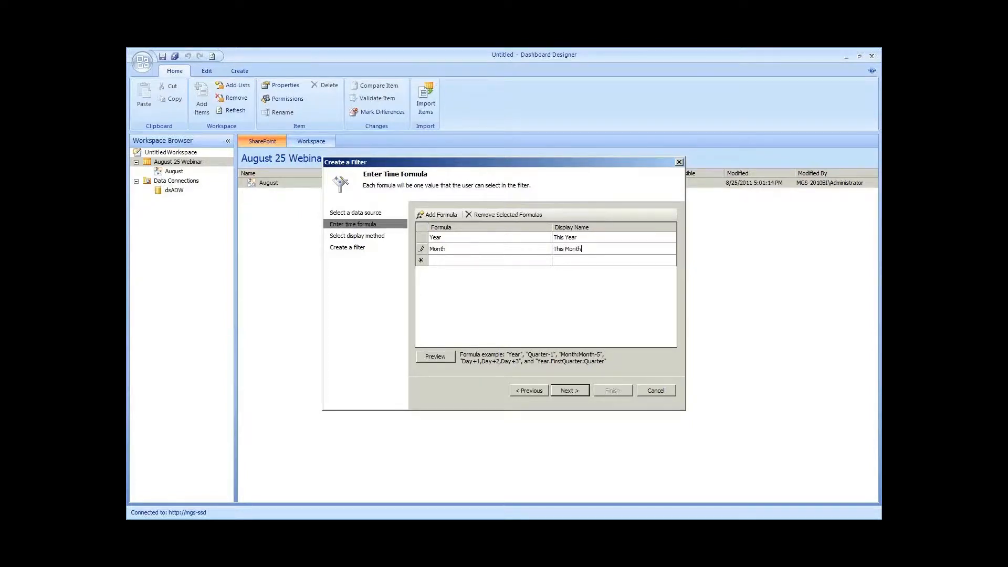
Step: Add a third time formula, Day, with the display name Today
{"action": "key", "text": "Tab"}
{"action": "type", "text": "Day"}
{"action": "key", "text": "Tab"}
{"action": "type", "text": "Today"}
{"action": "key", "text": "Tab"}
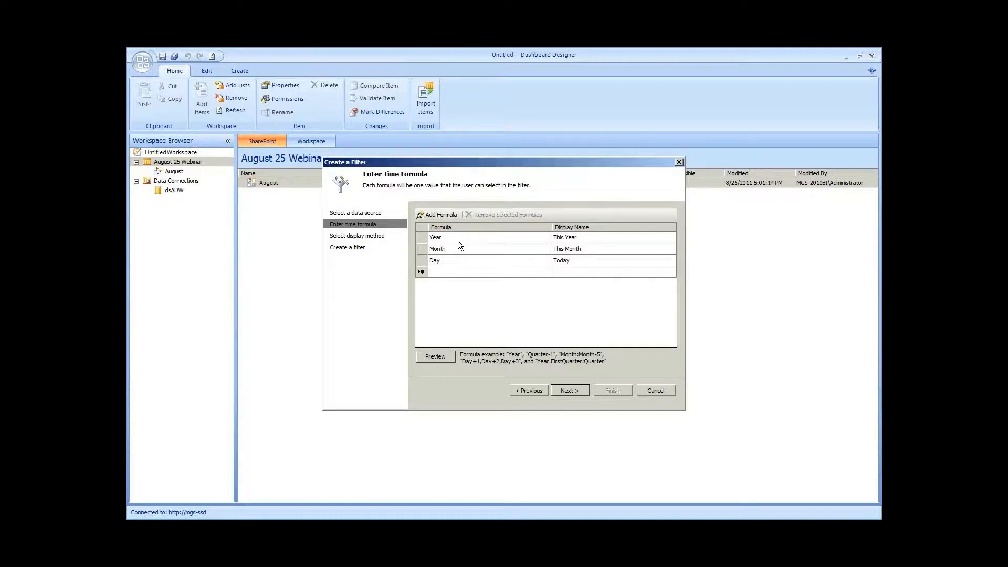
Step: Add the range formula Month-12:Month-1 with the display name Rolling Months
{"action": "type", "text": "Month"}
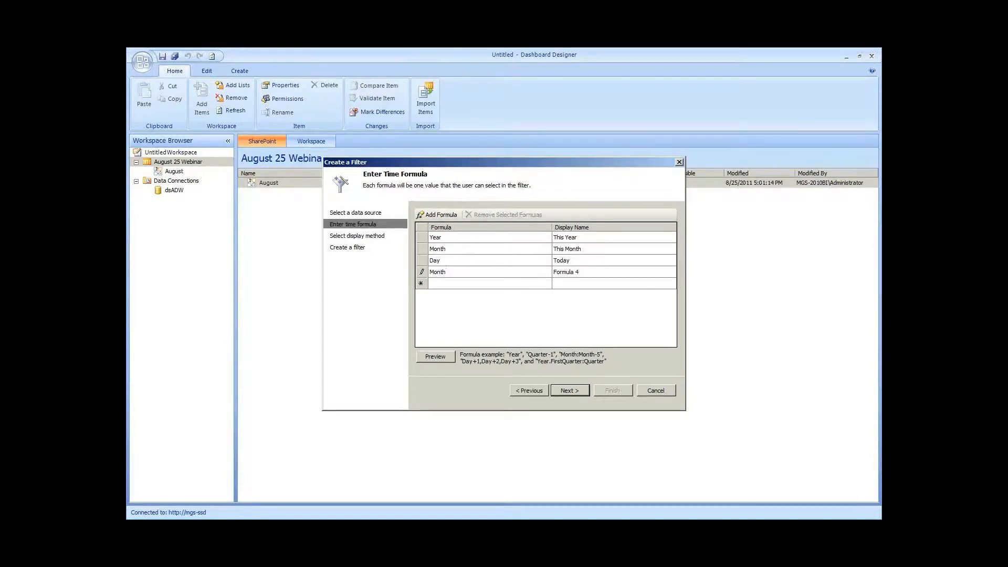
{"action": "type", "text": "-12:Month"}
{"action": "key", "text": "Tab"}
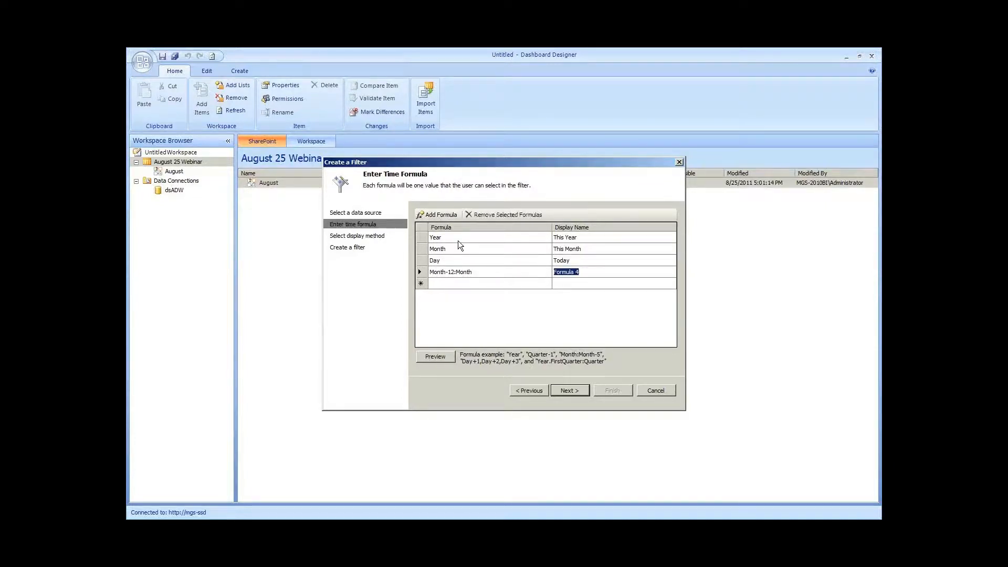
{"action": "key", "text": "shift+Tab"}
{"action": "key", "text": "End"}
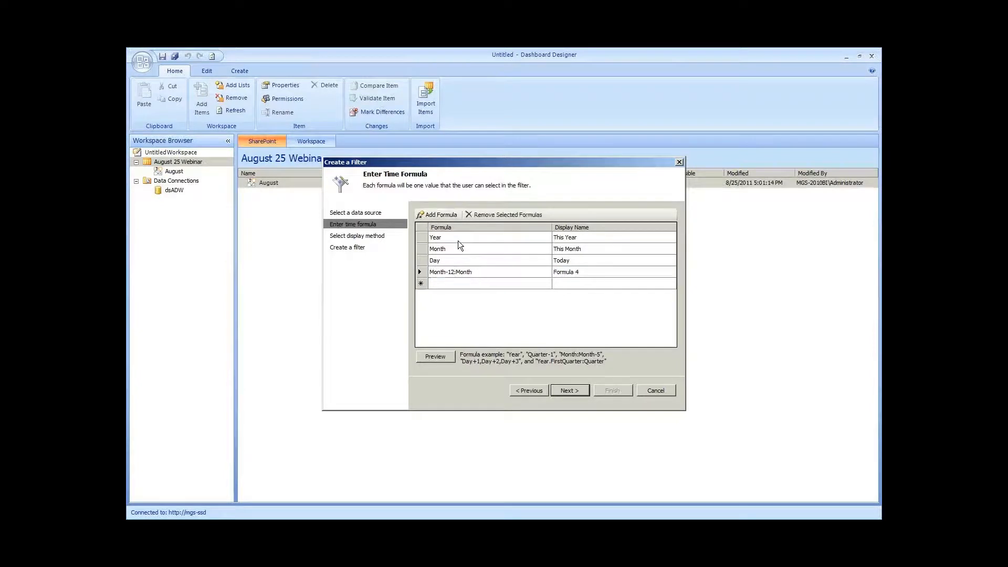
{"action": "type", "text": "-1"}
{"action": "key", "text": "Tab"}
{"action": "type", "text": "ROI"}
{"action": "key", "text": "BackSpace"}
{"action": "type", "text": "olling Months"}
{"action": "key", "text": "Tab"}
Step: Enter the prior-year range formula (Year-1).Month-12:(Year-1).Month-1 in the next formula row
{"action": "type", "text": "(Year-1).Month-12:(year-"}
{"action": "key", "text": "BackSpace"}
{"action": "key", "text": "BackSpace"}
{"action": "key", "text": "BackSpace"}
{"action": "key", "text": "BackSpace"}
{"action": "key", "text": "BackSpace"}
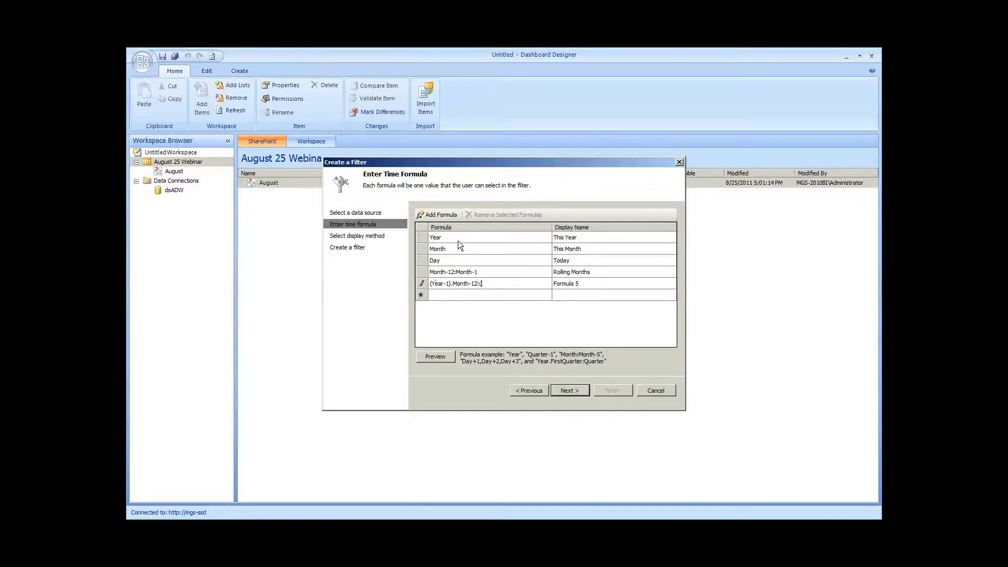
{"action": "type", "text": "Year-1).Month-1"}
{"action": "key", "text": "Tab"}
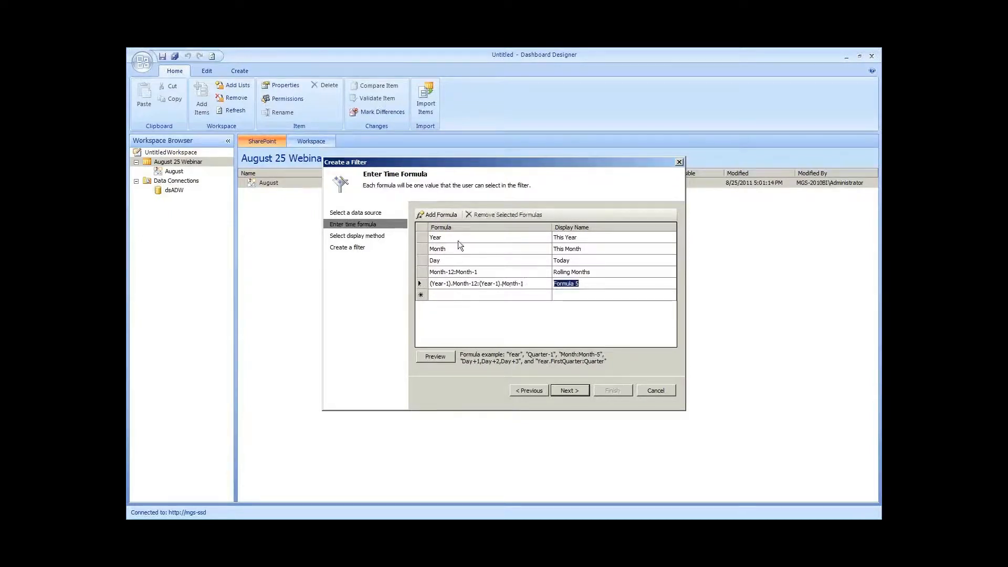
Step: Set the display name of the prior-year range formula to Last Year Rolling Months
{"action": "type", "text": "Last"}
{"action": "key", "text": "BackSpace"}
{"action": "key", "text": "BackSpace"}
{"action": "key", "text": "BackSpace"}
{"action": "key", "text": "BackSpace"}
{"action": "type", "text": "Last Year;"}
{"action": "key", "text": "BackSpace"}
{"action": "type", "text": "Rolling Months"}
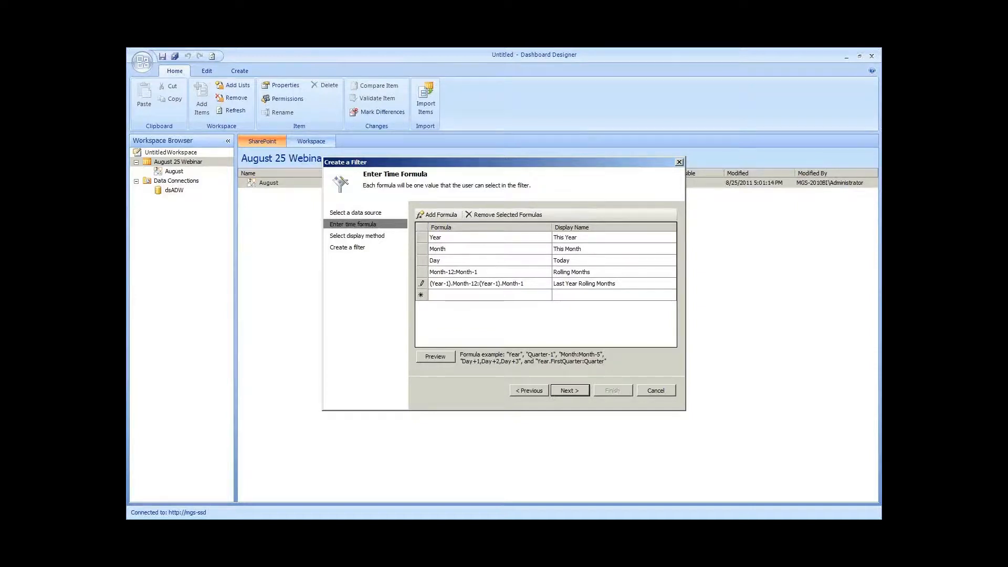
Step: Preview which date members each time formula resolves to in dsADW, and close the preview
{"action": "left_click", "coordinate": [436, 355]}
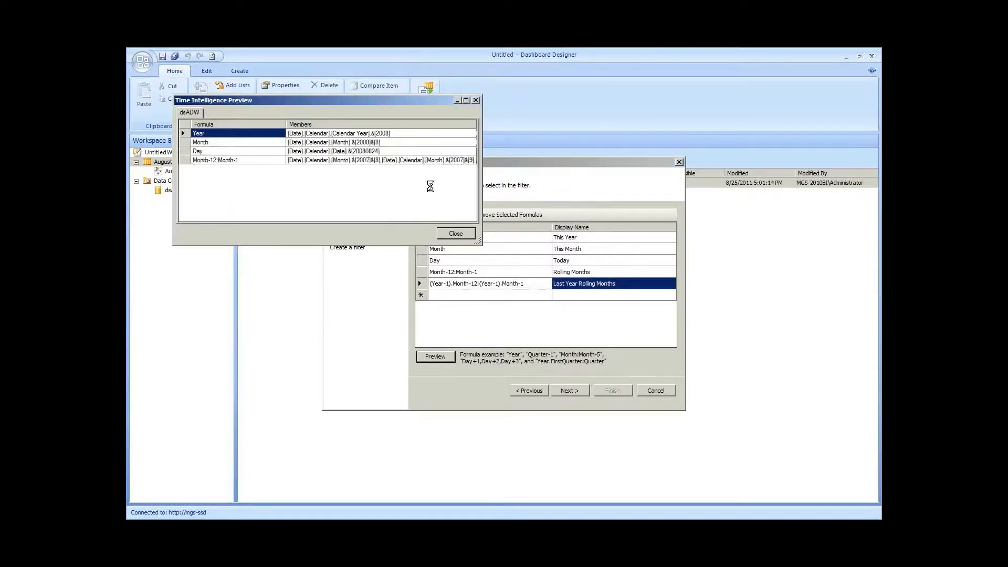
{"action": "left_click", "coordinate": [377, 134]}
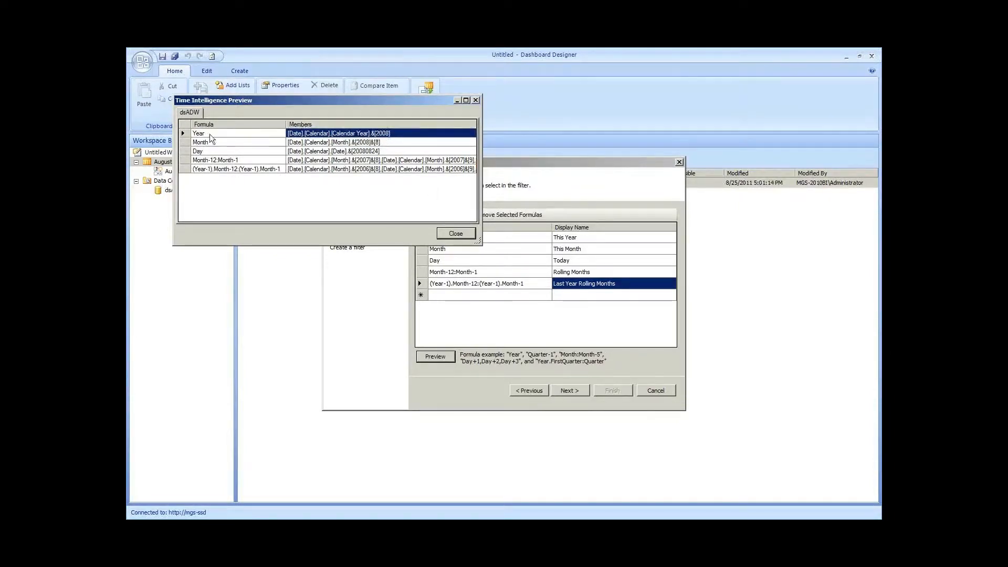
{"action": "left_click", "coordinate": [233, 136]}
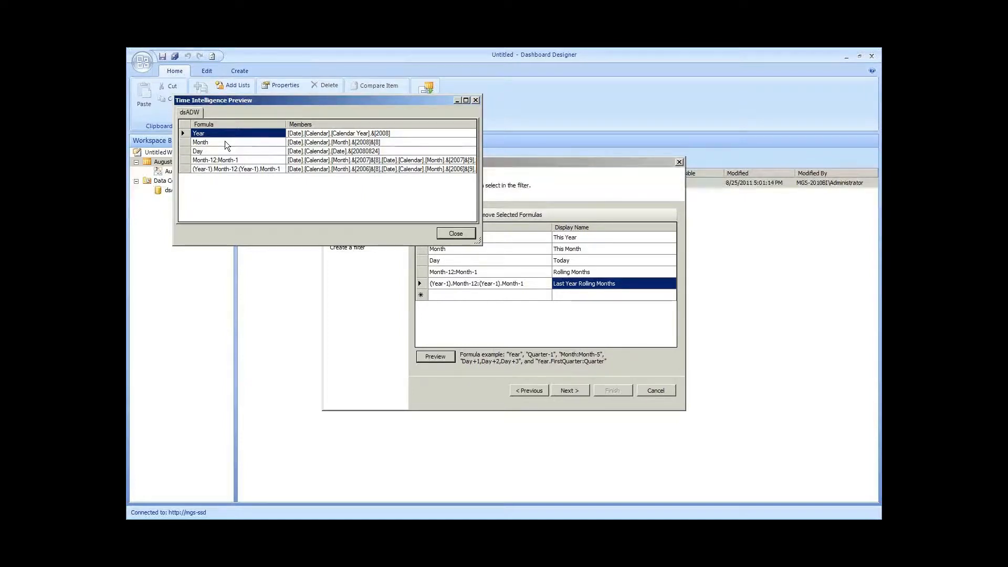
{"action": "left_click", "coordinate": [447, 235]}
Step: Add the time formula Year-1 with the display name Last Year
{"action": "left_click", "coordinate": [458, 297]}
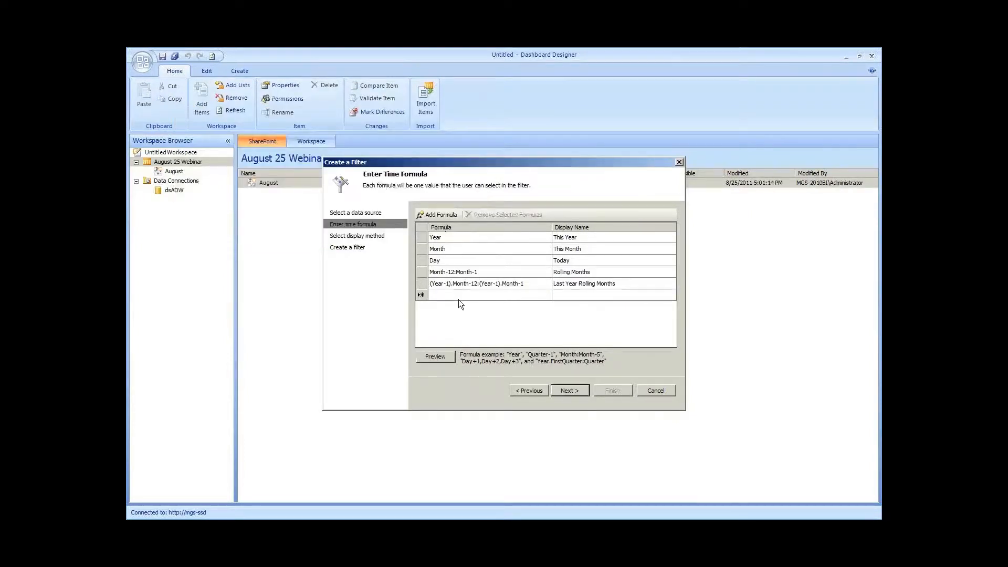
{"action": "type", "text": "Year-1"}
{"action": "key", "text": "BackSpace"}
{"action": "key", "text": "BackSpace"}
{"action": "key", "text": "BackSpace"}
{"action": "key", "text": "BackSpace"}
{"action": "key", "text": "BackSpace"}
{"action": "key", "text": "BackSpace"}
{"action": "key", "text": "Tab"}
{"action": "type", "text": "Lasy T"}
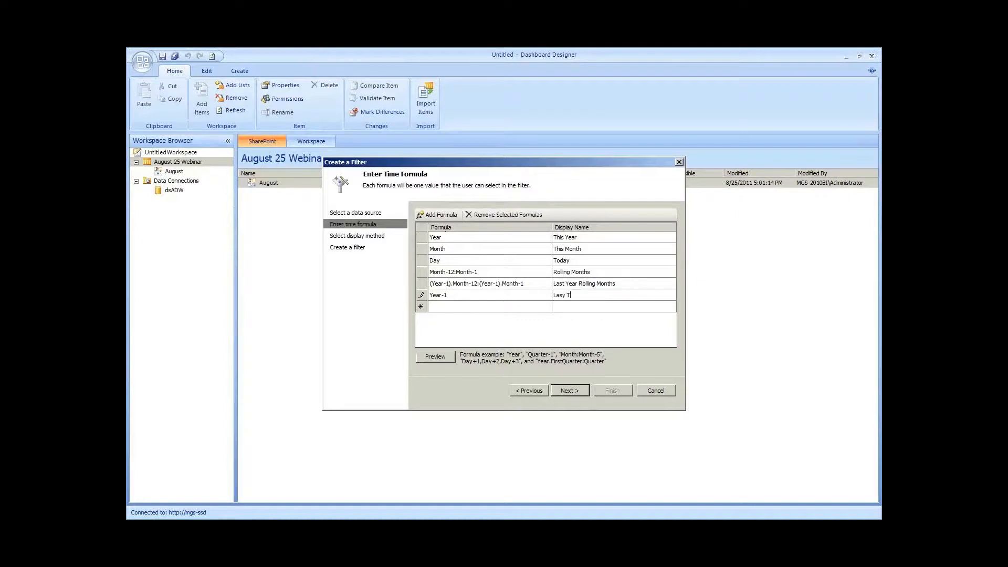
{"action": "key", "text": "BackSpace"}
{"action": "key", "text": "BackSpace"}
{"action": "type", "text": "t Year"}
Step: Complete the filter with the List display method and save it under the name Time Calcs
{"action": "left_click", "coordinate": [581, 389]}
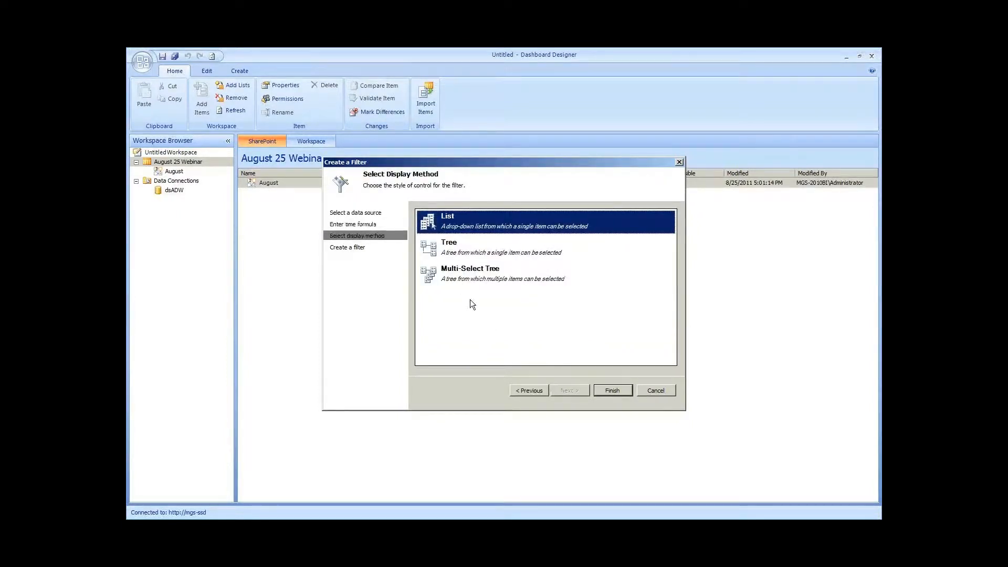
{"action": "left_click", "coordinate": [605, 392]}
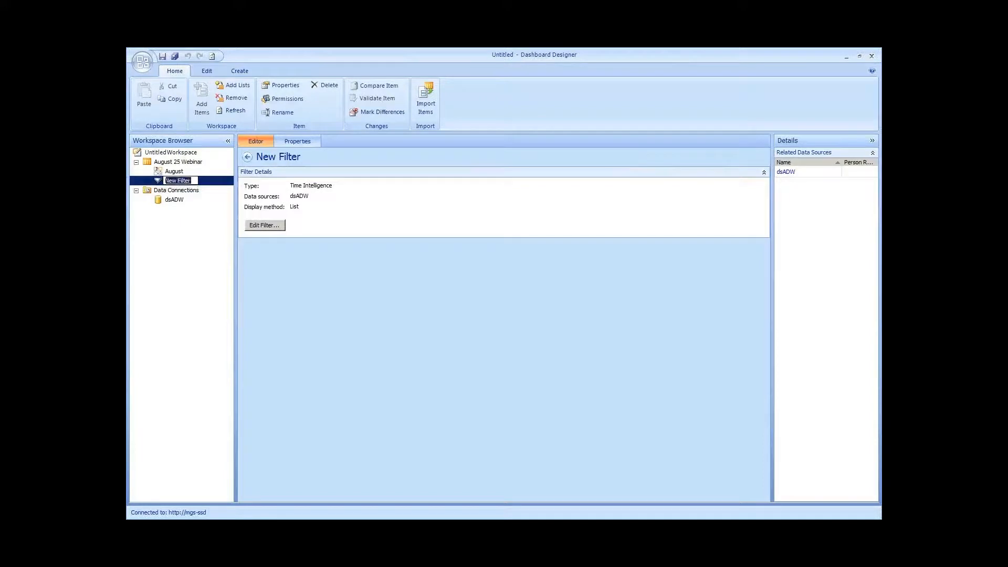
{"action": "type", "text": "Time Calcs"}
{"action": "key", "text": "Return"}
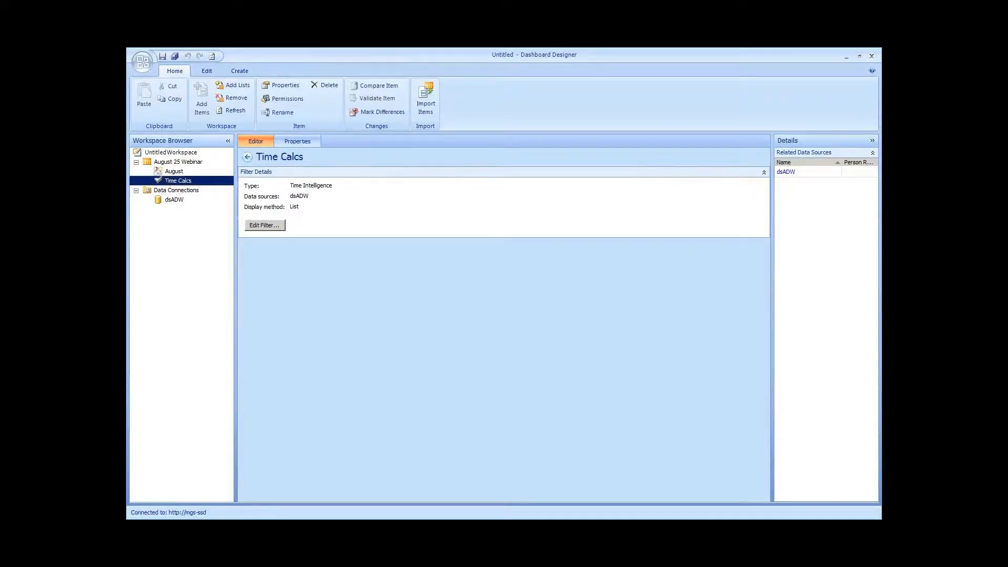
{"action": "right_click", "coordinate": [172, 183]}
{"action": "left_click", "coordinate": [197, 255]}
Step: Create a KPI in the August 25 Webinar list from the Blank KPI template and name it Sales
{"action": "left_click", "coordinate": [201, 162]}
{"action": "right_click", "coordinate": [200, 161]}
{"action": "mouse_move", "coordinate": [235, 166]}
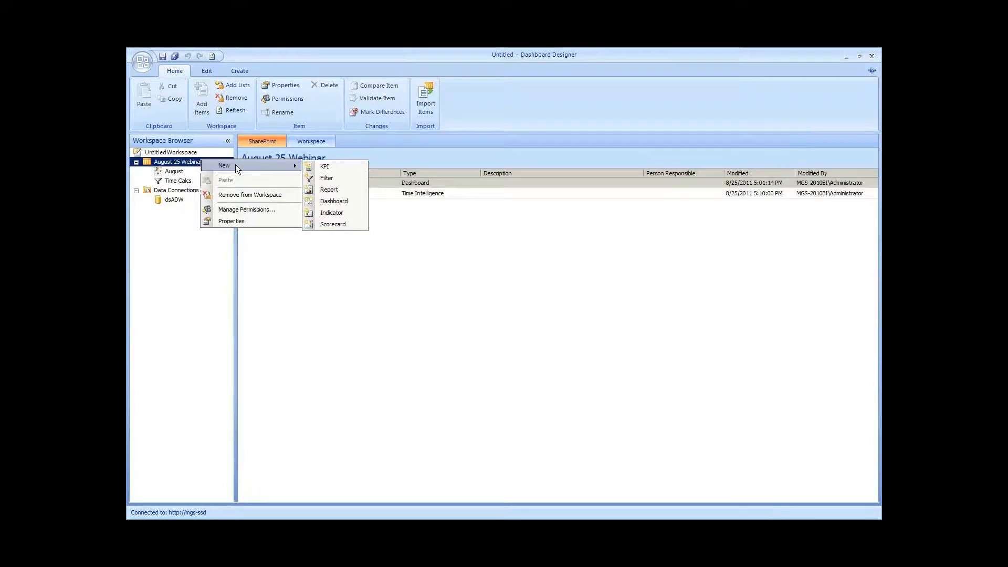
{"action": "left_click", "coordinate": [329, 167]}
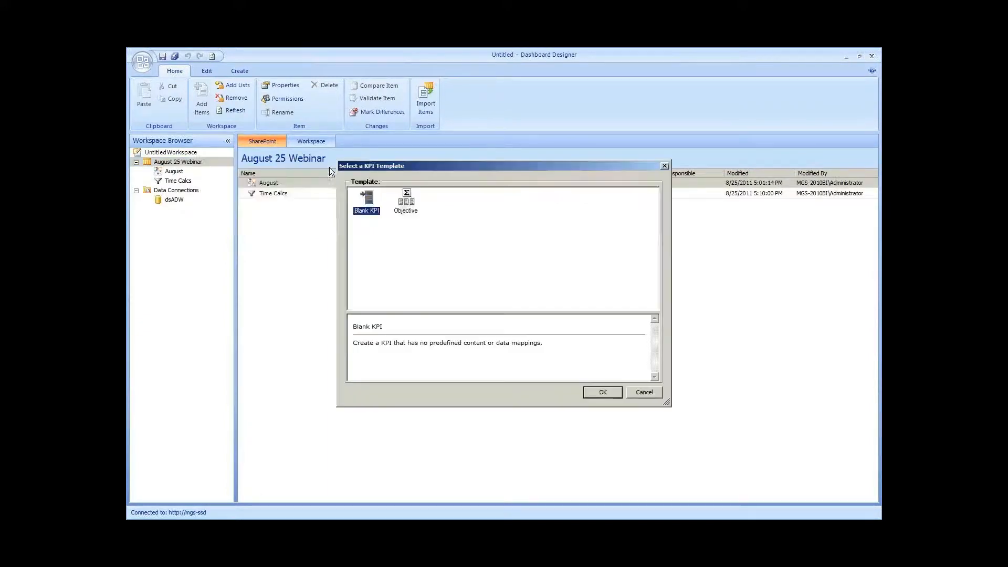
{"action": "double_click", "coordinate": [373, 211]}
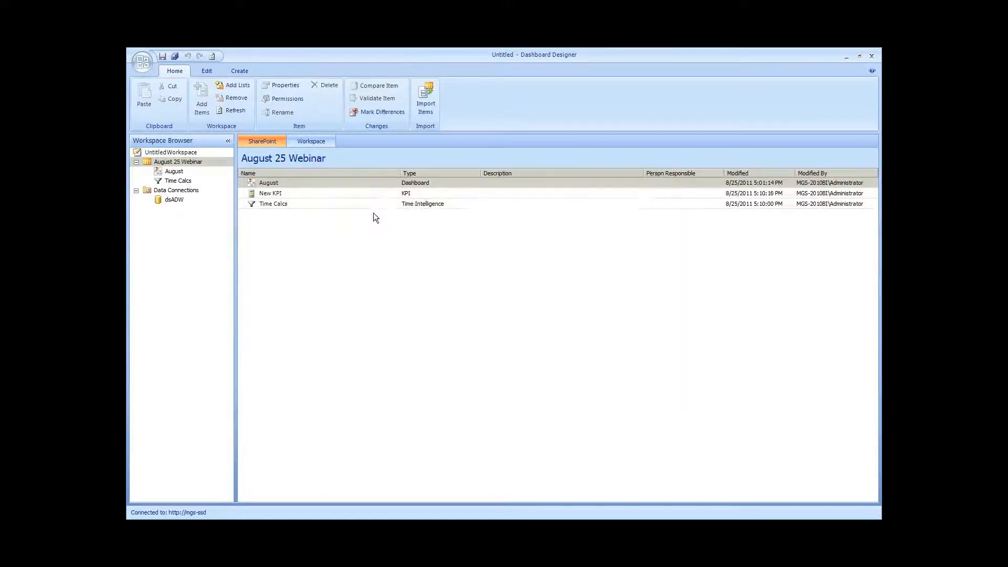
{"action": "type", "text": "Sales"}
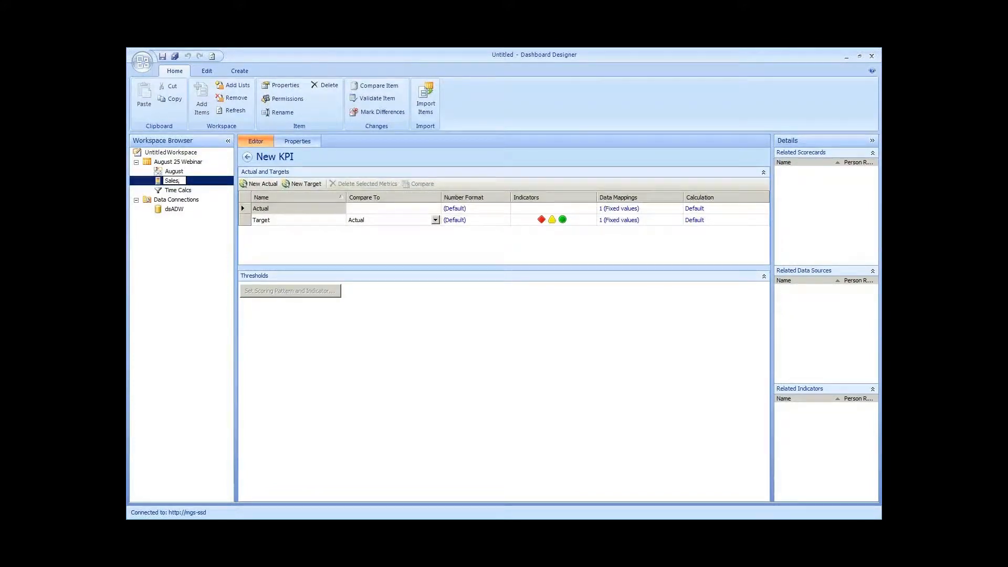
{"action": "left_click", "coordinate": [284, 244]}
Step: Examine the Sales KPI's Actual and Target rows and the number format options of Actual, leaving them as they are
{"action": "left_click", "coordinate": [294, 210]}
{"action": "left_click", "coordinate": [284, 221]}
{"action": "left_click", "coordinate": [284, 210]}
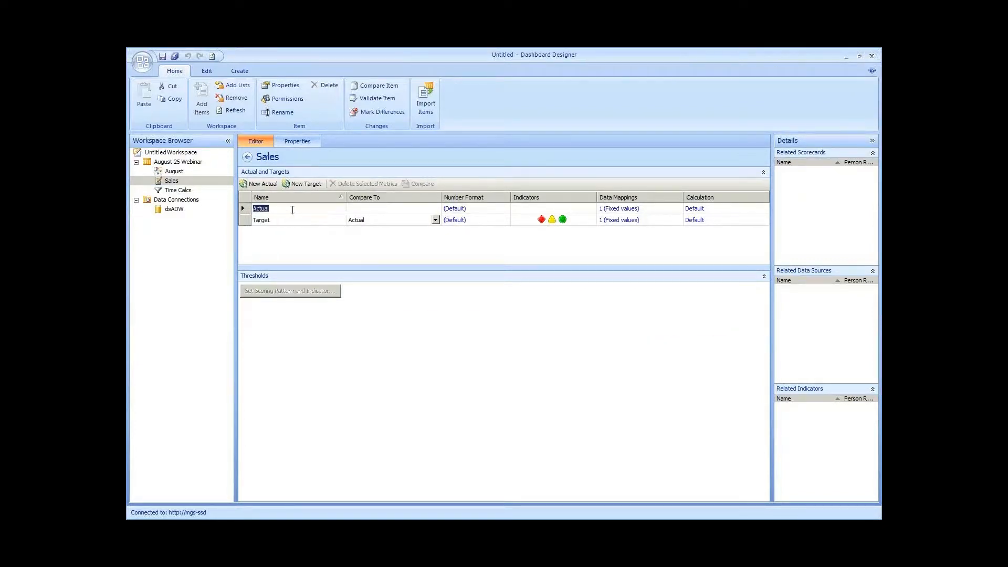
{"action": "left_click", "coordinate": [262, 200]}
{"action": "left_click", "coordinate": [262, 200]}
{"action": "left_click", "coordinate": [393, 208]}
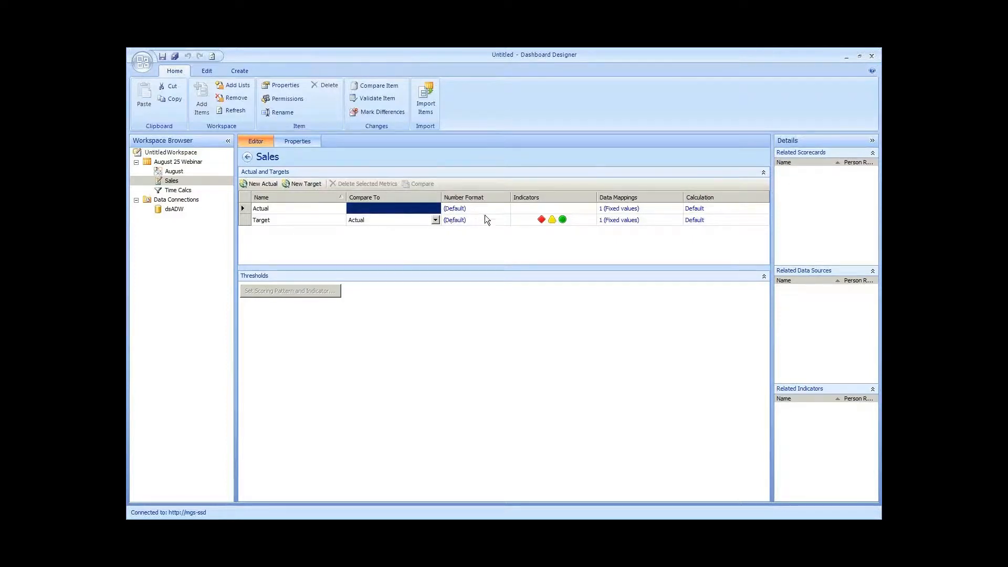
{"action": "left_click", "coordinate": [454, 209]}
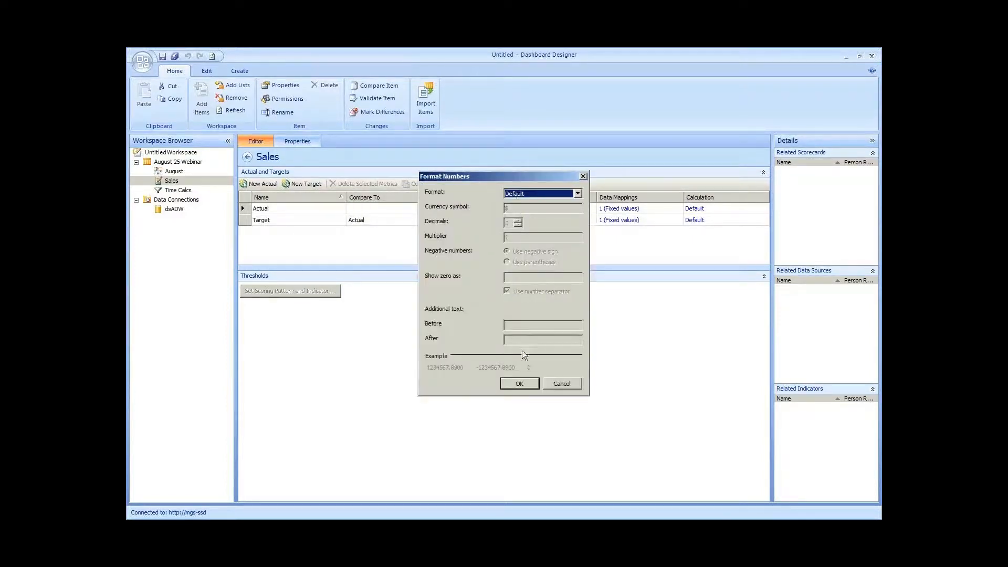
{"action": "left_click", "coordinate": [571, 384]}
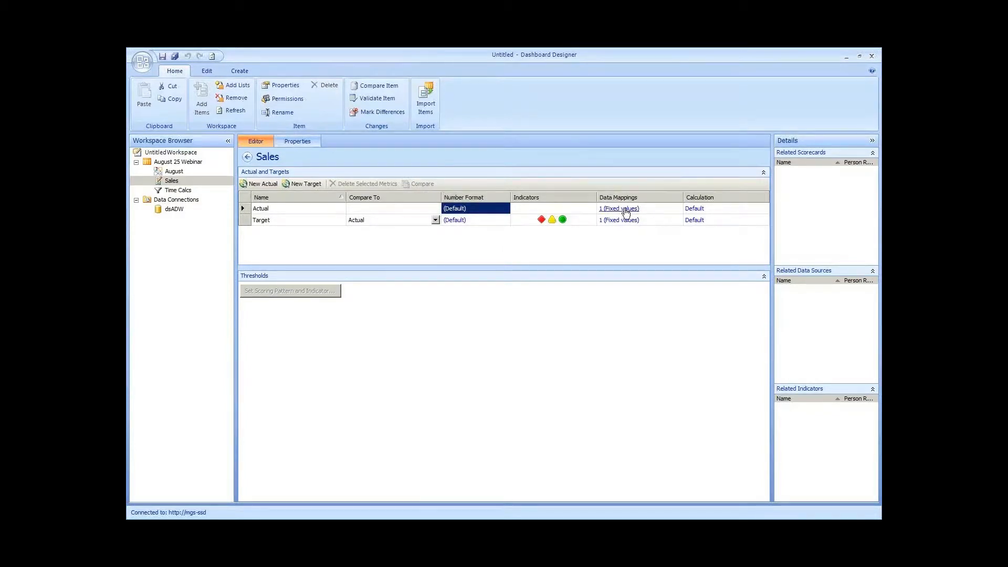
Step: Change the data mapping source of the Sales KPI's Actual from fixed values to dsADW
{"action": "left_click", "coordinate": [624, 210]}
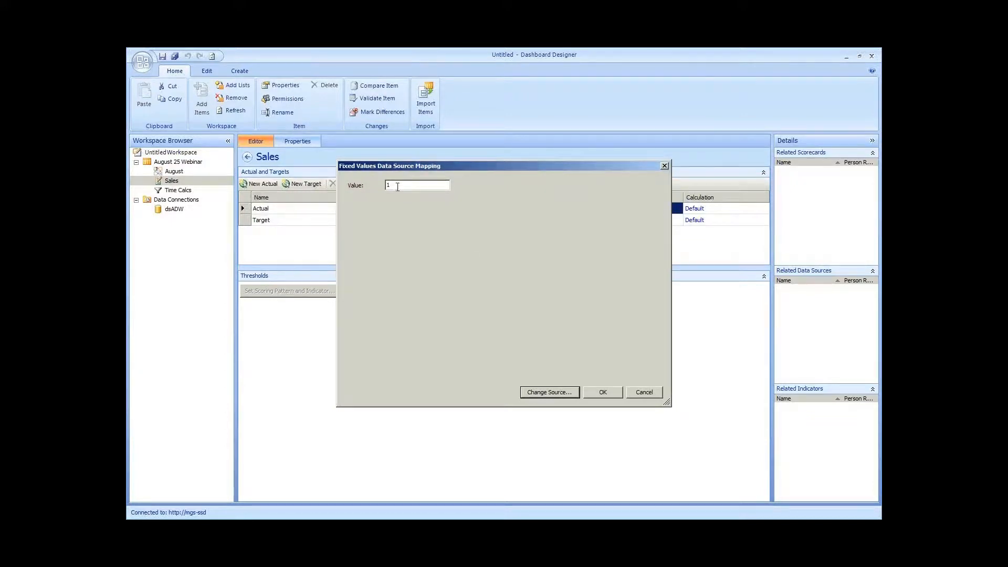
{"action": "left_click", "coordinate": [400, 184]}
{"action": "left_click", "coordinate": [575, 392]}
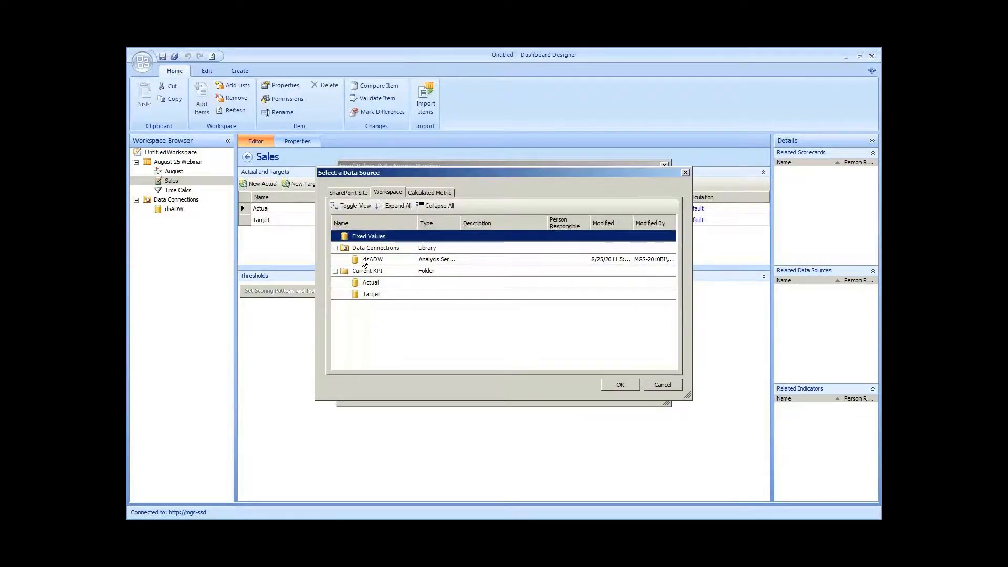
{"action": "left_click", "coordinate": [362, 262]}
{"action": "double_click", "coordinate": [362, 258]}
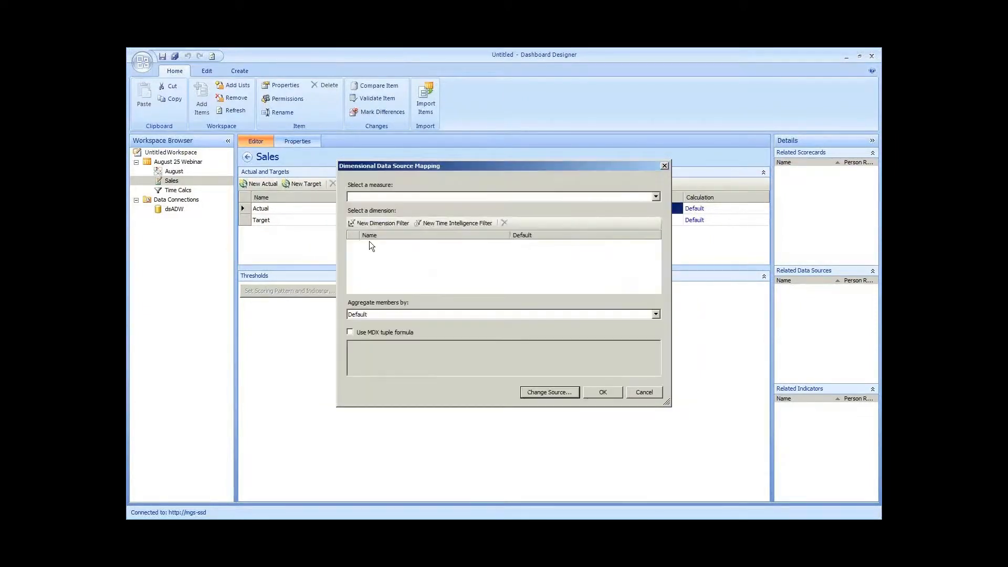
Step: Choose Sales Amount as the measure for the Actual data mapping and confirm the mapping
{"action": "left_click", "coordinate": [394, 196]}
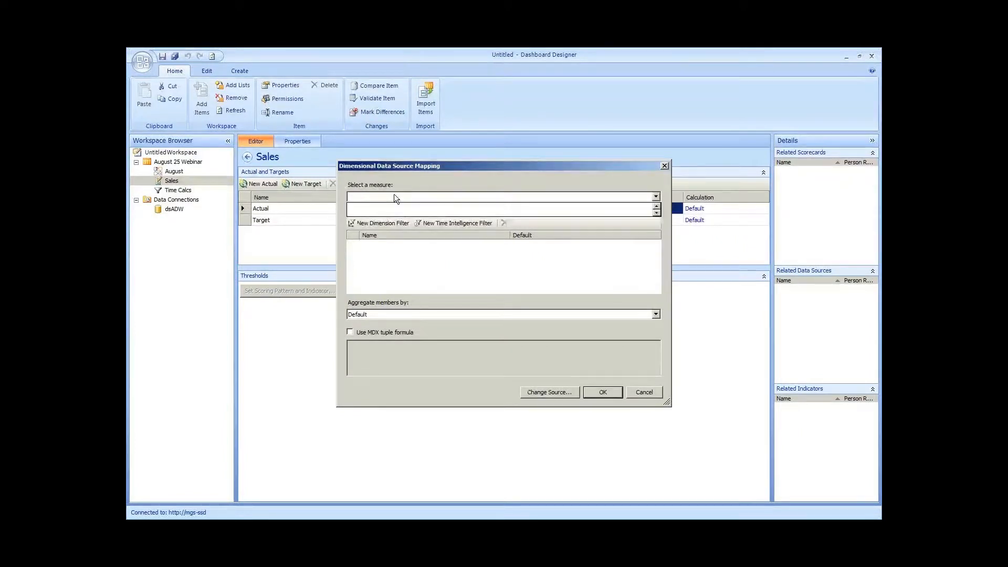
{"action": "key", "text": "s"}
{"action": "key", "text": "a"}
{"action": "key", "text": "s"}
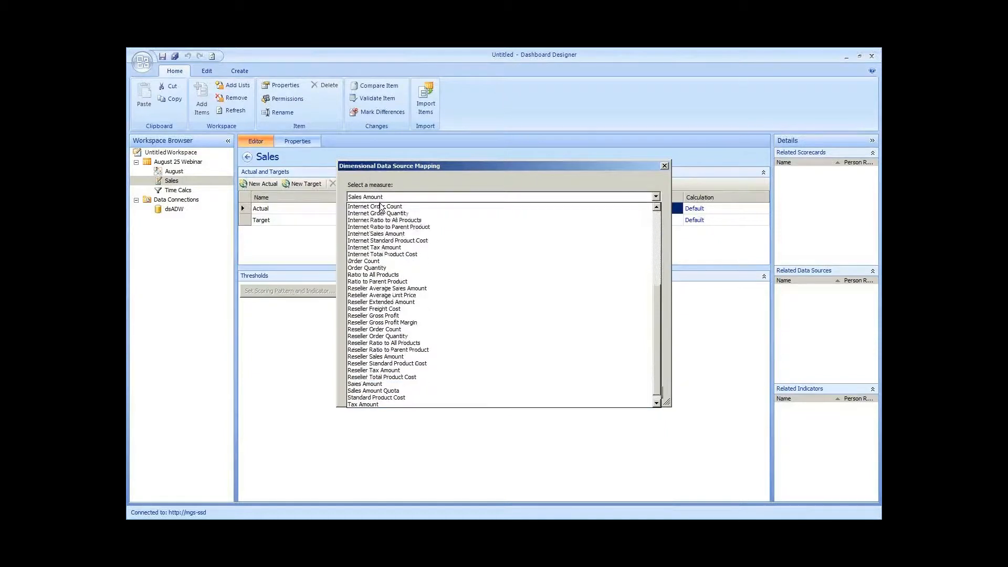
{"action": "left_click", "coordinate": [413, 392]}
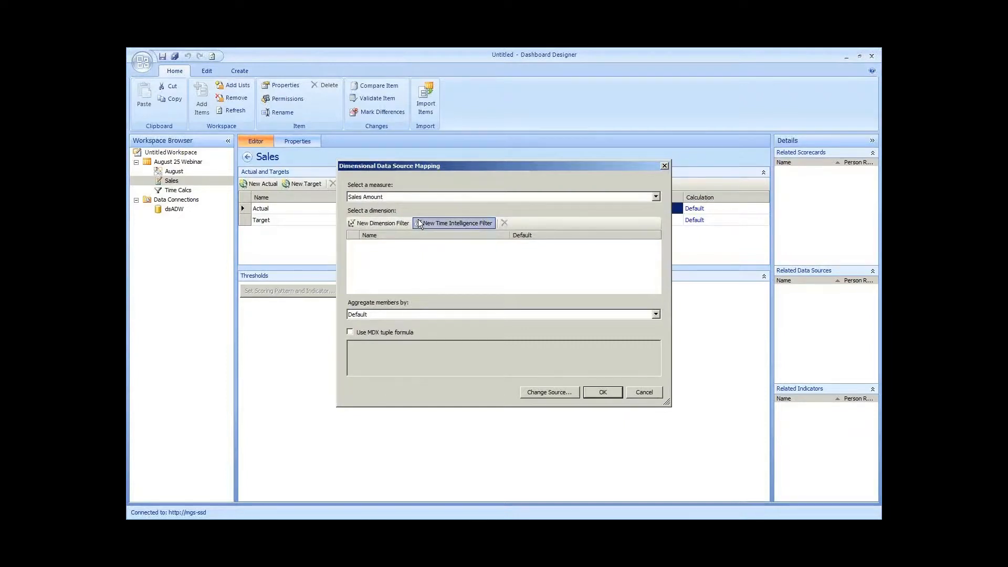
{"action": "left_click", "coordinate": [612, 393]}
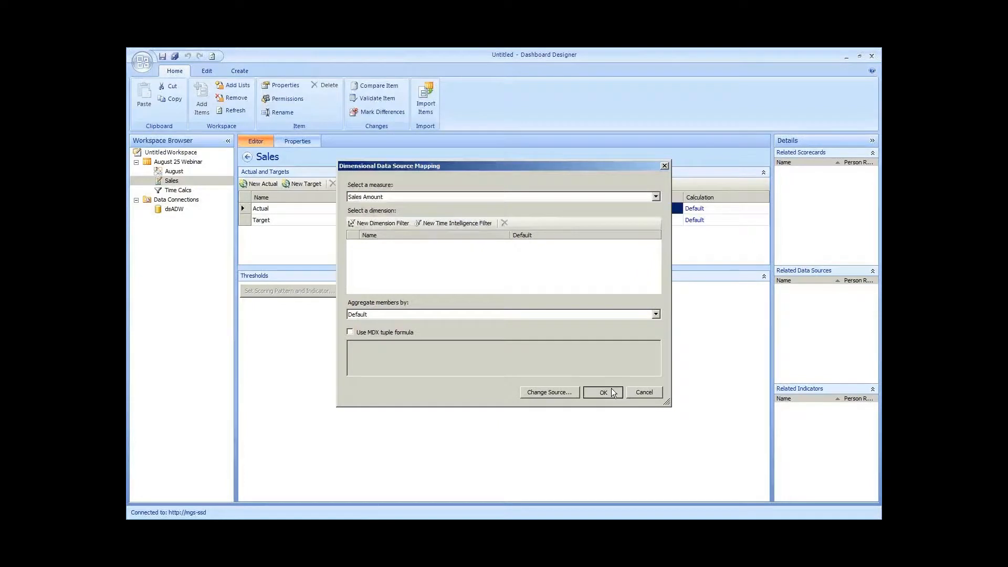
Step: Examine the calculation options for the Sales KPI's Actual, such as Average of children, and keep Default
{"action": "left_click", "coordinate": [694, 209]}
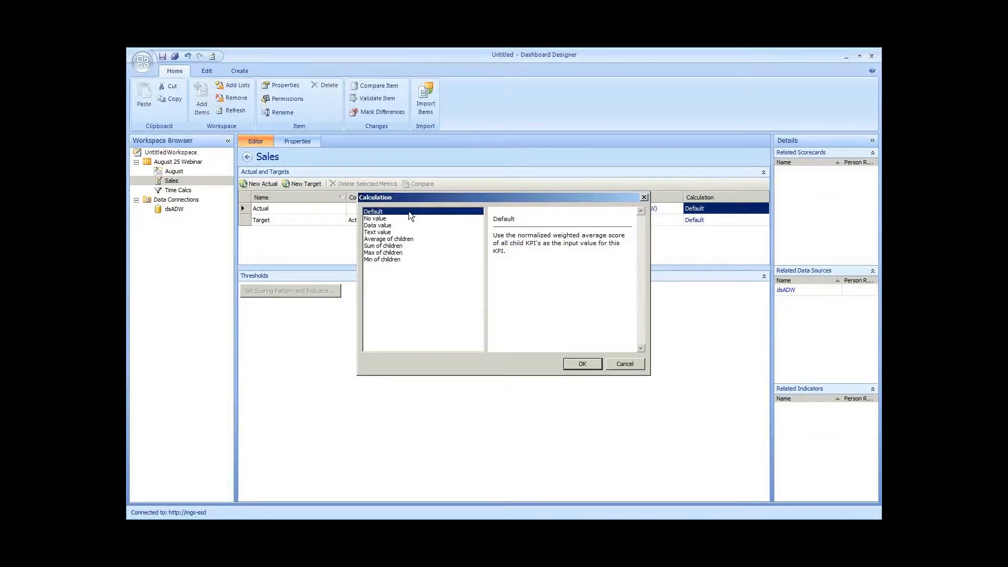
{"action": "left_click", "coordinate": [377, 245]}
{"action": "left_click", "coordinate": [398, 239]}
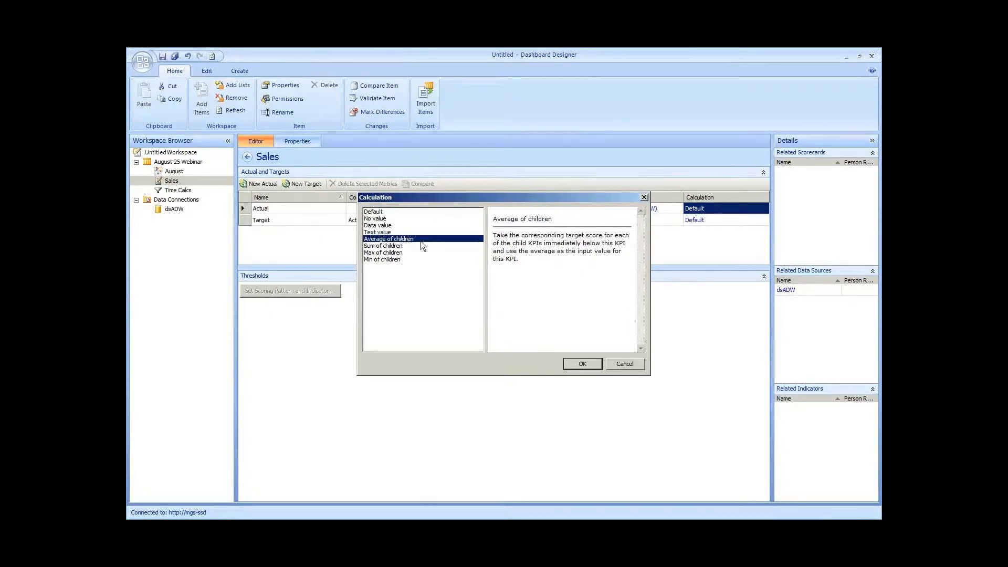
{"action": "left_click", "coordinate": [386, 211]}
{"action": "left_click", "coordinate": [588, 366]}
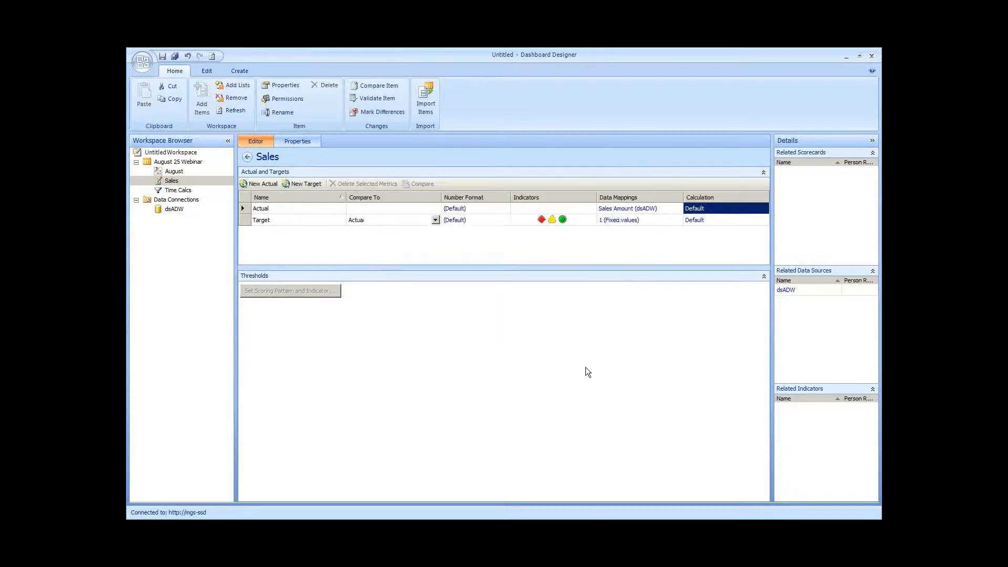
Step: Change the data mapping source of the Sales KPI's Target from fixed values to Actual of the current KPI
{"action": "left_click", "coordinate": [280, 218]}
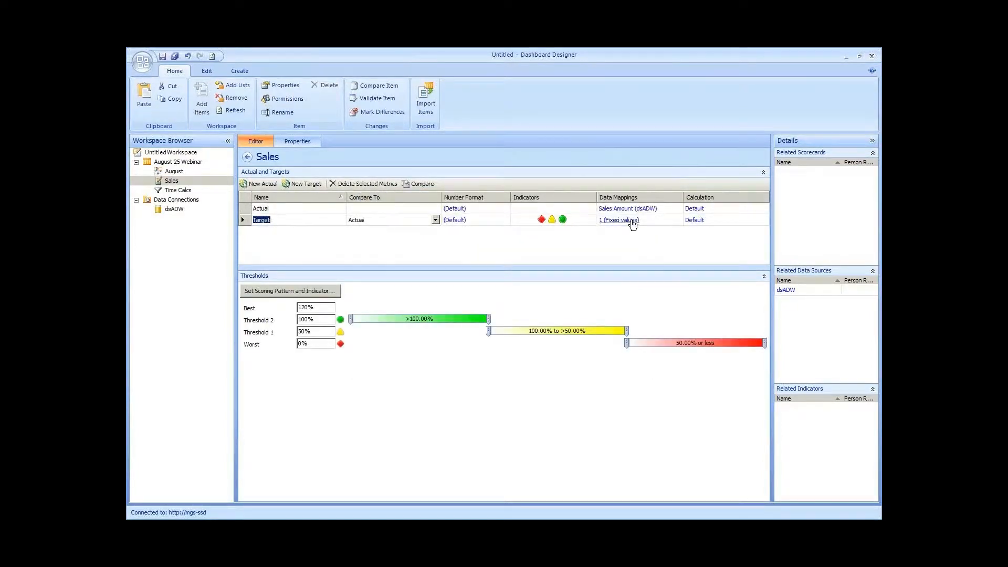
{"action": "left_click", "coordinate": [631, 220]}
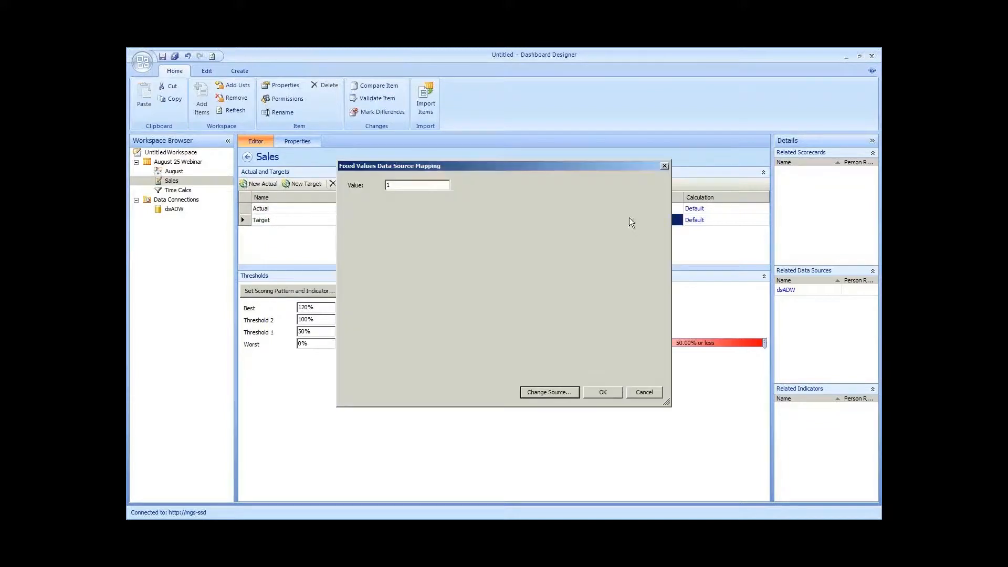
{"action": "left_click", "coordinate": [537, 394]}
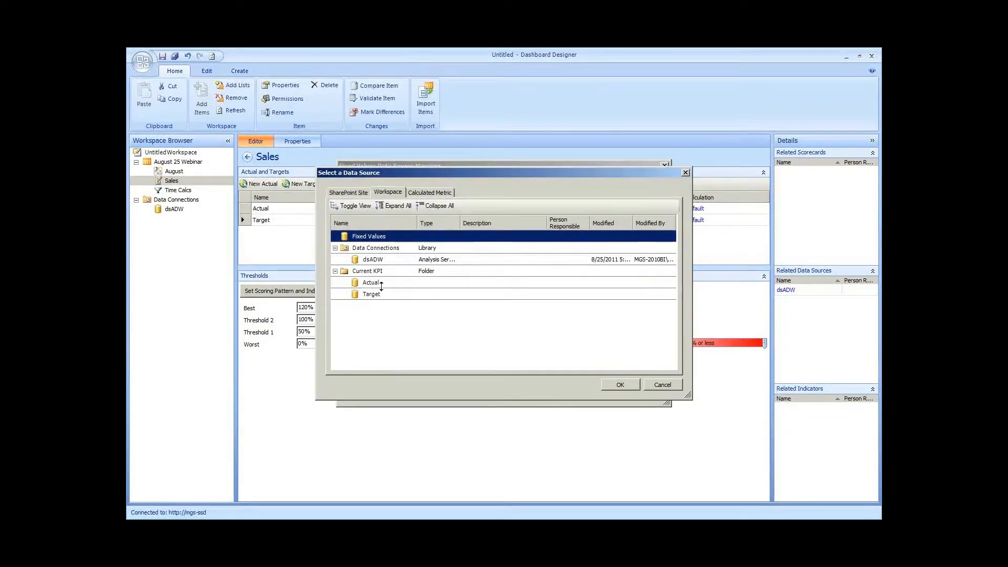
{"action": "left_click", "coordinate": [380, 283]}
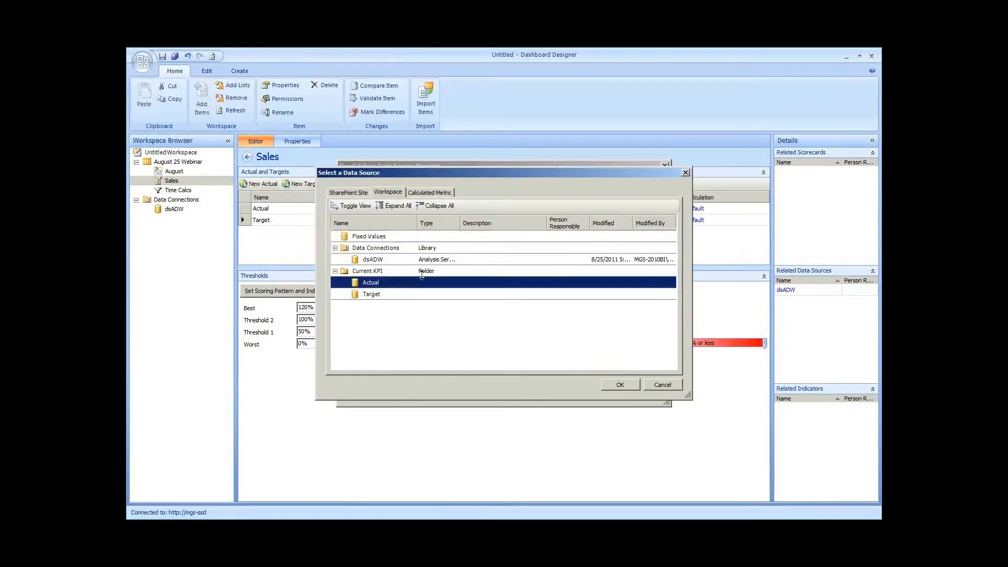
{"action": "double_click", "coordinate": [376, 282]}
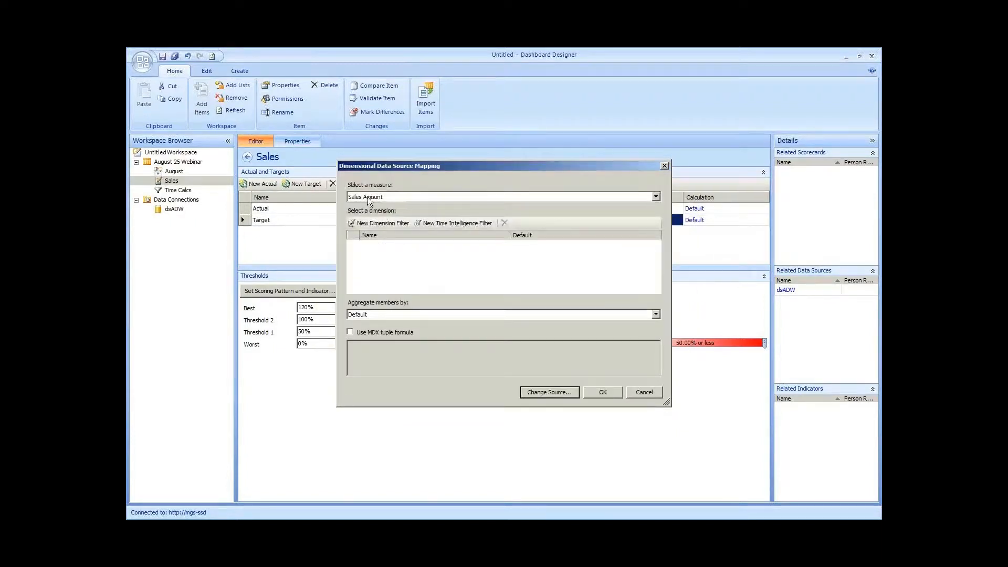
Step: Choose Sales Amount Quota as the measure for the Target data mapping and confirm the mapping
{"action": "left_click", "coordinate": [376, 197]}
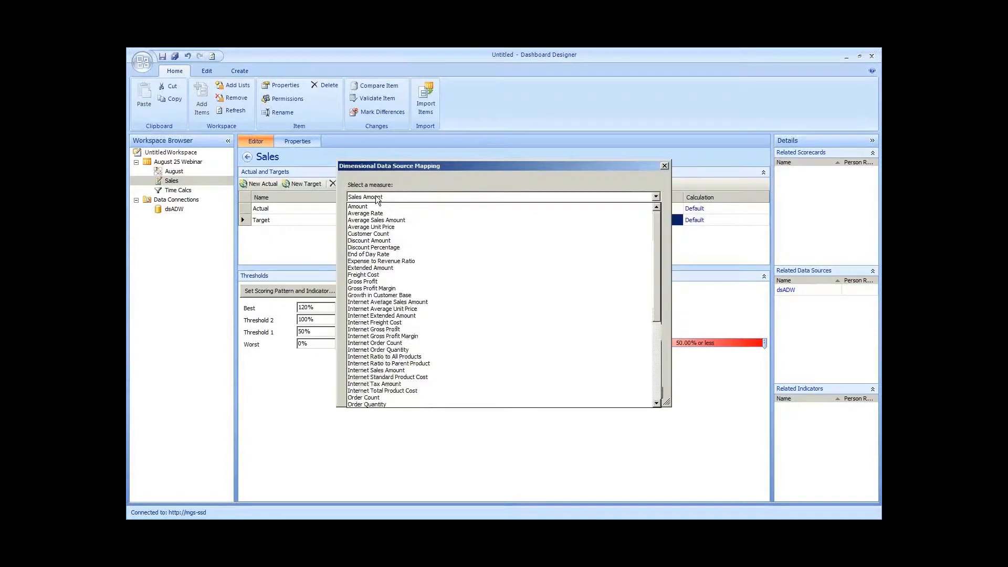
{"action": "scroll", "coordinate": [378, 315], "scroll_direction": "down", "scroll_amount": 6}
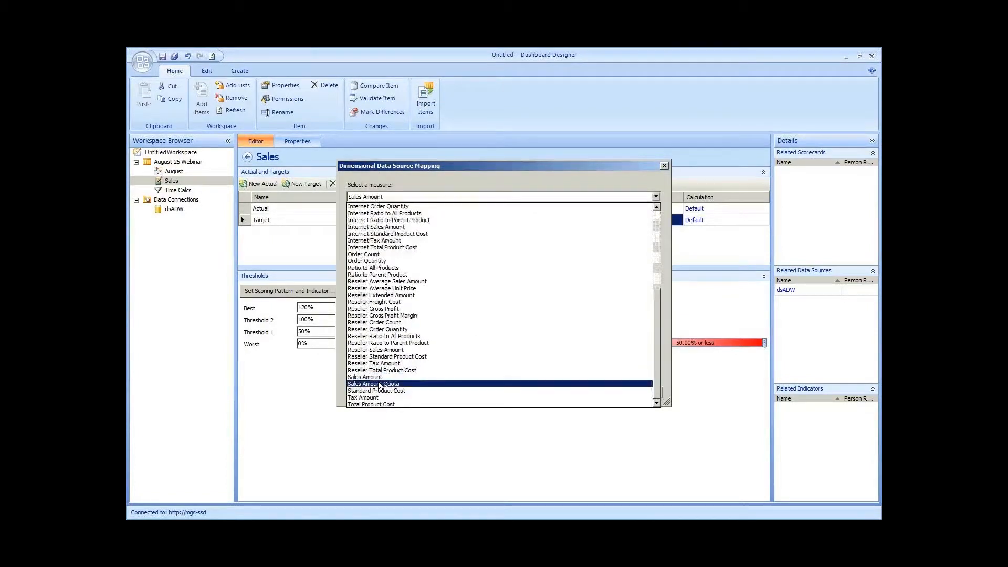
{"action": "left_click", "coordinate": [375, 383]}
{"action": "left_click", "coordinate": [593, 391]}
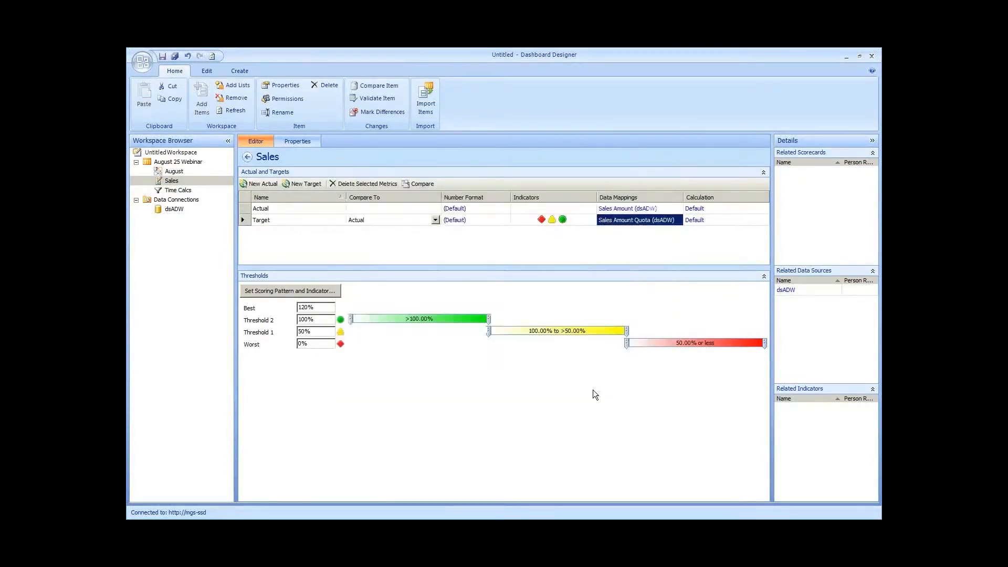
Step: Set the Target's Threshold 1 to 80%, keeping Best at 120% and Threshold 2 at 100%, and save the Sales KPI
{"action": "left_click", "coordinate": [326, 307]}
{"action": "key", "text": "Tab"}
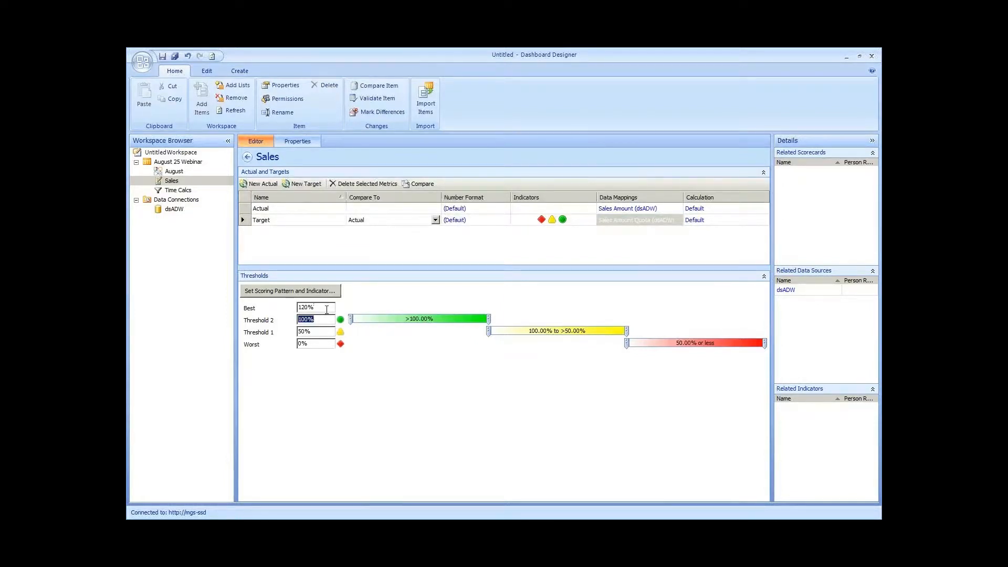
{"action": "type", "text": "120"}
{"action": "key", "text": "Tab"}
{"action": "type", "text": "80"}
{"action": "left_click", "coordinate": [316, 342]}
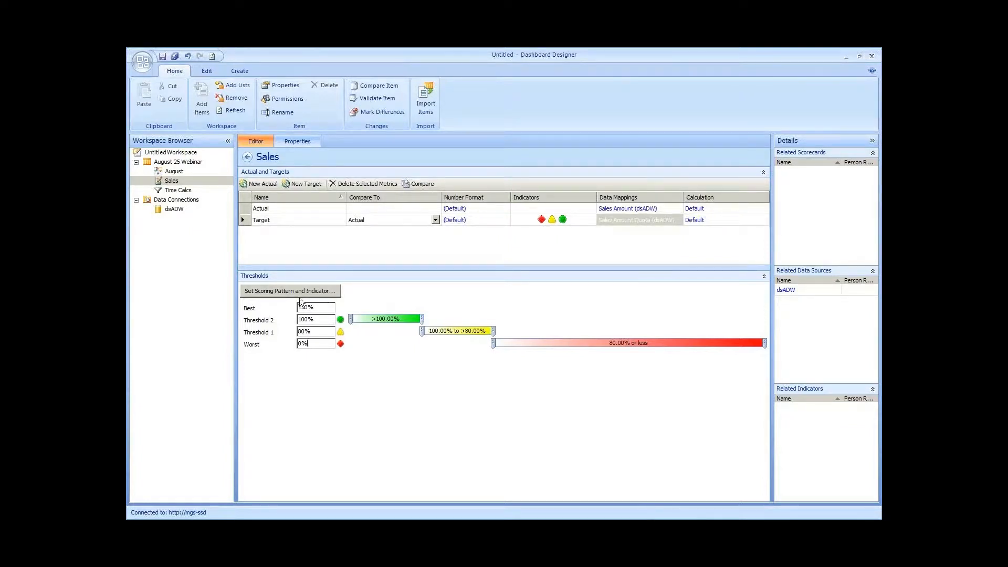
{"action": "right_click", "coordinate": [175, 182]}
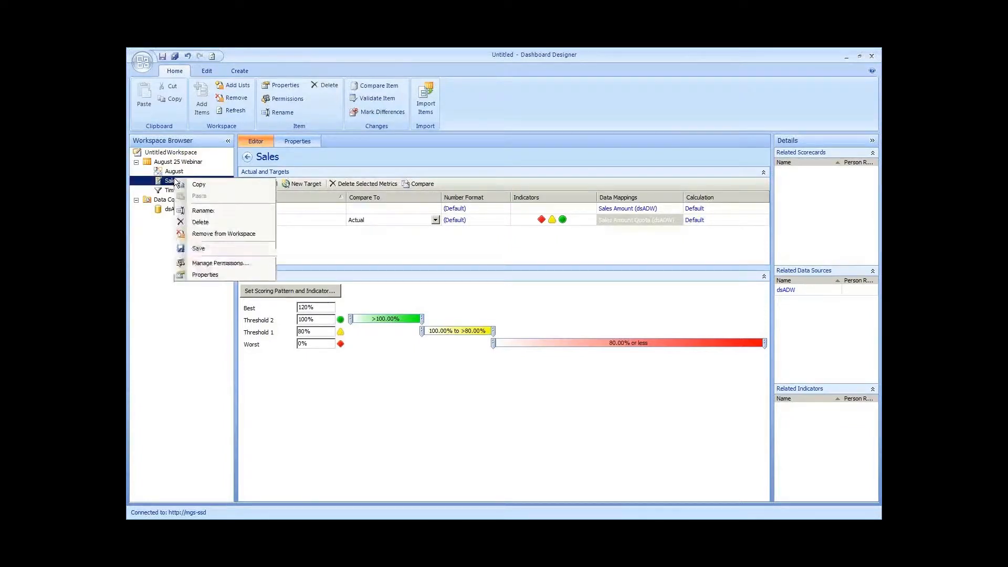
{"action": "left_click", "coordinate": [222, 249]}
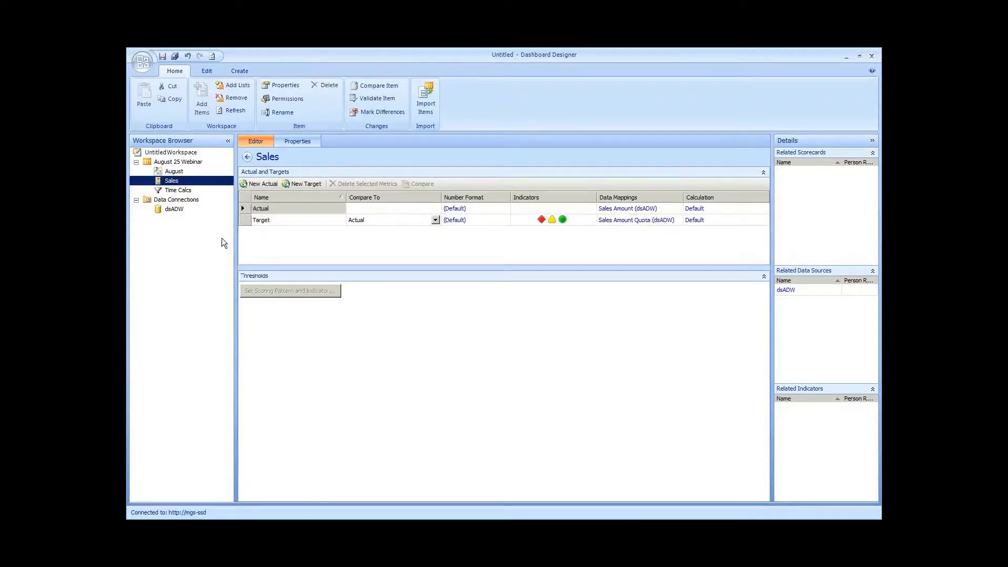
Step: Create a scorecard in the August 25 Webinar list from the standard Blank Scorecard template
{"action": "left_click", "coordinate": [199, 163]}
{"action": "right_click", "coordinate": [199, 163]}
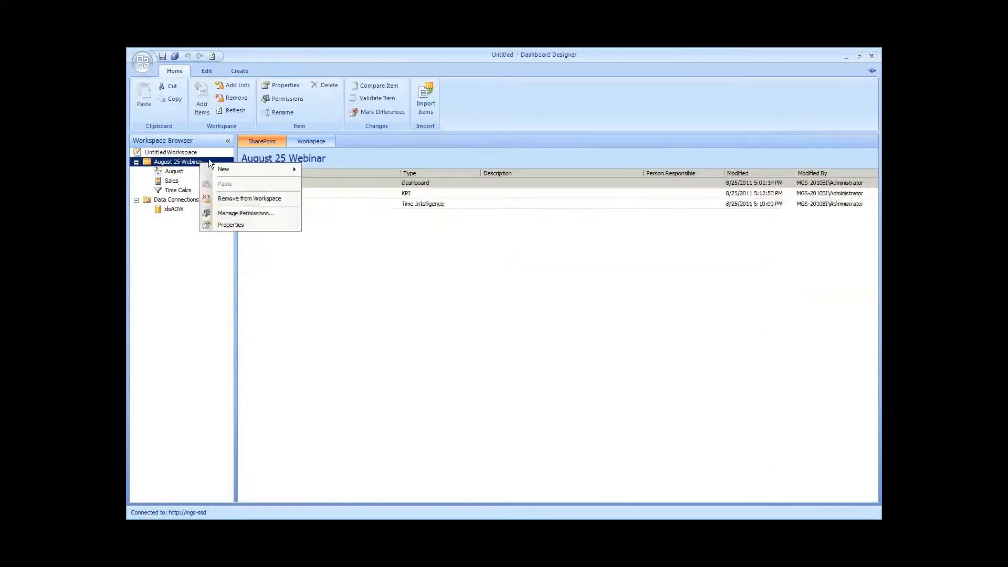
{"action": "mouse_move", "coordinate": [225, 169]}
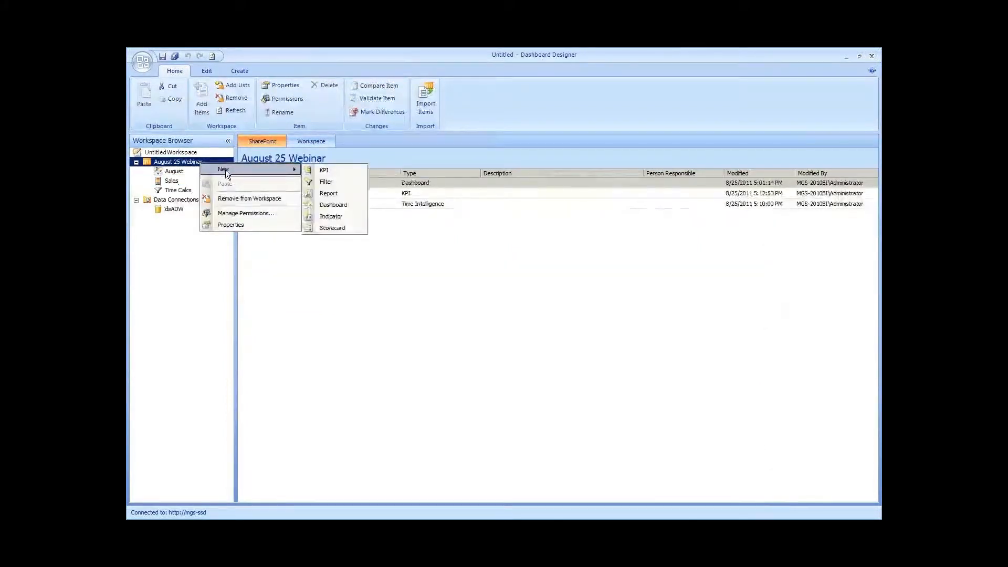
{"action": "left_click", "coordinate": [347, 230]}
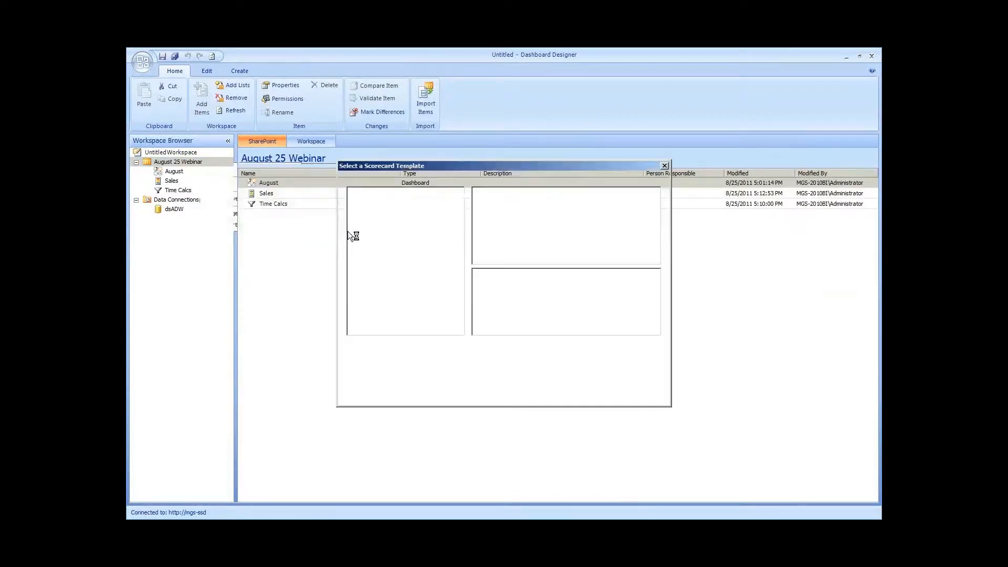
{"action": "left_click", "coordinate": [496, 216]}
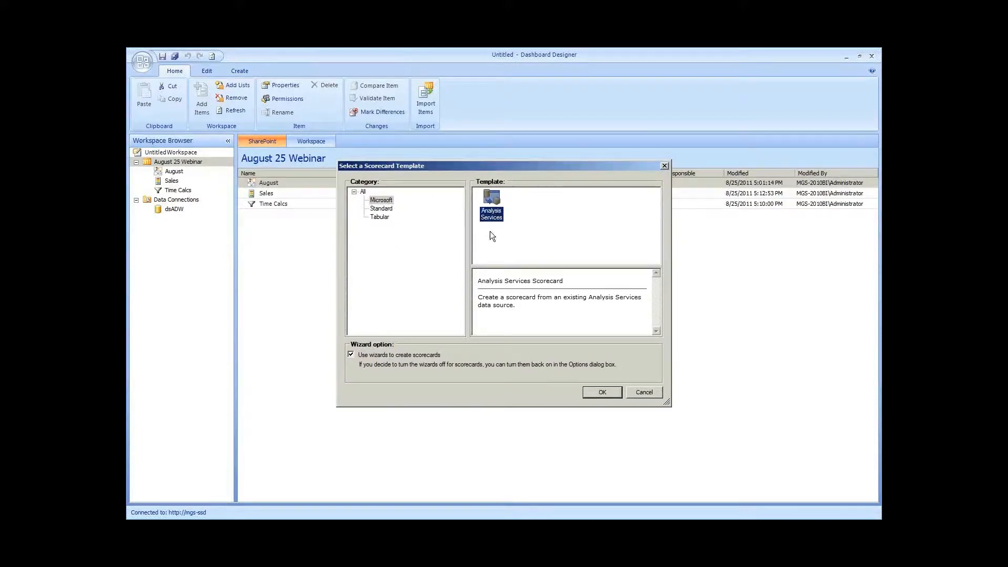
{"action": "left_click", "coordinate": [391, 208]}
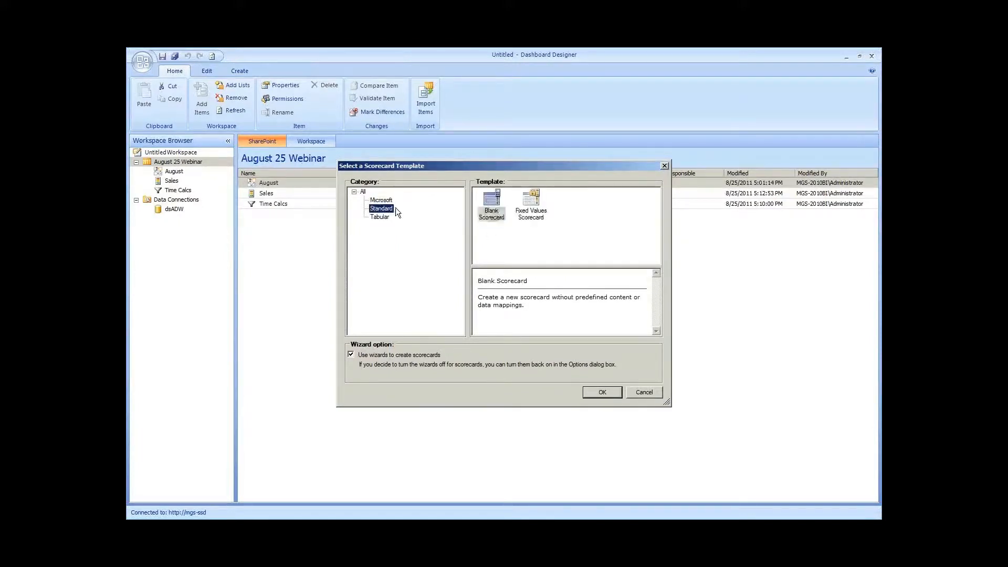
{"action": "double_click", "coordinate": [499, 213]}
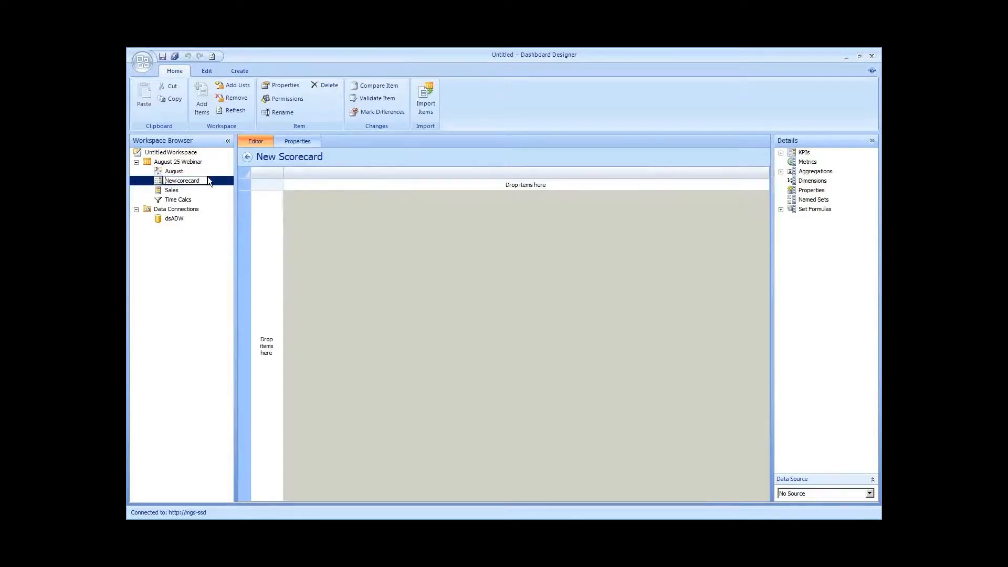
Step: Name the new scorecard Sales Scorecard
{"action": "key", "text": "Delete"}
{"action": "key", "text": "Delete"}
{"action": "key", "text": "Delete"}
{"action": "type", "text": "Sales"}
{"action": "key", "text": "Return"}
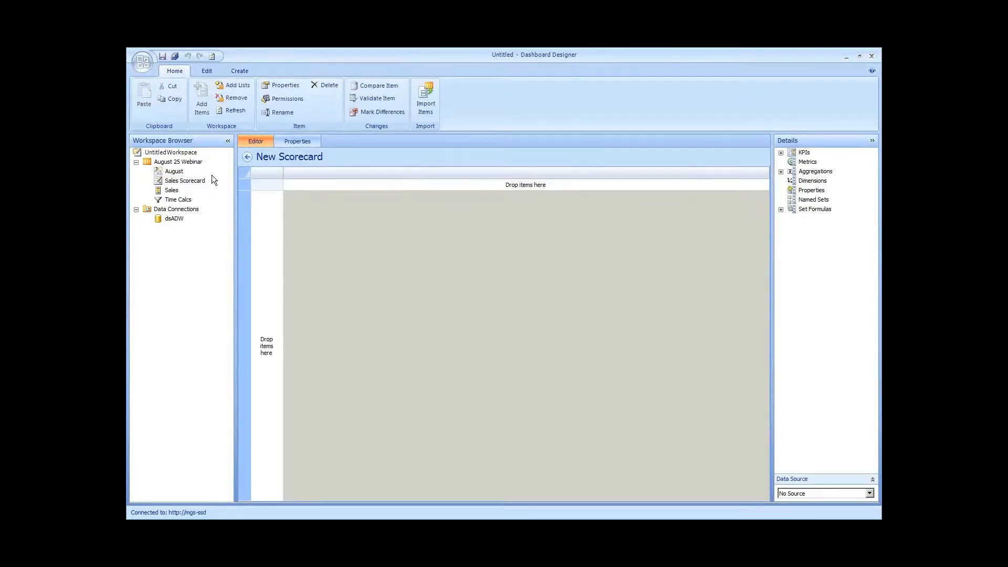
Step: Add the Sales KPI from the August 25 Webinar list to the rows of the Sales Scorecard
{"action": "left_click", "coordinate": [212, 175]}
{"action": "left_click", "coordinate": [209, 189]}
{"action": "left_click", "coordinate": [332, 204]}
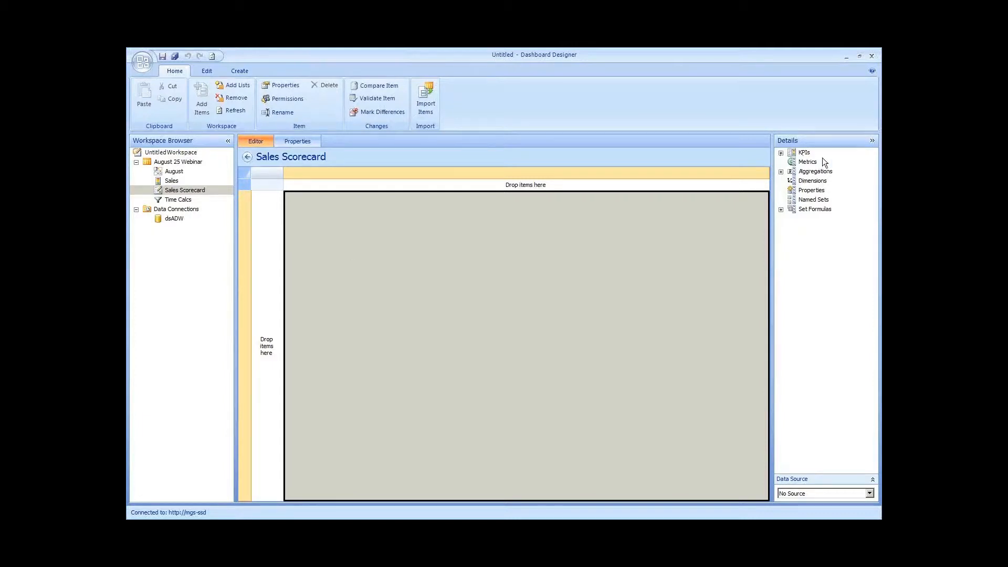
{"action": "left_click", "coordinate": [781, 153]}
{"action": "left_click", "coordinate": [792, 162]}
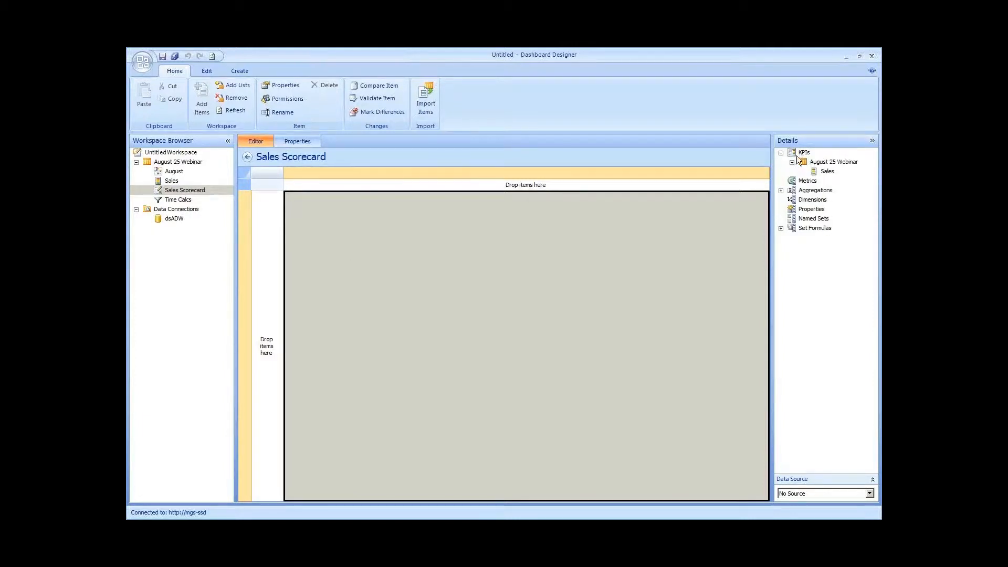
{"action": "left_click", "coordinate": [827, 172]}
{"action": "left_click_drag", "start_coordinate": [829, 177], "coordinate": [281, 241]}
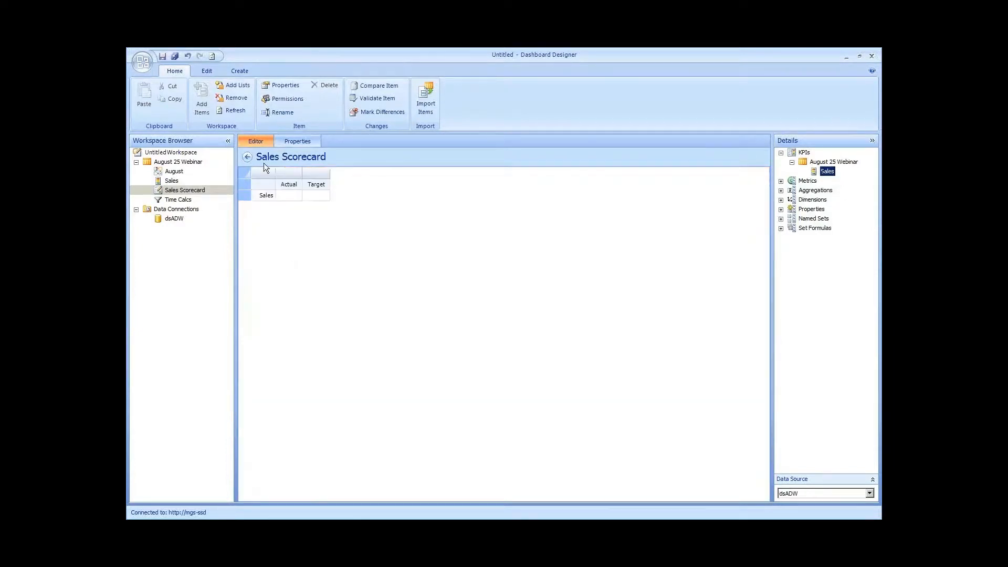
Step: Update the scorecard view and inspect the Actual and Target cells of the Sales row
{"action": "left_click", "coordinate": [209, 69]}
{"action": "left_click", "coordinate": [351, 101]}
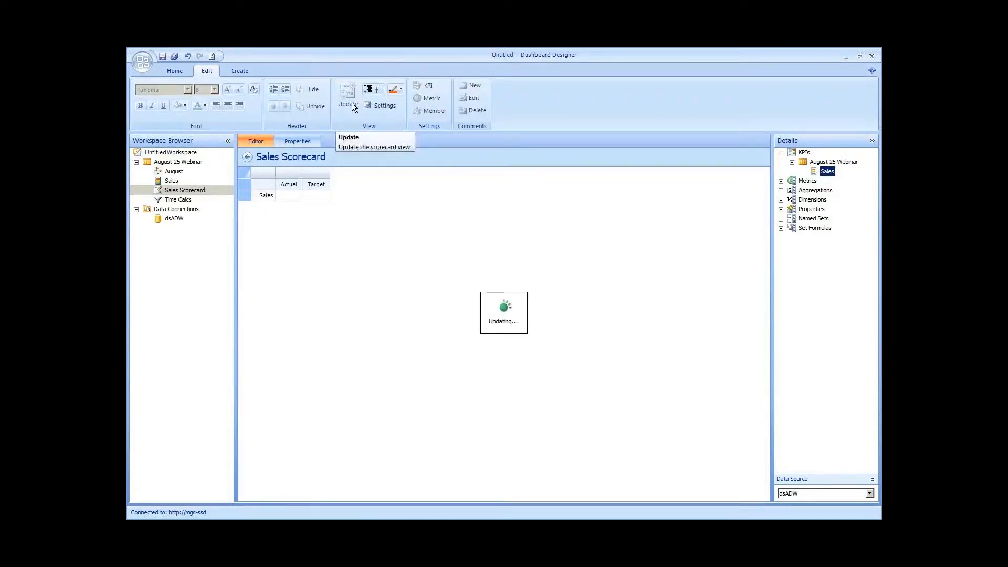
{"action": "left_click", "coordinate": [376, 198]}
{"action": "left_click", "coordinate": [282, 200]}
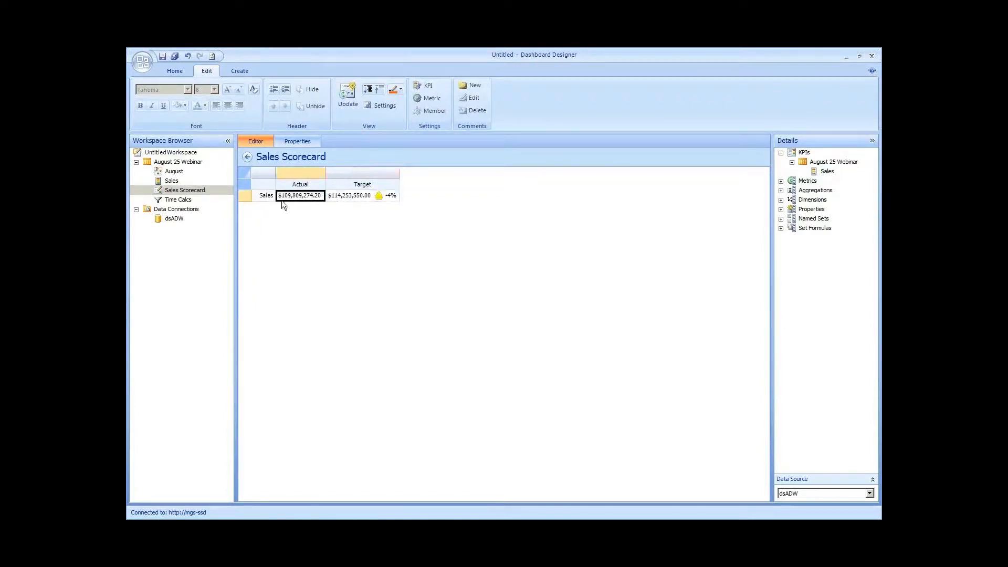
{"action": "left_click", "coordinate": [243, 199]}
{"action": "left_click", "coordinate": [362, 197]}
{"action": "left_click", "coordinate": [319, 194]}
Step: Add the Product dimension's Categories hierarchy to the scorecard as the last child of the Sales row
{"action": "left_click", "coordinate": [781, 200]}
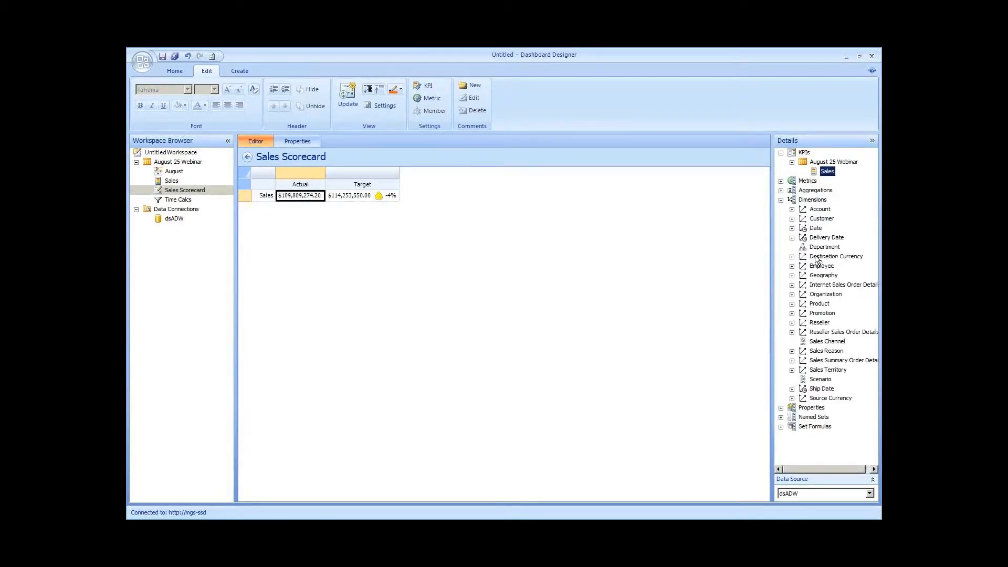
{"action": "left_click", "coordinate": [792, 304]}
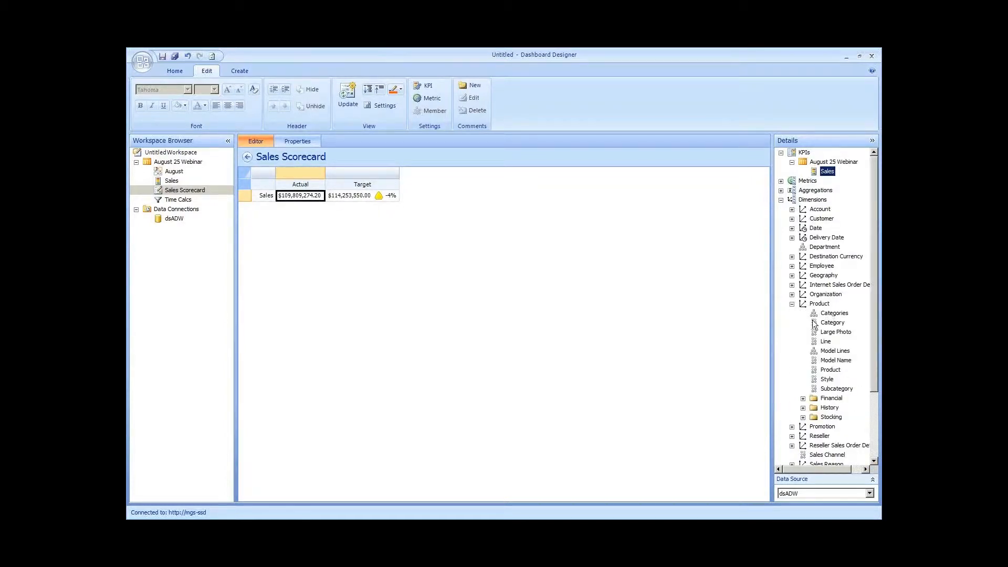
{"action": "left_click", "coordinate": [815, 315]}
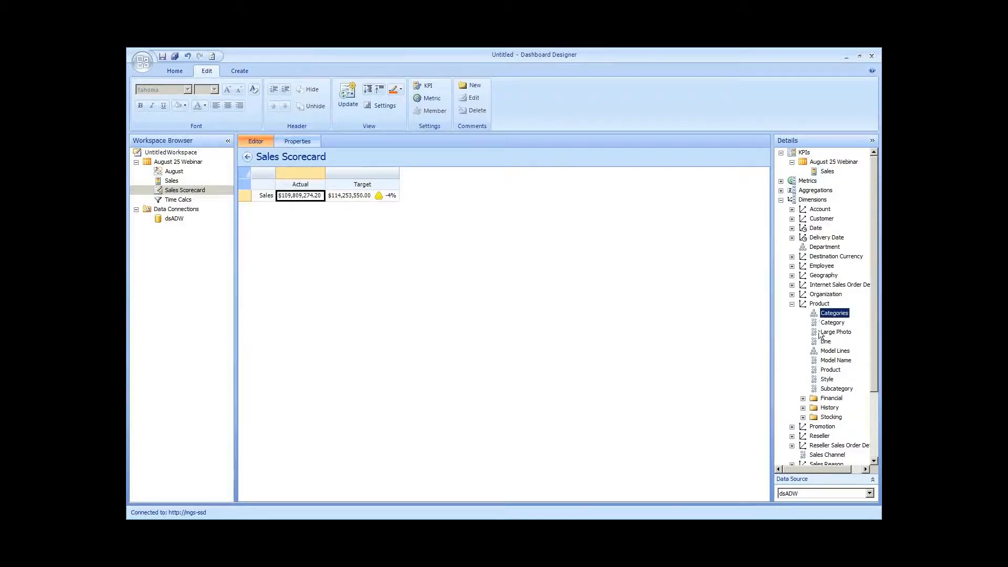
{"action": "left_click", "coordinate": [817, 322]}
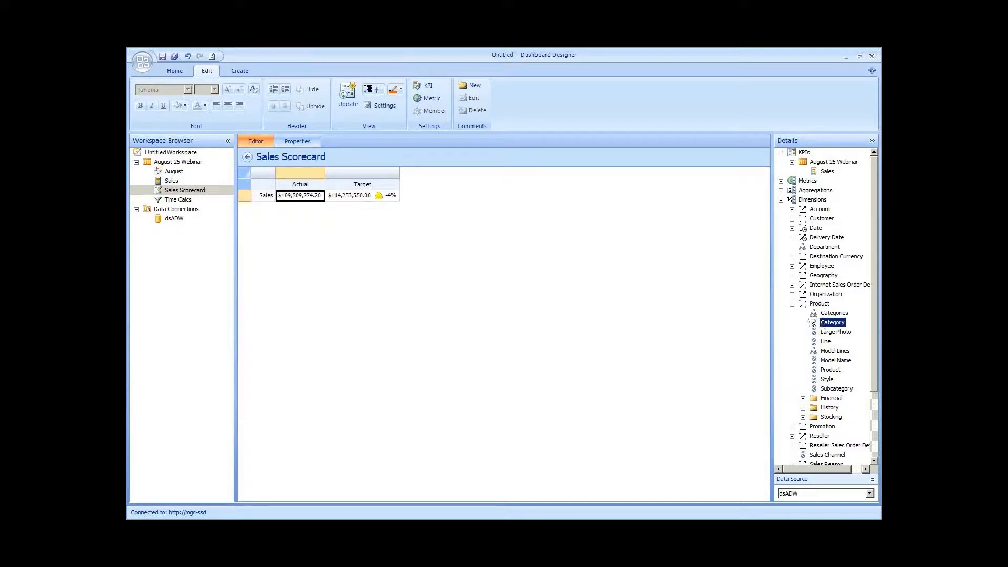
{"action": "left_click", "coordinate": [831, 315]}
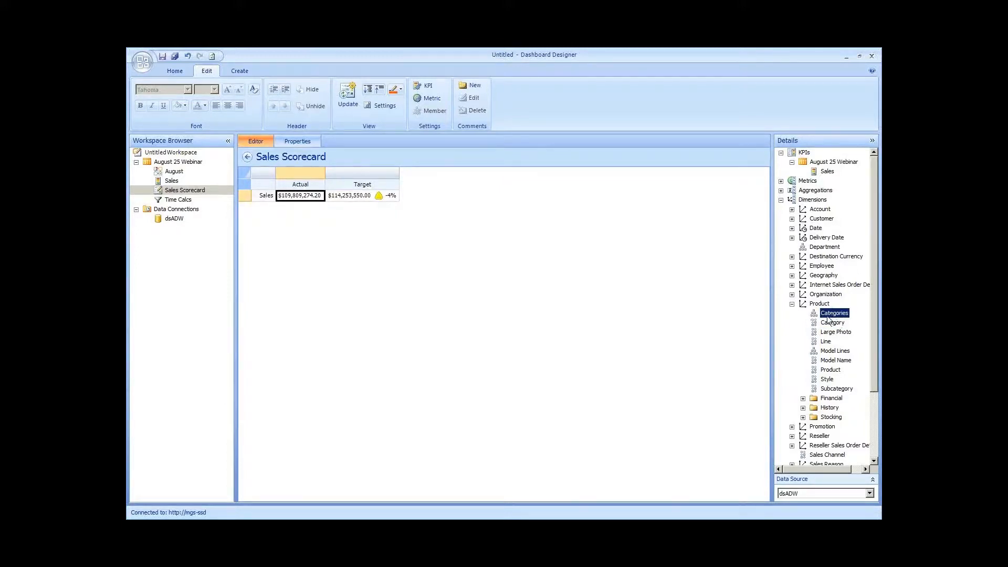
{"action": "left_click_drag", "start_coordinate": [833, 315], "coordinate": [263, 201]}
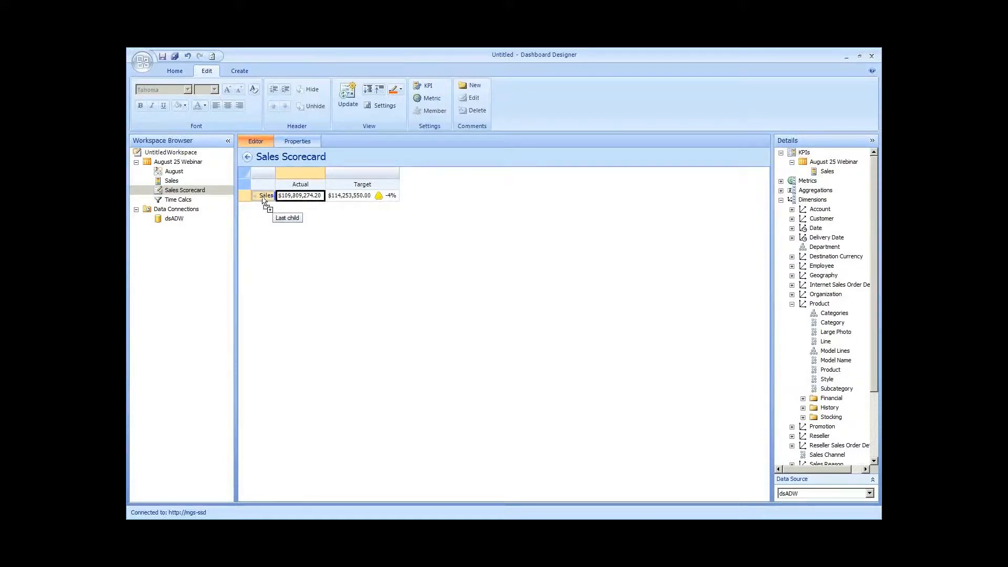
{"action": "mouse_move", "coordinate": [263, 201]}
{"action": "left_mouse_down"}
{"action": "mouse_move", "coordinate": [254, 196]}
{"action": "mouse_move", "coordinate": [273, 201]}
{"action": "mouse_move", "coordinate": [252, 200]}
{"action": "left_mouse_up"}
{"action": "left_click_drag", "start_coordinate": [252, 201], "coordinate": [272, 197]}
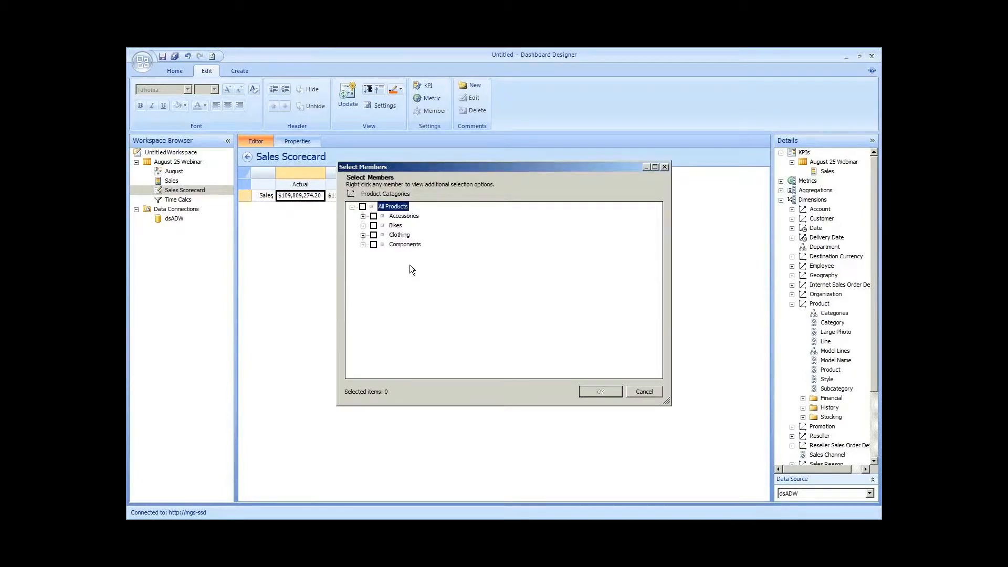
Step: Select Accessories, Bikes, Clothing and Components individually as the product category members for the scorecard
{"action": "right_click", "coordinate": [387, 212]}
{"action": "mouse_move", "coordinate": [436, 219]}
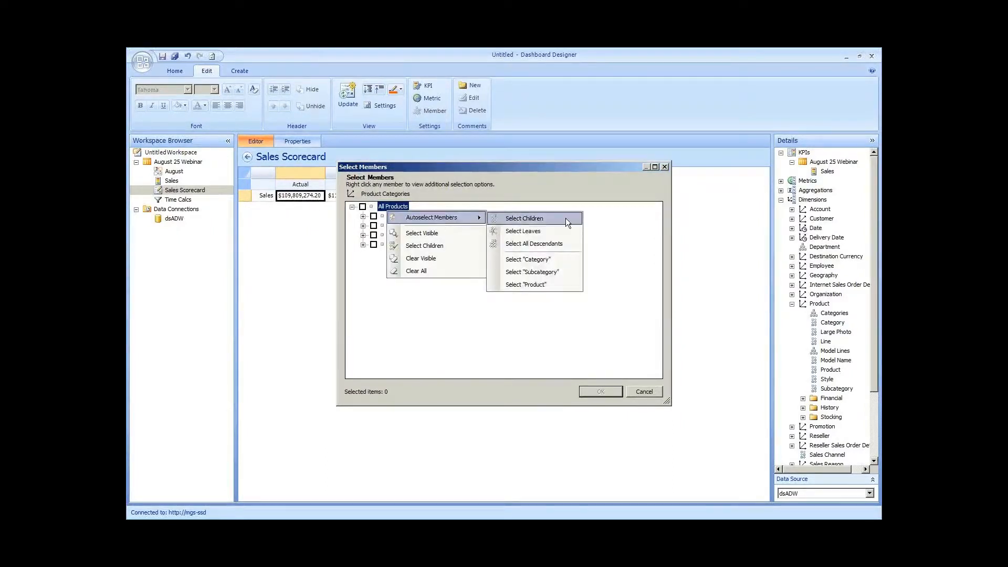
{"action": "left_click", "coordinate": [416, 271]}
{"action": "left_click", "coordinate": [373, 244]}
{"action": "left_click", "coordinate": [374, 234]}
{"action": "left_click", "coordinate": [374, 216]}
{"action": "left_click", "coordinate": [373, 226]}
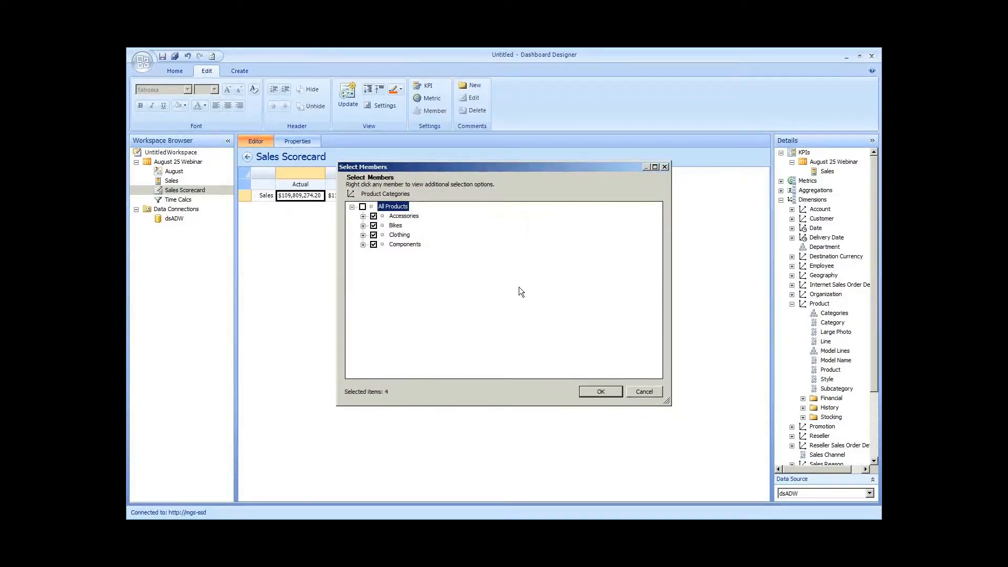
Step: Autoselect the children of All Products as the Sales row's members and update the scorecard view
{"action": "right_click", "coordinate": [402, 210]}
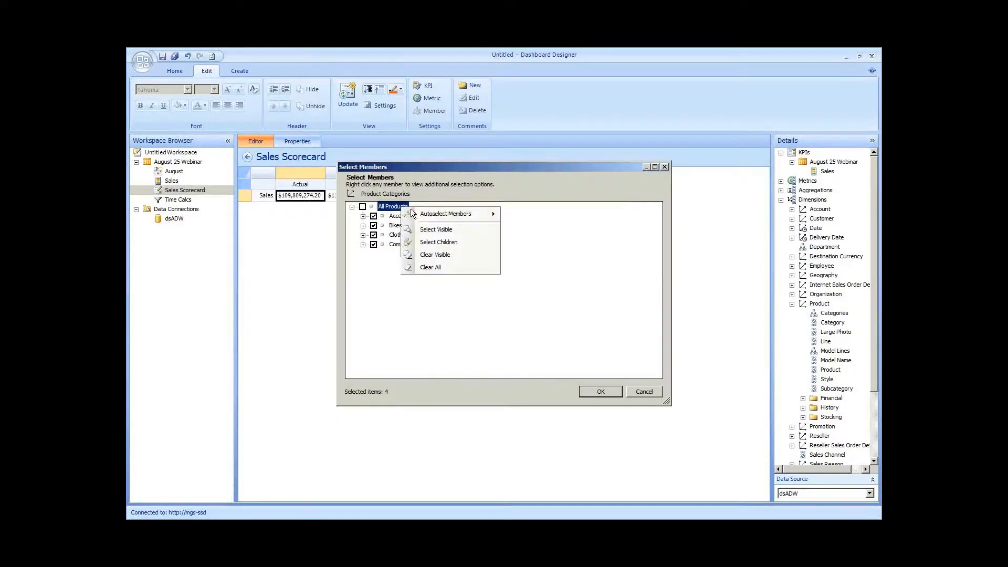
{"action": "mouse_move", "coordinate": [441, 219]}
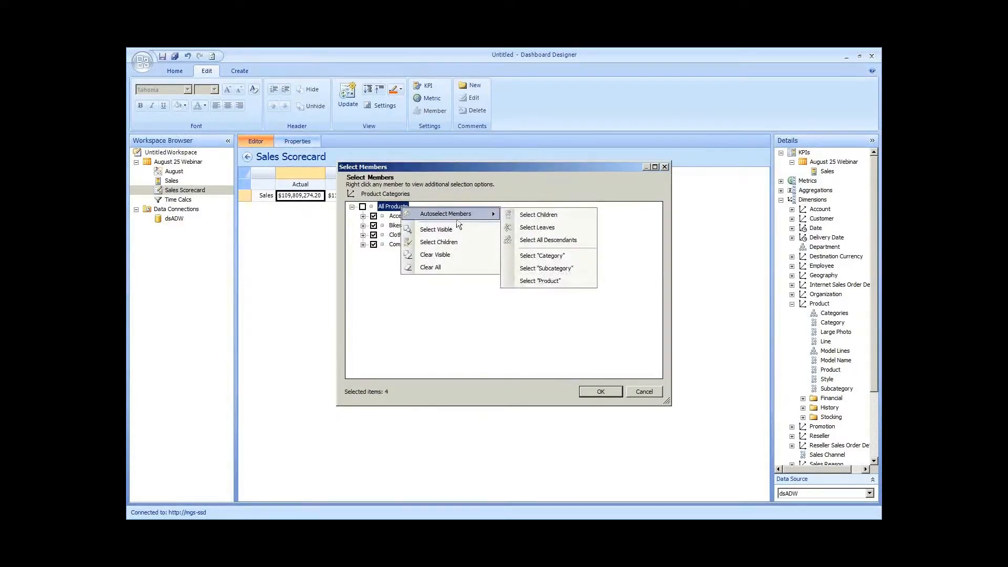
{"action": "left_click", "coordinate": [548, 214]}
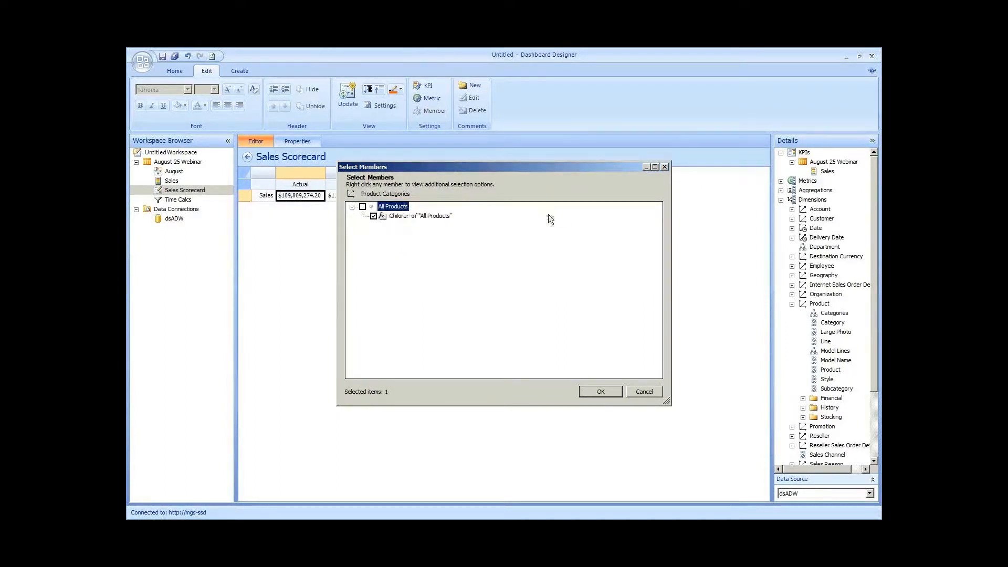
{"action": "left_click", "coordinate": [594, 393]}
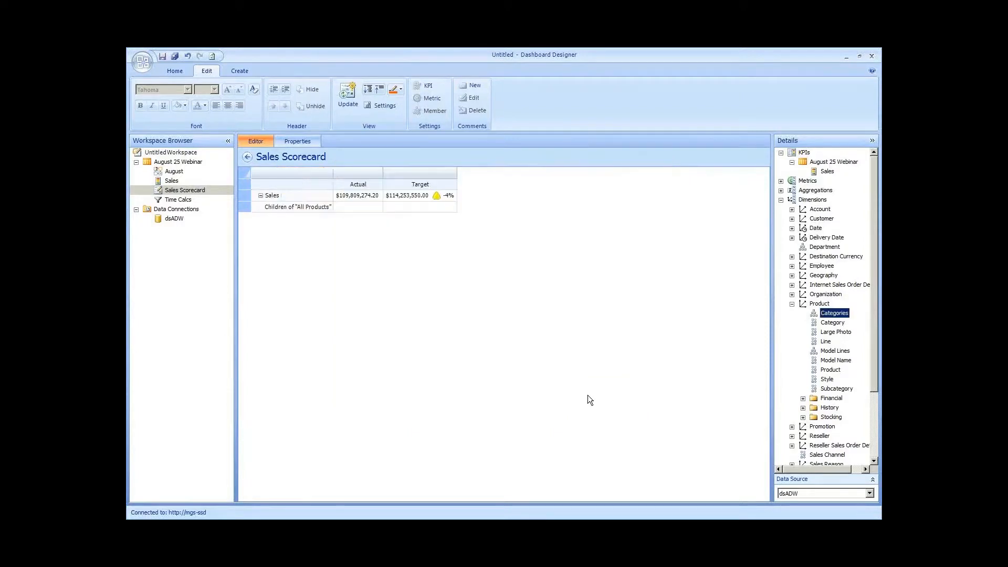
{"action": "left_click", "coordinate": [348, 108]}
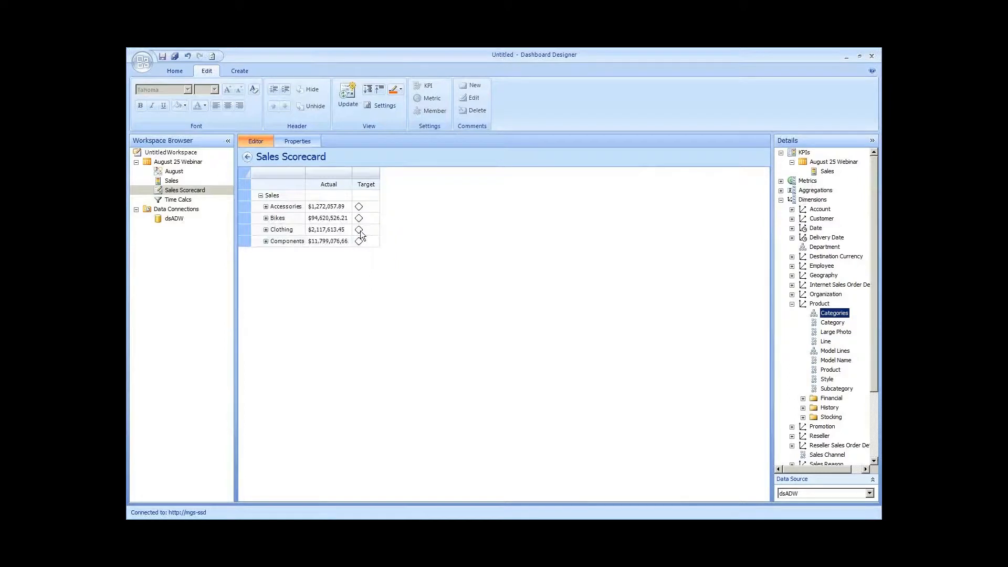
Step: Delete the product category rows under Sales from the Sales Scorecard
{"action": "left_click", "coordinate": [360, 230]}
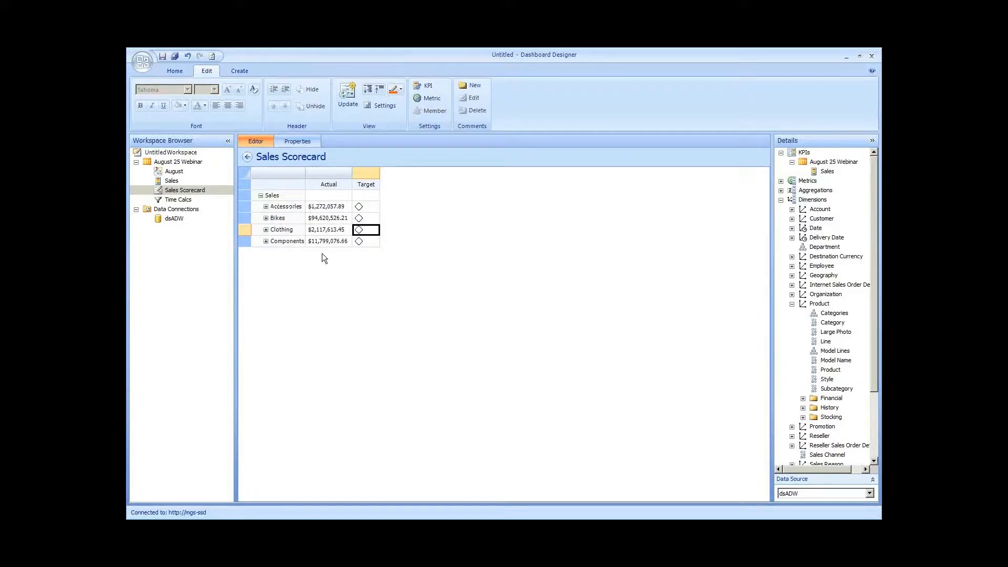
{"action": "left_click", "coordinate": [248, 202]}
{"action": "left_click", "coordinate": [248, 203]}
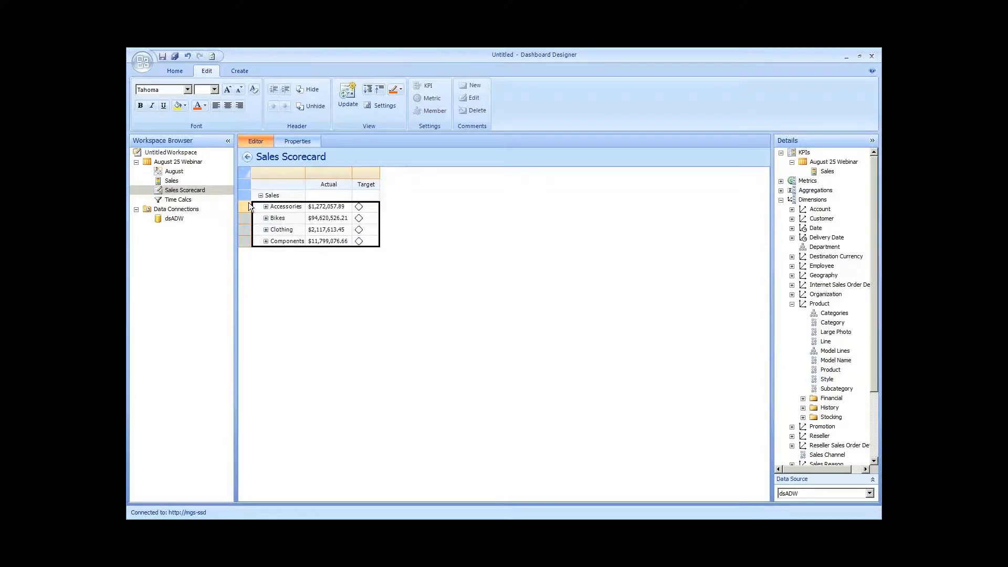
{"action": "key", "text": "Delete"}
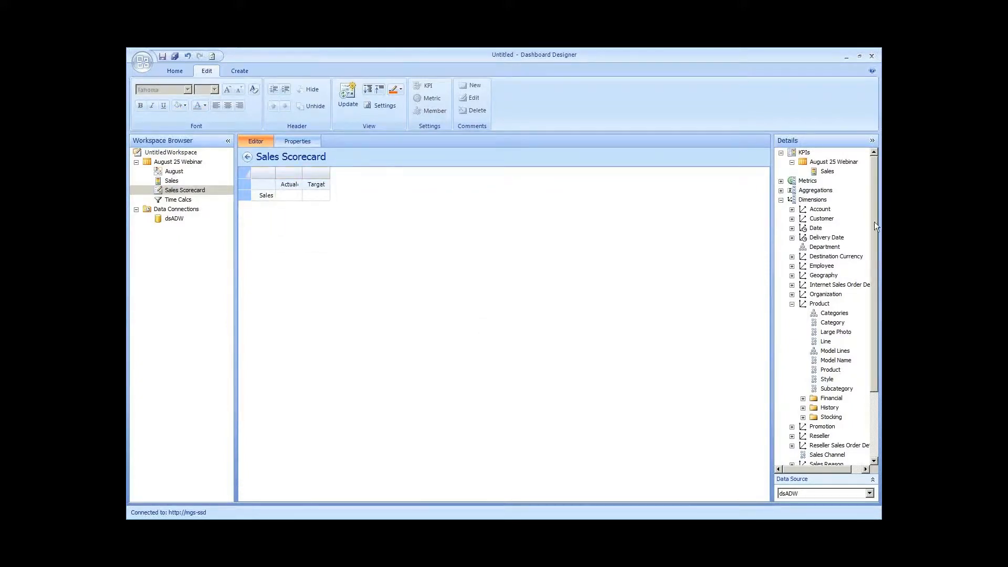
Step: Add the Sales Territory hierarchy under the Sales row with the autoselected children of All Sales Territories, and update the scorecard view
{"action": "left_click", "coordinate": [791, 305]}
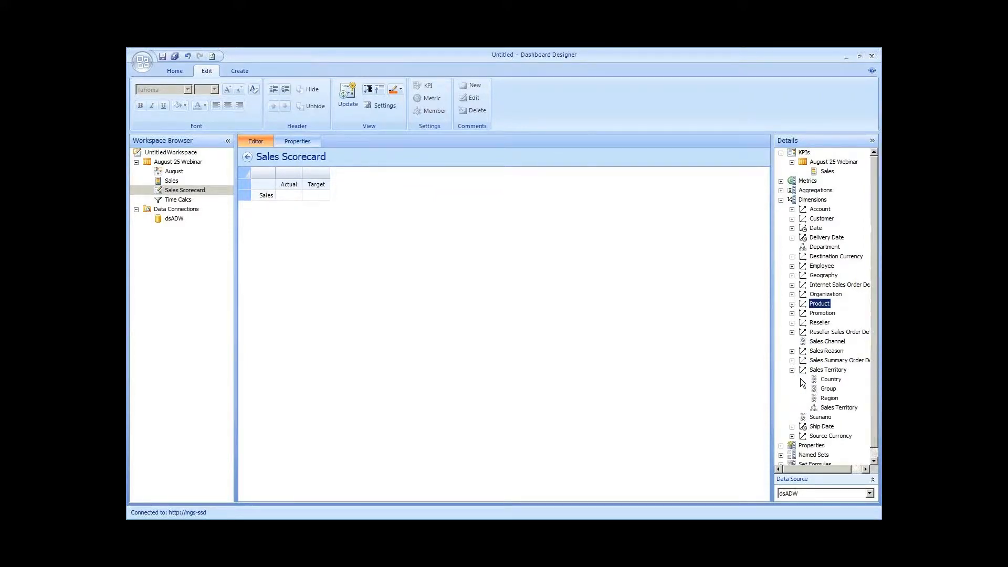
{"action": "left_click_drag", "start_coordinate": [838, 407], "coordinate": [273, 198]}
{"action": "right_click", "coordinate": [396, 207]}
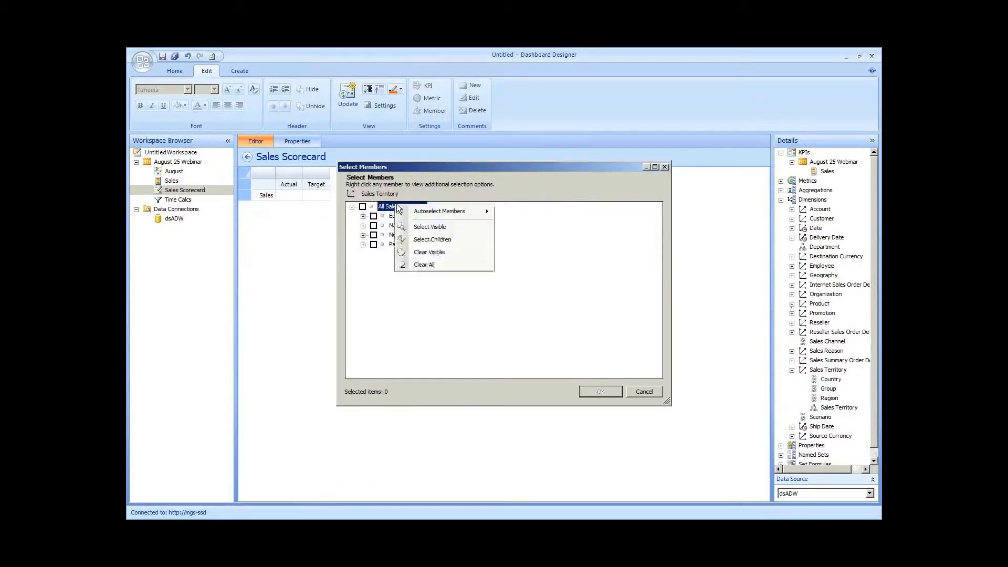
{"action": "mouse_move", "coordinate": [430, 210]}
{"action": "left_click", "coordinate": [552, 218]}
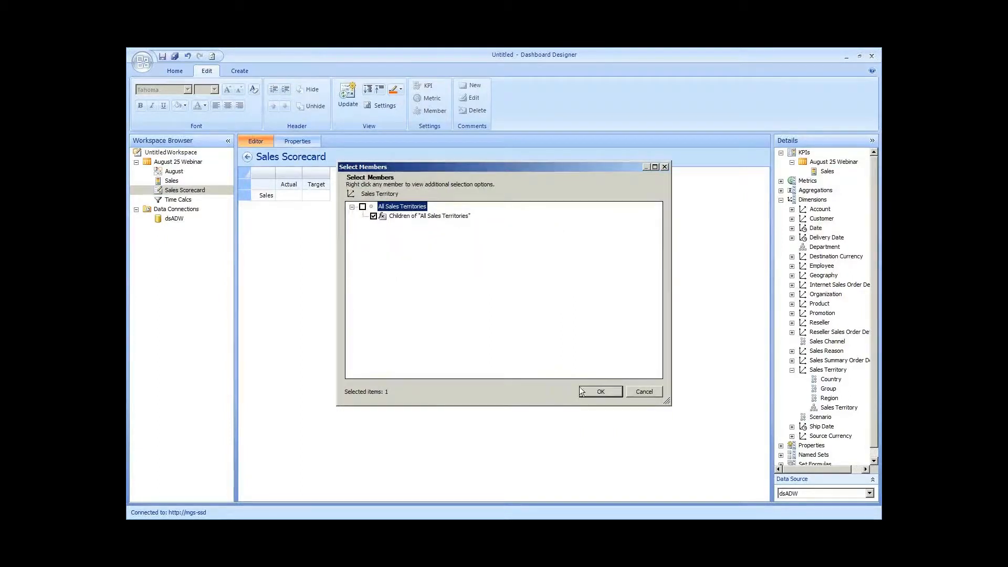
{"action": "left_click", "coordinate": [593, 391]}
{"action": "left_click", "coordinate": [360, 103]}
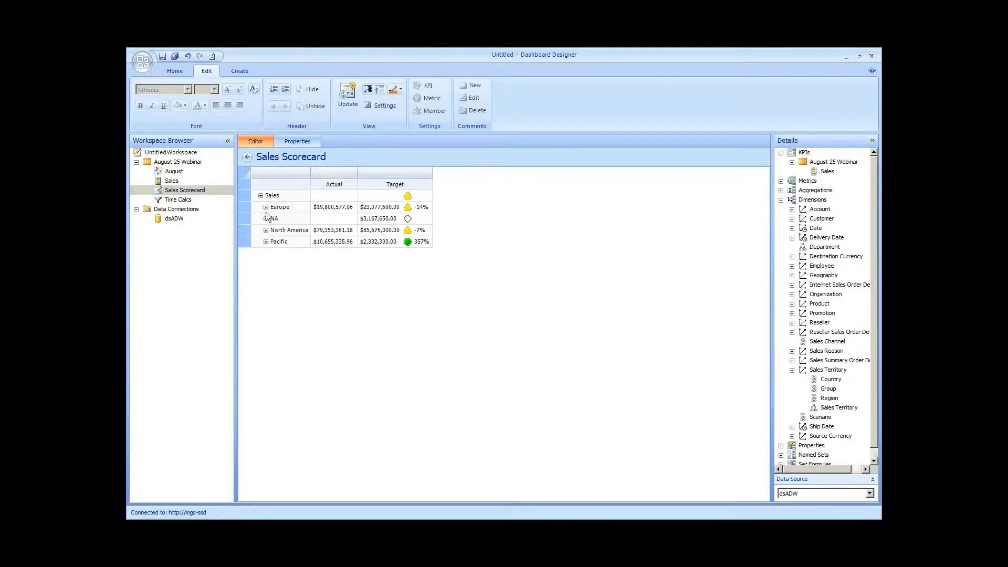
Step: Save the Sales Scorecard in the August 25 Webinar list
{"action": "left_click", "coordinate": [203, 195]}
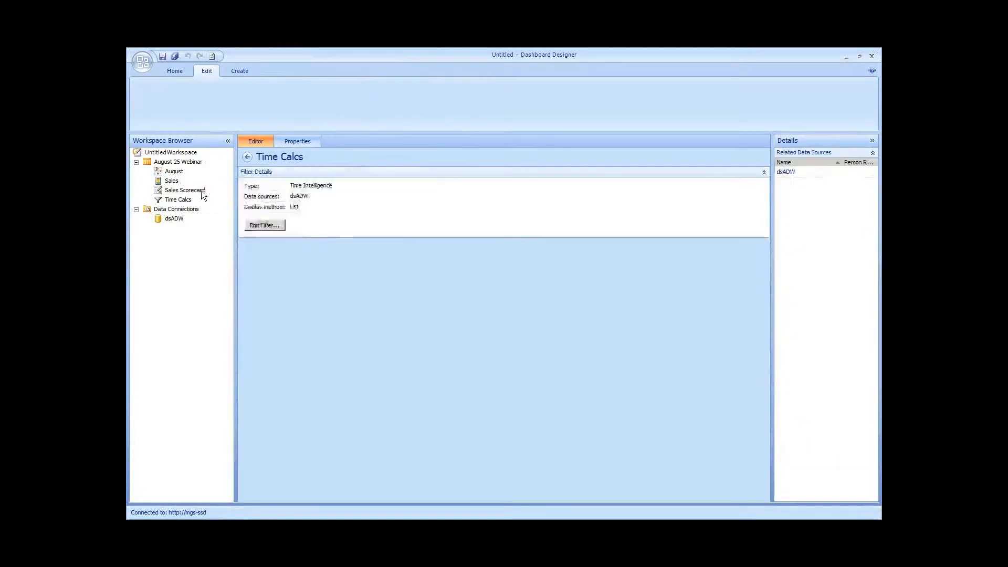
{"action": "right_click", "coordinate": [201, 191]}
{"action": "left_click", "coordinate": [234, 263]}
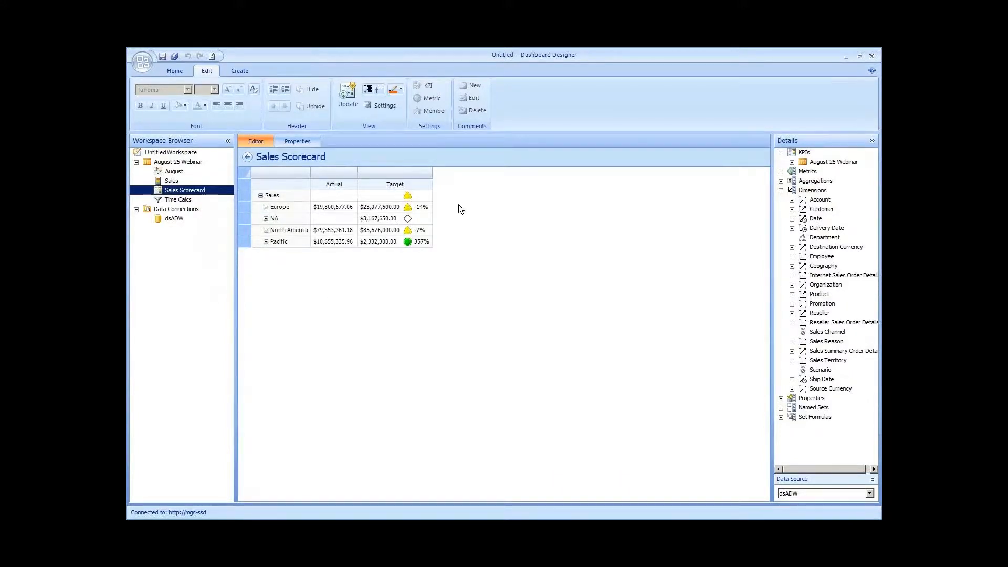
Step: Add the Sales Scorecard to the Left Column zone of the August dashboard's First Page
{"action": "left_click", "coordinate": [174, 172]}
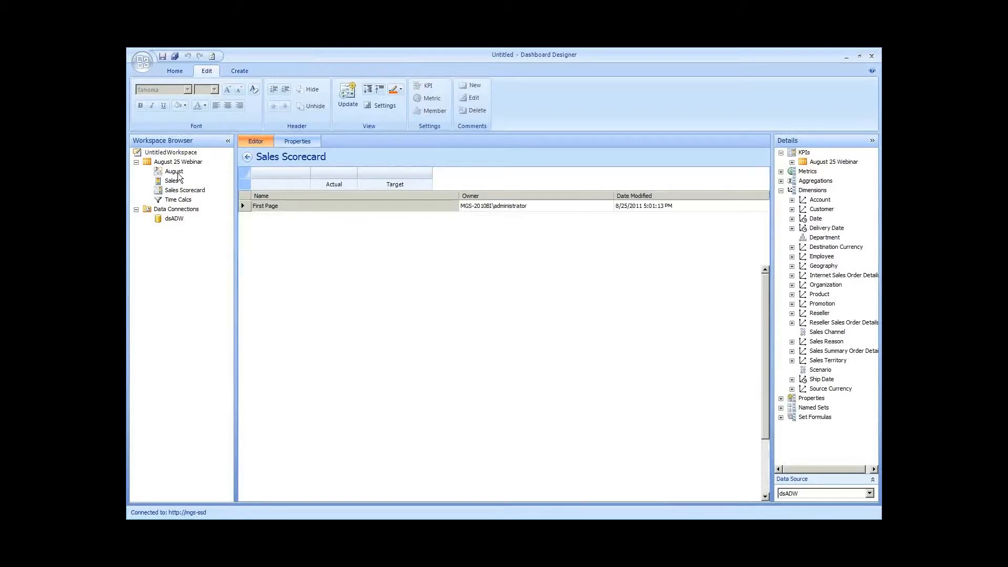
{"action": "left_click", "coordinate": [295, 205]}
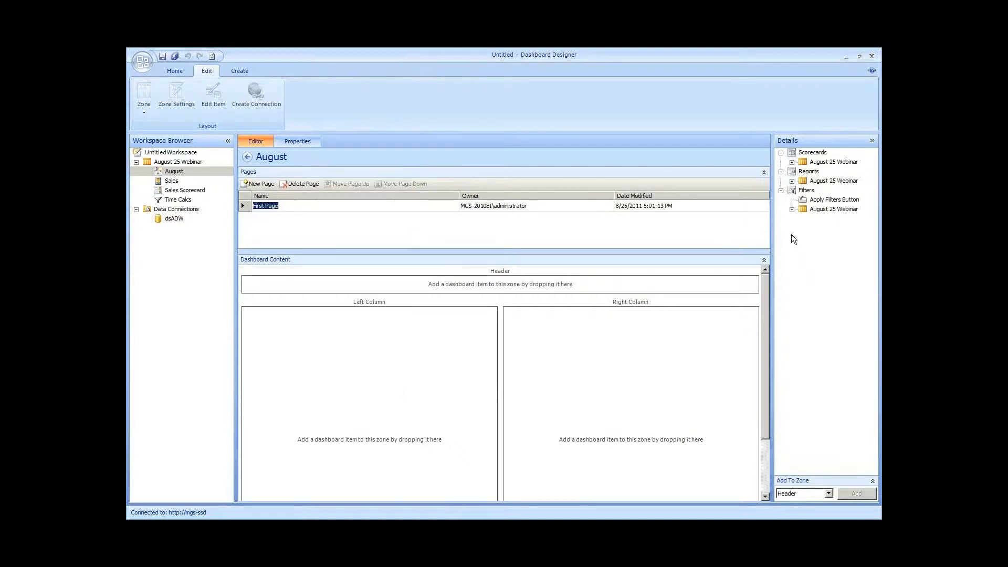
{"action": "left_click", "coordinate": [791, 162]}
{"action": "left_click", "coordinate": [837, 171]}
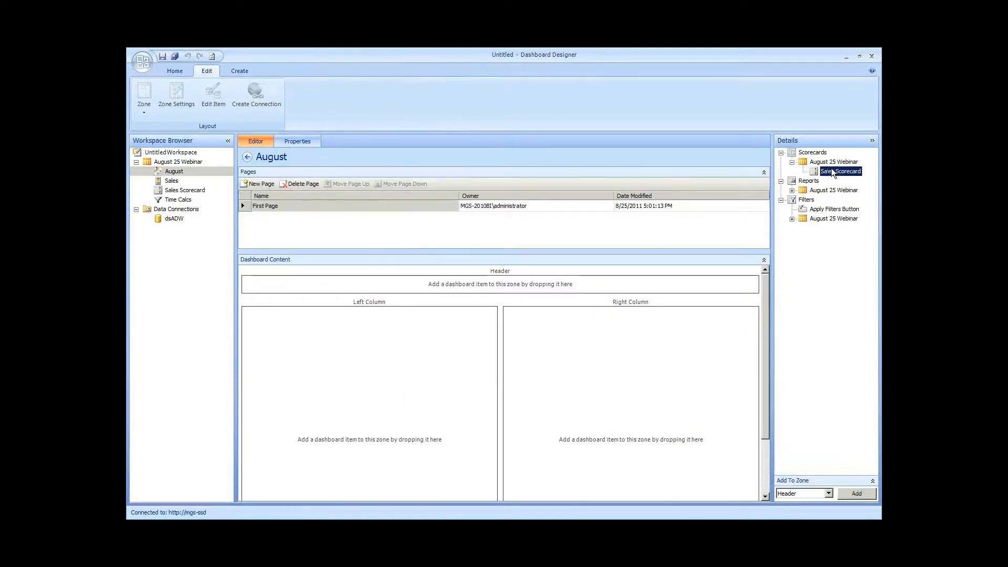
{"action": "left_click_drag", "start_coordinate": [831, 173], "coordinate": [393, 374]}
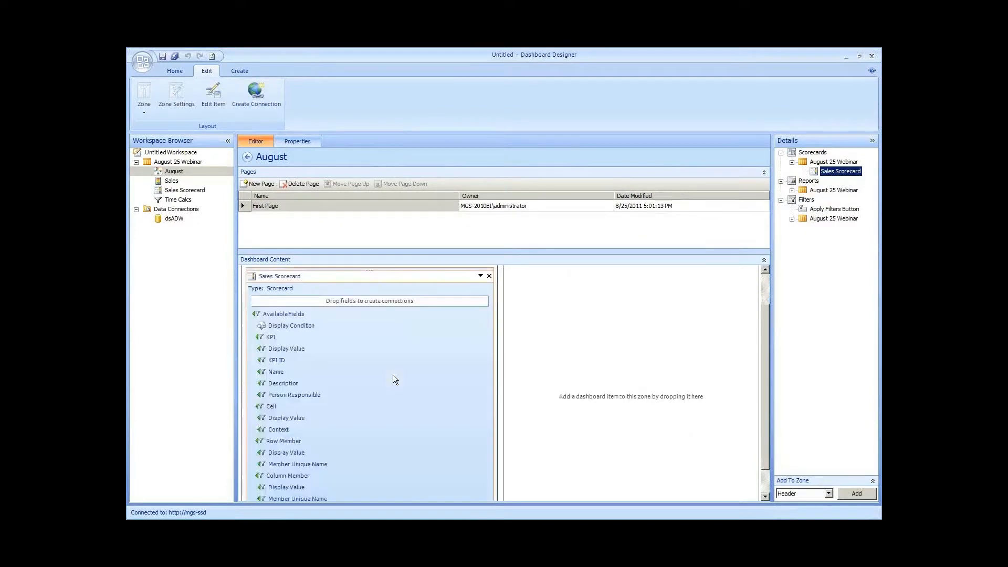
Step: Add the Time Calcs filter from the August 25 Webinar list to the dashboard's Header zone
{"action": "left_click", "coordinate": [791, 218]}
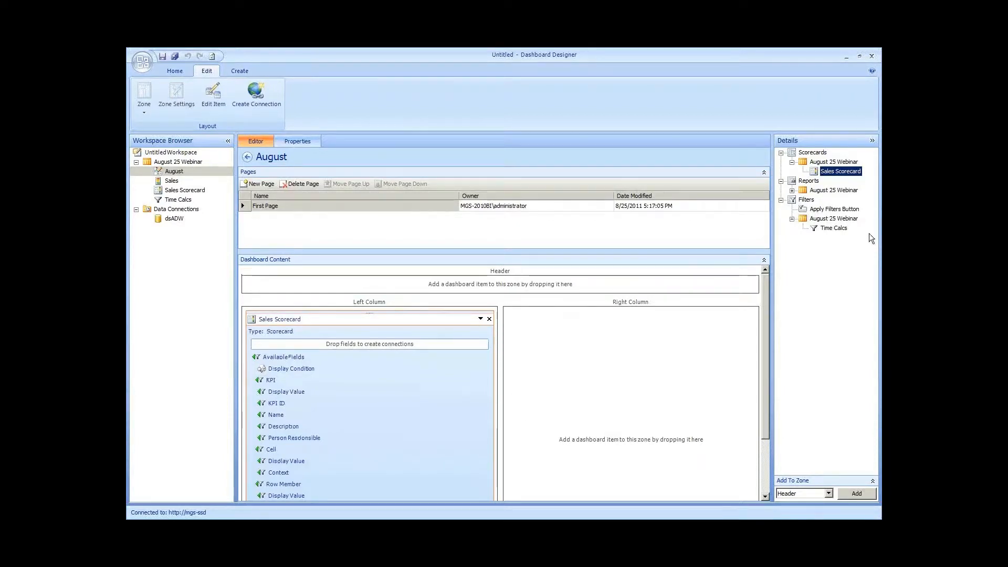
{"action": "left_click", "coordinate": [832, 229]}
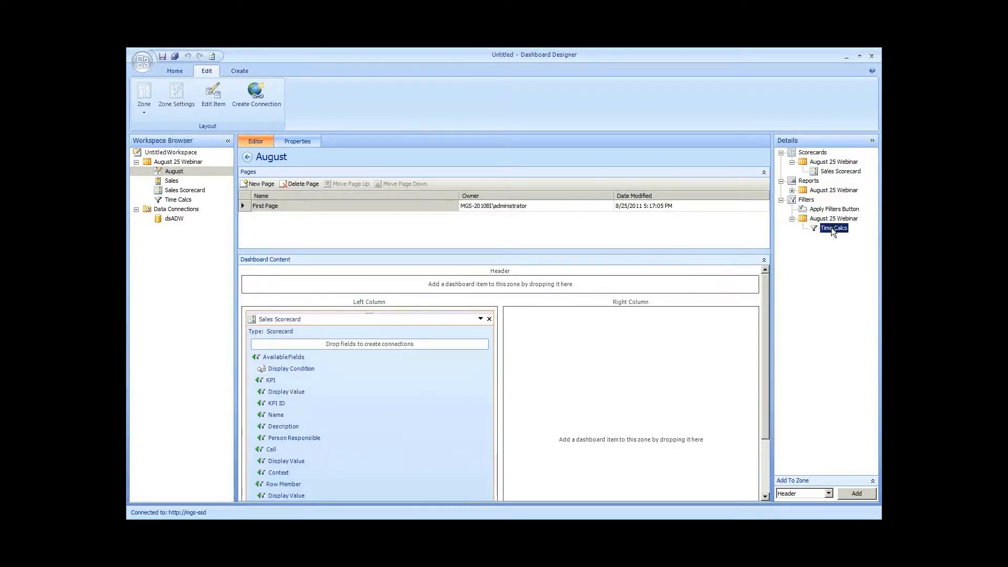
{"action": "left_click_drag", "start_coordinate": [833, 232], "coordinate": [440, 294]}
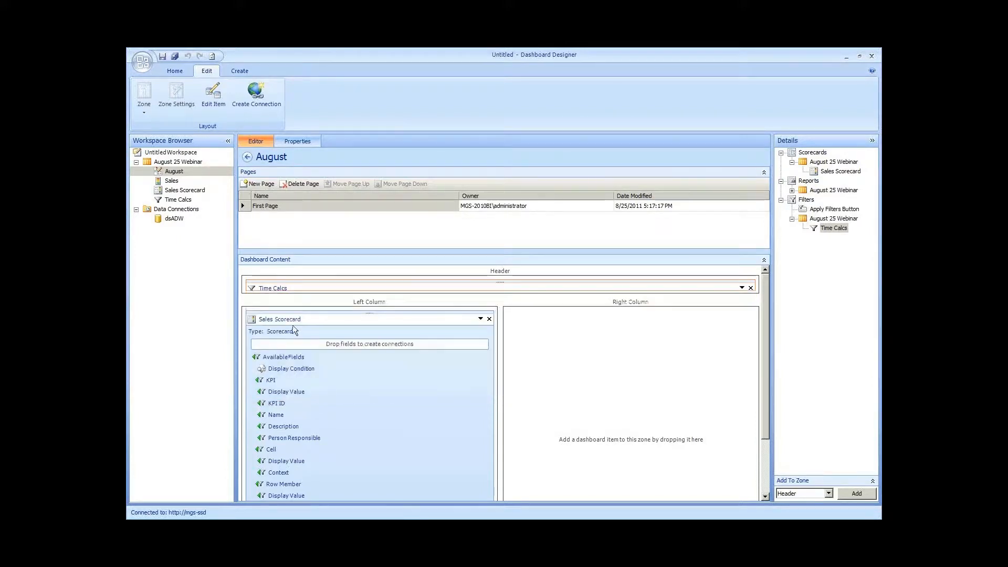
Step: Connect the Time Calcs filter to the Sales Scorecard's Page axis, with Member Unique Name as the source value
{"action": "mouse_move", "coordinate": [297, 287]}
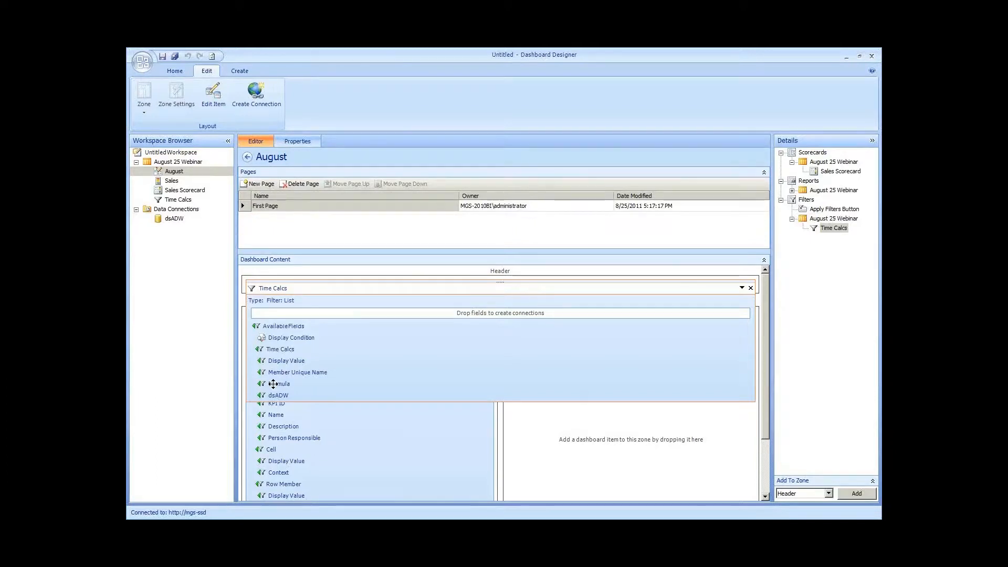
{"action": "left_click_drag", "start_coordinate": [290, 372], "coordinate": [296, 401]}
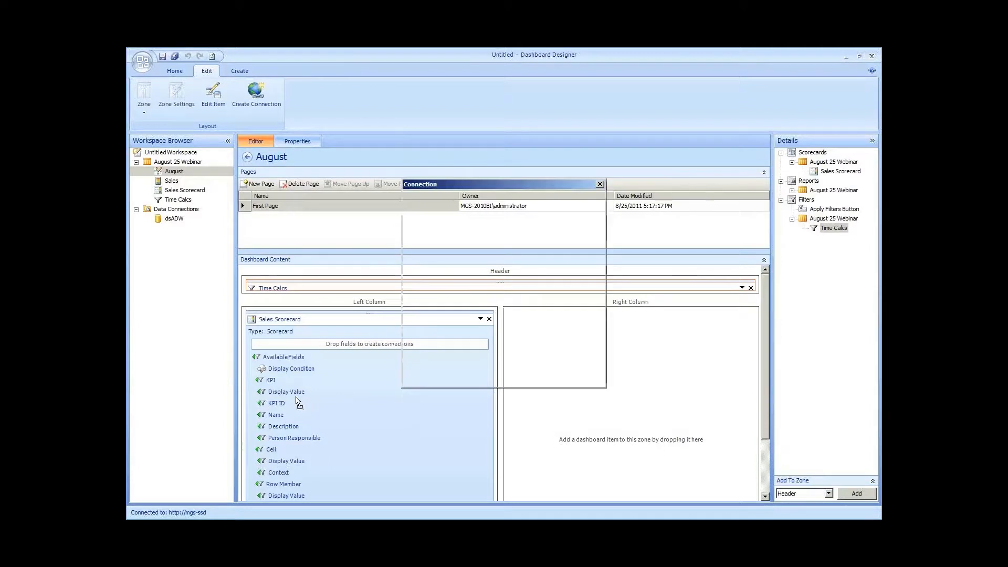
{"action": "left_click", "coordinate": [443, 266]}
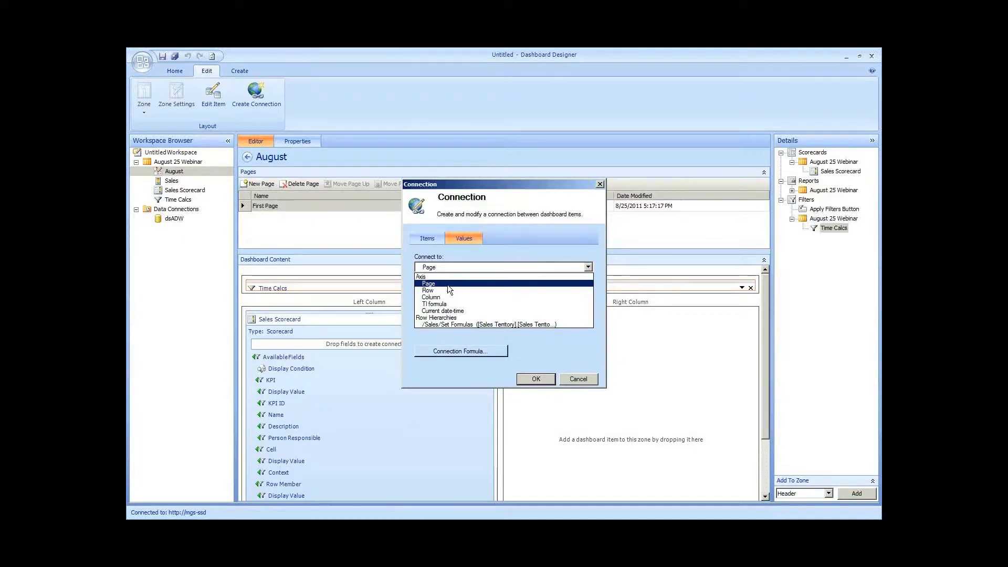
{"action": "left_click", "coordinate": [447, 284]}
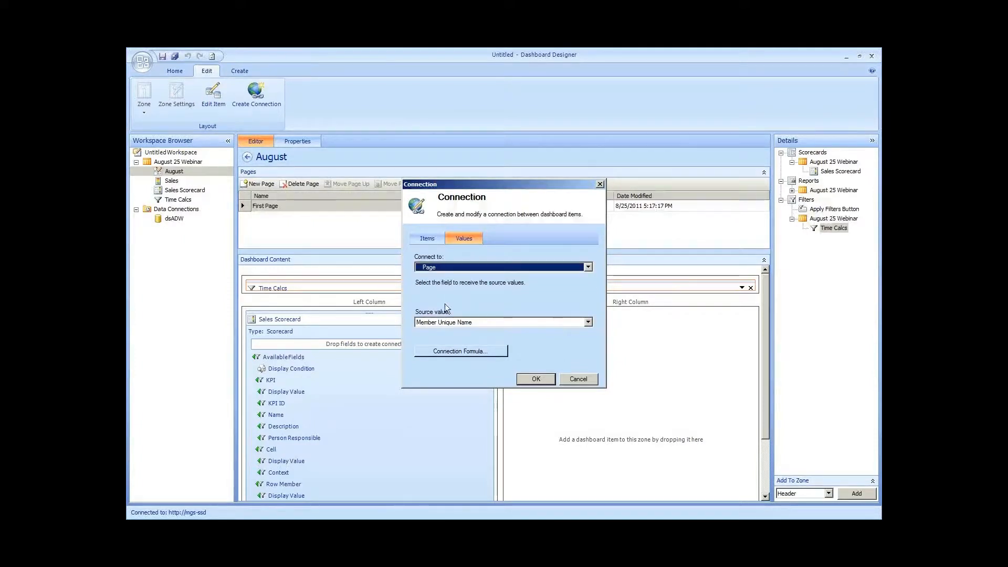
{"action": "left_click", "coordinate": [447, 322]}
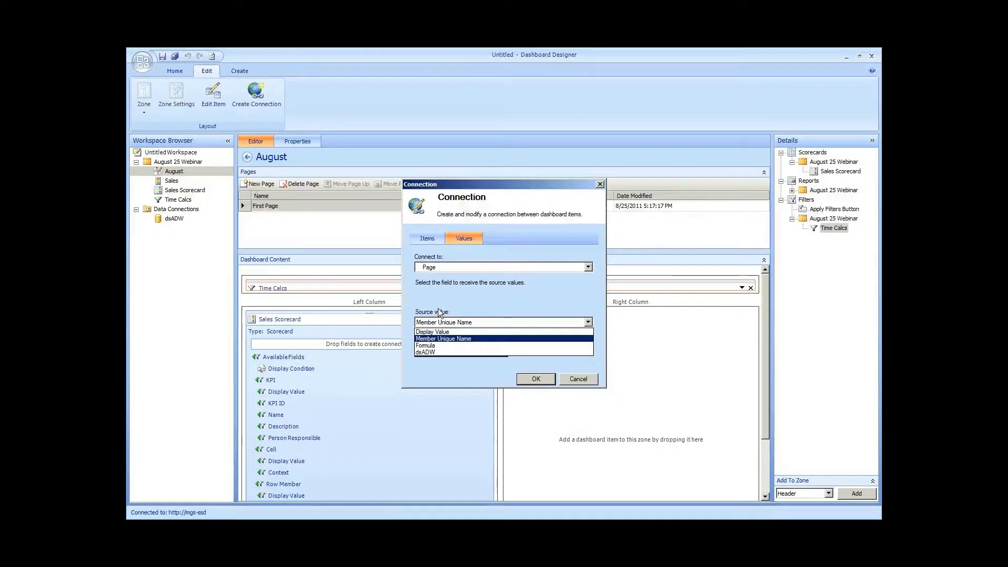
{"action": "left_click", "coordinate": [441, 339]}
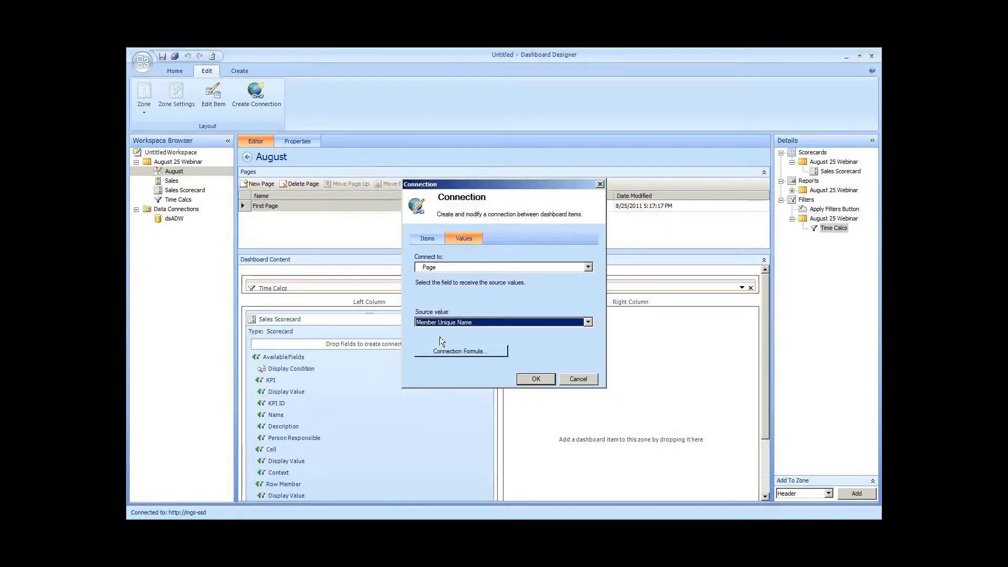
{"action": "left_click", "coordinate": [533, 378]}
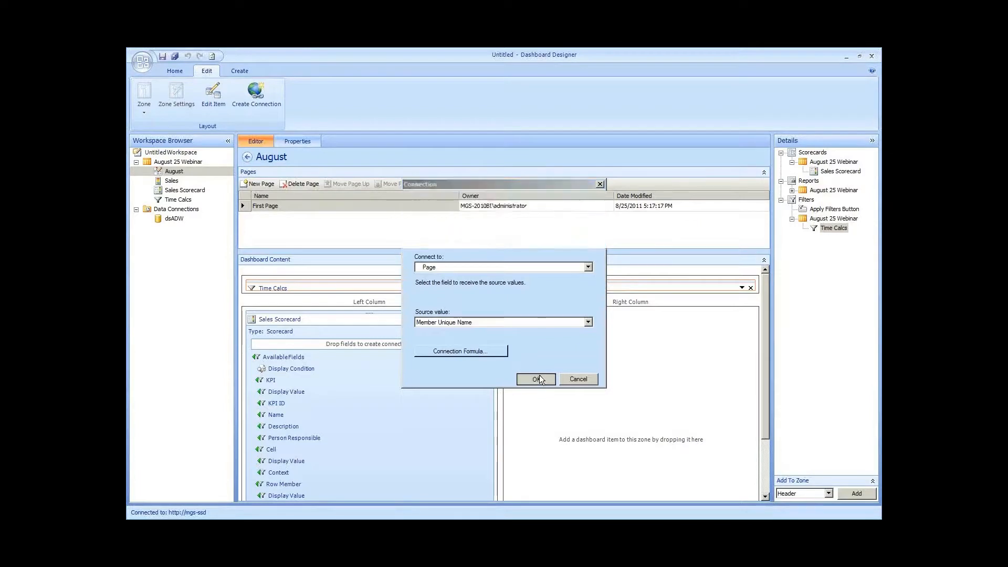
Step: Deploy the August dashboard to SharePoint in the August Demo site's Dashboards library, using the v4 master page
{"action": "right_click", "coordinate": [162, 175]}
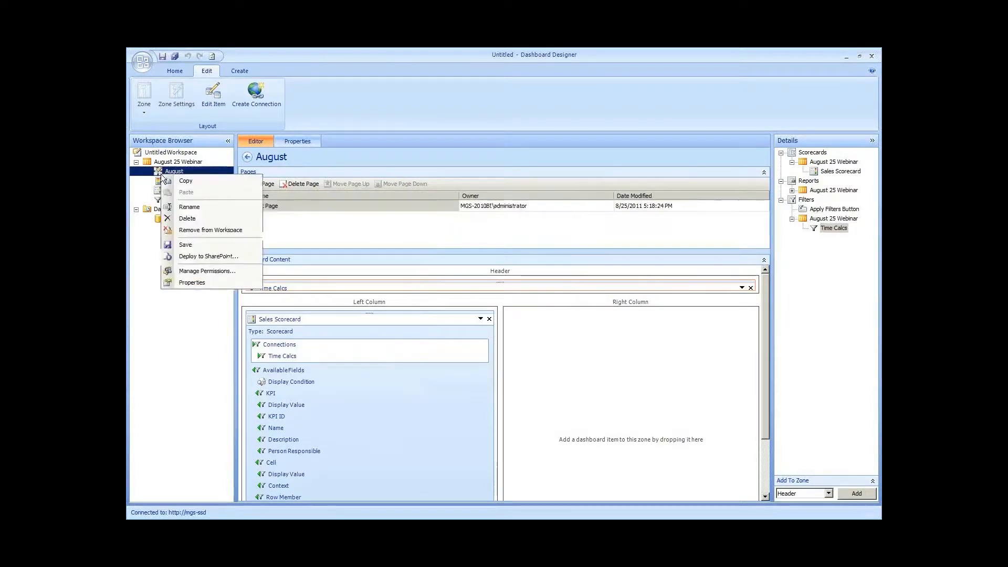
{"action": "left_click", "coordinate": [199, 256]}
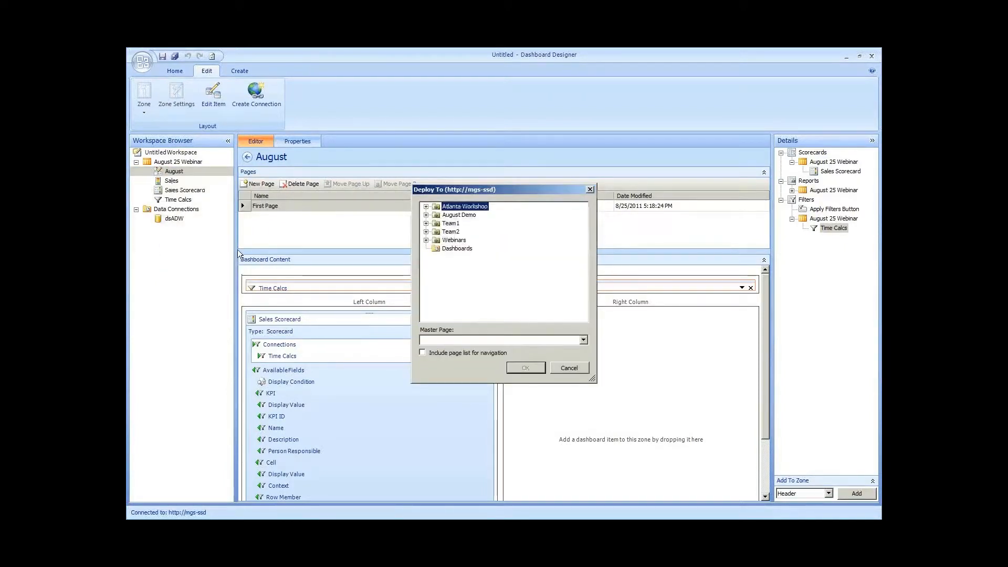
{"action": "left_click", "coordinate": [447, 340]}
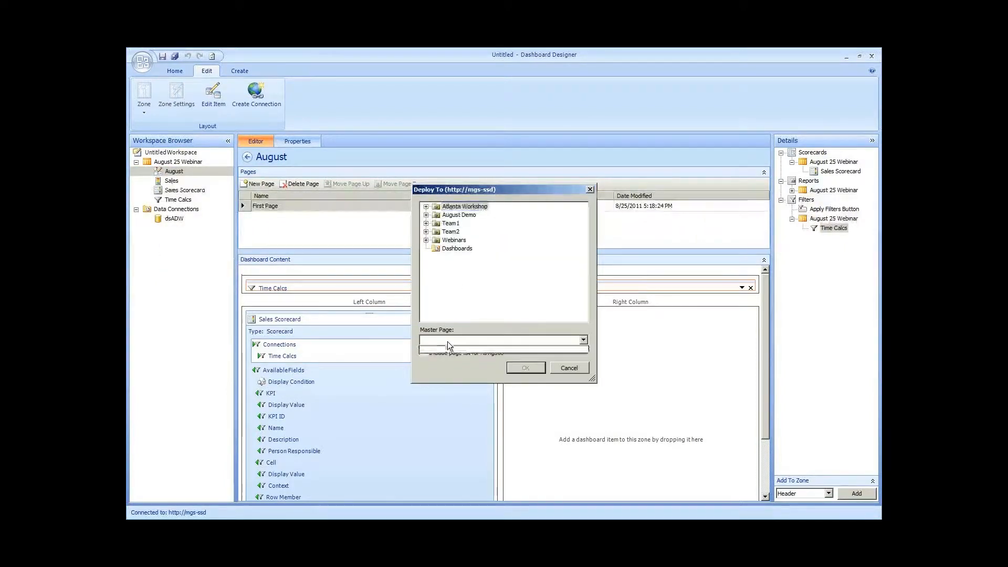
{"action": "left_click", "coordinate": [448, 341]}
{"action": "left_click", "coordinate": [426, 215]}
{"action": "left_click", "coordinate": [465, 223]}
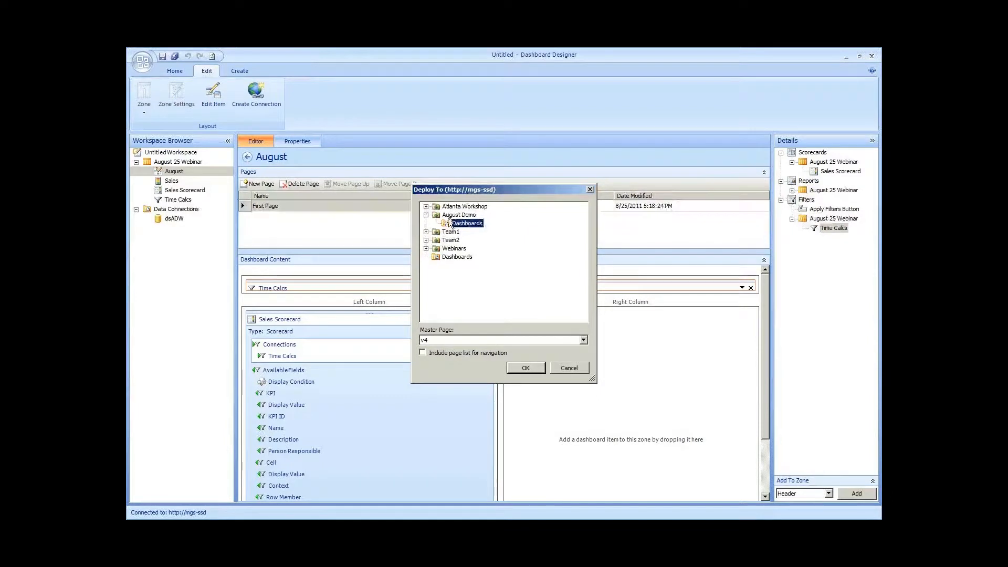
{"action": "left_click", "coordinate": [449, 341]}
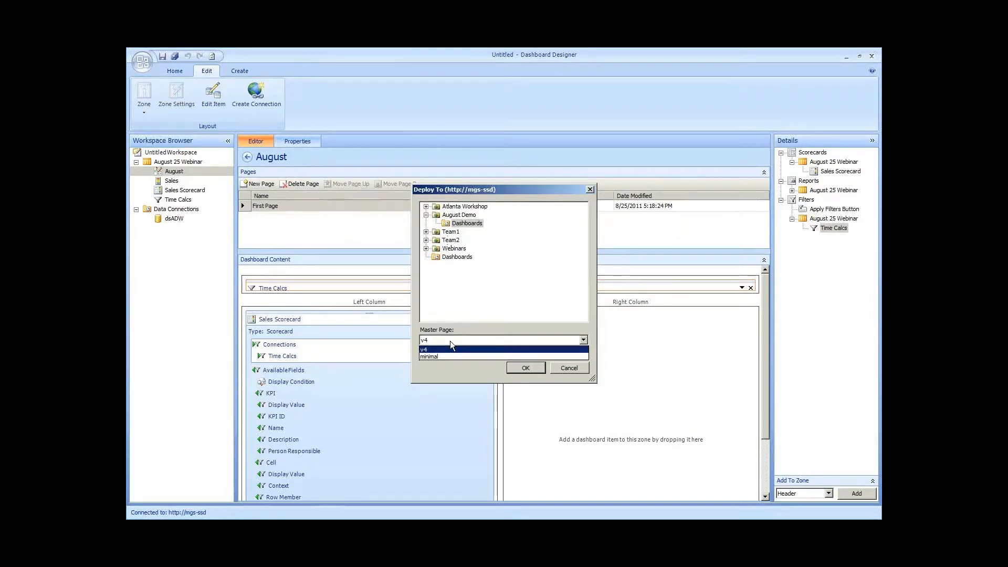
{"action": "left_click", "coordinate": [449, 342]}
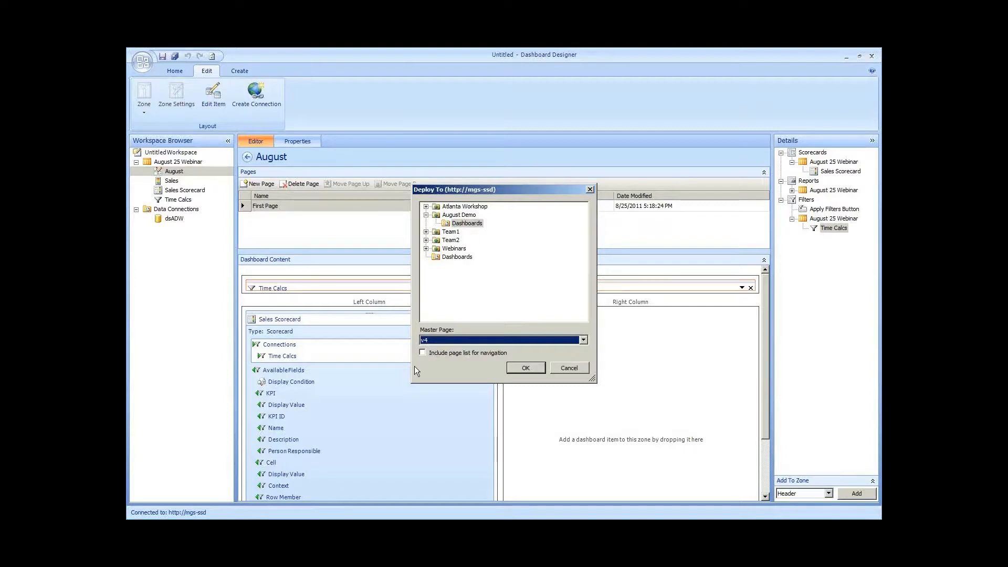
{"action": "left_click", "coordinate": [525, 368]}
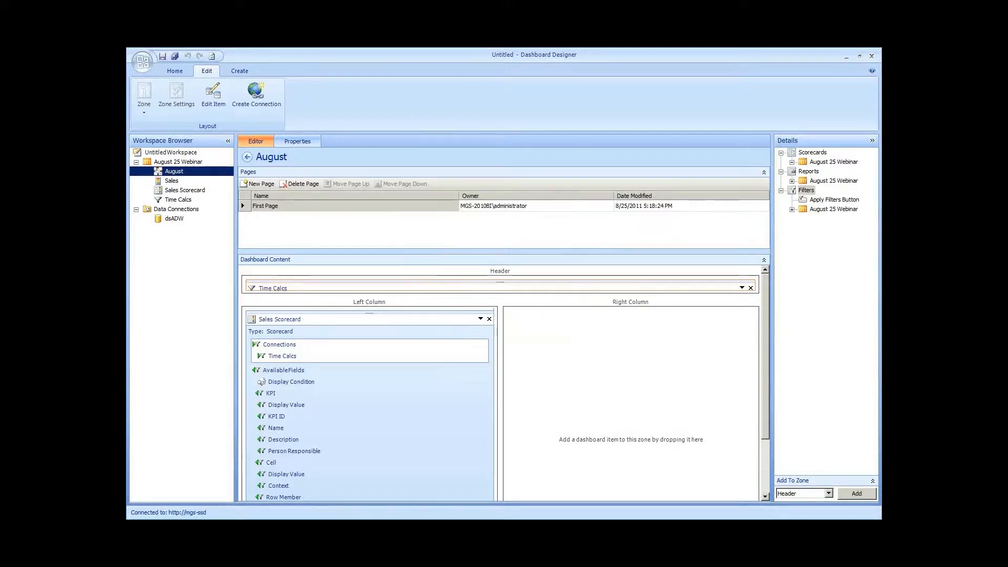
Step: Test the Time Calcs filter on the deployed dashboard page in the browser with This Month, Today and Last Year
{"action": "left_click_drag", "start_coordinate": [126, 342], "coordinate": [664, 48]}
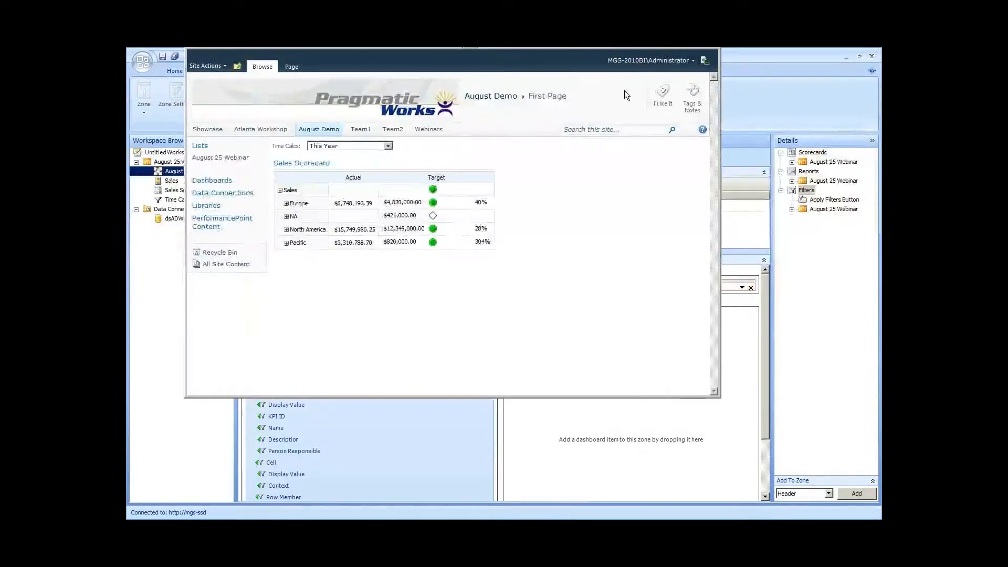
{"action": "left_click_drag", "start_coordinate": [622, 35], "coordinate": [623, 73]}
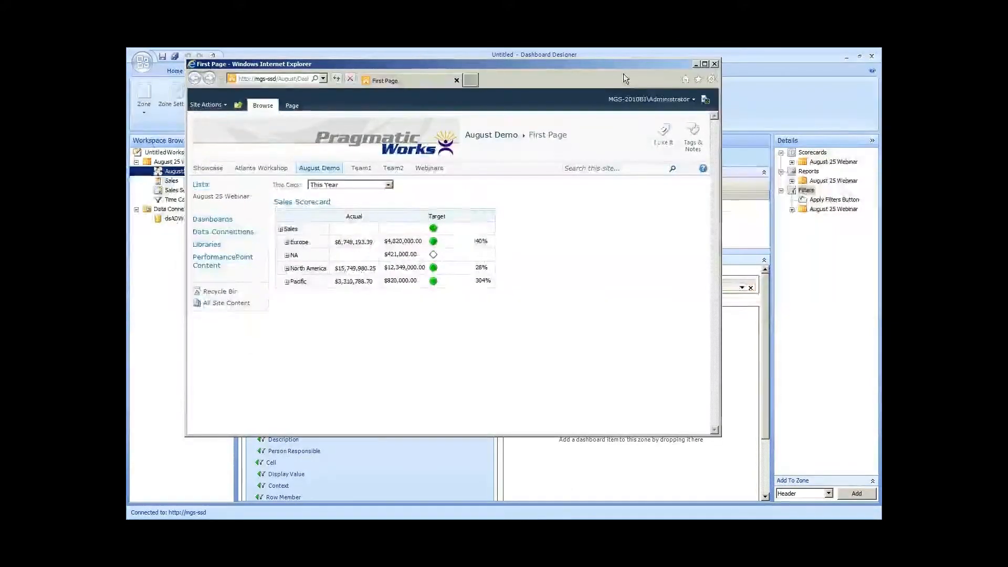
{"action": "double_click", "coordinate": [622, 74]}
{"action": "left_click", "coordinate": [309, 173]}
{"action": "left_click", "coordinate": [295, 187]}
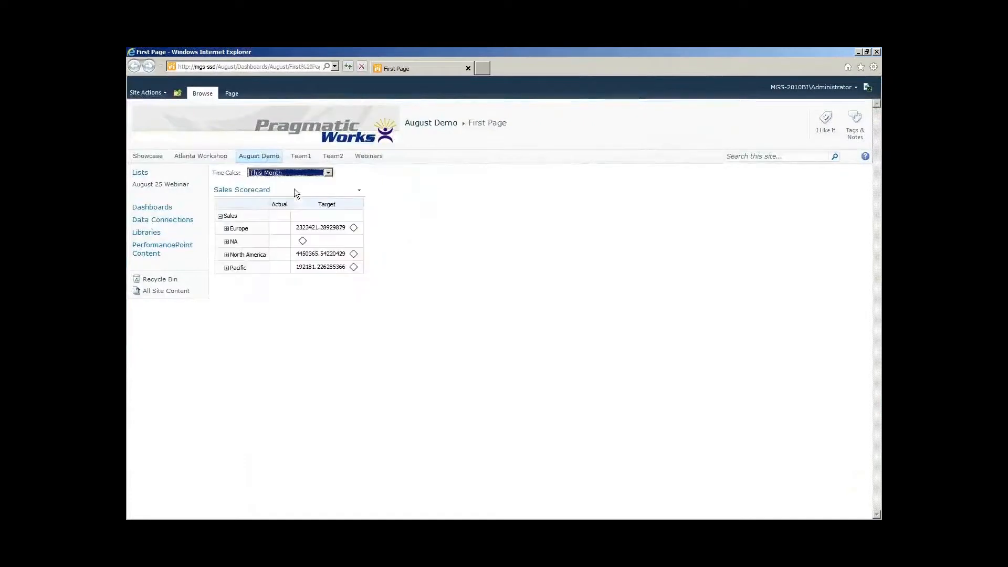
{"action": "left_click", "coordinate": [329, 173]}
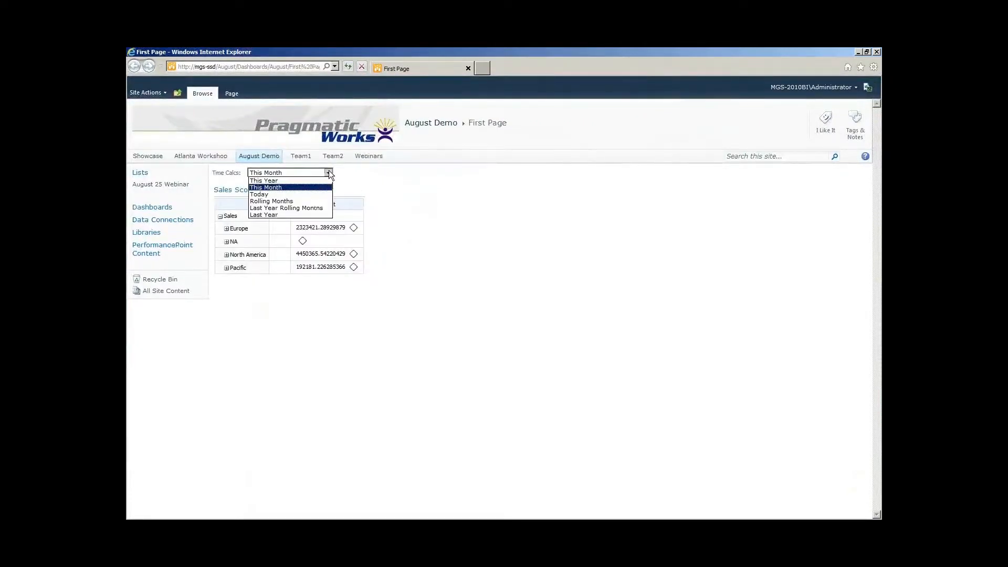
{"action": "left_click", "coordinate": [273, 193]}
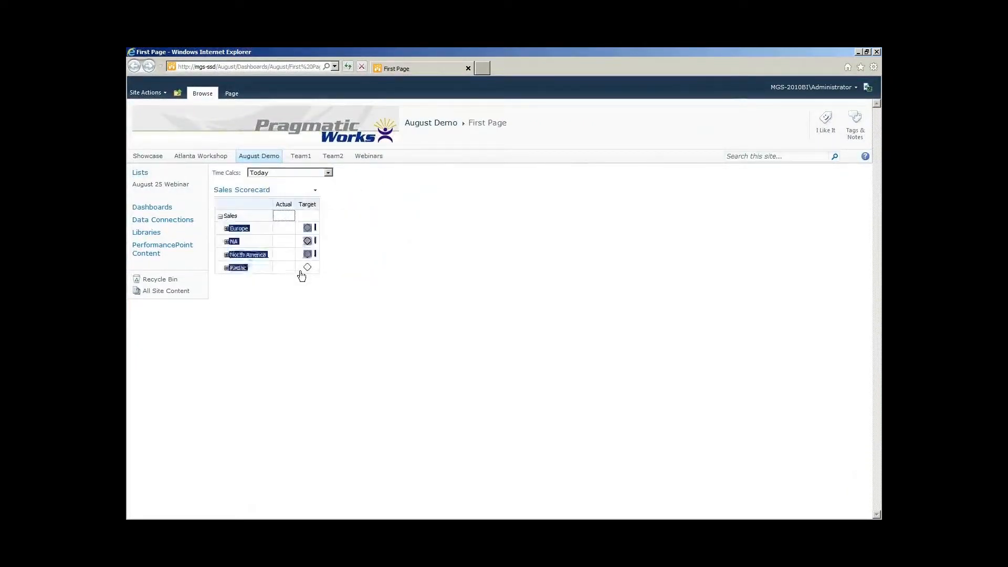
{"action": "left_click", "coordinate": [307, 174]}
{"action": "left_click", "coordinate": [288, 213]}
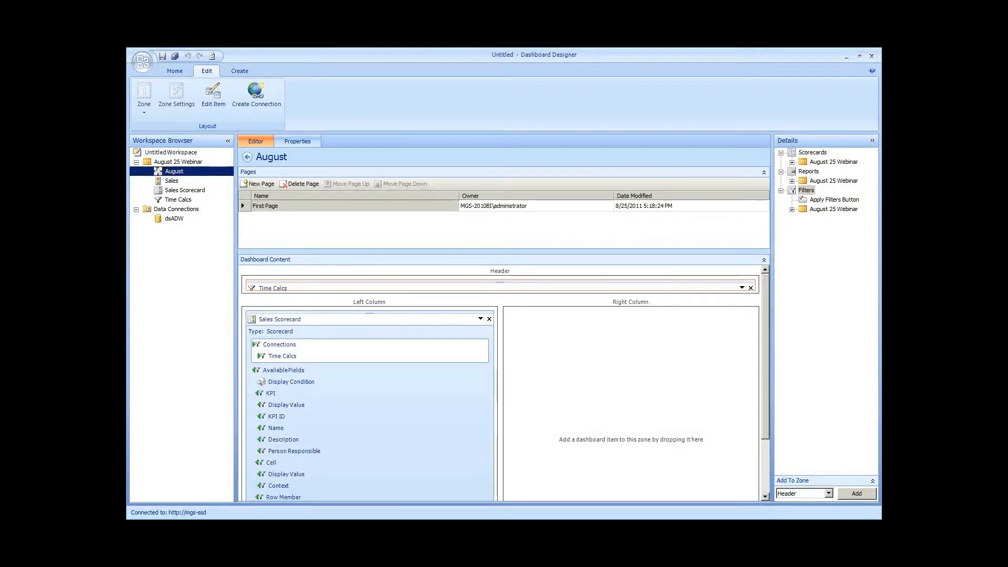
Step: Switch back to Dashboard Designer and examine the connection settings of the dsADW data source
{"action": "left_click", "coordinate": [181, 217]}
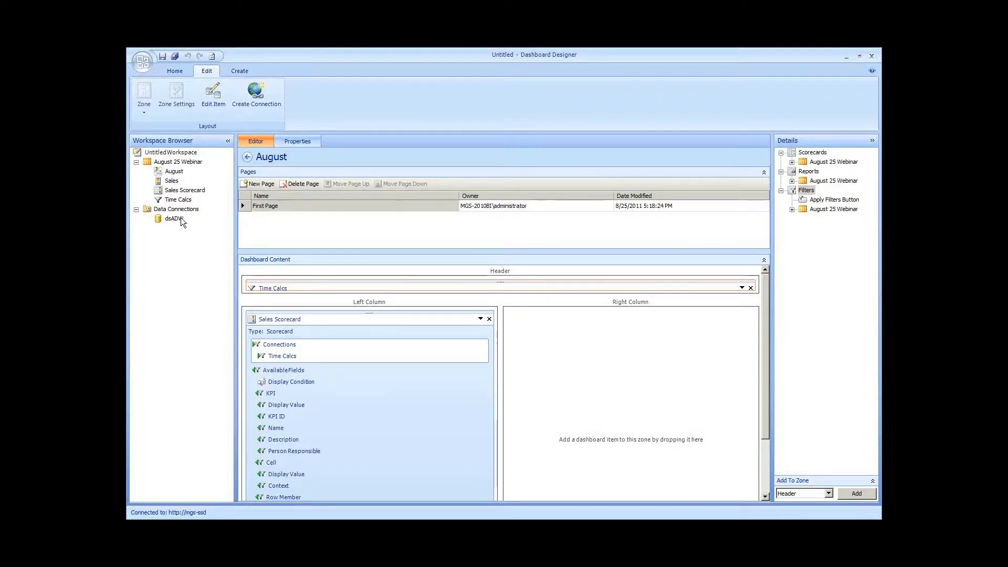
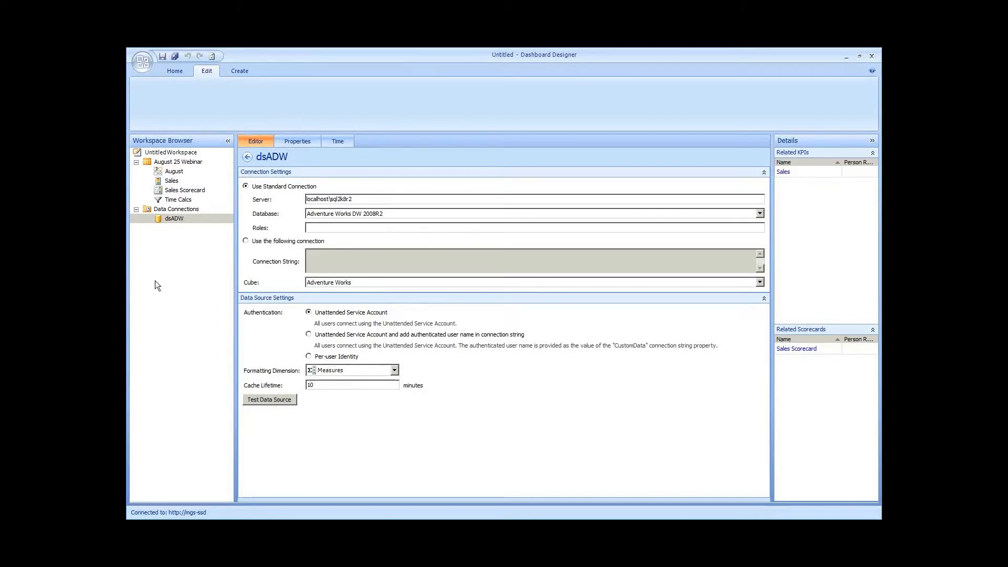
{"action": "left_click", "coordinate": [184, 341]}
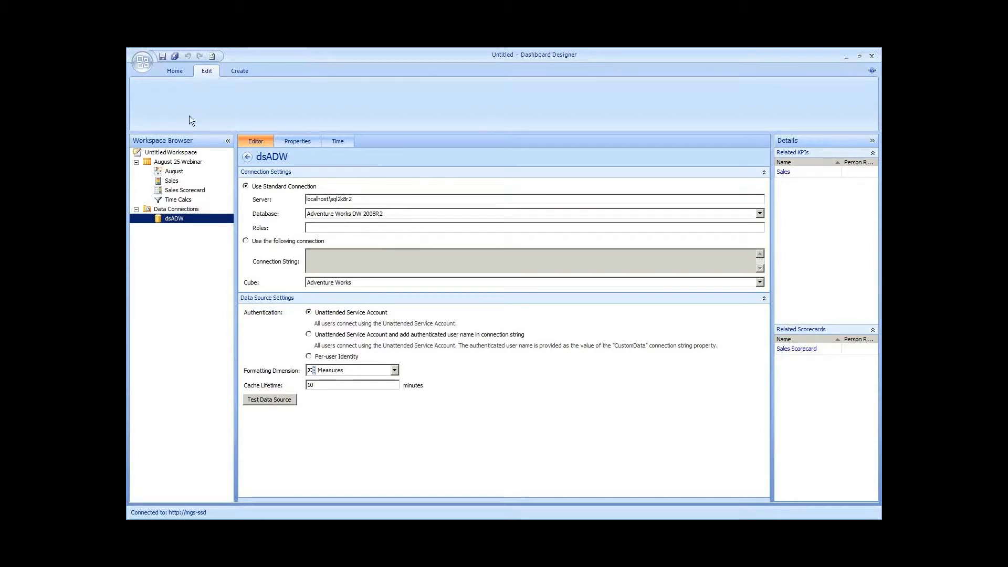
Step: Add the Product dimension's Categories above Actual in the Sales Scorecard columns, autoselecting the children of All Products, and refresh the scorecard
{"action": "left_click", "coordinate": [178, 192]}
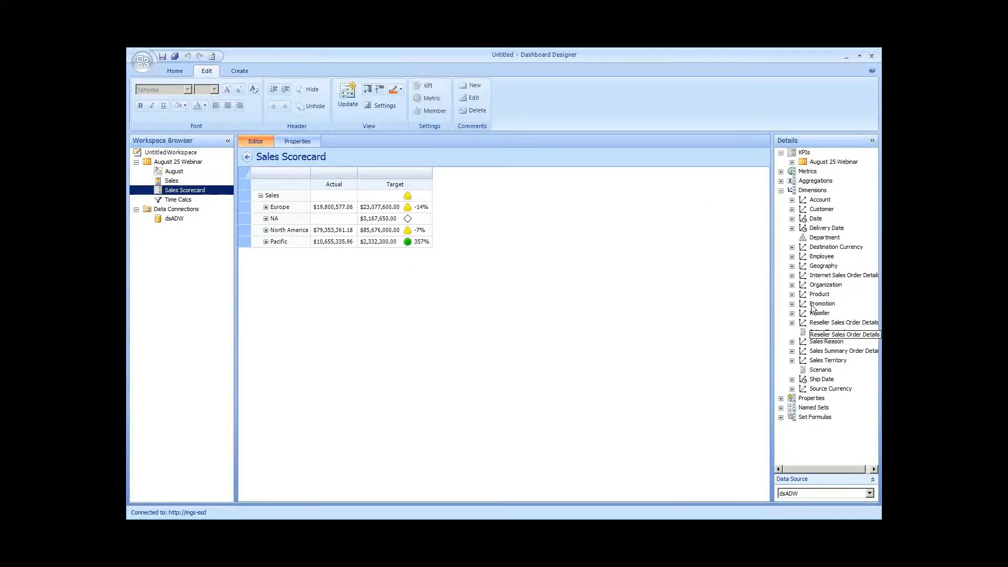
{"action": "left_click", "coordinate": [792, 295]}
{"action": "left_click_drag", "start_coordinate": [834, 303], "coordinate": [344, 187]}
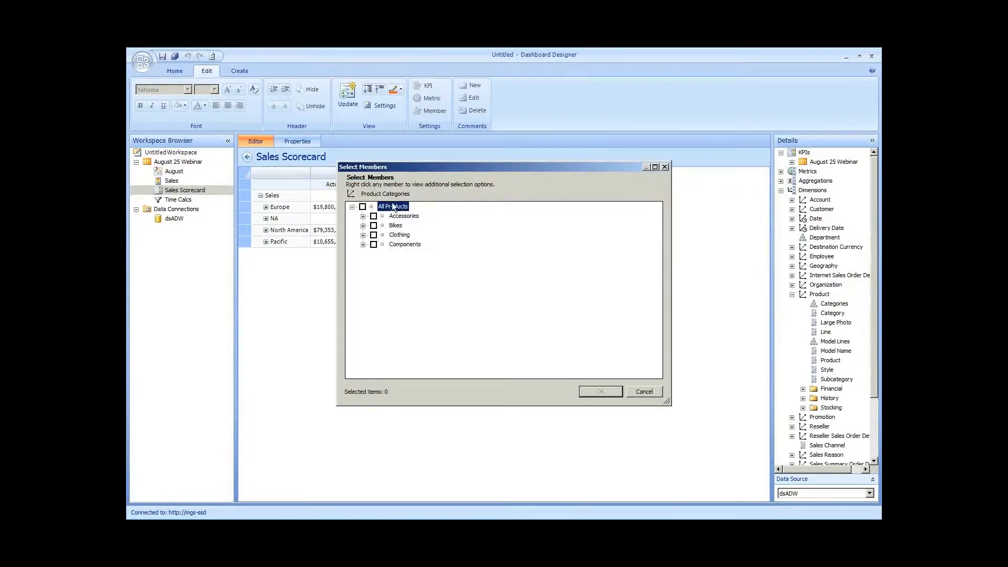
{"action": "right_click", "coordinate": [393, 207]}
{"action": "mouse_move", "coordinate": [441, 210]}
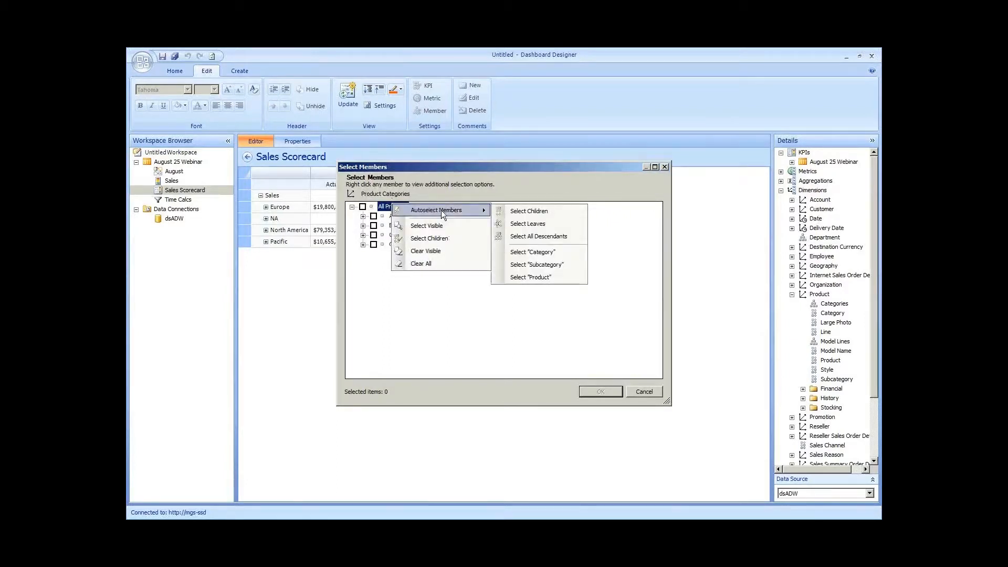
{"action": "left_click", "coordinate": [513, 211]}
{"action": "left_click", "coordinate": [604, 391]}
{"action": "left_click", "coordinate": [351, 104]}
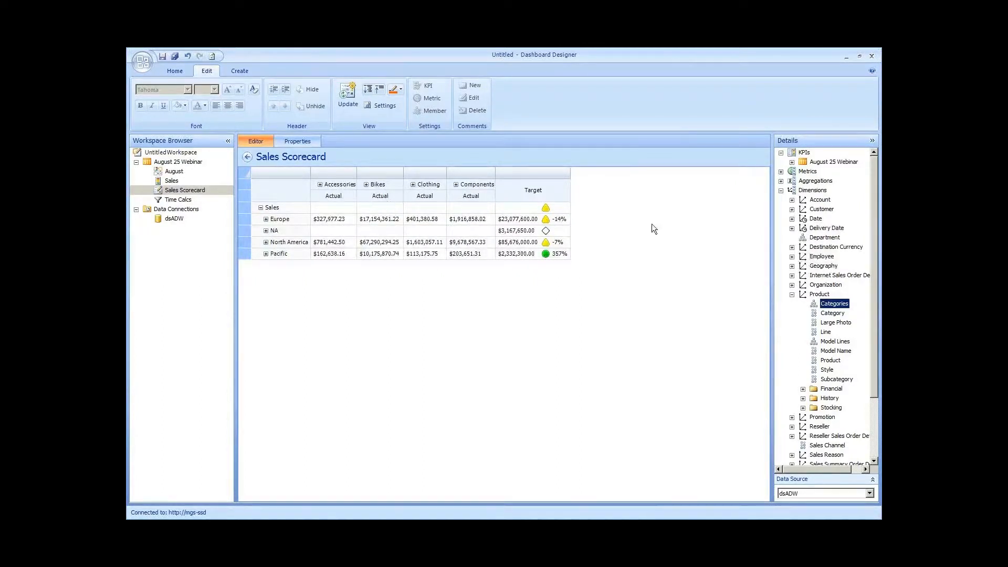
Step: Add the All Products member to the product category selection in the Sales Scorecard's column headers
{"action": "left_click", "coordinate": [546, 195]}
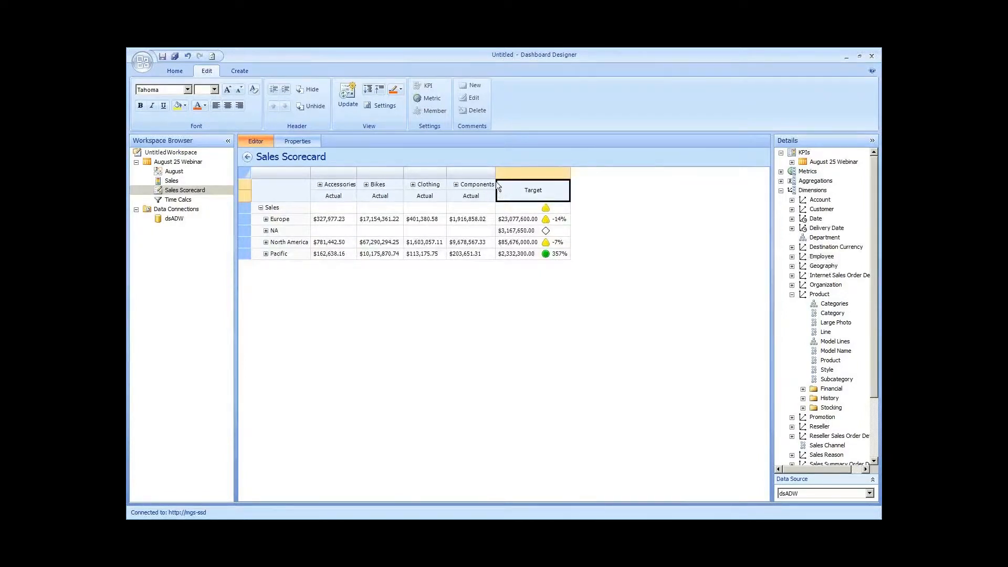
{"action": "left_click", "coordinate": [445, 184]}
{"action": "right_click", "coordinate": [446, 184]}
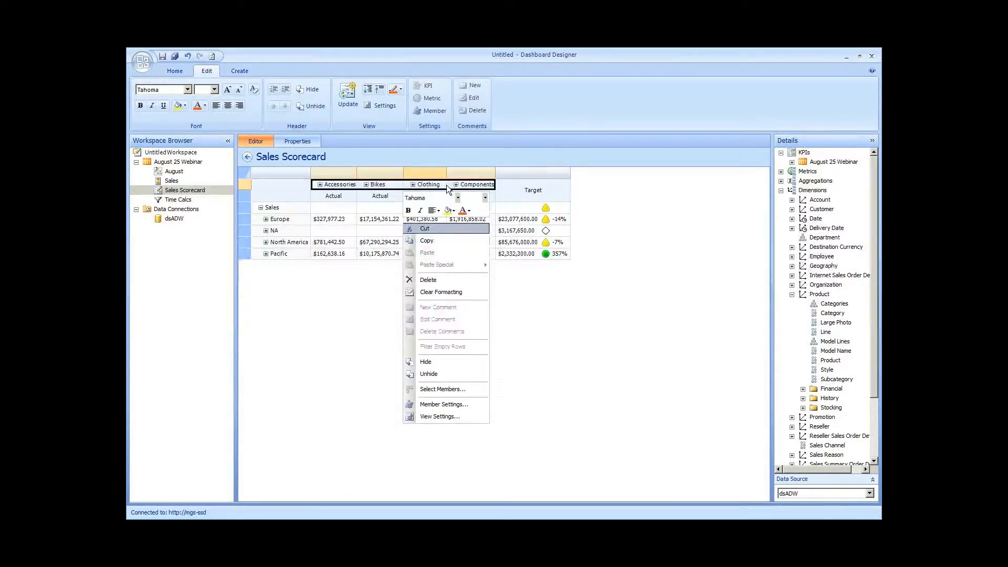
{"action": "left_click", "coordinate": [439, 389]}
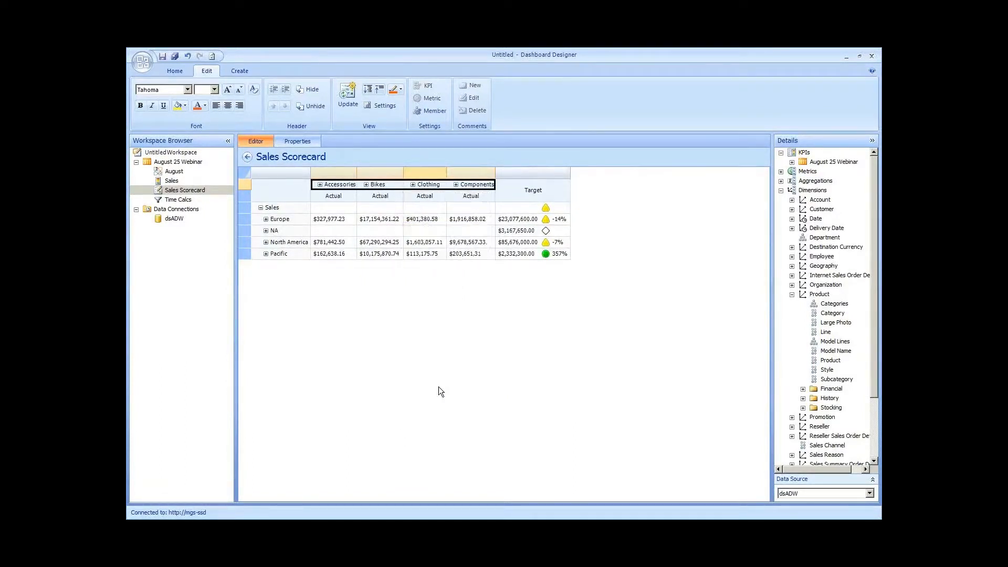
{"action": "left_click", "coordinate": [362, 207]}
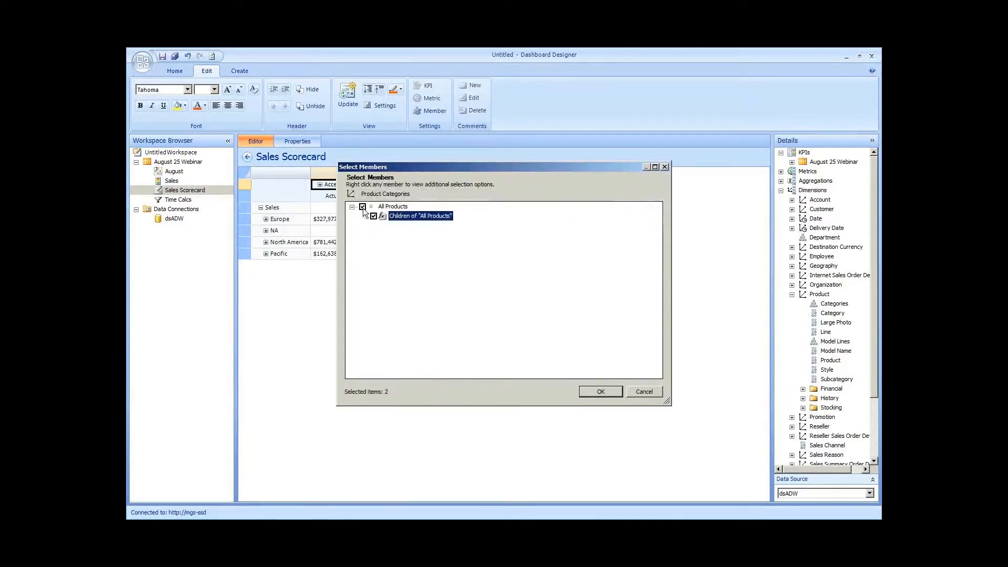
{"action": "left_click", "coordinate": [603, 391]}
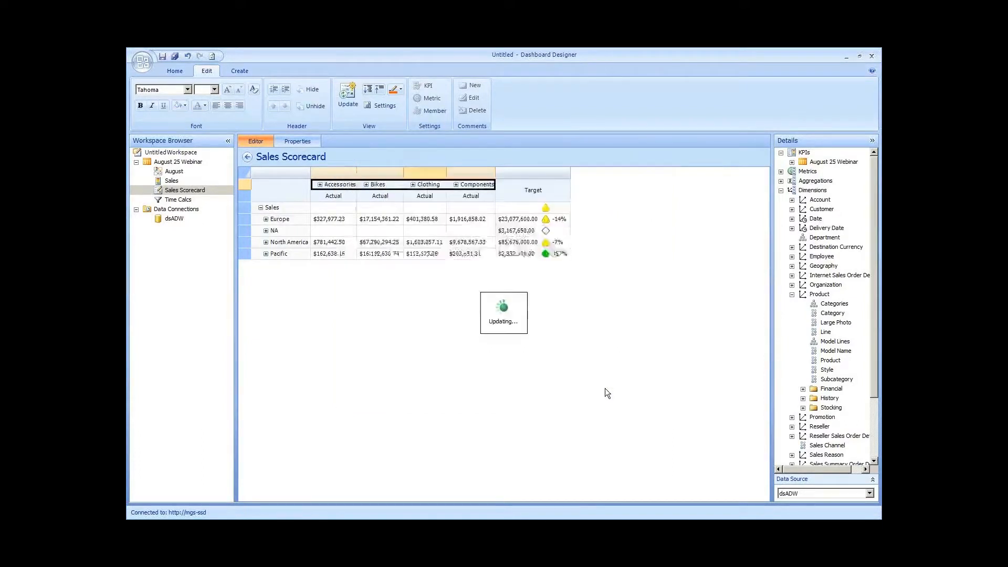
Step: Collapse the All Products column group, refresh the scorecard view and save the Sales Scorecard
{"action": "left_click", "coordinate": [320, 185]}
{"action": "left_click", "coordinate": [351, 99]}
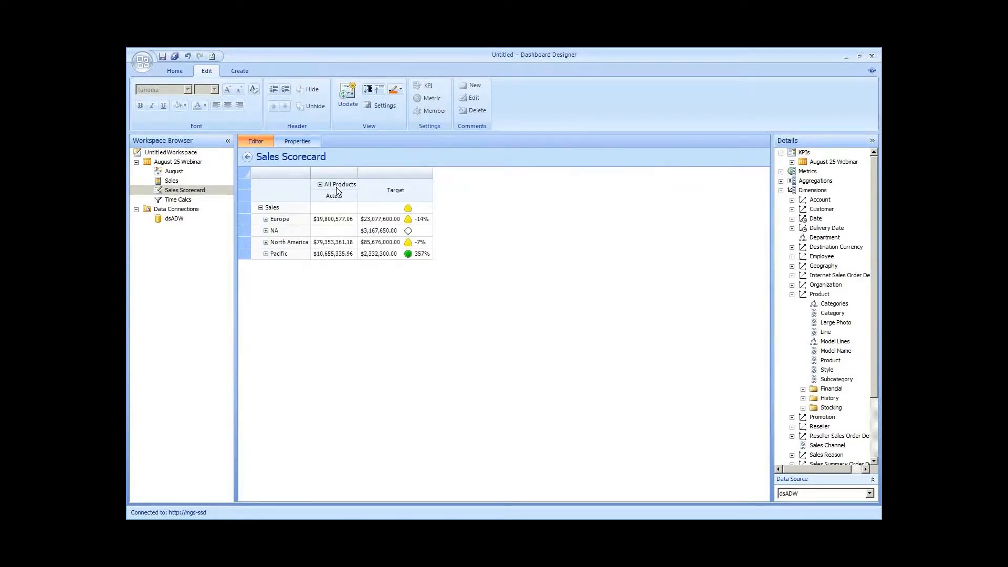
{"action": "right_click", "coordinate": [205, 190]}
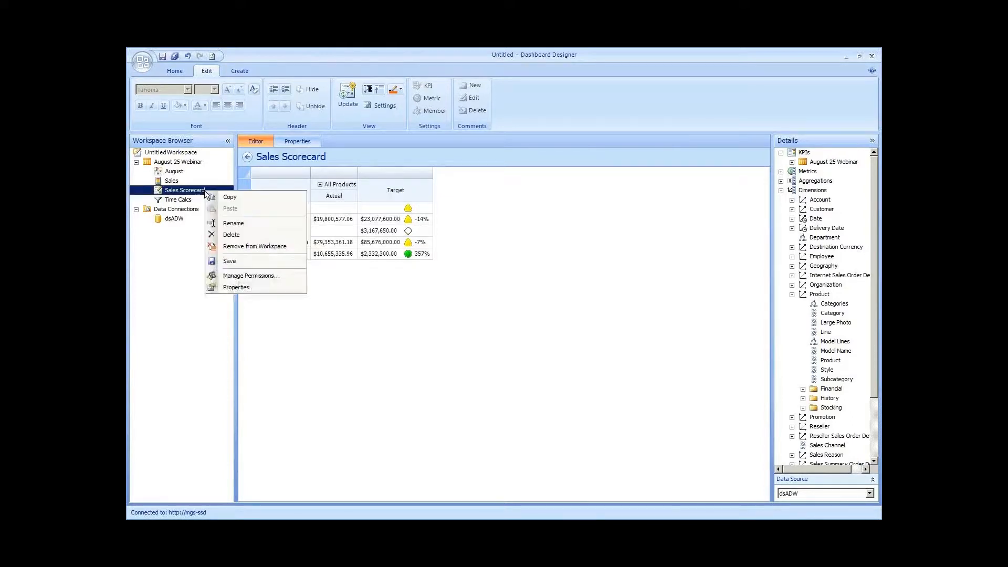
{"action": "left_click", "coordinate": [228, 248]}
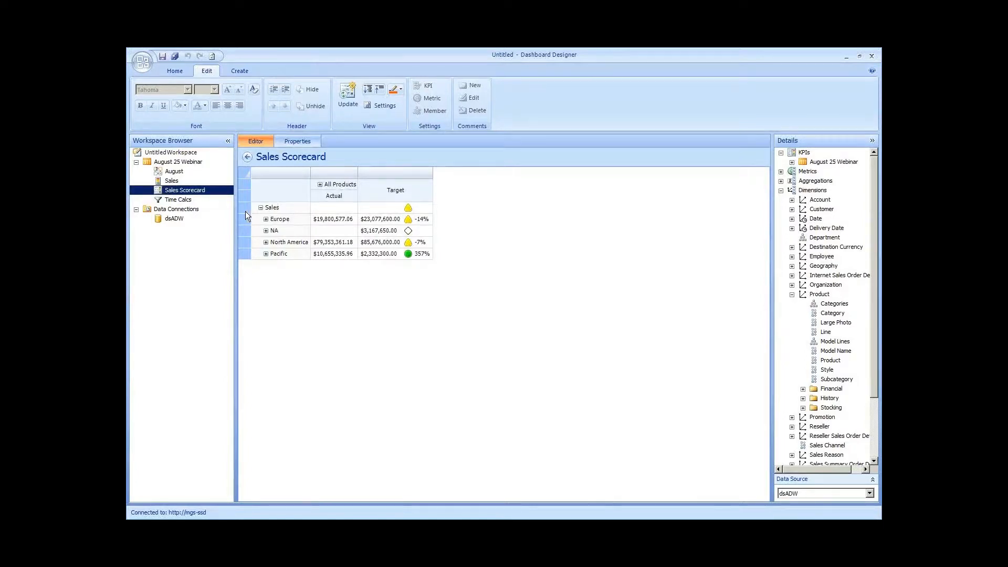
Step: Start a new report in the August 25 Webinar list and review the report templates, settling on Analytic Chart
{"action": "left_click", "coordinate": [184, 160]}
{"action": "right_click", "coordinate": [184, 161]}
{"action": "mouse_move", "coordinate": [224, 164]}
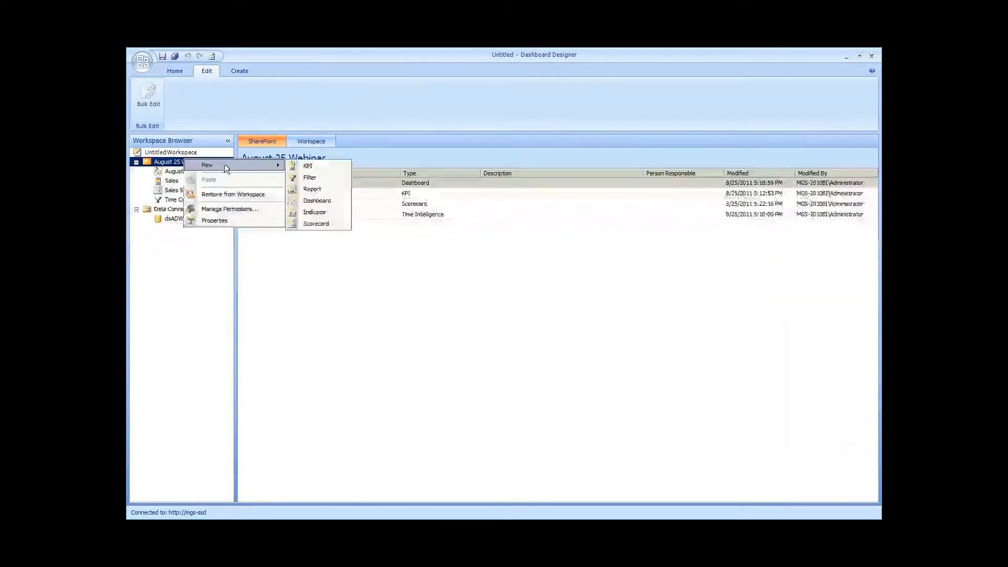
{"action": "left_click", "coordinate": [336, 194]}
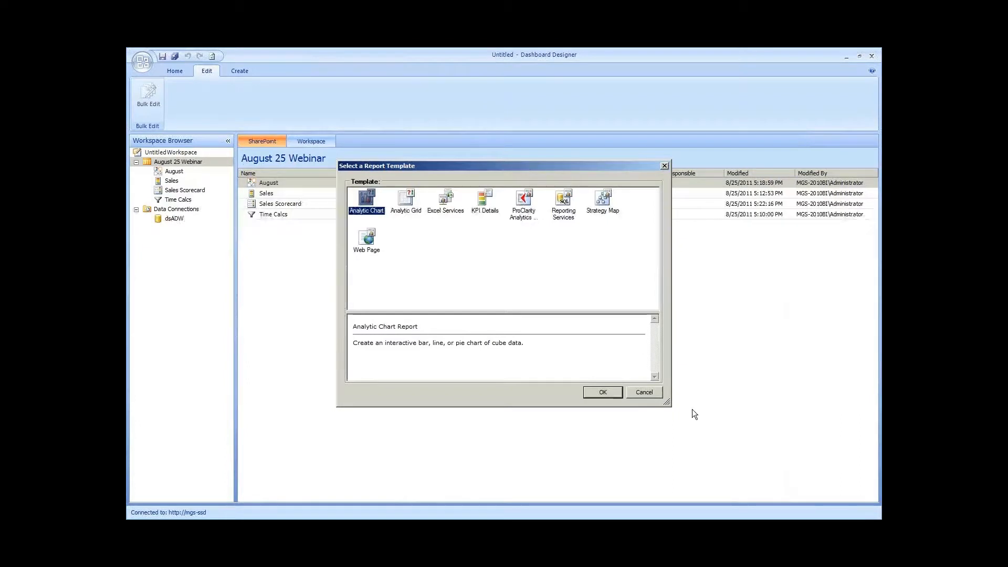
{"action": "left_click", "coordinate": [525, 224]}
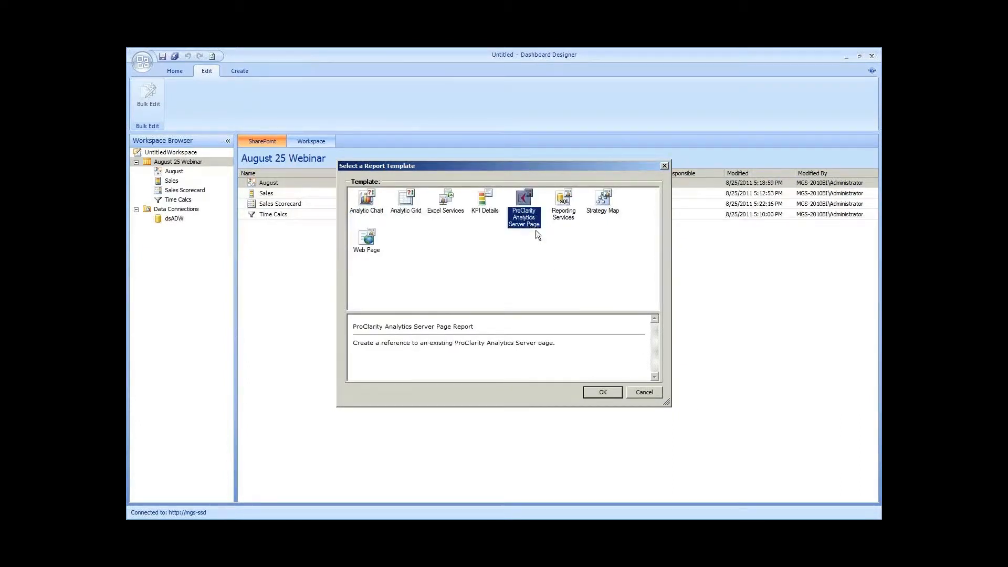
{"action": "left_click", "coordinate": [562, 214]}
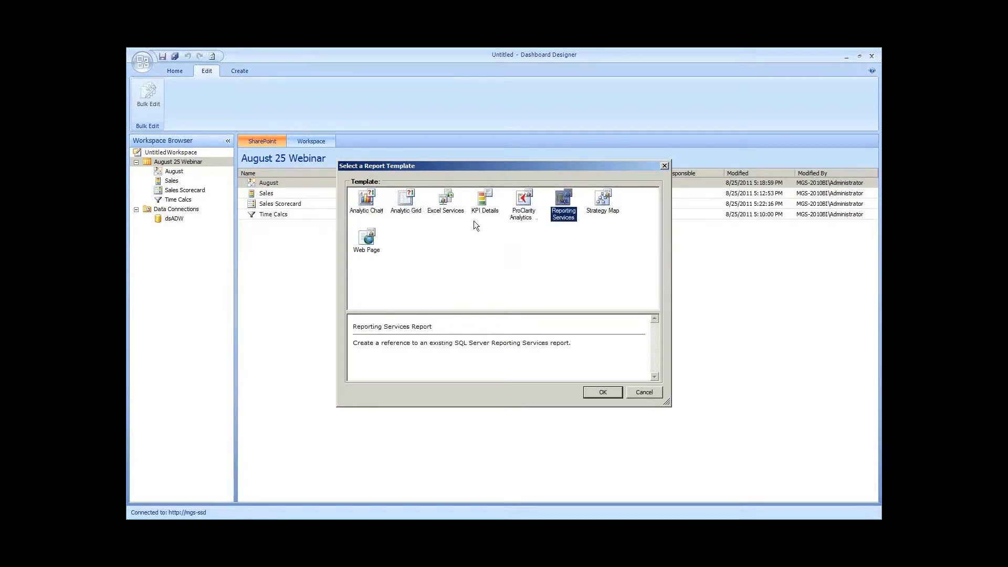
{"action": "left_click", "coordinate": [432, 213]}
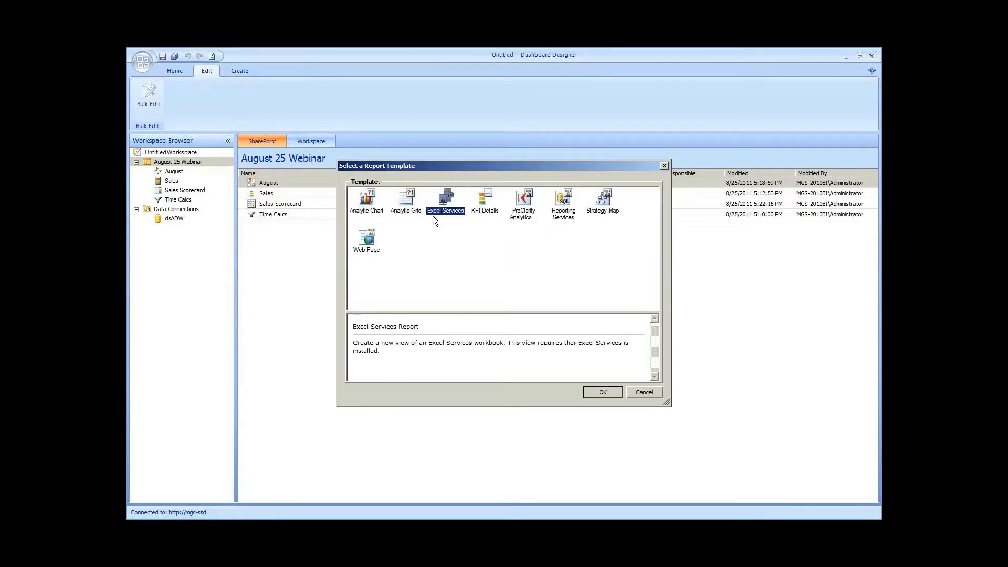
{"action": "left_click", "coordinate": [369, 203]}
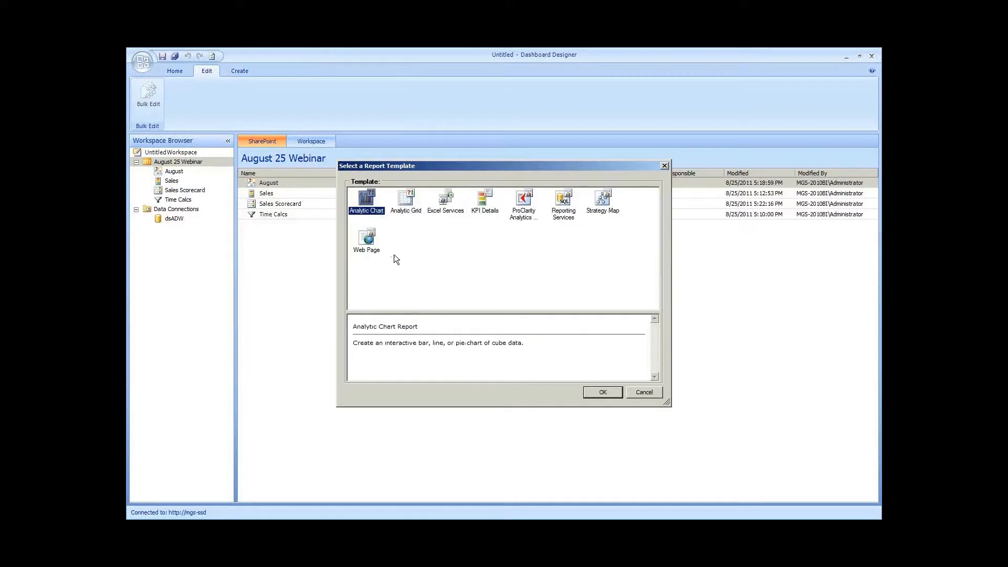
Step: Create the analytic chart report from the dsADW data source and name it Sales Report
{"action": "double_click", "coordinate": [370, 209]}
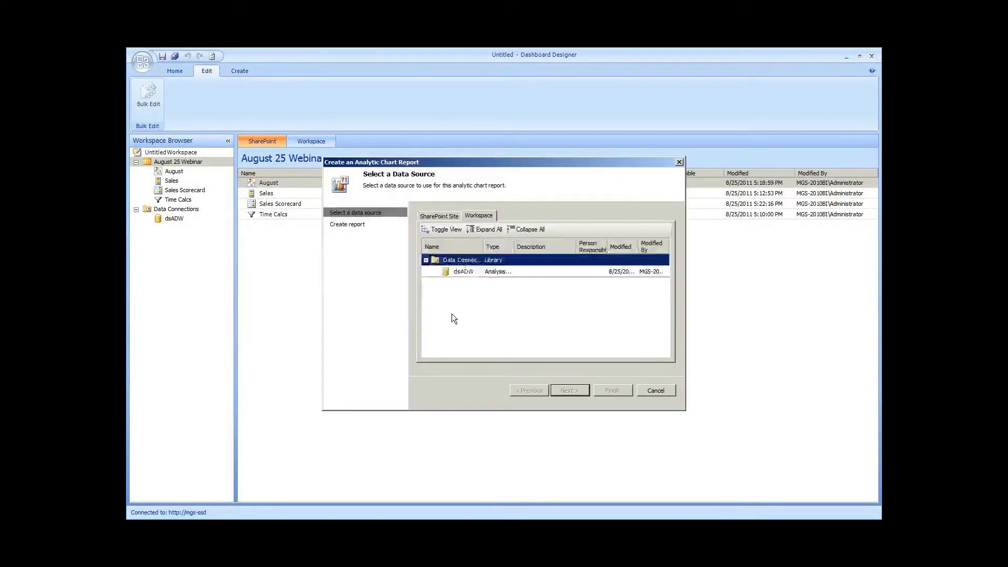
{"action": "left_click", "coordinate": [470, 271]}
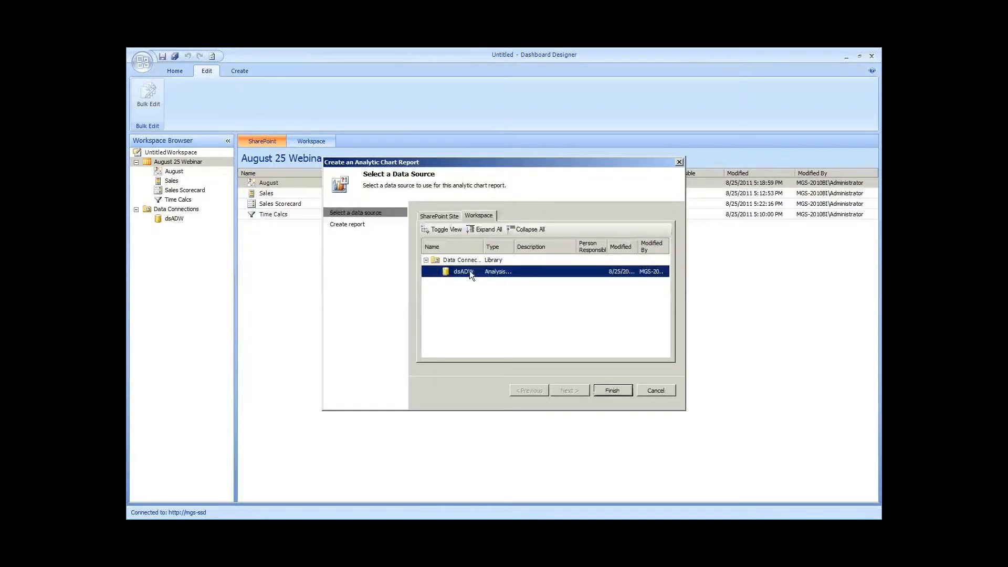
{"action": "double_click", "coordinate": [469, 271]}
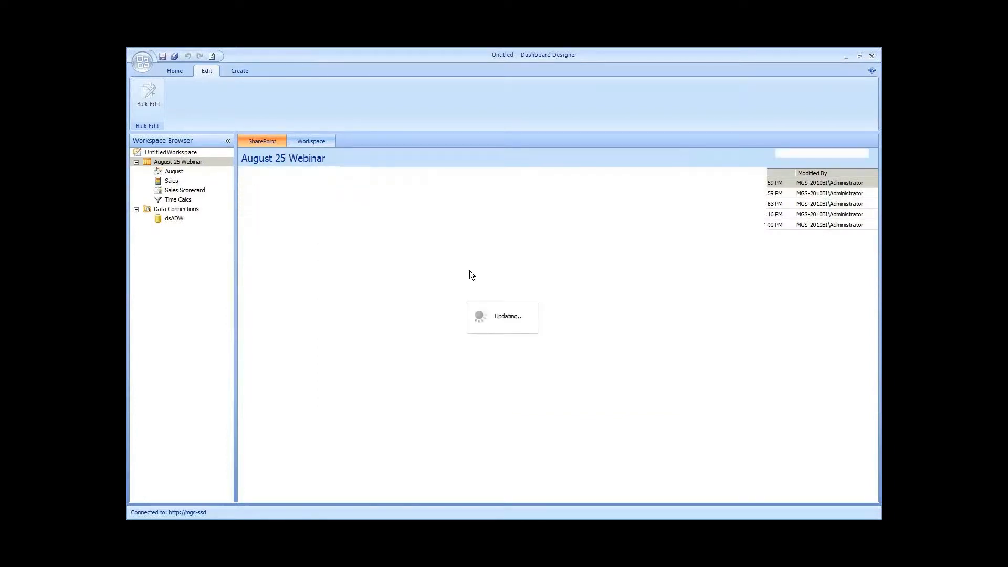
{"action": "type", "text": "Sales Report"}
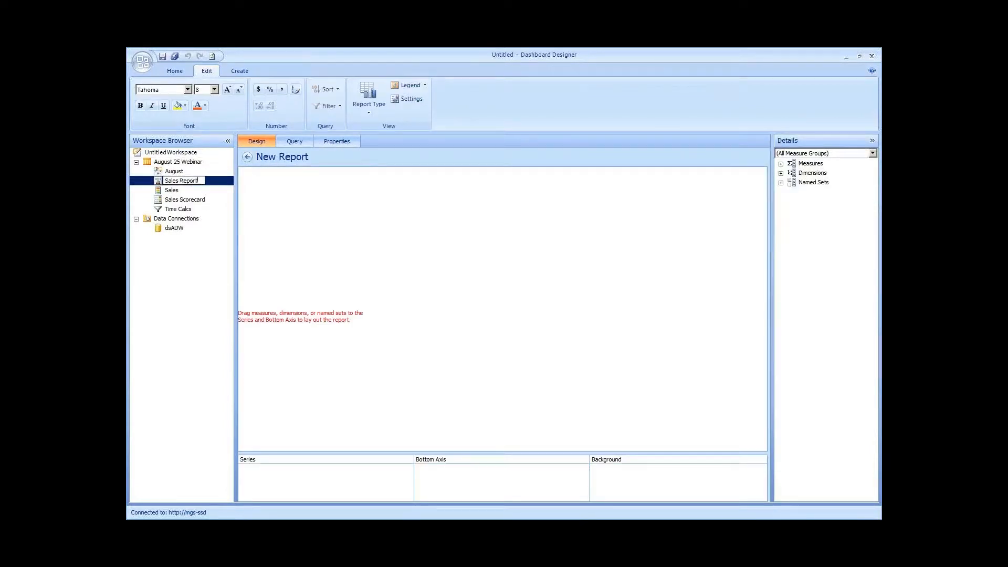
{"action": "key", "text": "Return"}
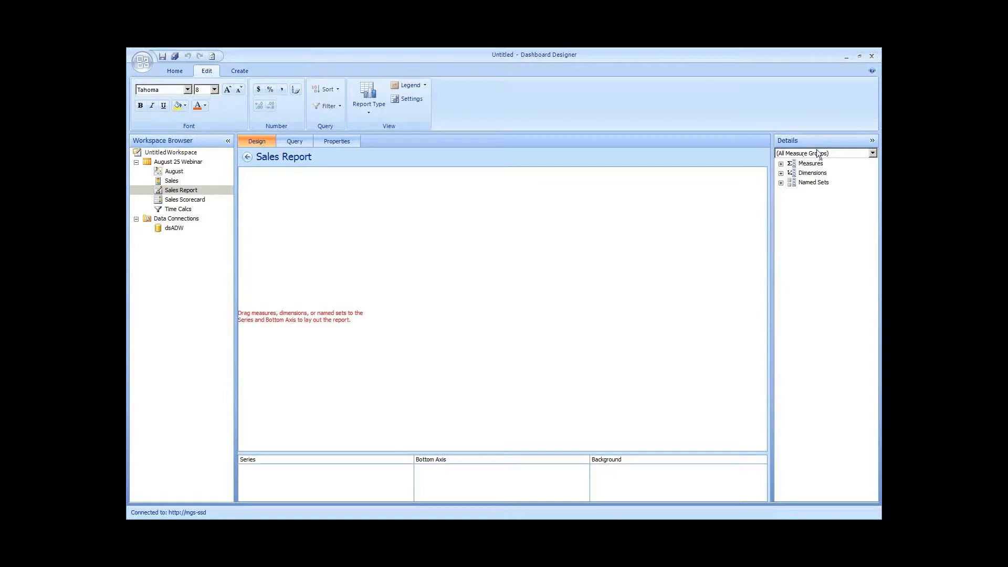
Step: Limit the available fields to the Sales Summary measure group and add the Sales Amount measure to the report's Series
{"action": "left_click", "coordinate": [826, 158]}
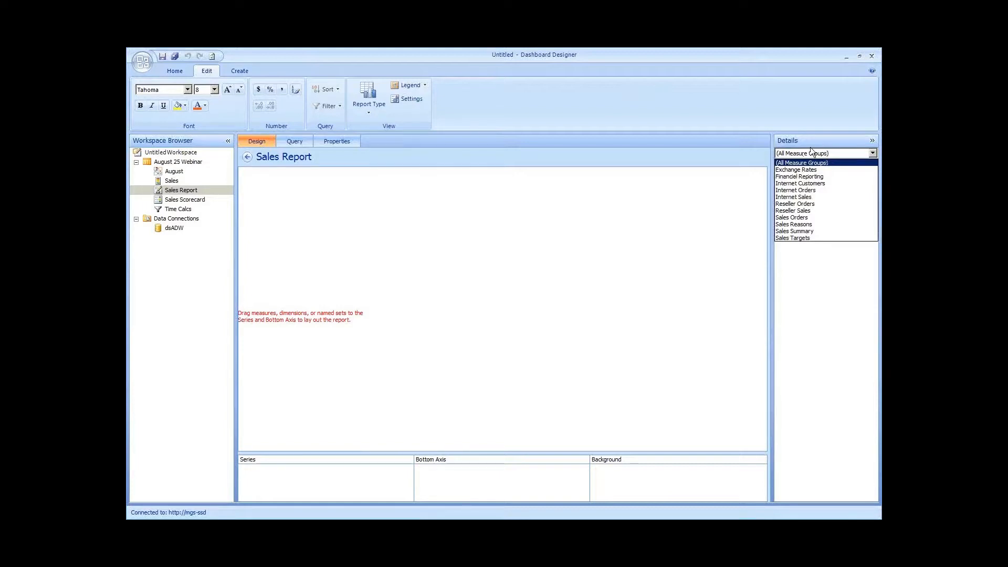
{"action": "left_click", "coordinate": [820, 230]}
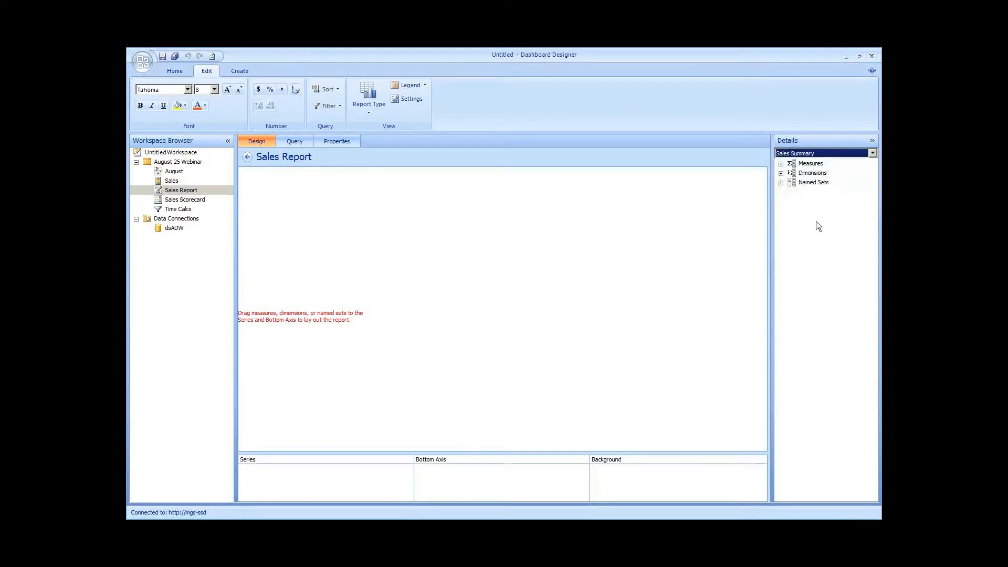
{"action": "left_click", "coordinate": [780, 163]}
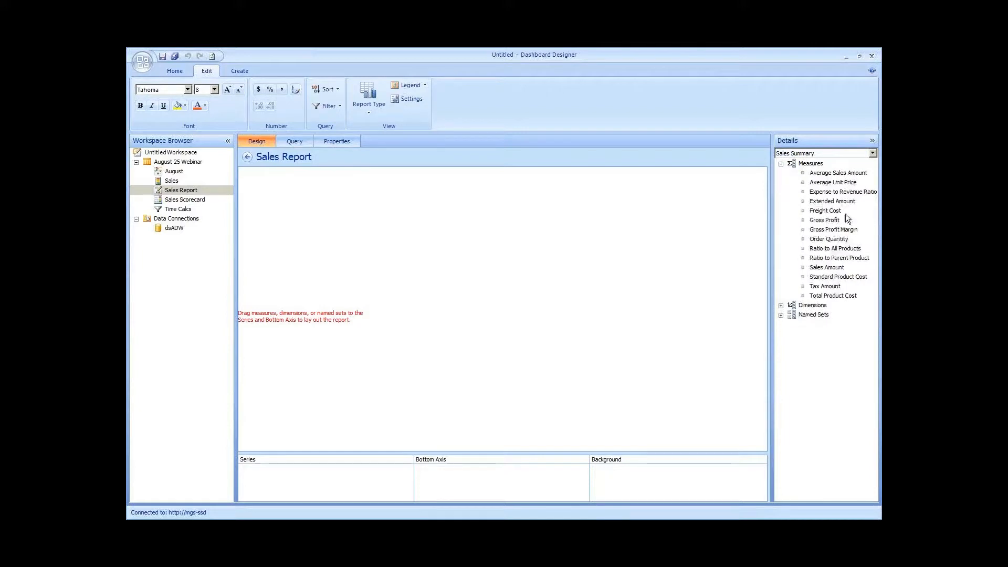
{"action": "left_click", "coordinate": [822, 154]}
{"action": "left_click", "coordinate": [822, 229]}
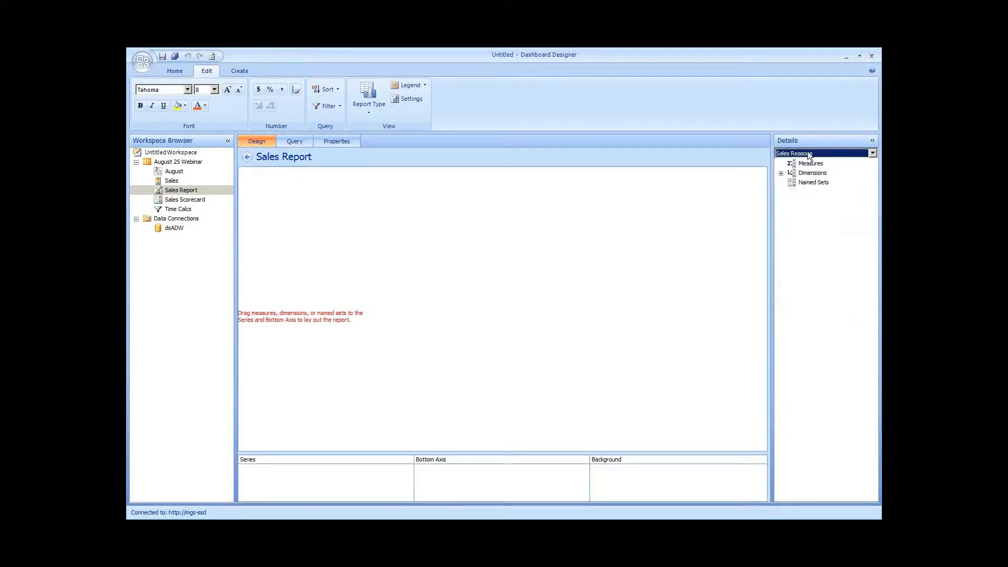
{"action": "left_click", "coordinate": [783, 154]}
{"action": "left_click", "coordinate": [805, 228]}
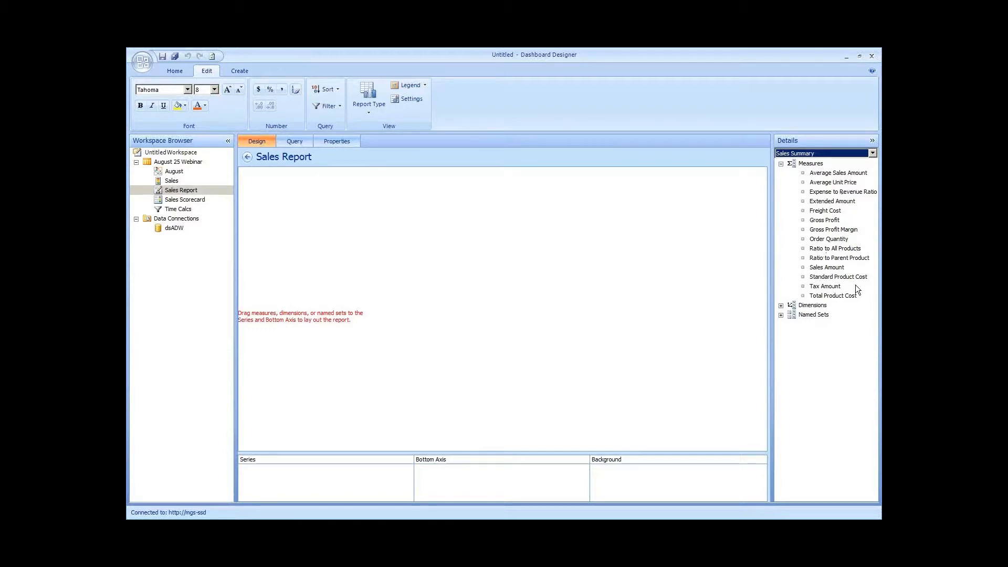
{"action": "left_click", "coordinate": [836, 268]}
{"action": "left_click_drag", "start_coordinate": [836, 268], "coordinate": [278, 491]}
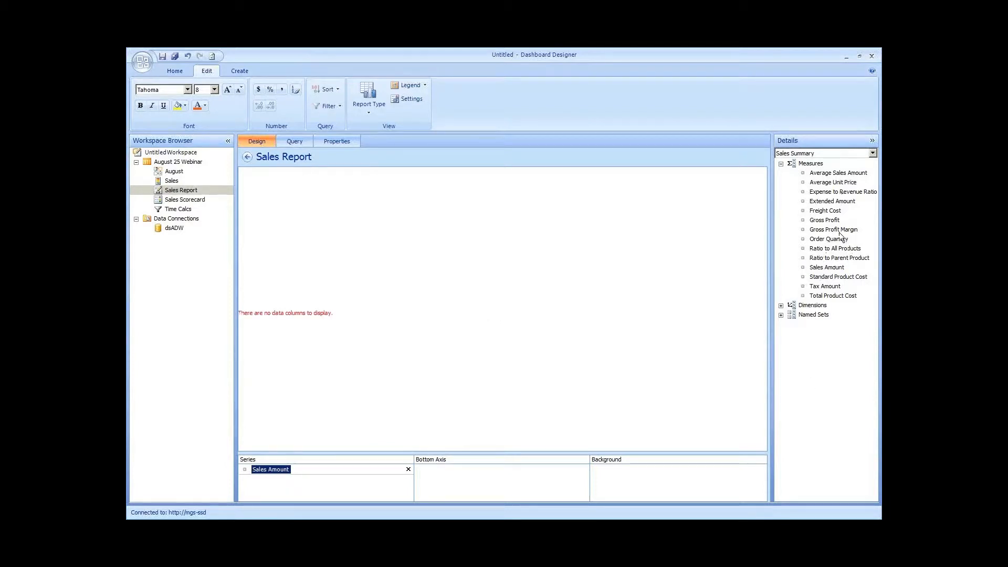
Step: Add the Date dimension's Calendar hierarchy to the report's Bottom Axis
{"action": "left_click", "coordinate": [781, 306]}
{"action": "left_click", "coordinate": [791, 314]}
{"action": "left_click", "coordinate": [803, 380]}
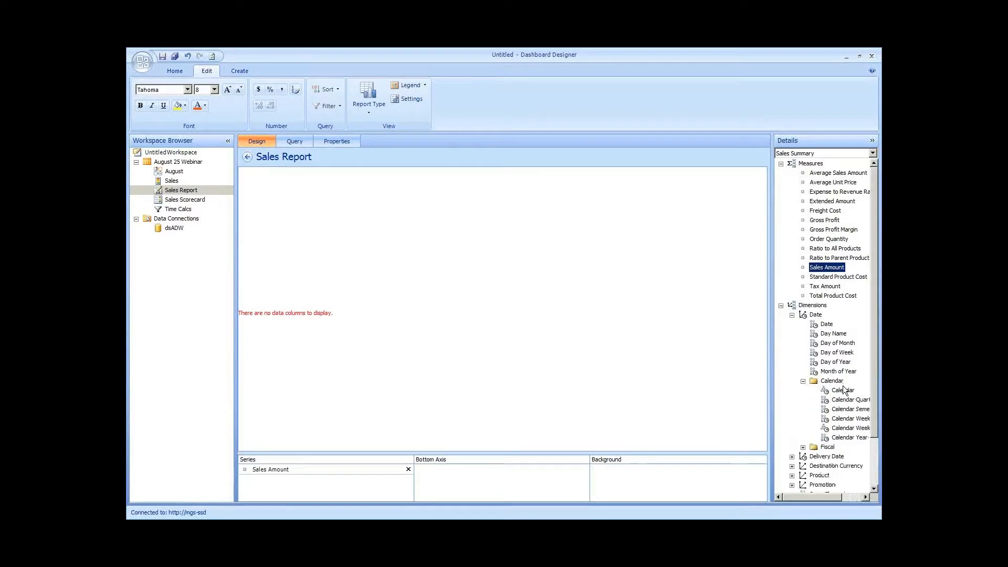
{"action": "left_click_drag", "start_coordinate": [842, 389], "coordinate": [446, 471]}
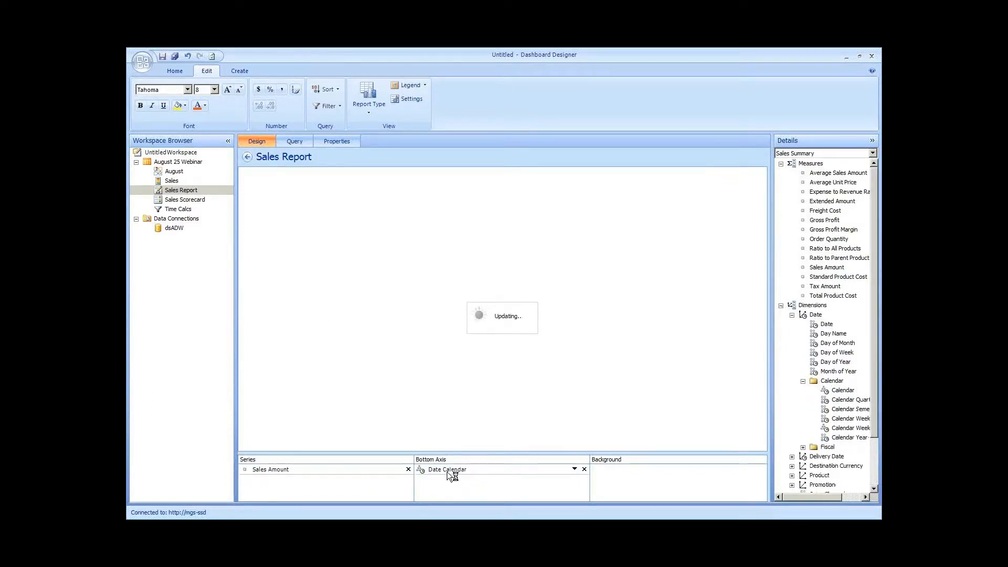
Step: Set the Date Calendar members on the Bottom Axis to autoselect the children of All Periods
{"action": "left_click", "coordinate": [575, 470]}
{"action": "left_click", "coordinate": [362, 207]}
{"action": "right_click", "coordinate": [389, 216]}
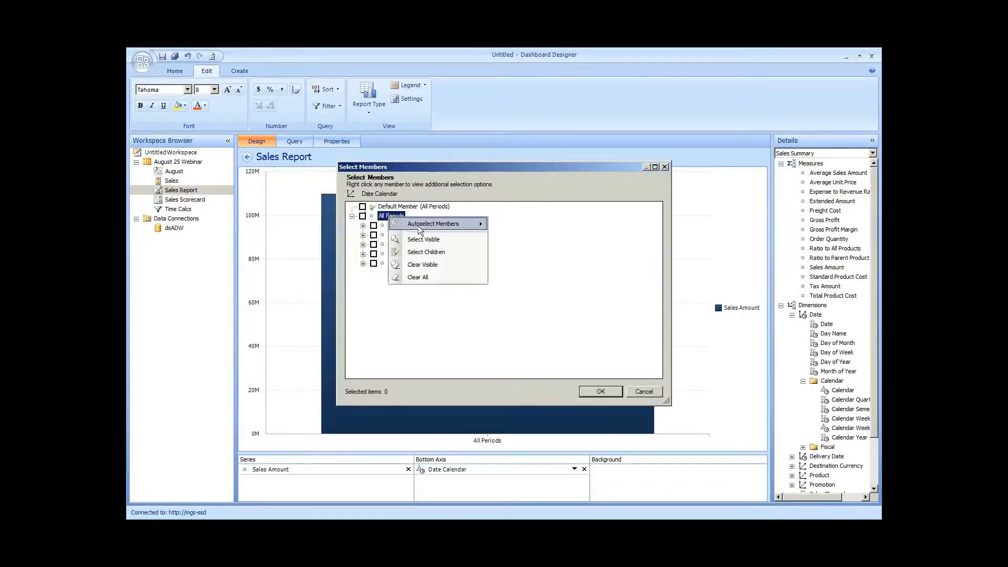
{"action": "mouse_move", "coordinate": [446, 224]}
{"action": "left_click", "coordinate": [521, 225]}
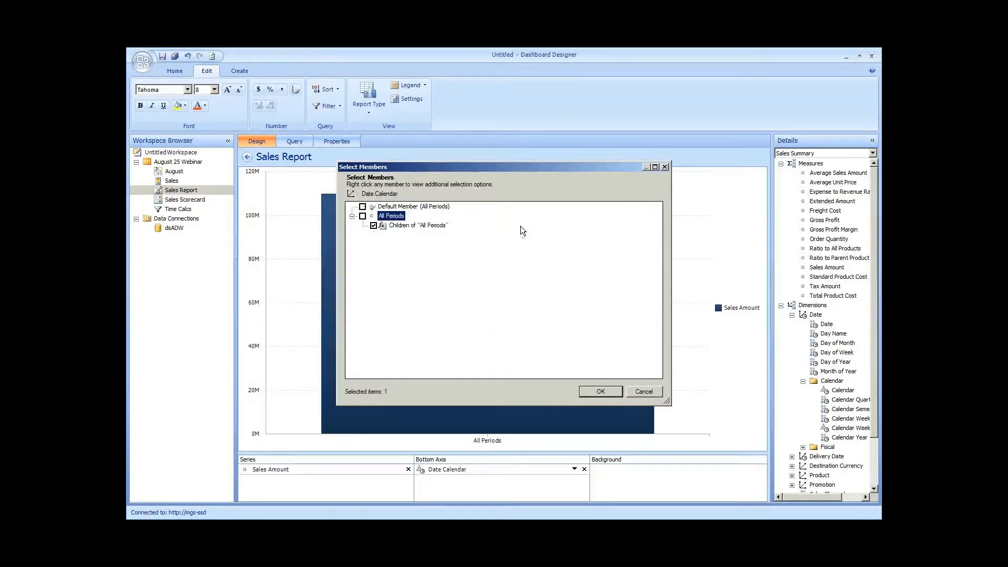
{"action": "left_click", "coordinate": [604, 393]}
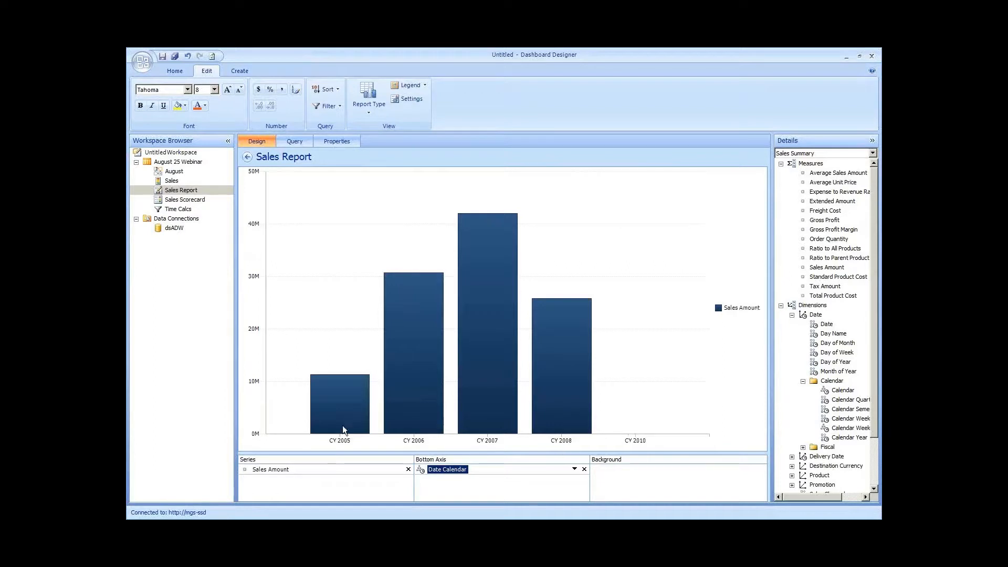
Step: Add the Gross Profit Margin measure to the Series beneath Sales Amount and inspect the resulting chart's data points
{"action": "double_click", "coordinate": [801, 315]}
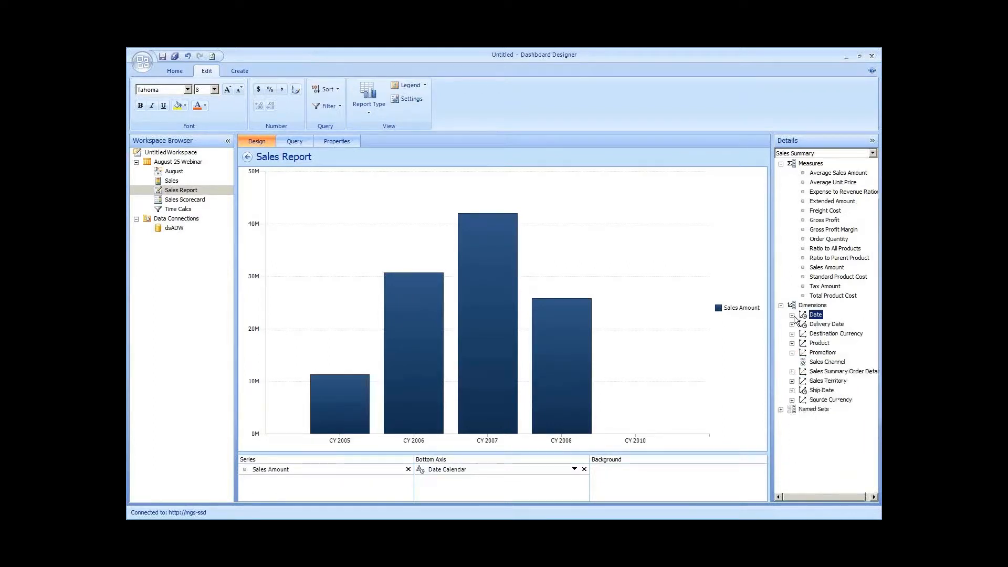
{"action": "left_click", "coordinate": [826, 230]}
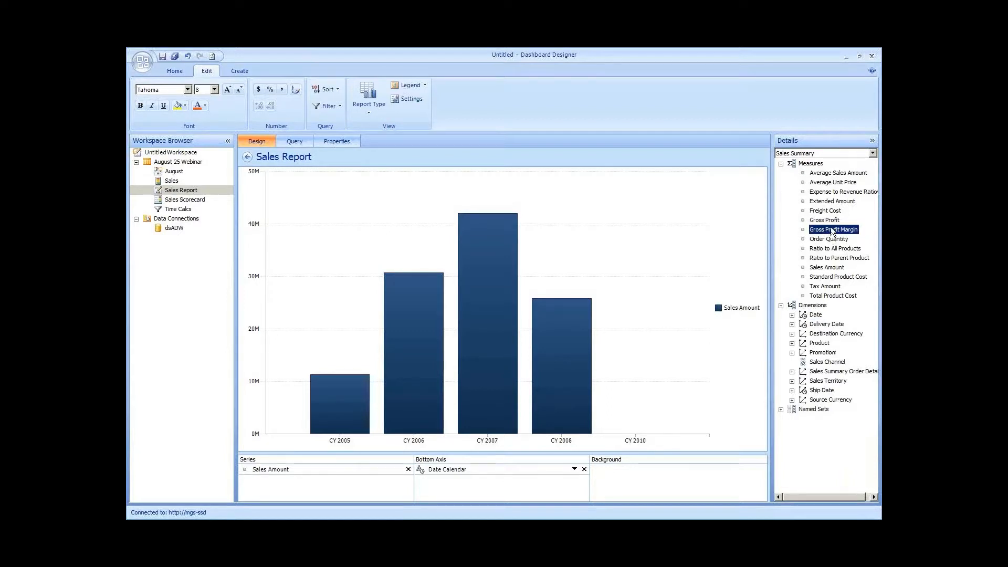
{"action": "left_click_drag", "start_coordinate": [831, 229], "coordinate": [272, 490]}
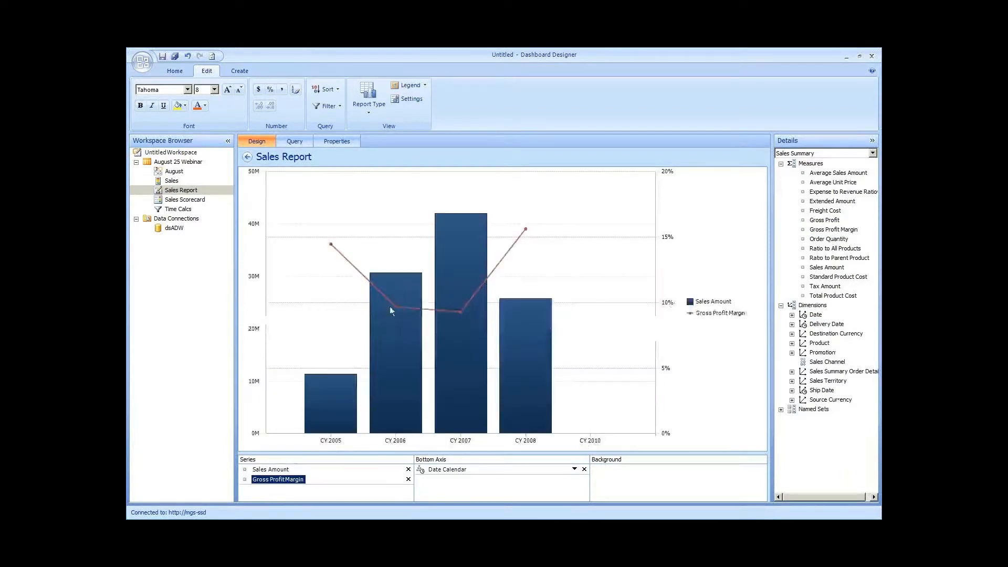
{"action": "mouse_move", "coordinate": [403, 313]}
{"action": "mouse_move", "coordinate": [457, 367]}
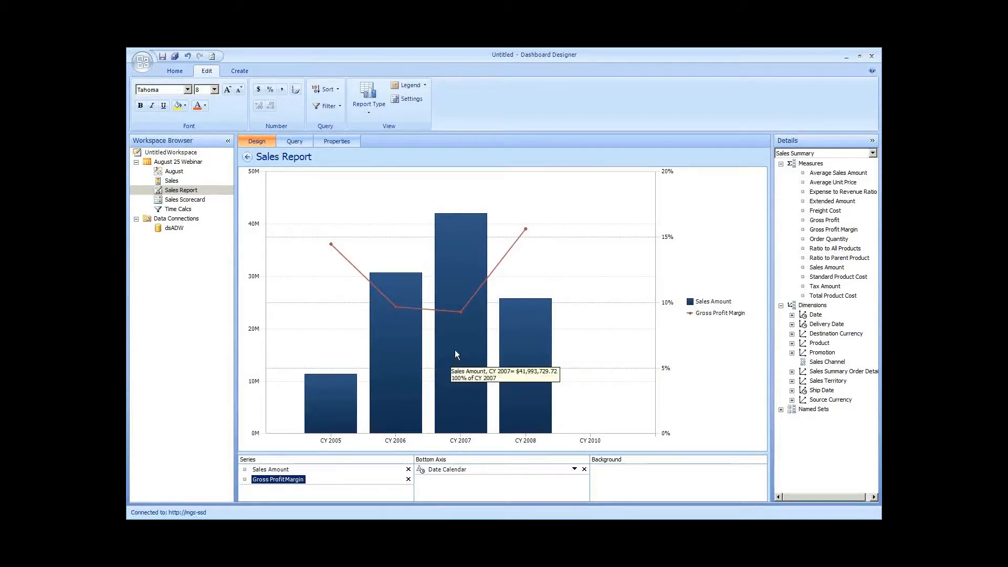
Step: Add the Sales Territory hierarchy to the report's Background
{"action": "double_click", "coordinate": [794, 166]}
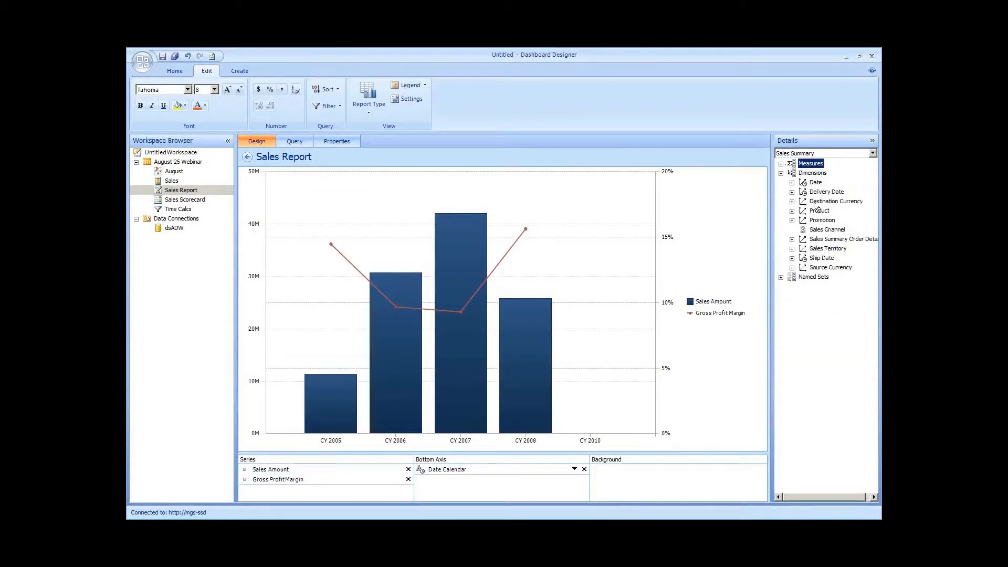
{"action": "left_click", "coordinate": [791, 248]}
{"action": "left_click_drag", "start_coordinate": [839, 258], "coordinate": [630, 476]}
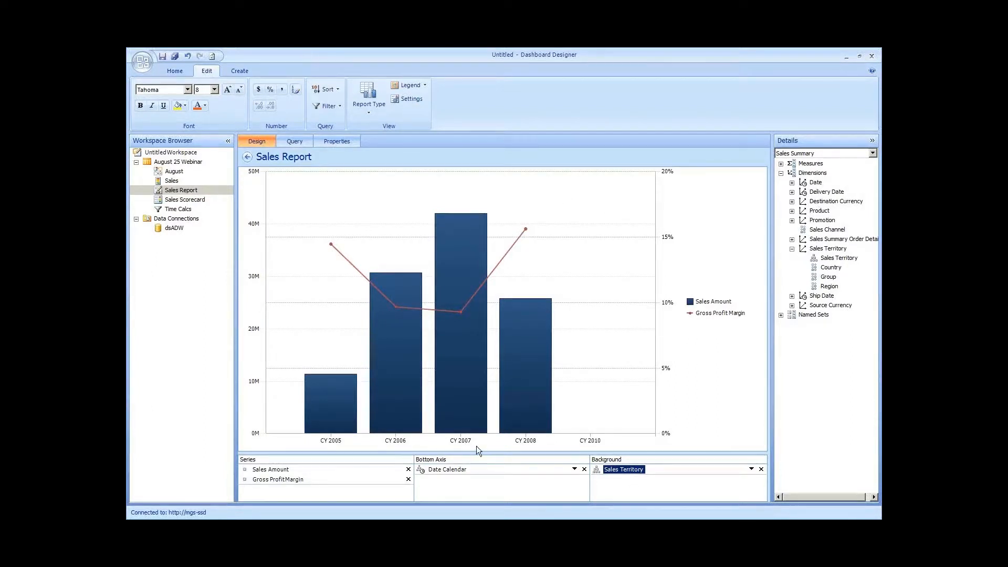
Step: Filter the empty axis items out of the chart and save the Sales Report
{"action": "right_click", "coordinate": [462, 441]}
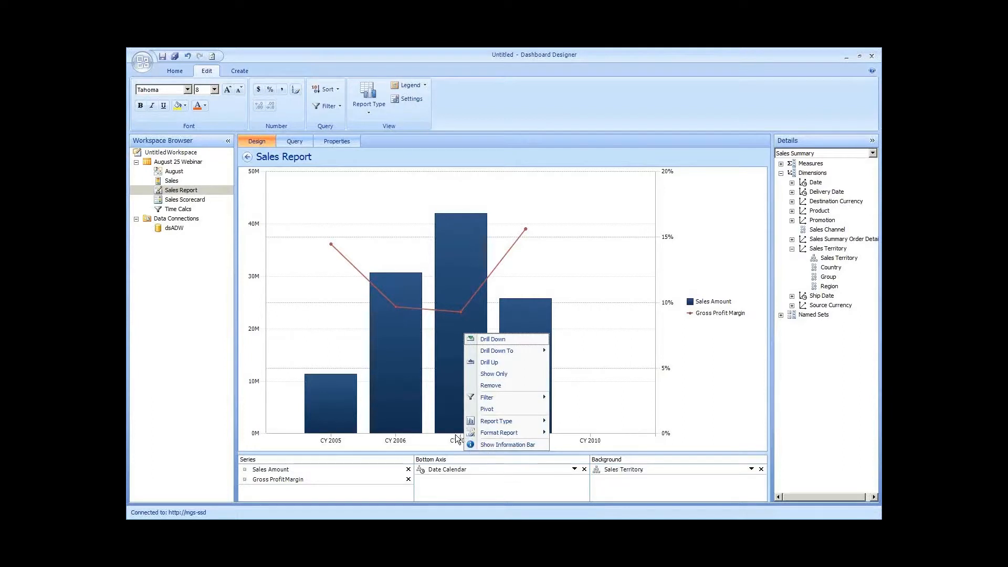
{"action": "mouse_move", "coordinate": [499, 397]}
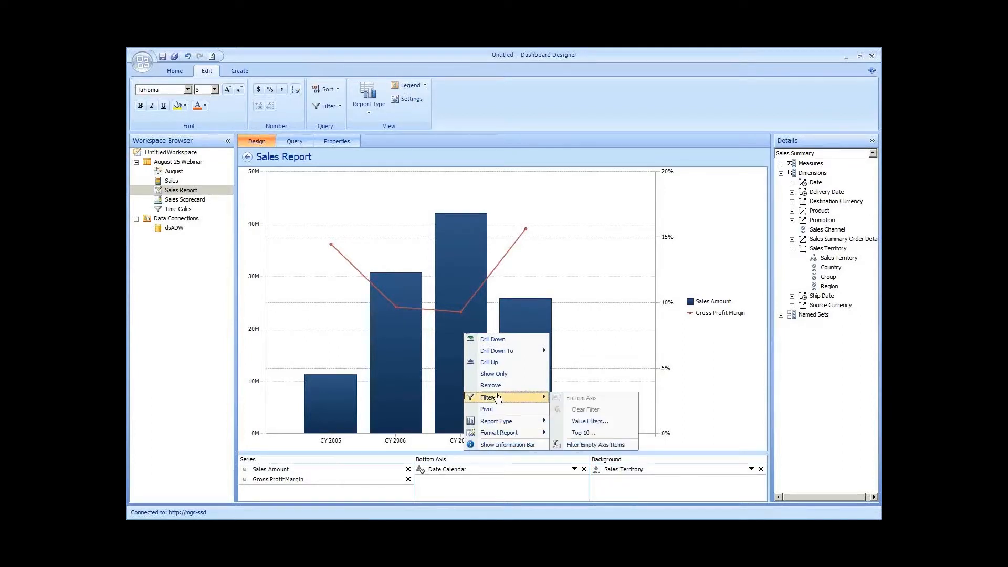
{"action": "left_click", "coordinate": [604, 445]}
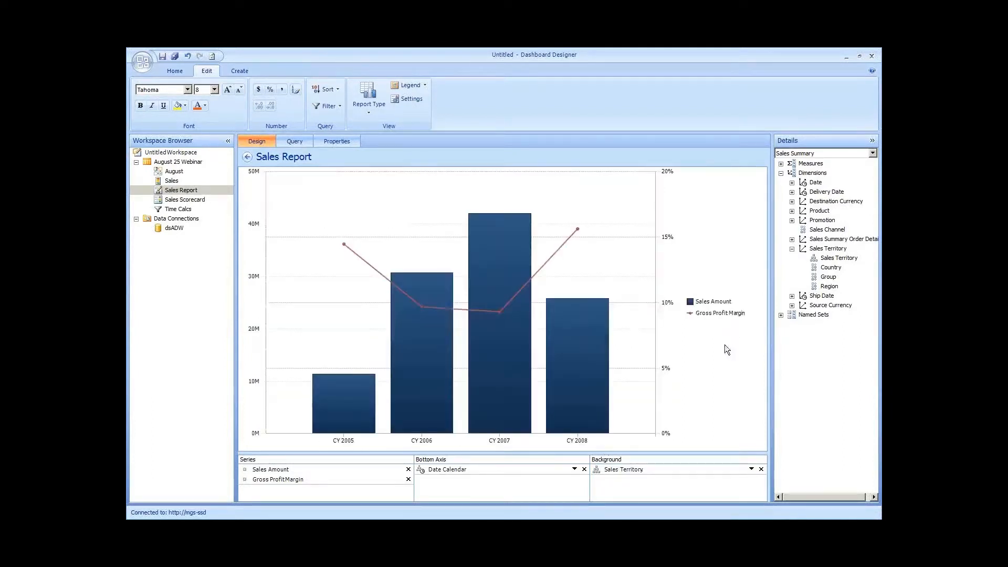
{"action": "right_click", "coordinate": [705, 327]}
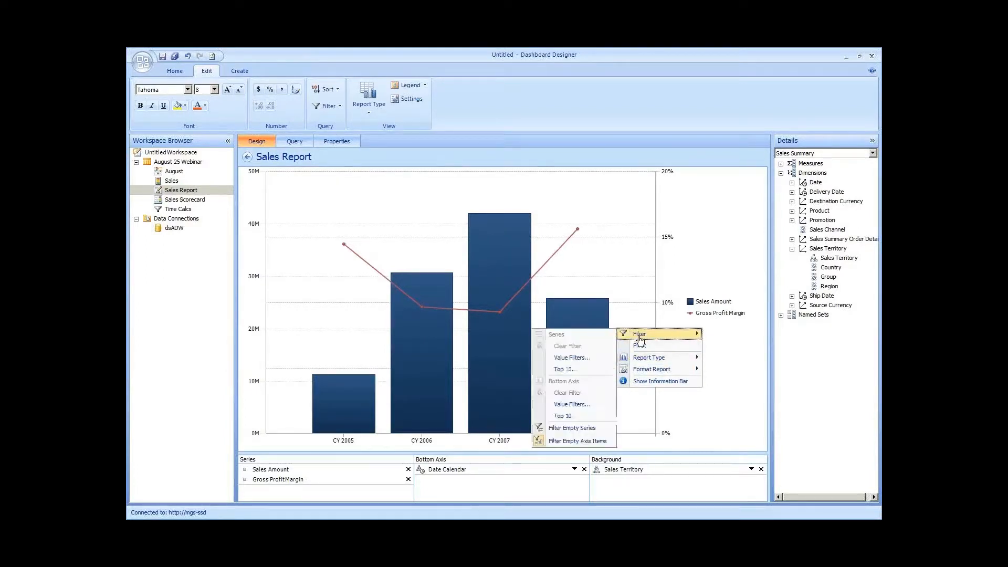
{"action": "left_click", "coordinate": [551, 438]}
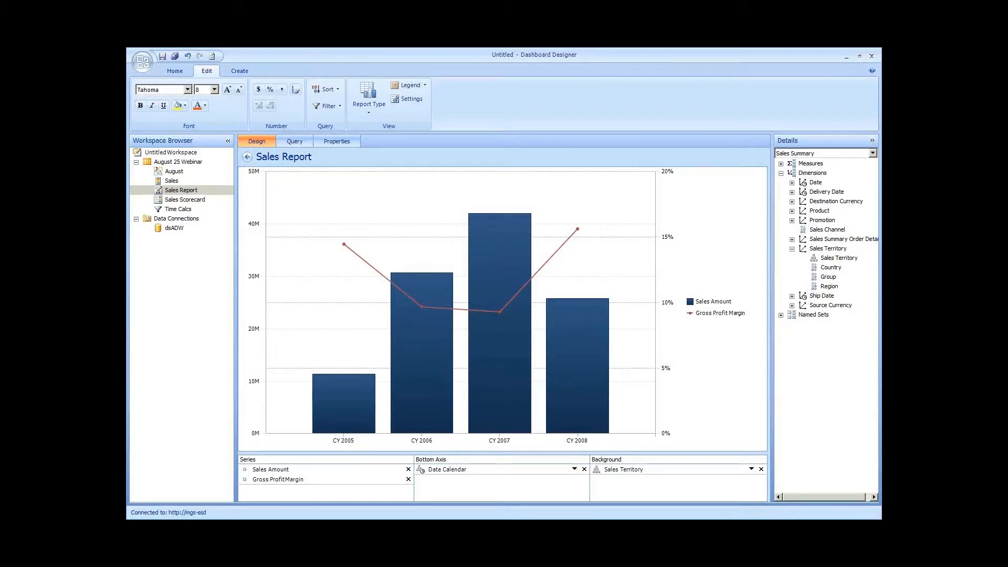
{"action": "right_click", "coordinate": [211, 191]}
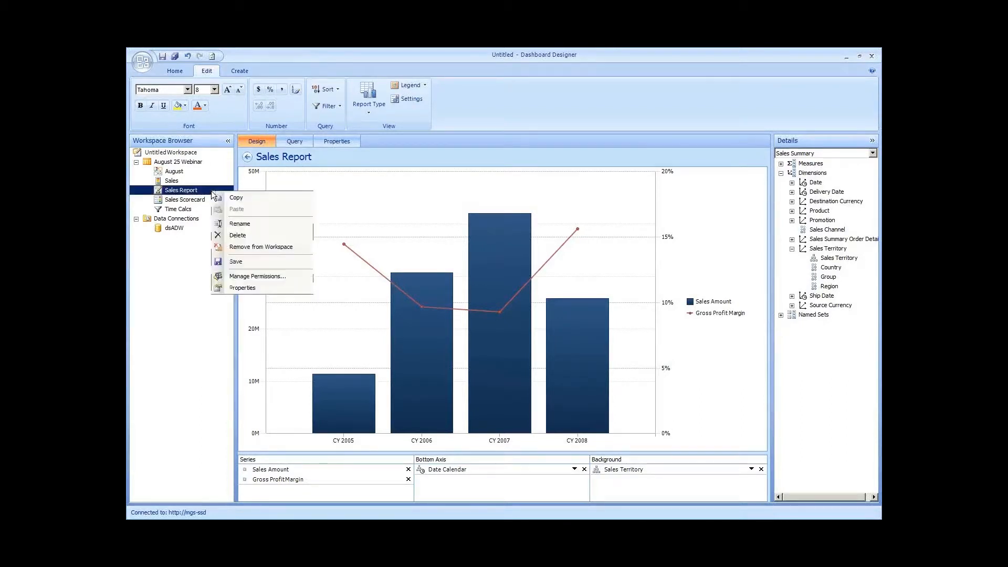
{"action": "left_click", "coordinate": [240, 262]}
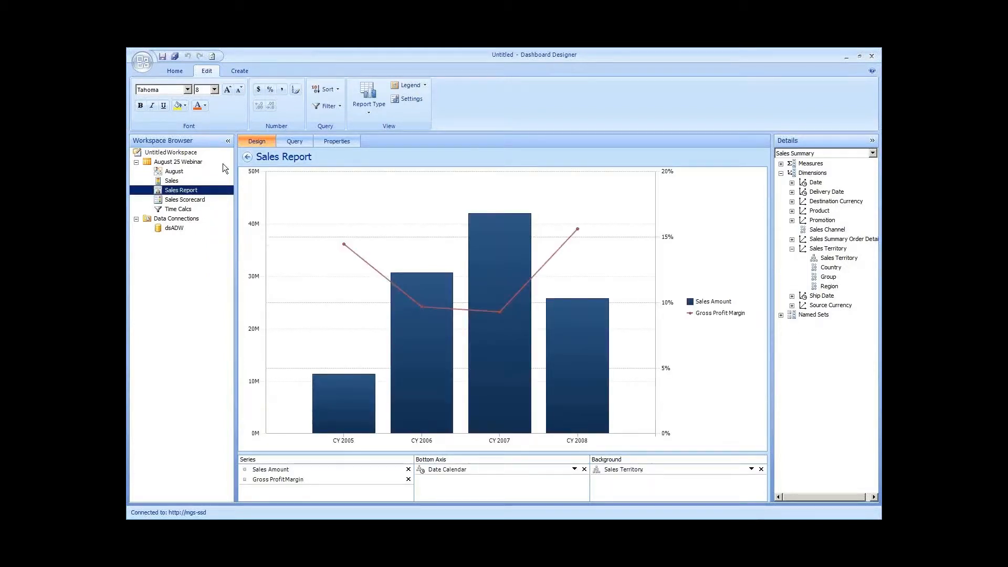
Step: Add the Sales Report from the August 25 Webinar reports to the Right Column of the August dashboard
{"action": "left_click", "coordinate": [168, 175]}
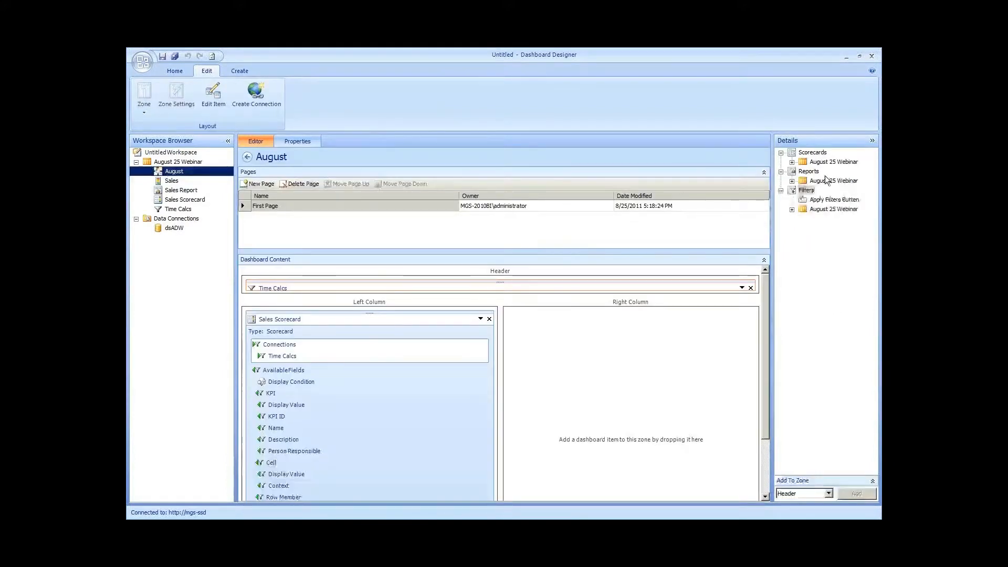
{"action": "left_click", "coordinate": [792, 180]}
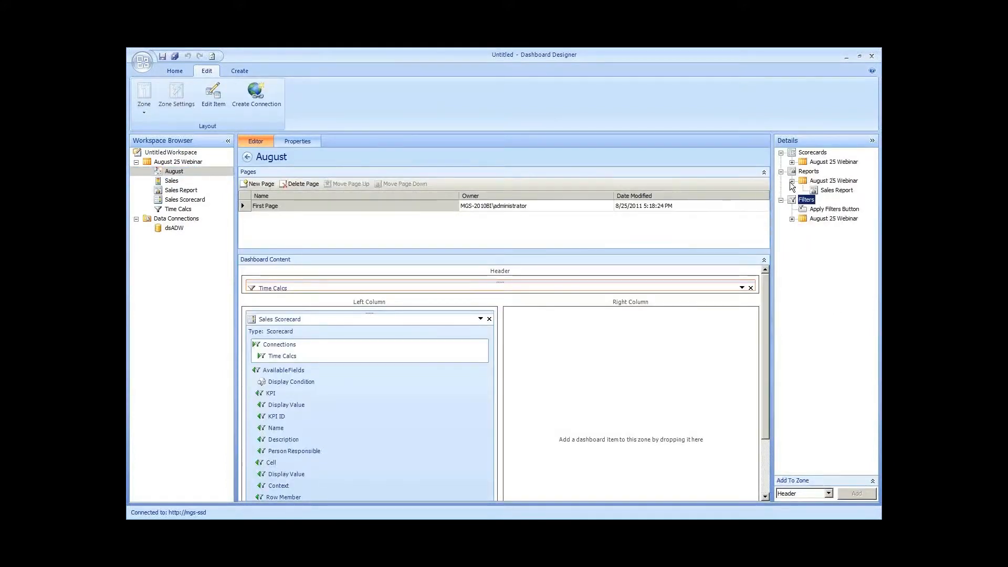
{"action": "left_click", "coordinate": [835, 190]}
{"action": "left_click_drag", "start_coordinate": [835, 198], "coordinate": [619, 345]}
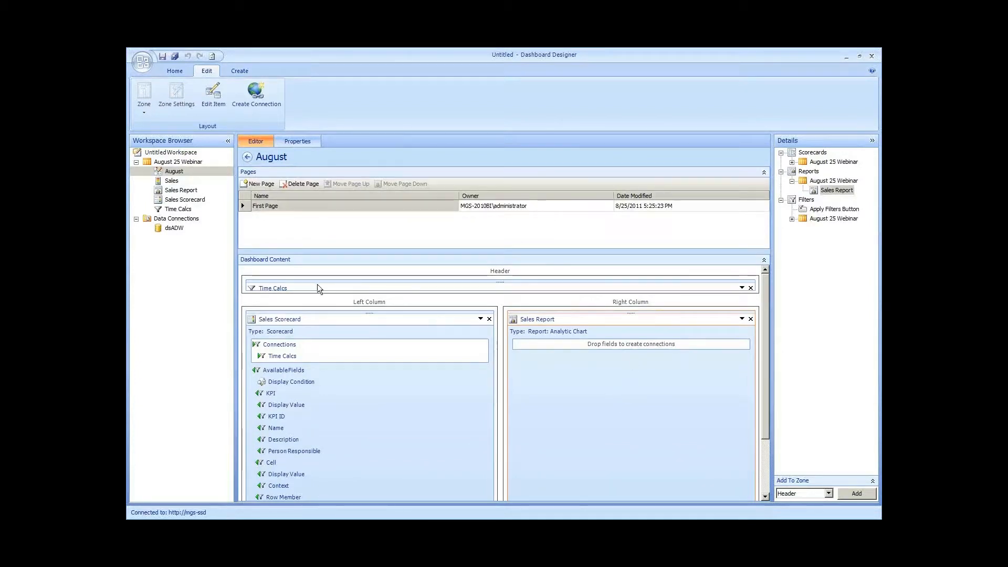
Step: Connect the Time Calcs filter's Member Unique Name to the Date Calendar field of the Sales Report
{"action": "mouse_move", "coordinate": [318, 286]}
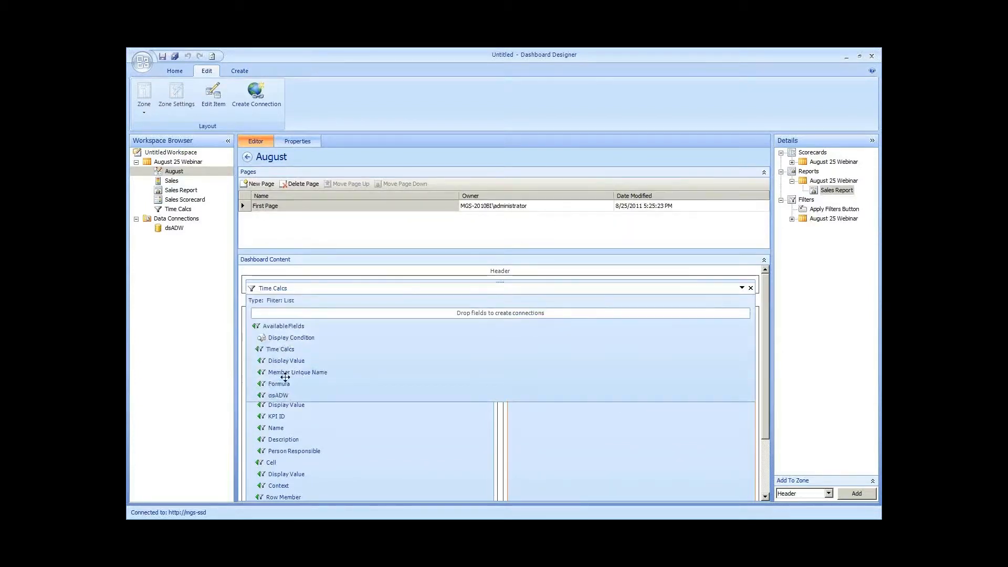
{"action": "left_click_drag", "start_coordinate": [284, 372], "coordinate": [536, 322]}
{"action": "left_click", "coordinate": [464, 267]}
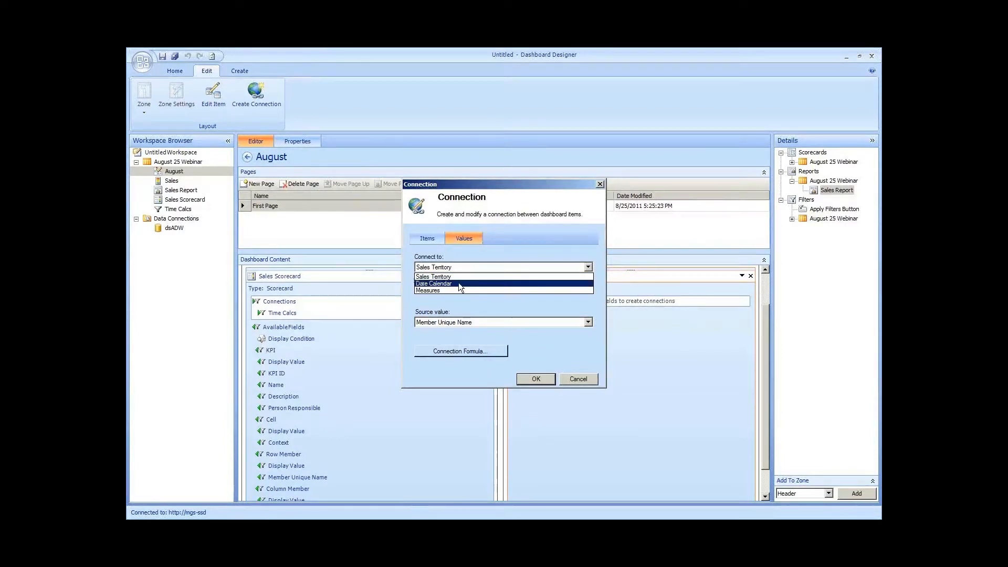
{"action": "left_click", "coordinate": [458, 283]}
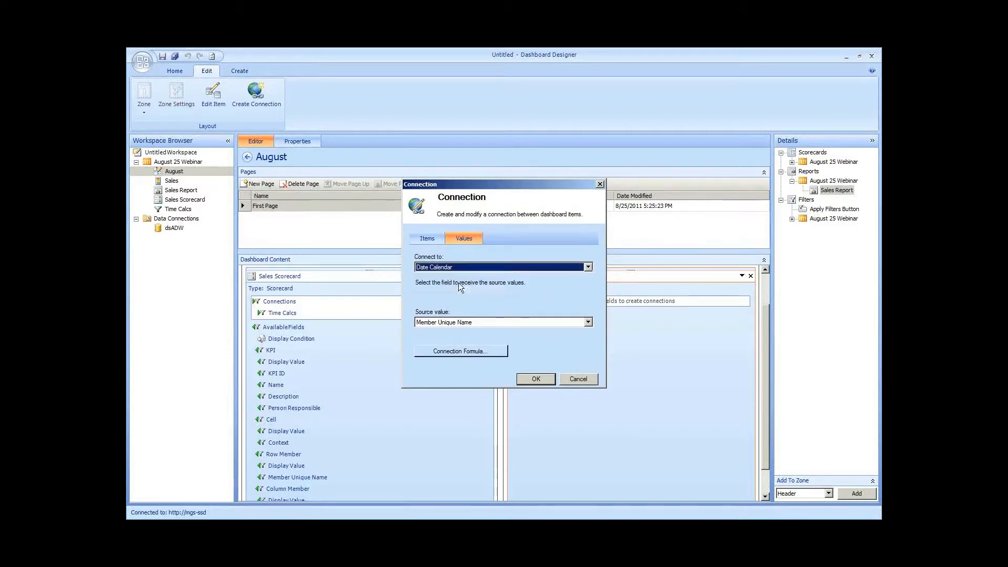
{"action": "left_click", "coordinate": [493, 323]}
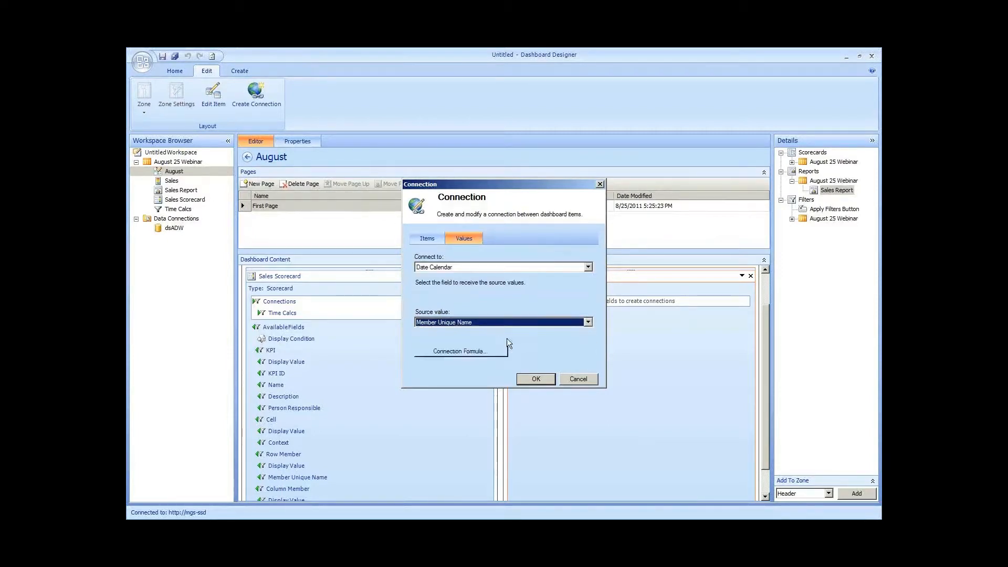
{"action": "left_click", "coordinate": [547, 381]}
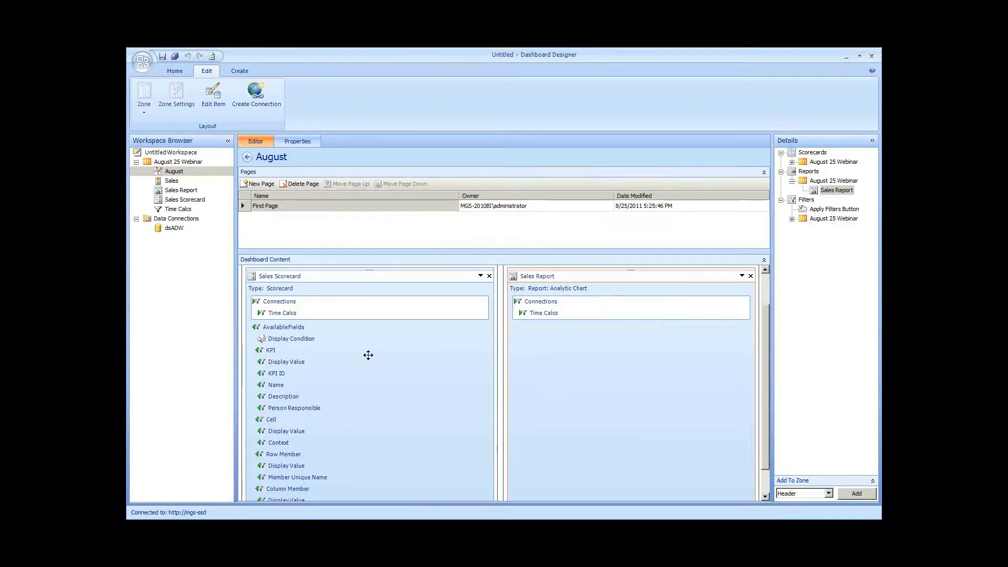
Step: Connect the Sales Scorecard's Row Member Unique Name to the Sales Territory field of the Sales Report
{"action": "scroll", "coordinate": [367, 353], "scroll_direction": "down", "scroll_amount": 1}
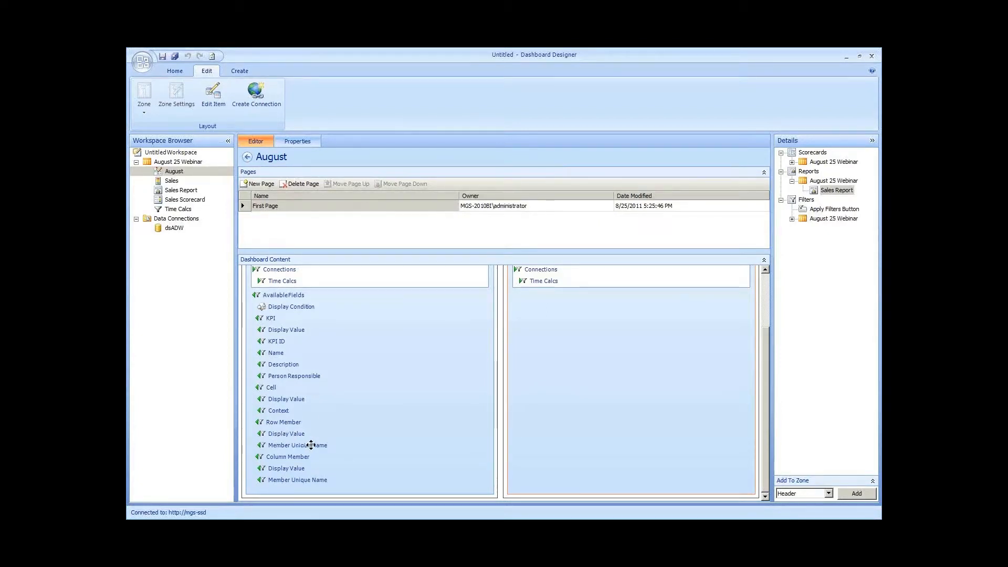
{"action": "left_click_drag", "start_coordinate": [314, 444], "coordinate": [555, 367]}
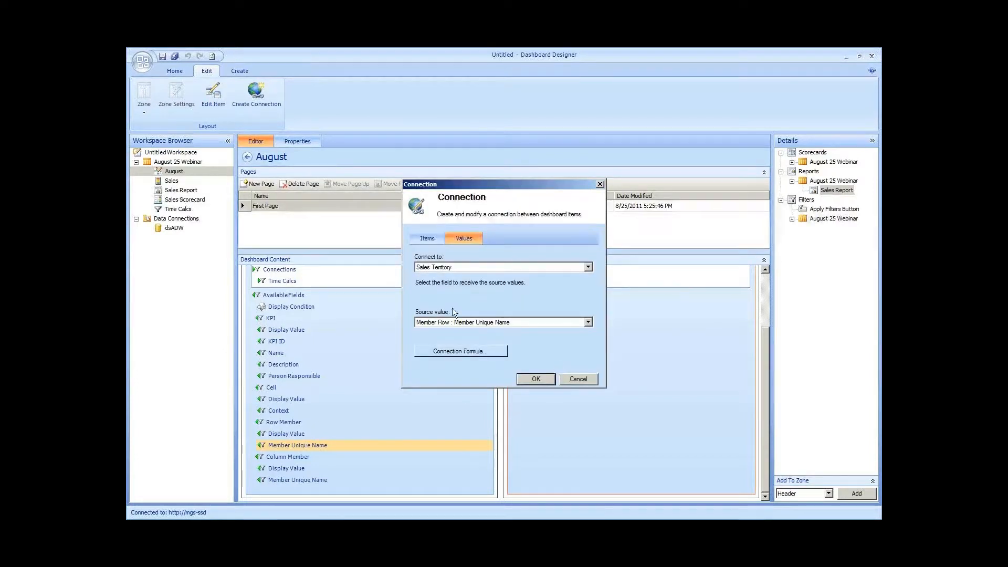
{"action": "left_click", "coordinate": [439, 267]}
{"action": "left_click", "coordinate": [454, 278]}
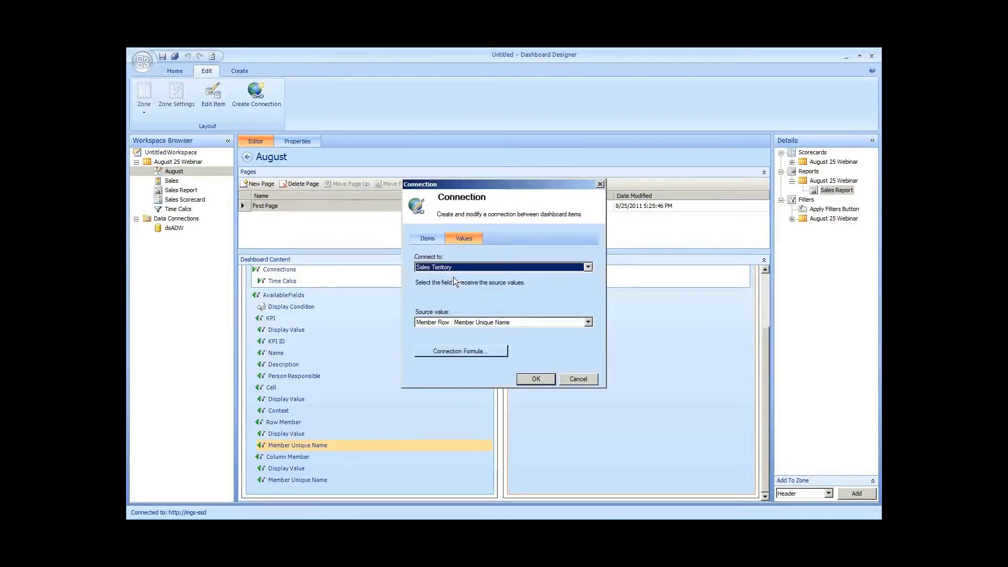
{"action": "left_click", "coordinate": [481, 321]}
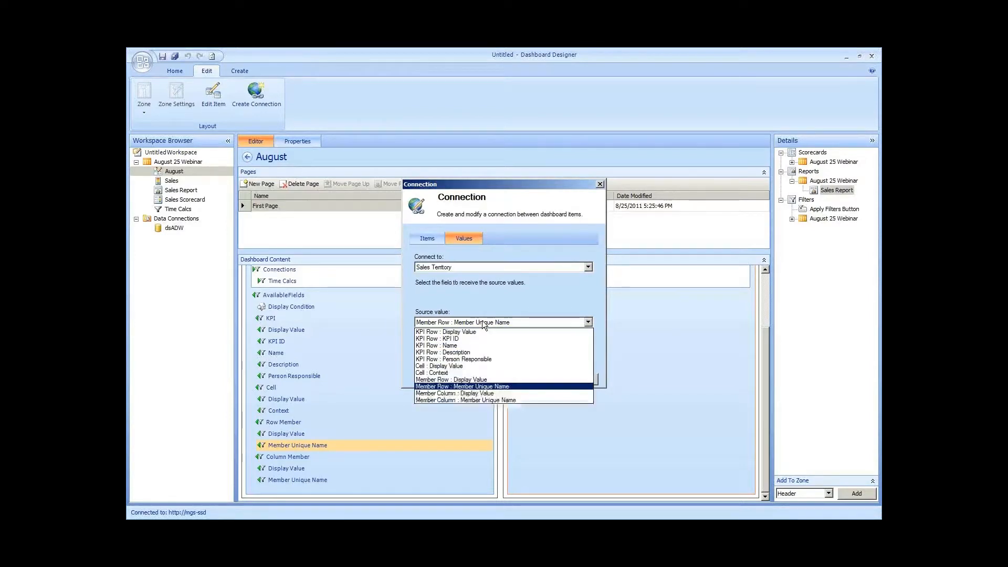
{"action": "left_click", "coordinate": [482, 321]}
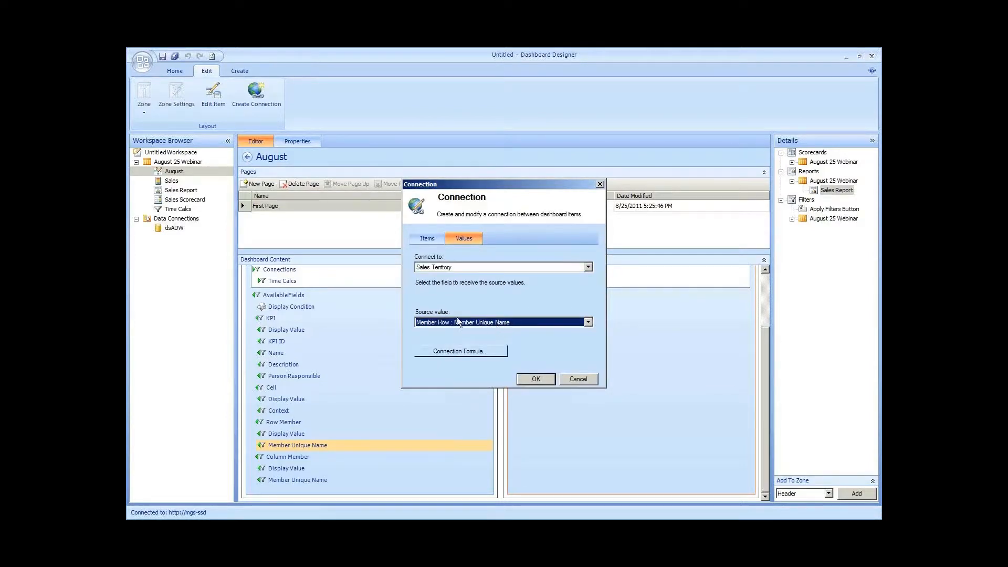
{"action": "left_click", "coordinate": [521, 380]}
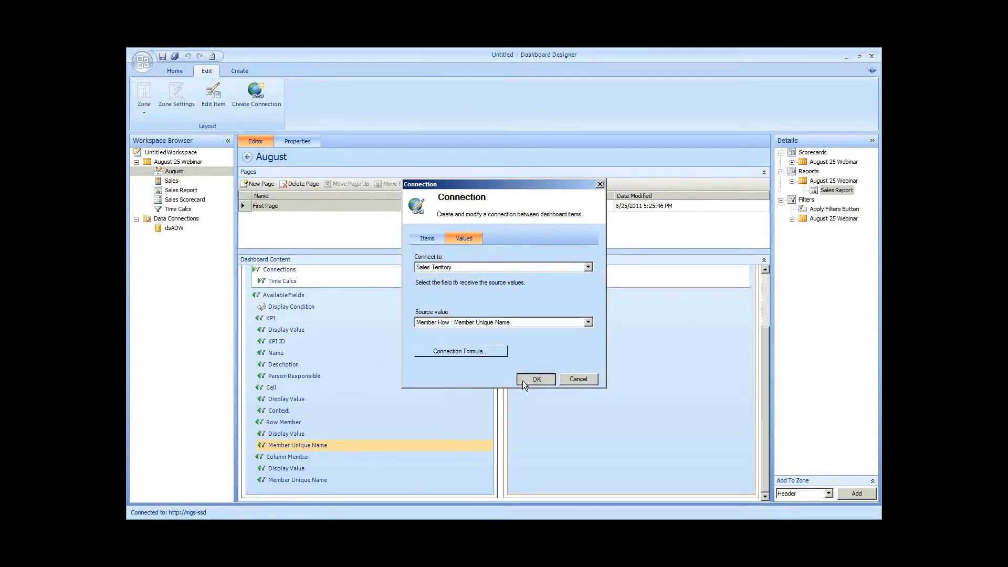
Step: Deploy the August dashboard to SharePoint and maximize the browser window showing its First Page
{"action": "right_click", "coordinate": [216, 172]}
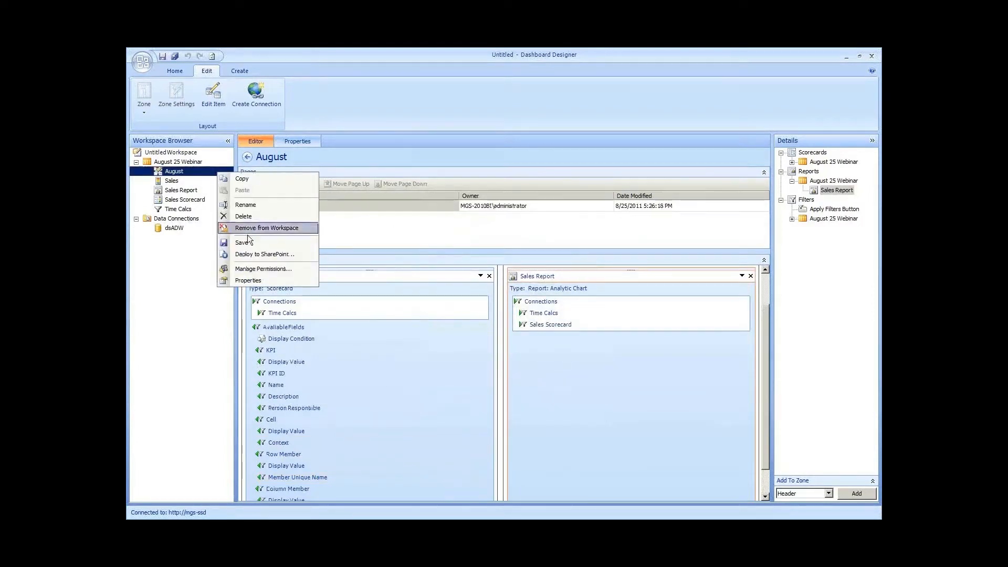
{"action": "left_click", "coordinate": [265, 254]}
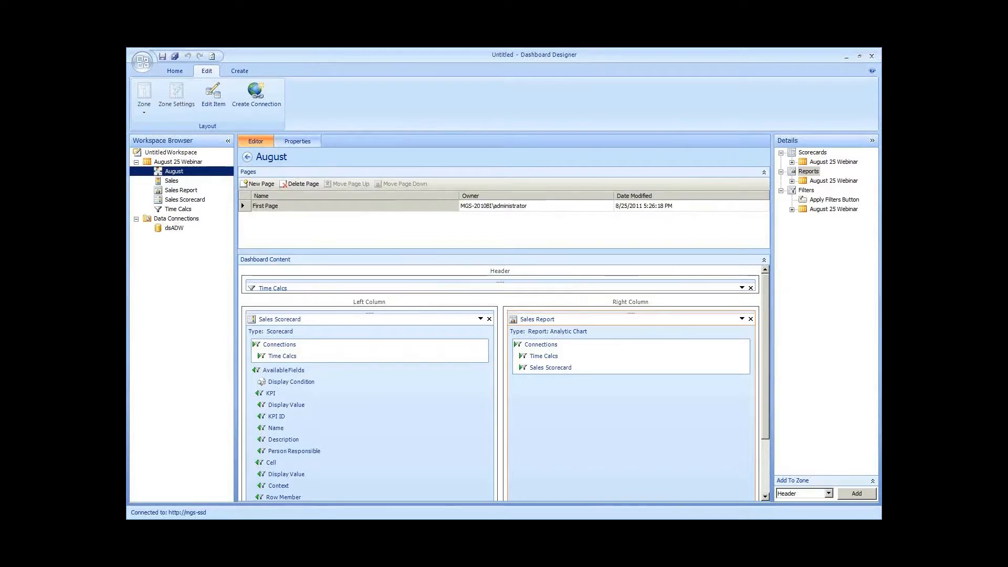
{"action": "left_click_drag", "start_coordinate": [188, 192], "coordinate": [658, 172]}
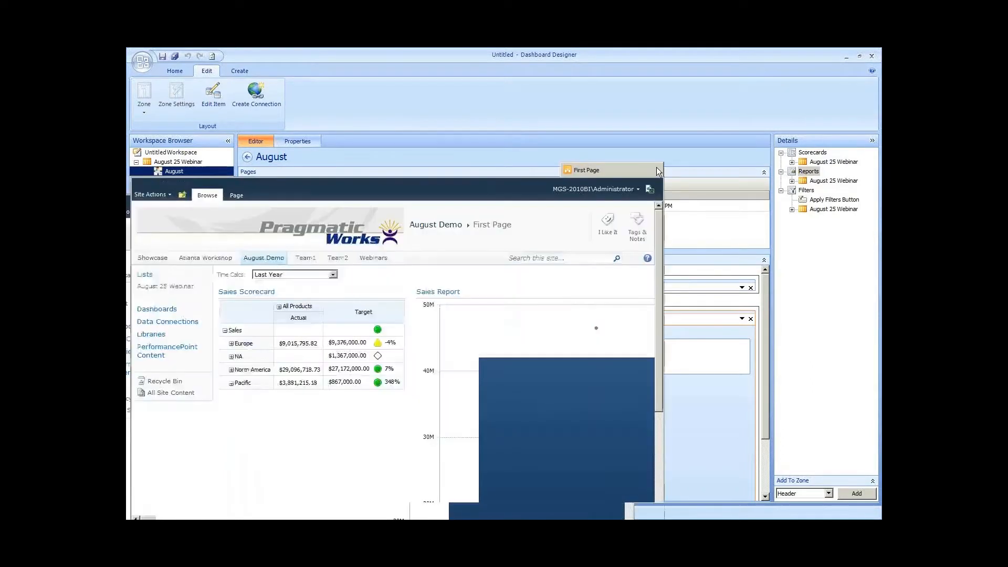
{"action": "left_click", "coordinate": [650, 154]}
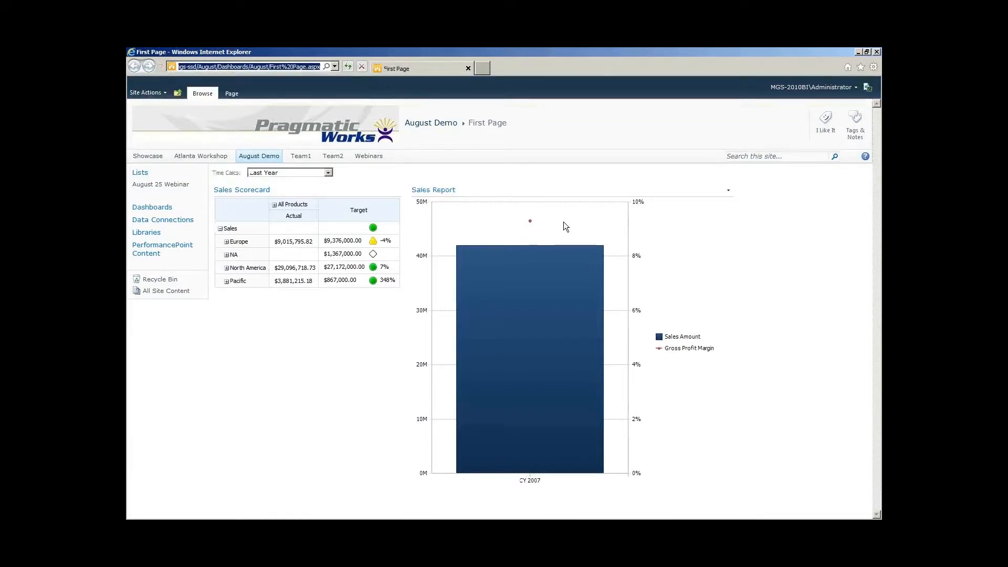
Step: Test the Time Calcs filter on the deployed page with Rolling Months, This Month and Last Year Rolling Months
{"action": "left_click", "coordinate": [328, 173]}
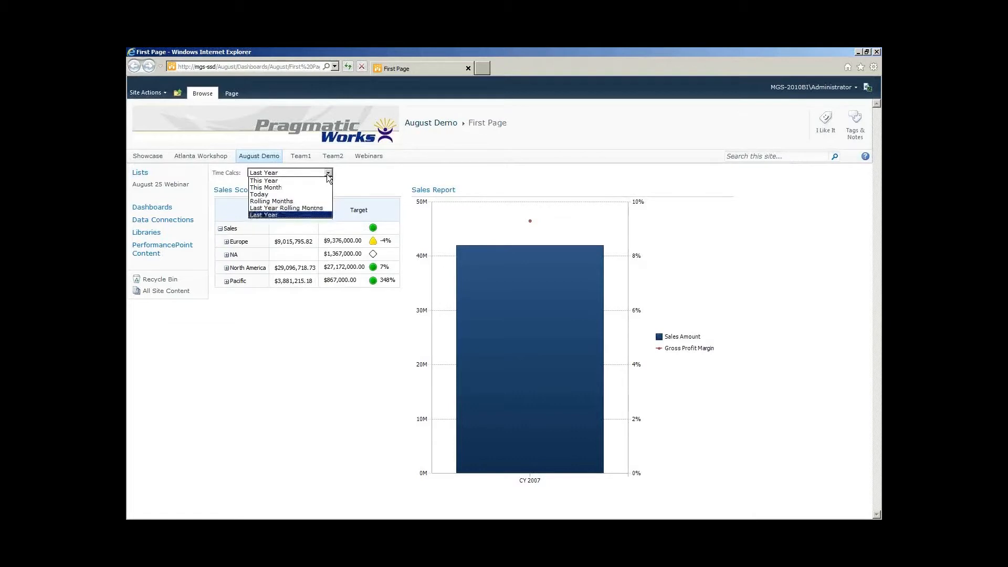
{"action": "left_click", "coordinate": [309, 201]}
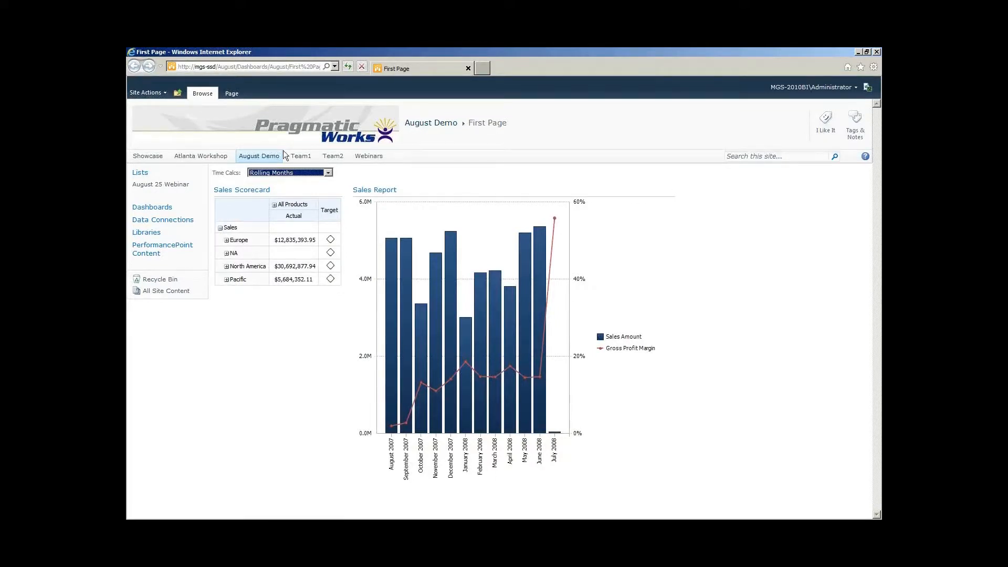
{"action": "left_click", "coordinate": [285, 173]}
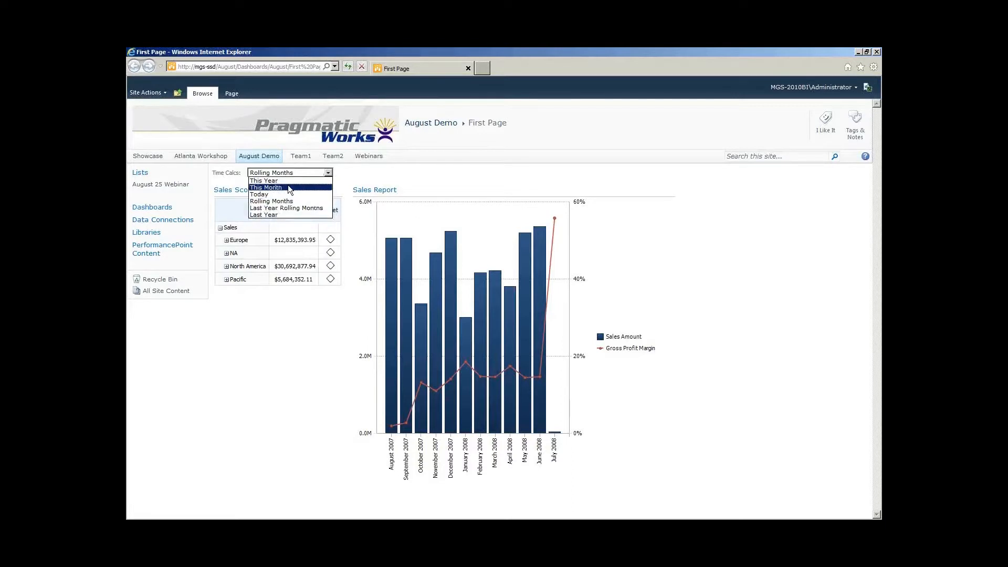
{"action": "left_click", "coordinate": [288, 188]}
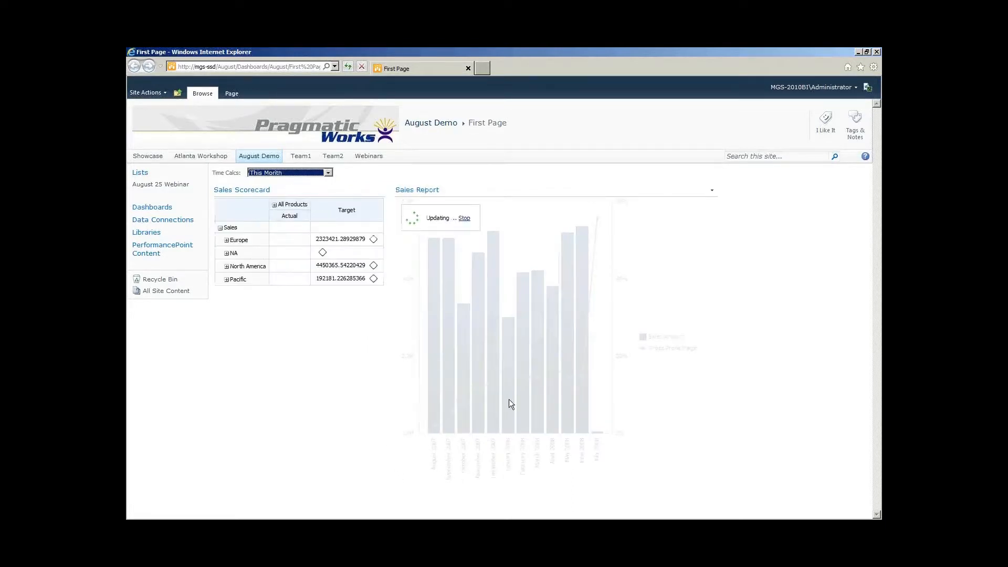
{"action": "left_click", "coordinate": [301, 173]}
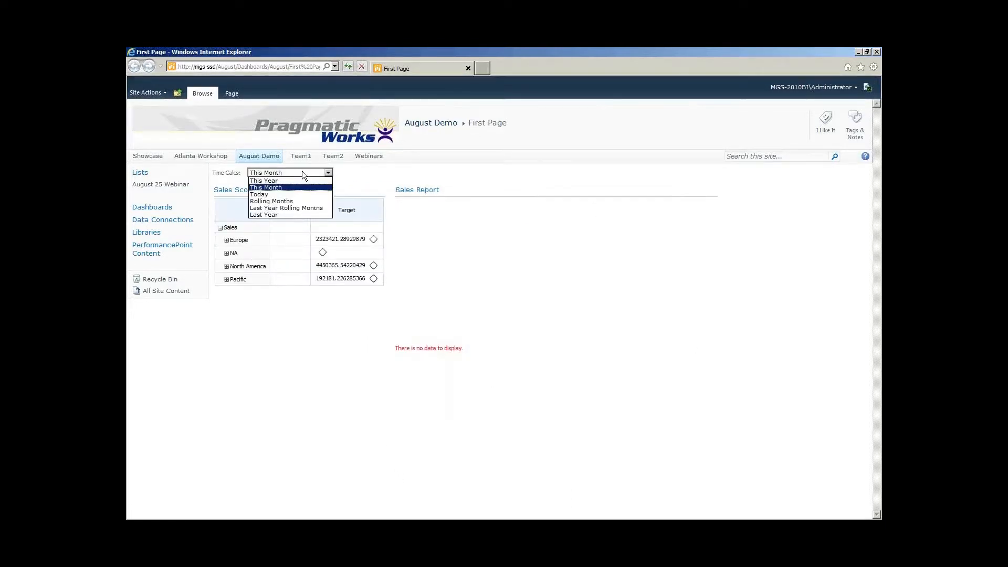
{"action": "left_click", "coordinate": [299, 208]}
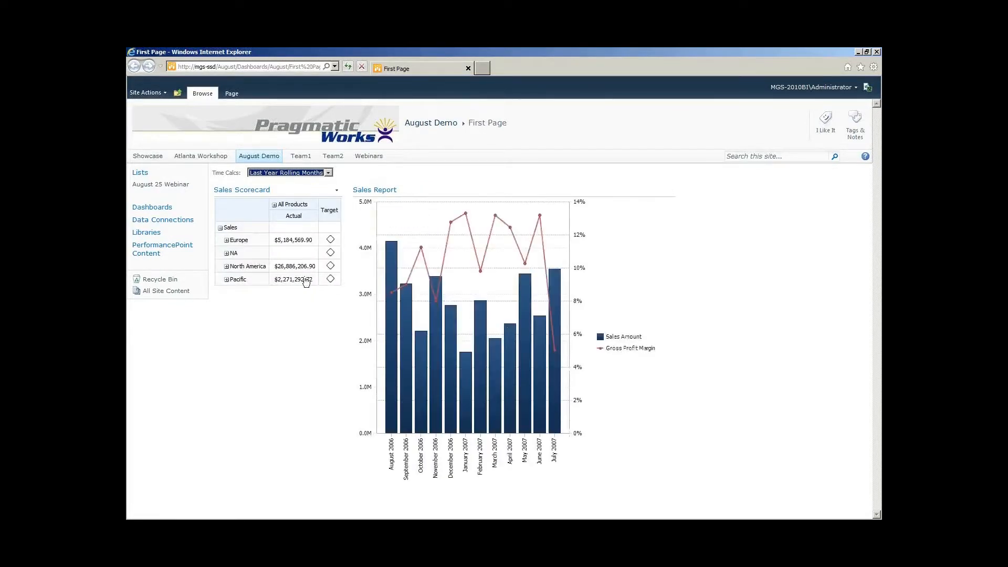
Step: Check how the Sales Report responds to selecting Europe, NA, North America and Pacific in the Sales Scorecard
{"action": "left_click", "coordinate": [242, 243]}
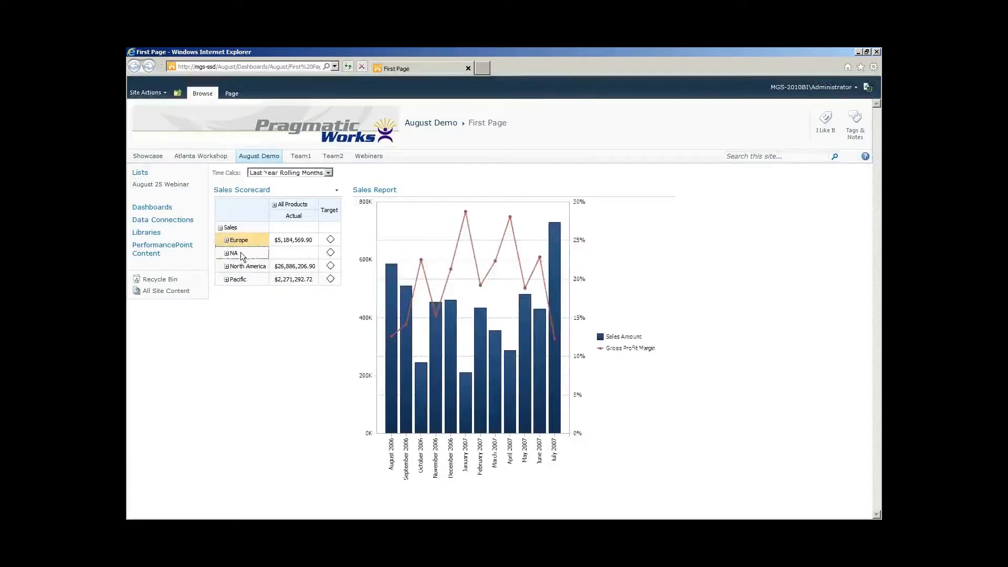
{"action": "left_click", "coordinate": [240, 254]}
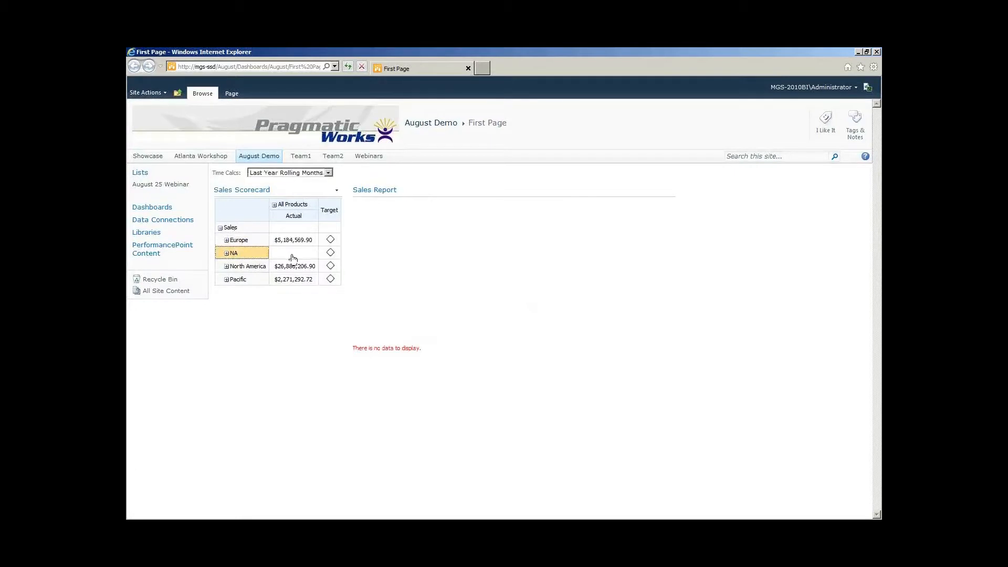
{"action": "left_click", "coordinate": [249, 268]}
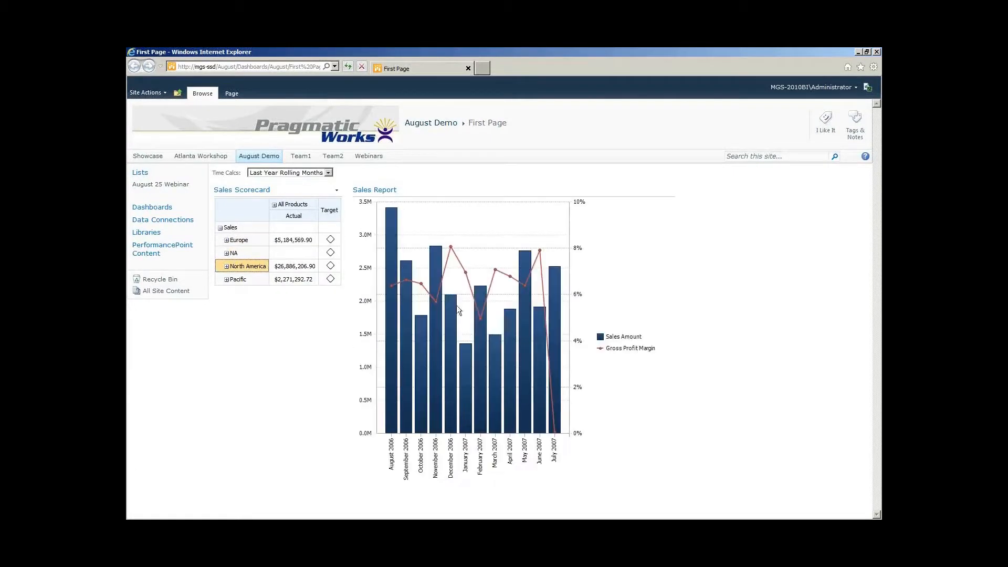
{"action": "left_click", "coordinate": [242, 279]}
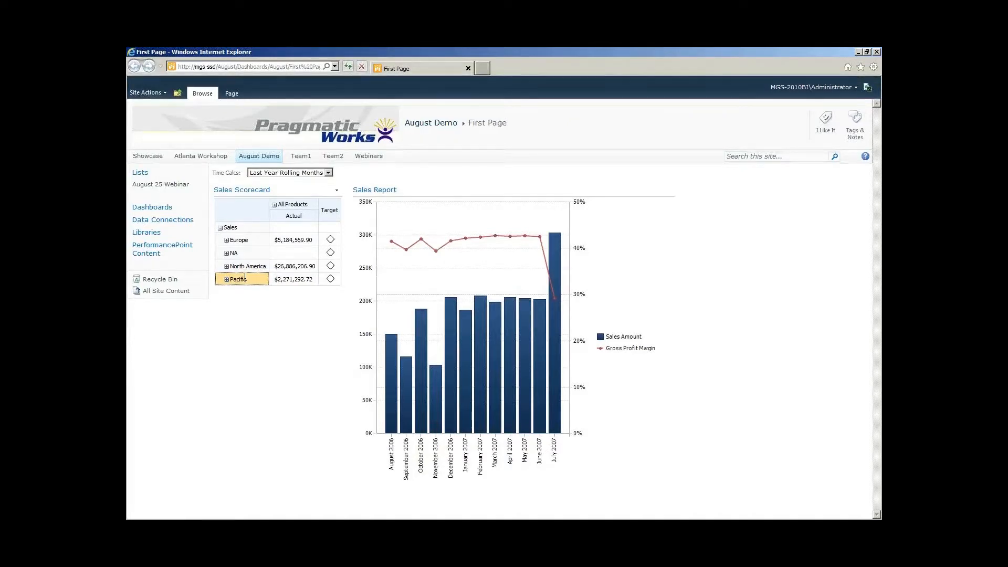
Step: Expand All Products in the scorecard and check the chart's response to the Europe values of each product category
{"action": "left_click", "coordinate": [275, 206]}
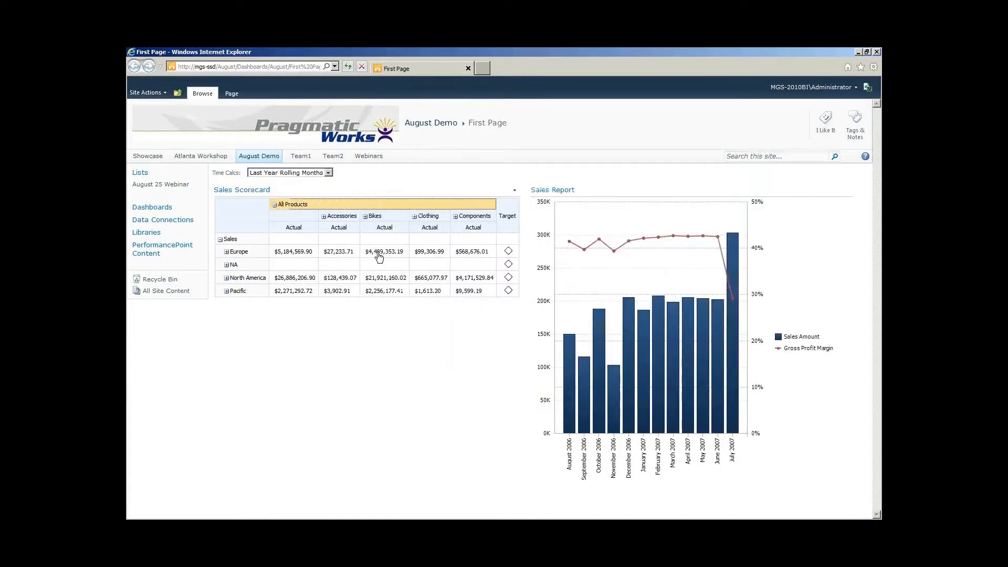
{"action": "left_click", "coordinate": [379, 253]}
{"action": "left_click", "coordinate": [429, 253]}
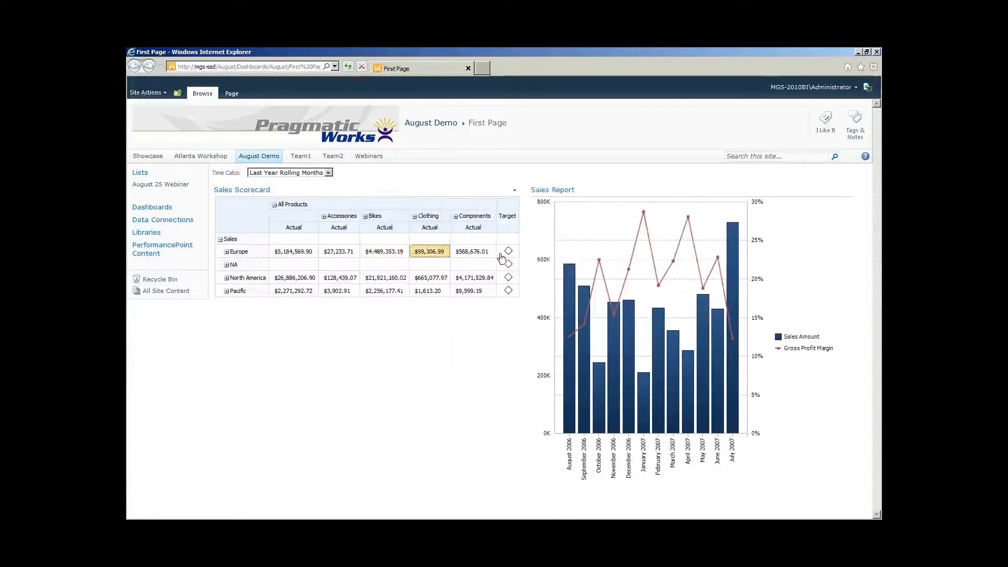
{"action": "left_click", "coordinate": [472, 252]}
{"action": "left_click", "coordinate": [382, 253]}
{"action": "left_click", "coordinate": [333, 254]}
{"action": "left_click", "coordinate": [295, 255]}
{"action": "left_click", "coordinate": [336, 254]}
{"action": "left_click", "coordinate": [379, 253]}
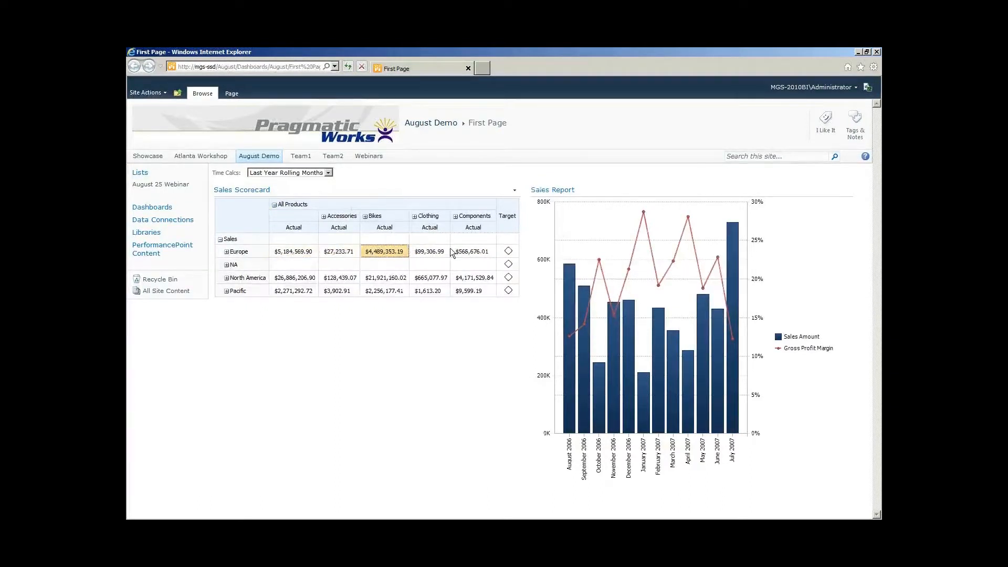
{"action": "left_click", "coordinate": [483, 253]}
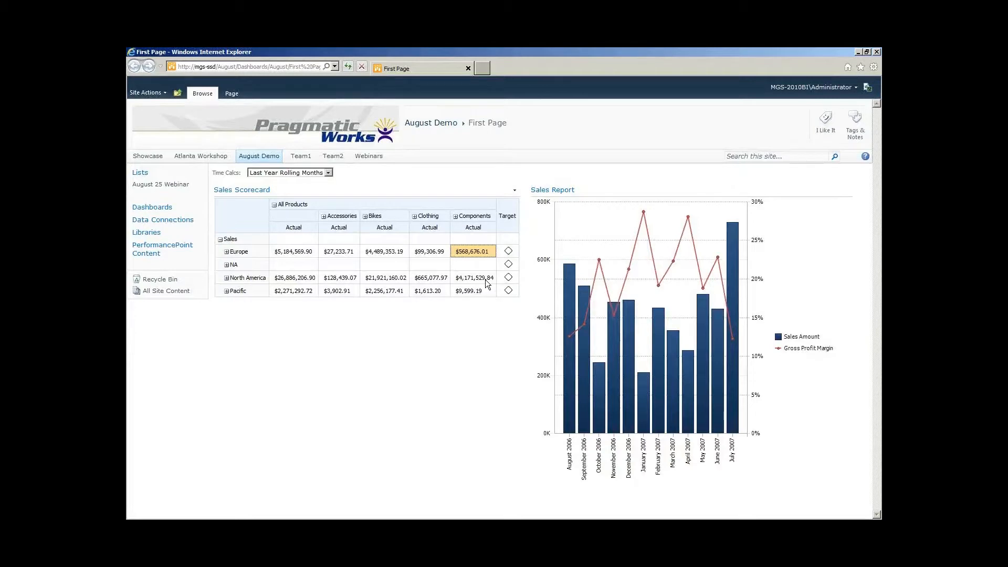
Step: Switch to Dashboard Designer, add the Product Categories hierarchy to the Sales Report's Series above Sales Amount, and save the report
{"action": "key", "text": "alt"}
{"action": "key", "text": "alt+Tab"}
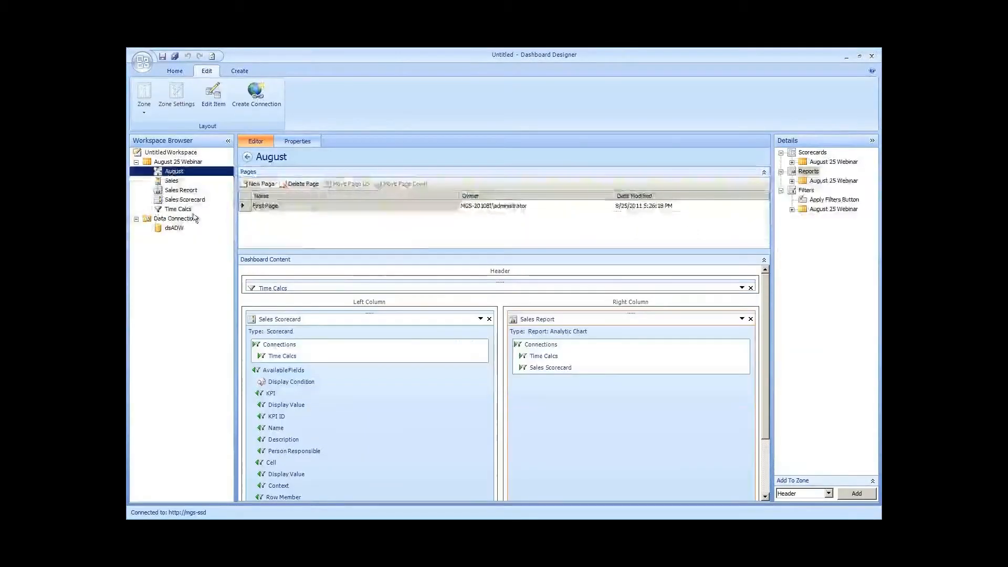
{"action": "left_click", "coordinate": [187, 191]}
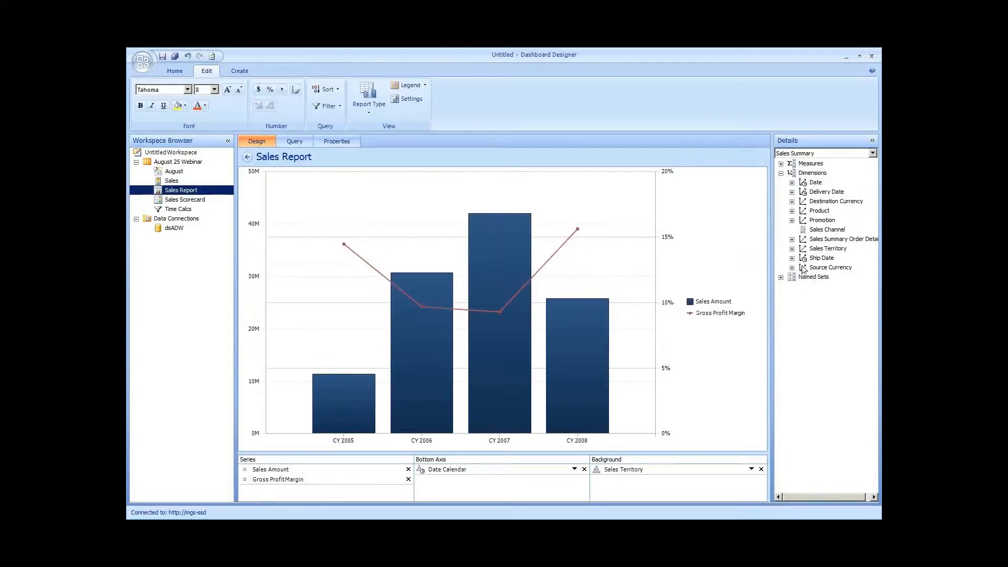
{"action": "left_click", "coordinate": [791, 210]}
{"action": "left_click", "coordinate": [841, 222]}
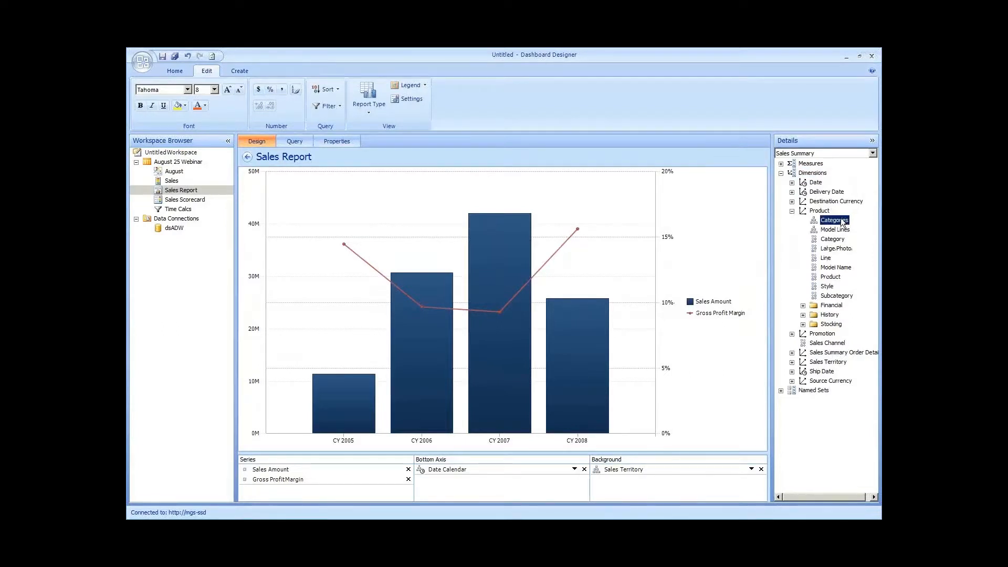
{"action": "left_click_drag", "start_coordinate": [841, 222], "coordinate": [319, 466]}
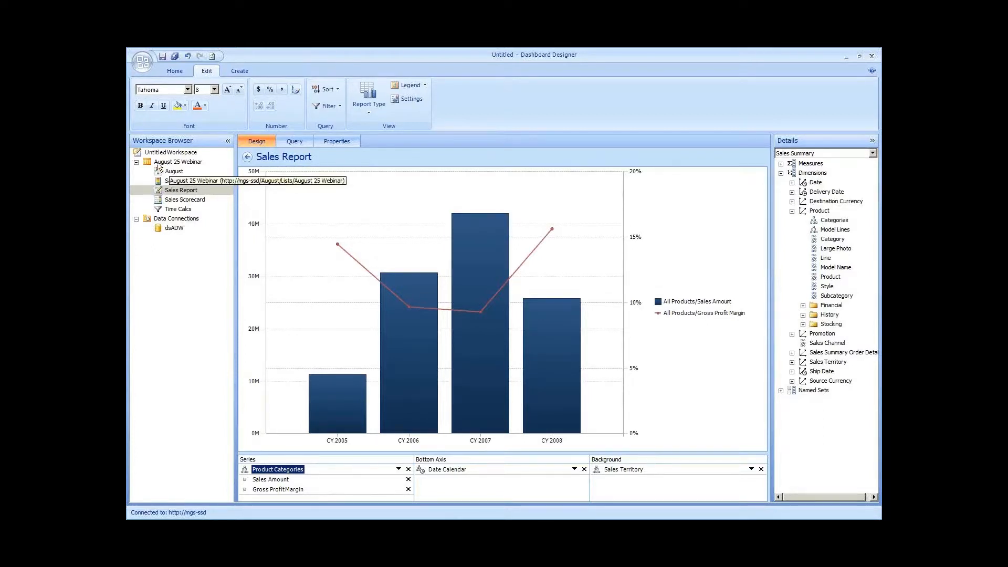
{"action": "right_click", "coordinate": [186, 194]}
{"action": "left_click", "coordinate": [226, 261]}
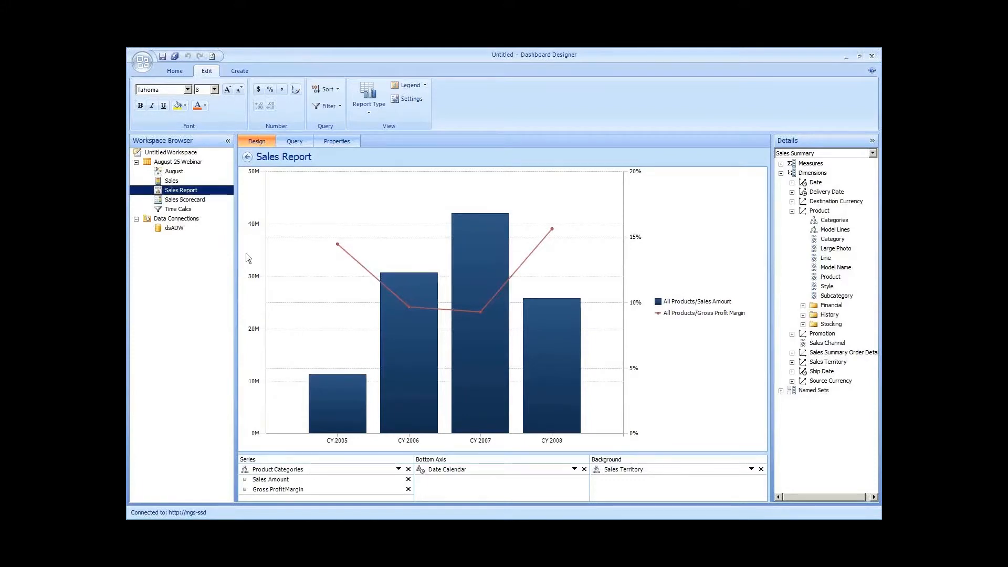
Step: Open the August dashboard and locate the Sales Scorecard's Column Member fields in its content
{"action": "left_click", "coordinate": [173, 172]}
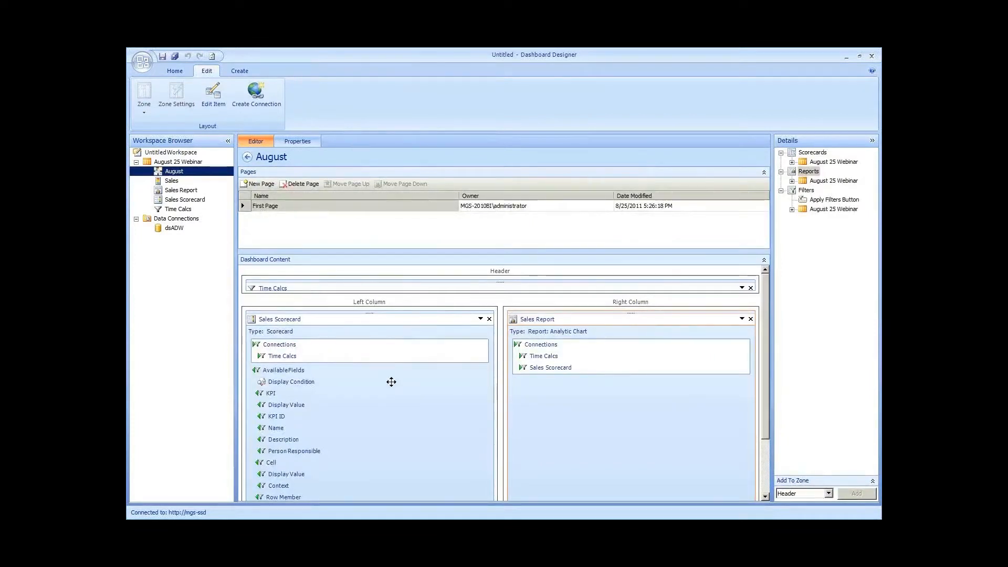
{"action": "left_click_drag", "start_coordinate": [767, 352], "coordinate": [766, 389]}
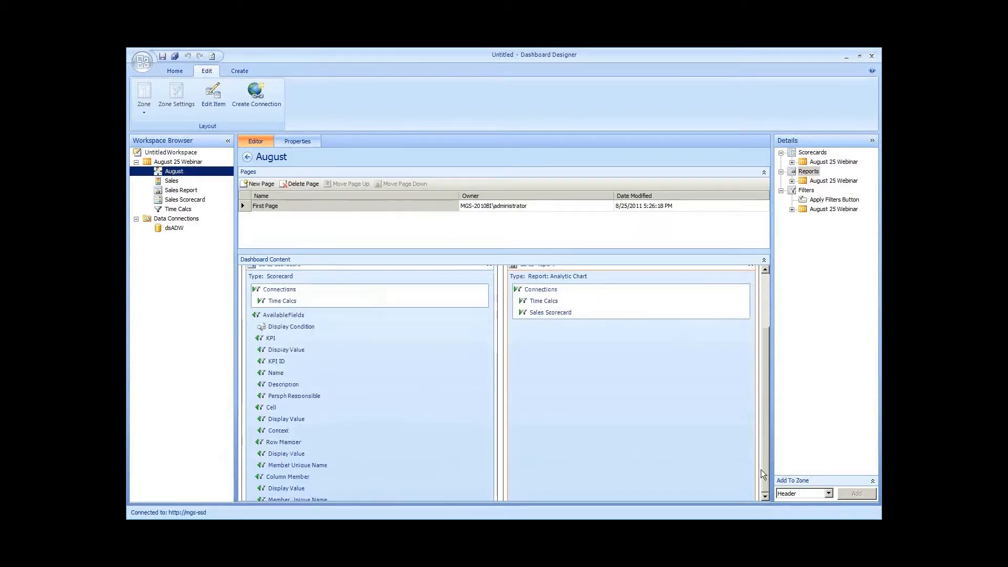
Step: Connect the Sales Scorecard's column Member Unique Name to the Sales Report, with Product Categories as the receiving field
{"action": "scroll", "coordinate": [762, 474], "scroll_direction": "down", "scroll_amount": 1}
{"action": "scroll", "coordinate": [293, 423], "scroll_direction": "up", "scroll_amount": 2}
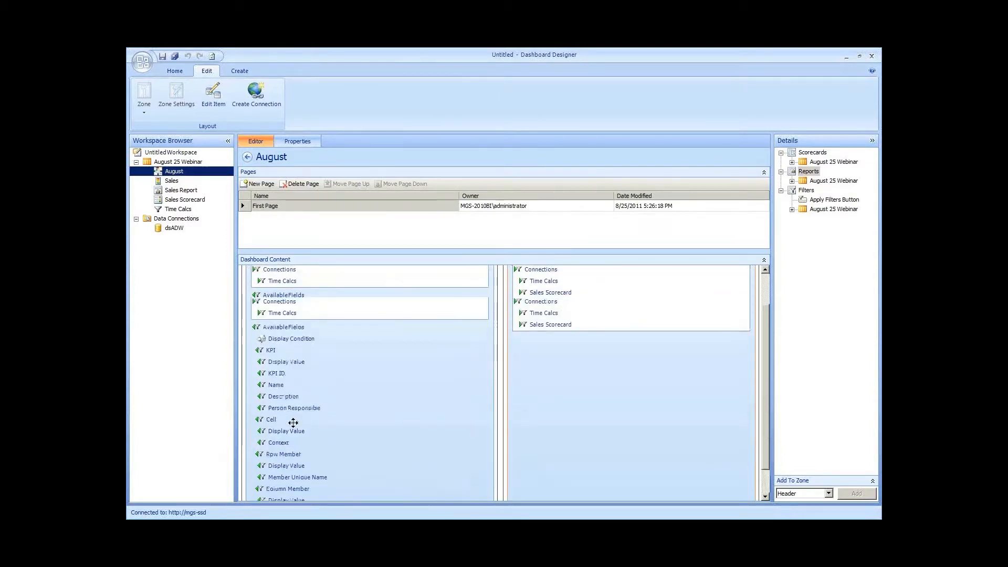
{"action": "scroll", "coordinate": [293, 423], "scroll_direction": "down", "scroll_amount": 2}
{"action": "left_click_drag", "start_coordinate": [265, 479], "coordinate": [556, 379]}
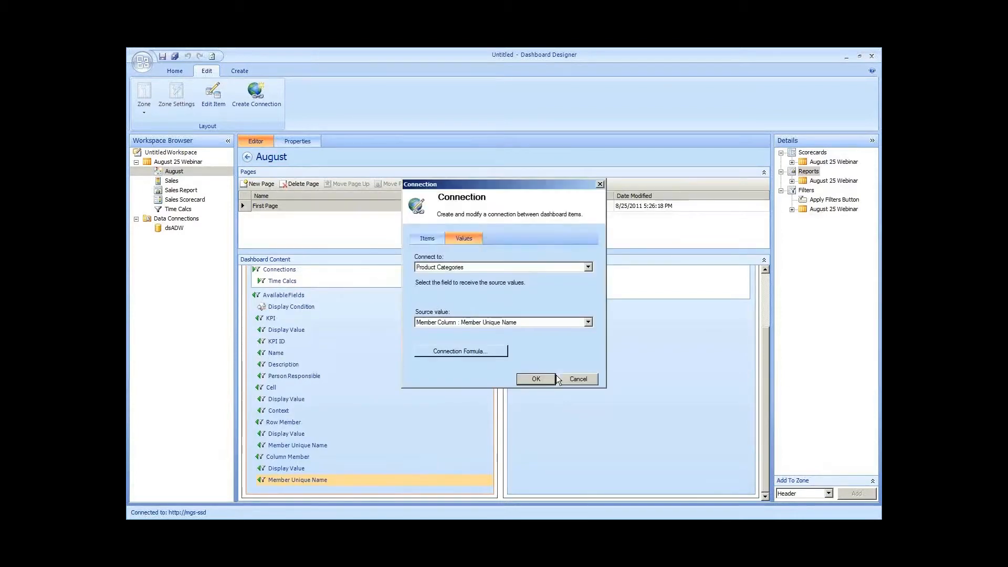
{"action": "left_click", "coordinate": [457, 266]}
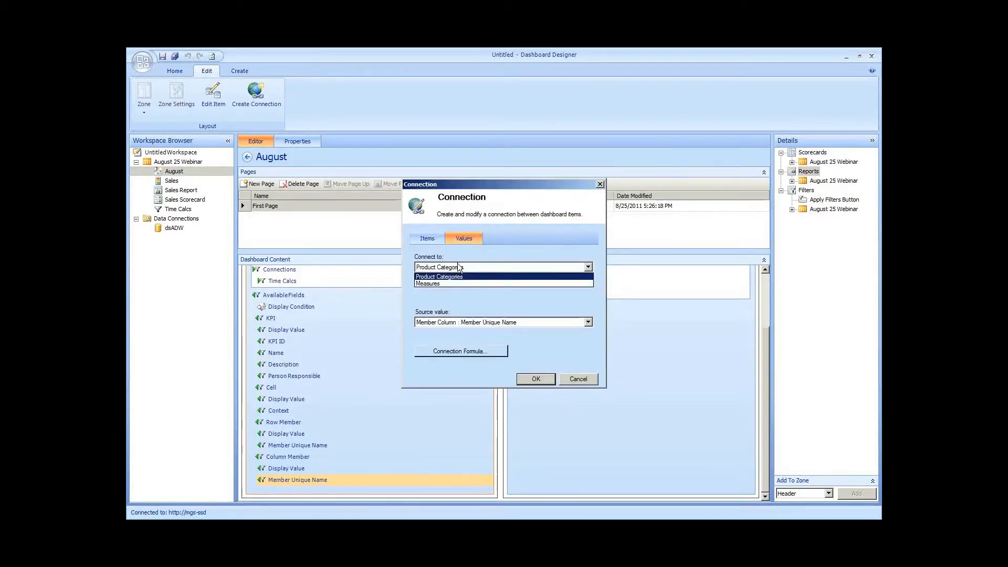
{"action": "left_click", "coordinate": [458, 267]}
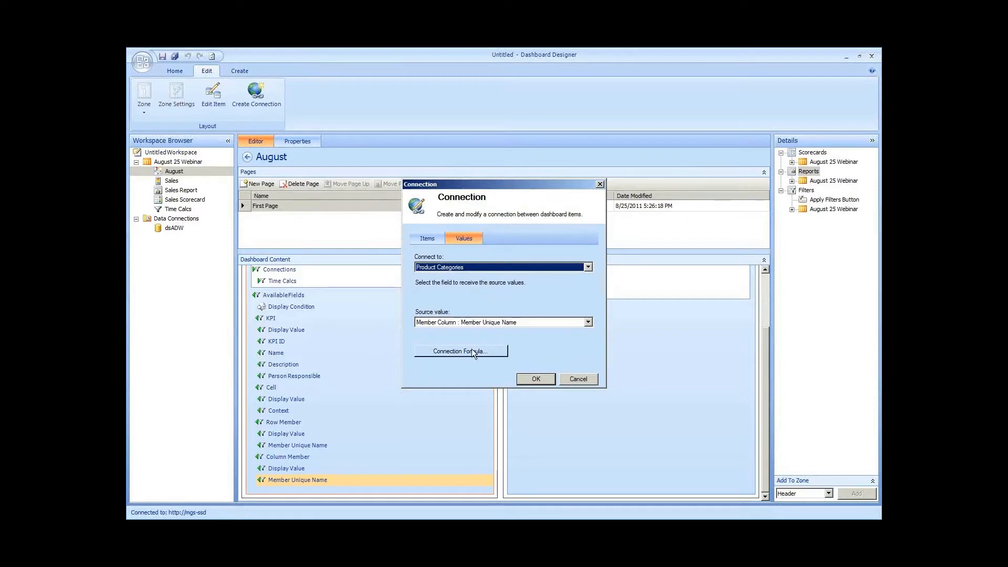
Step: Give the connection the formula <<UniqueName>>.Children and apply the connection
{"action": "left_click", "coordinate": [454, 351]}
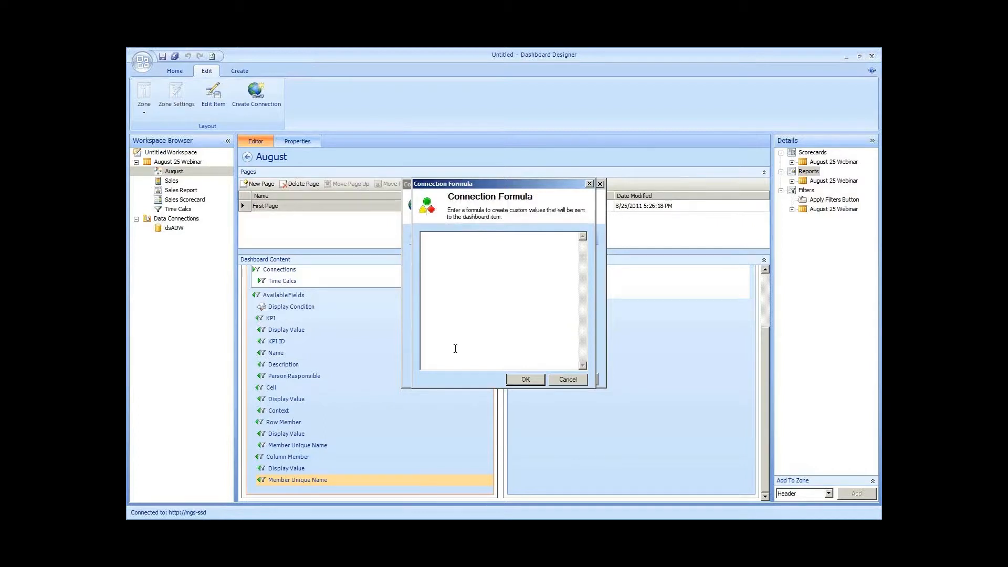
{"action": "type", "text": "<<UniqueName>>"}
{"action": "type", "text": ".Children"}
{"action": "left_click", "coordinate": [530, 380]}
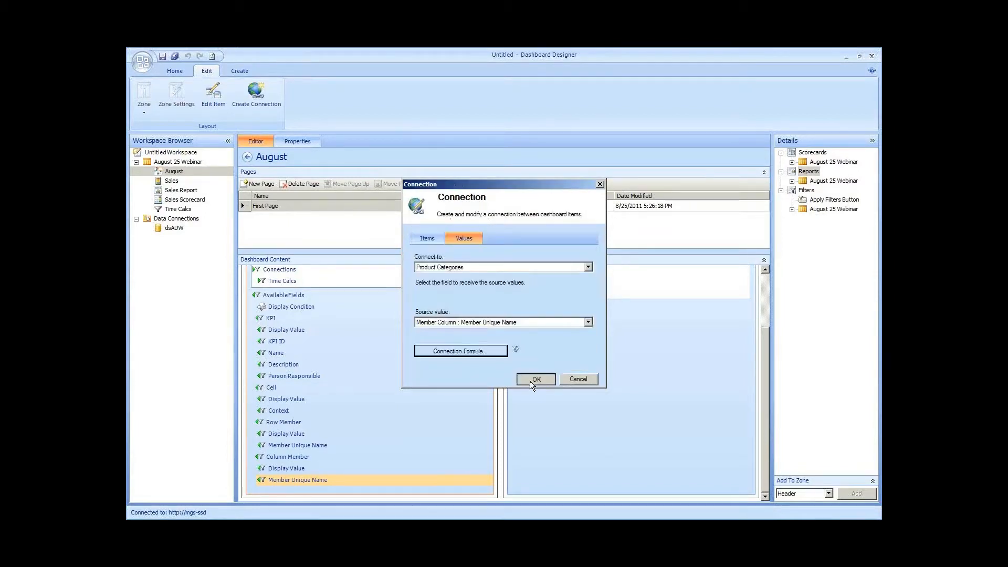
{"action": "left_click", "coordinate": [530, 380]}
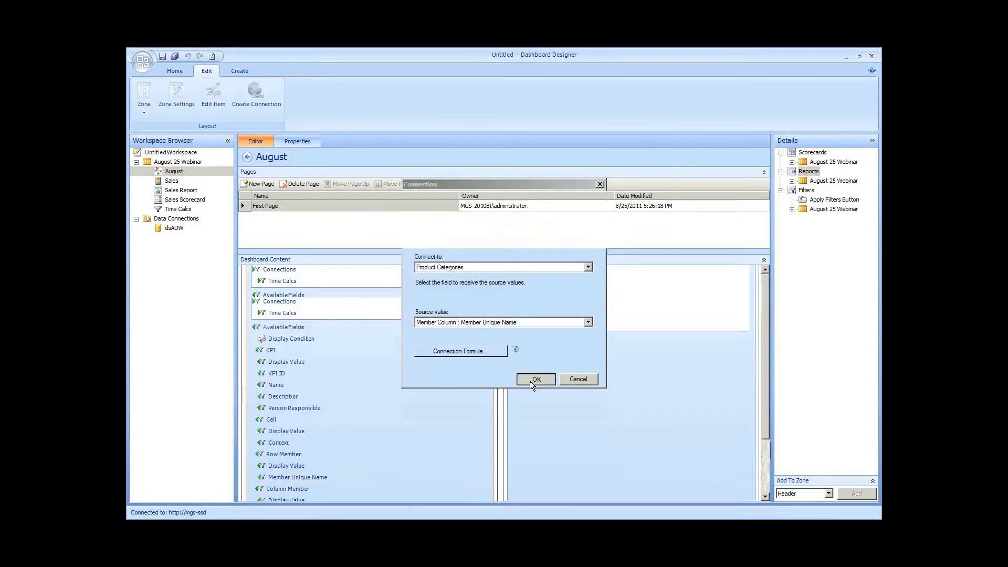
Step: Save the August dashboard and deploy it to SharePoint
{"action": "left_click", "coordinate": [173, 172]}
{"action": "right_click", "coordinate": [174, 172]}
{"action": "left_click", "coordinate": [195, 243]}
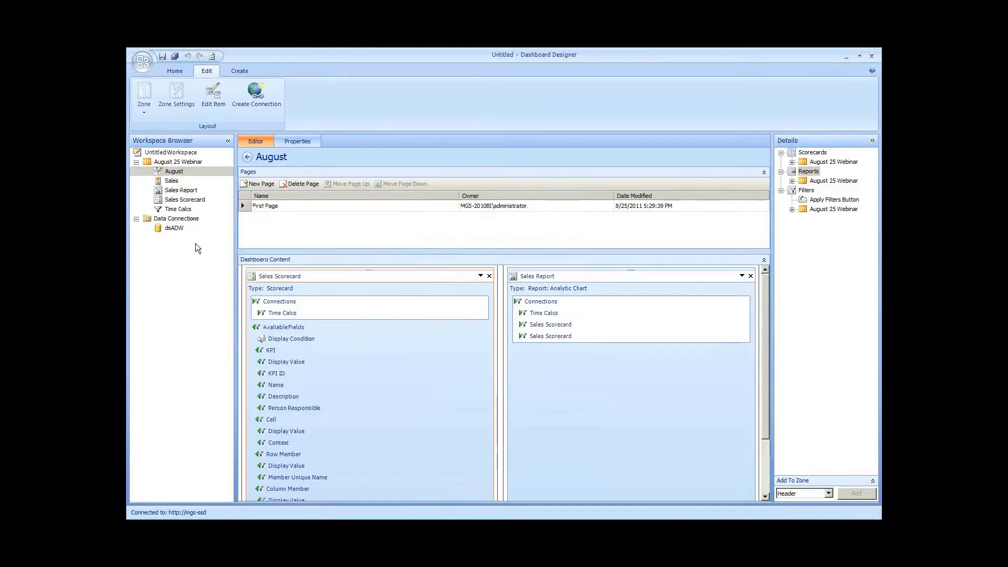
{"action": "right_click", "coordinate": [209, 172]}
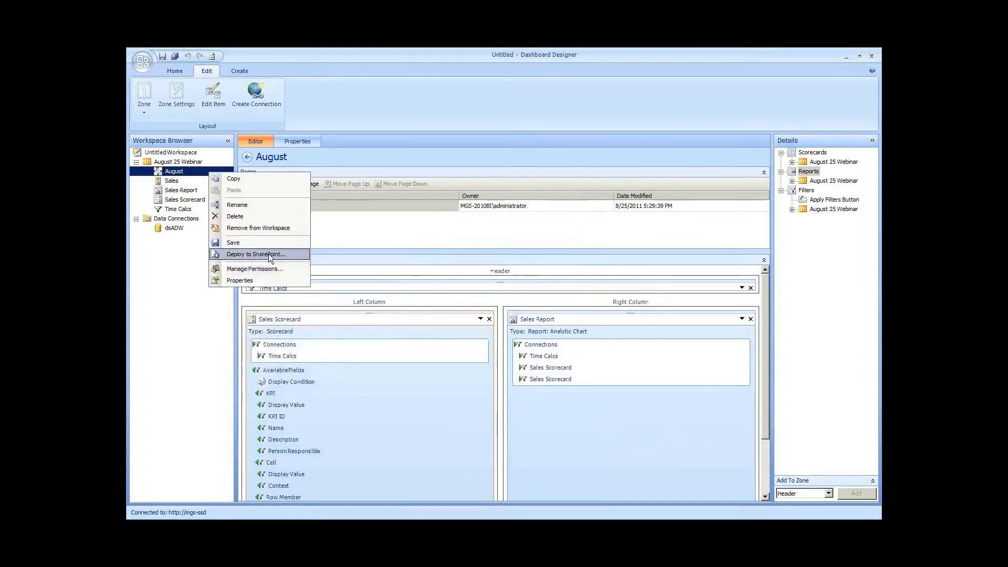
{"action": "left_click", "coordinate": [269, 255]}
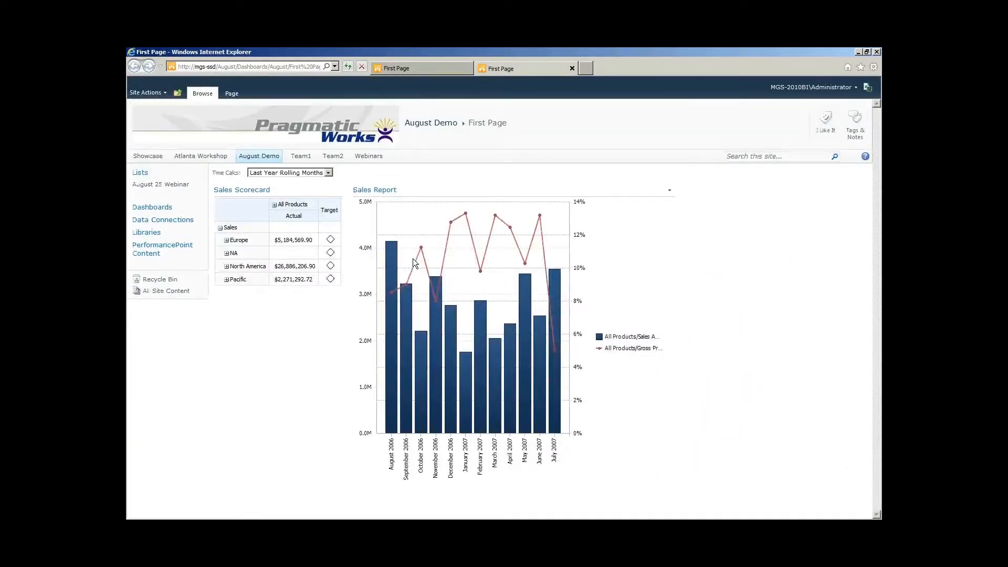
Step: Filter the Sales Report by North America's All Products actual value in the scorecard
{"action": "left_click", "coordinate": [303, 269]}
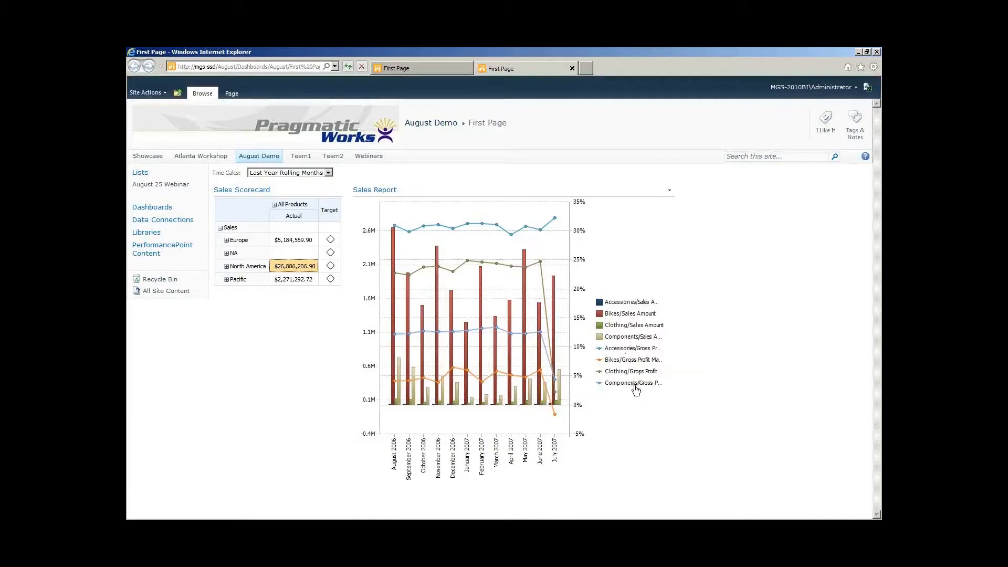
{"action": "mouse_move", "coordinate": [474, 228]}
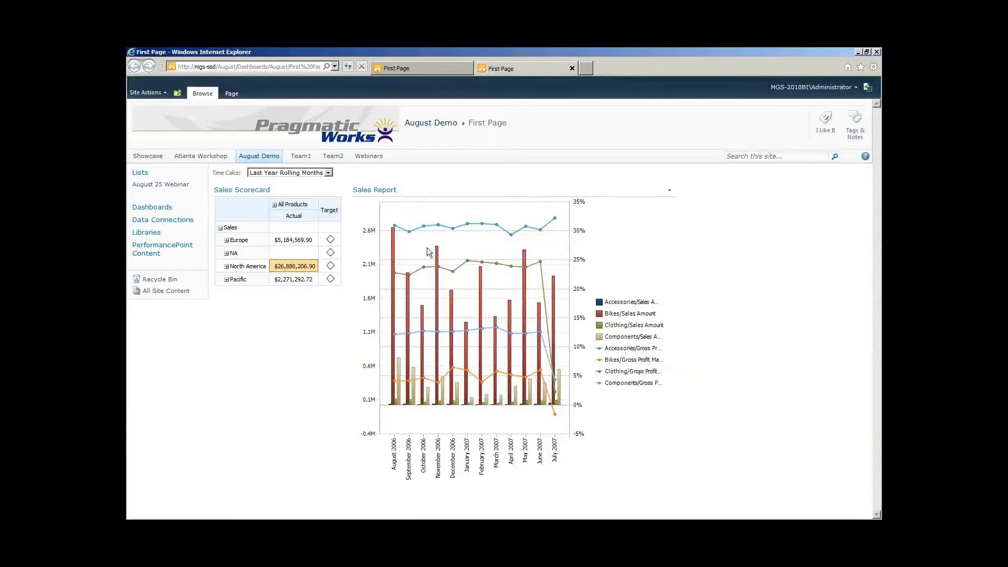
{"action": "mouse_move", "coordinate": [395, 248]}
Step: Expand All Products in the scorecard and drill the report from Europe's Bikes sales into the July 2007 Touring Bikes bar
{"action": "left_click", "coordinate": [273, 206]}
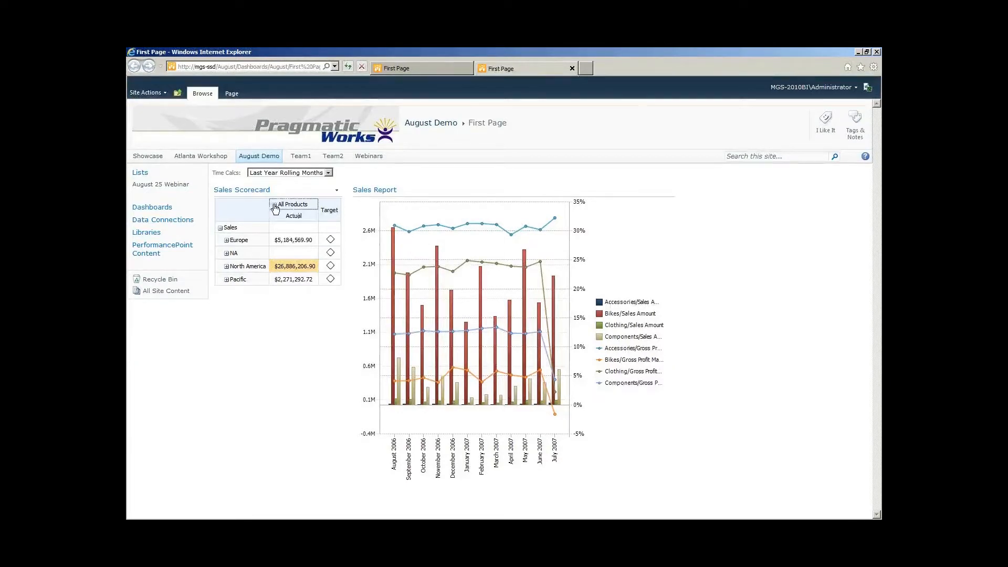
{"action": "left_click", "coordinate": [383, 252]}
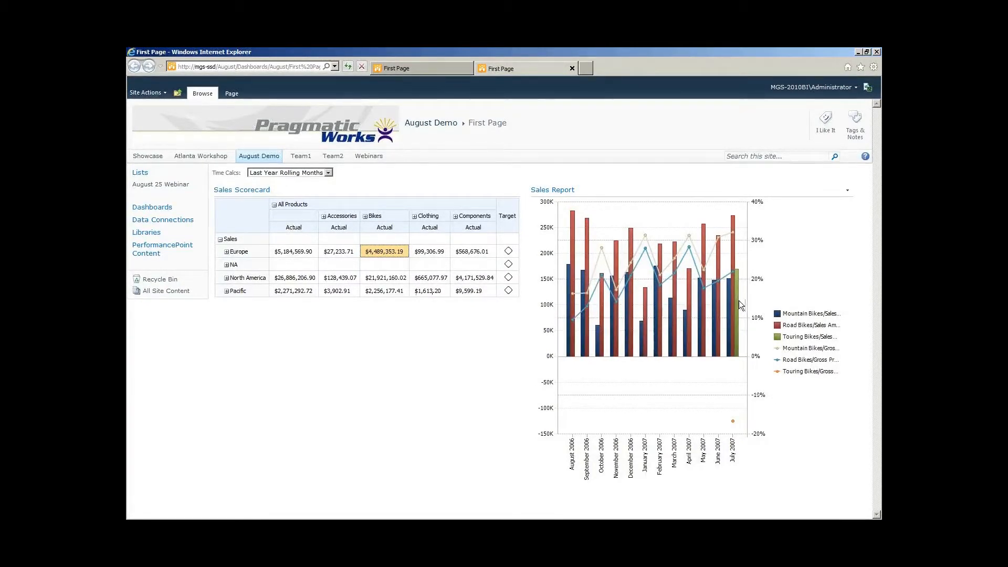
{"action": "mouse_move", "coordinate": [737, 305]}
{"action": "left_click", "coordinate": [737, 304]}
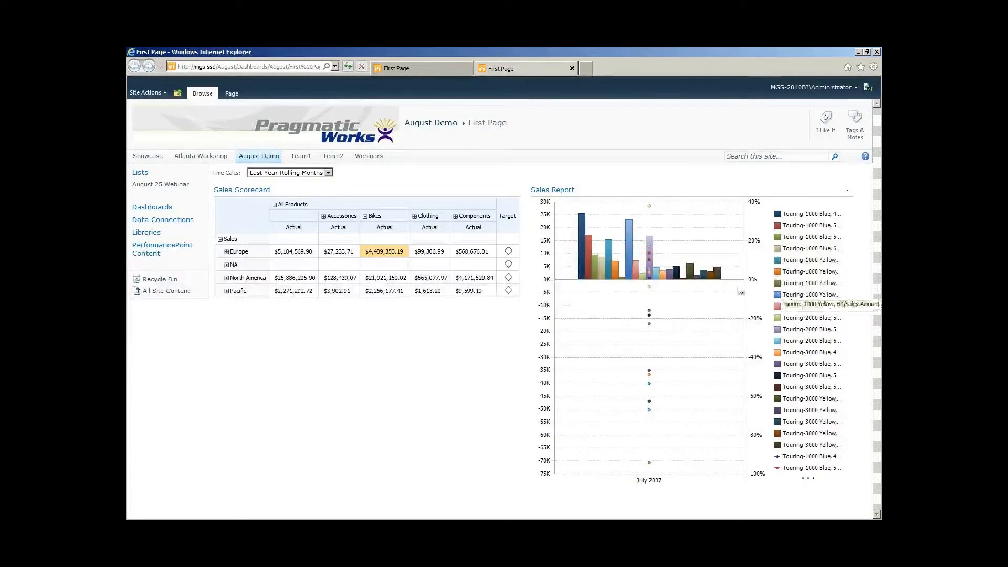
Step: Filter the report by North America's Bikes sales and open a decomposition tree for the July 2007 Touring Bikes bar
{"action": "left_click", "coordinate": [375, 280]}
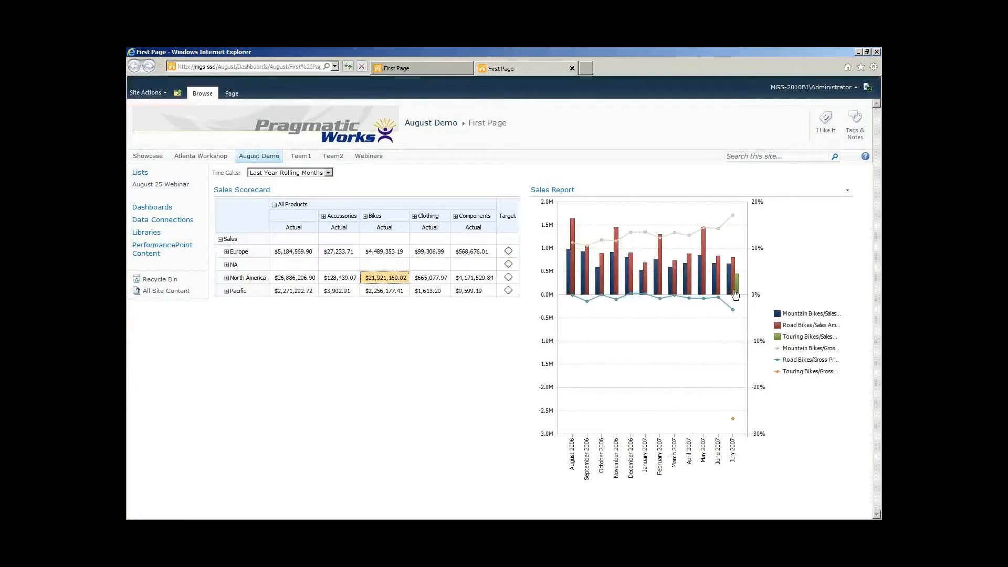
{"action": "mouse_move", "coordinate": [738, 292]}
{"action": "right_click", "coordinate": [737, 286]}
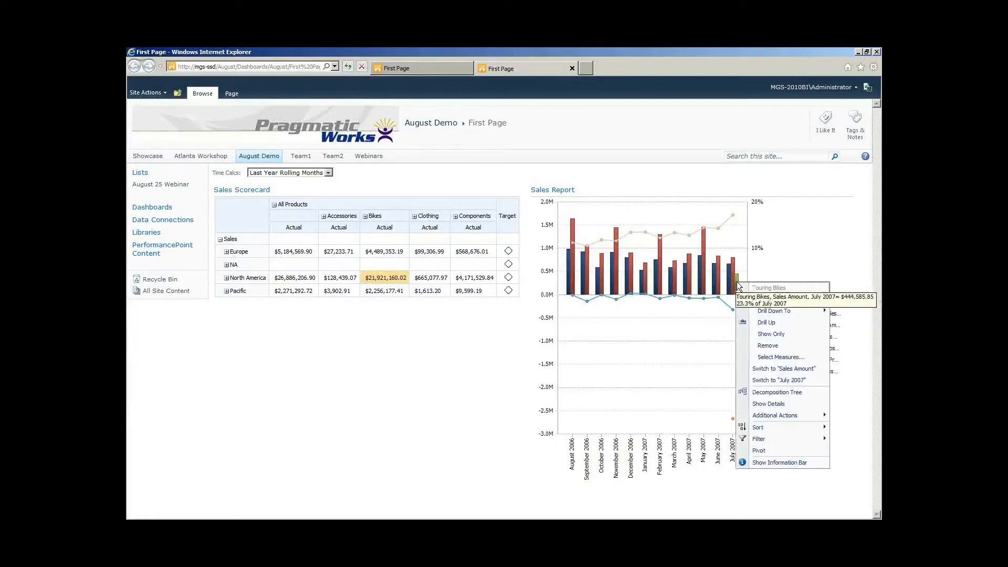
{"action": "left_click", "coordinate": [789, 392]}
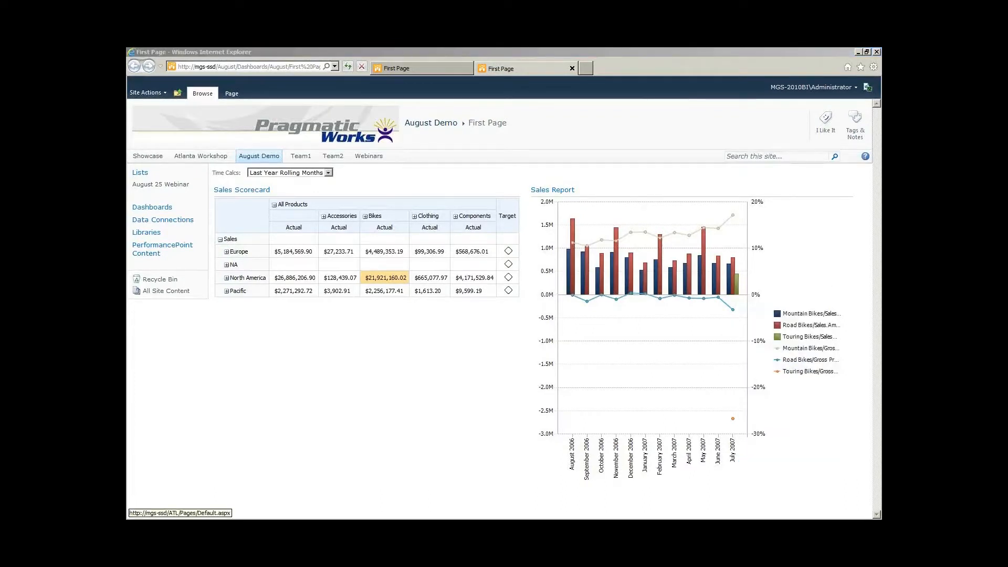
{"action": "mouse_move", "coordinate": [128, 162]}
{"action": "left_mouse_down"}
{"action": "mouse_move", "coordinate": [281, 133]}
{"action": "mouse_move", "coordinate": [498, 122]}
{"action": "left_mouse_up"}
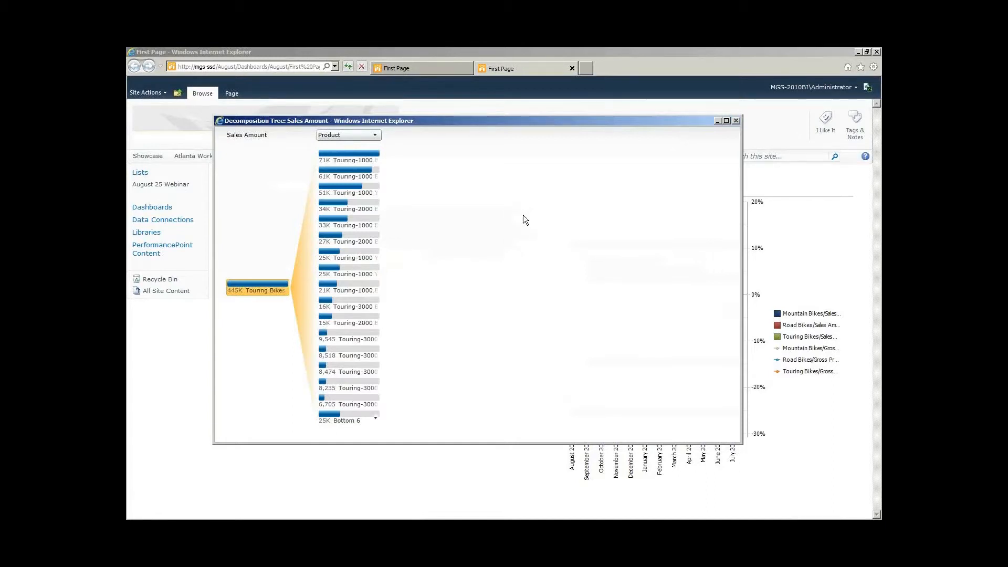
Step: Expand Touring-1000 Blue, 60 in the decomposition tree to the Date level of the Calendar hierarchy
{"action": "mouse_move", "coordinate": [366, 159]}
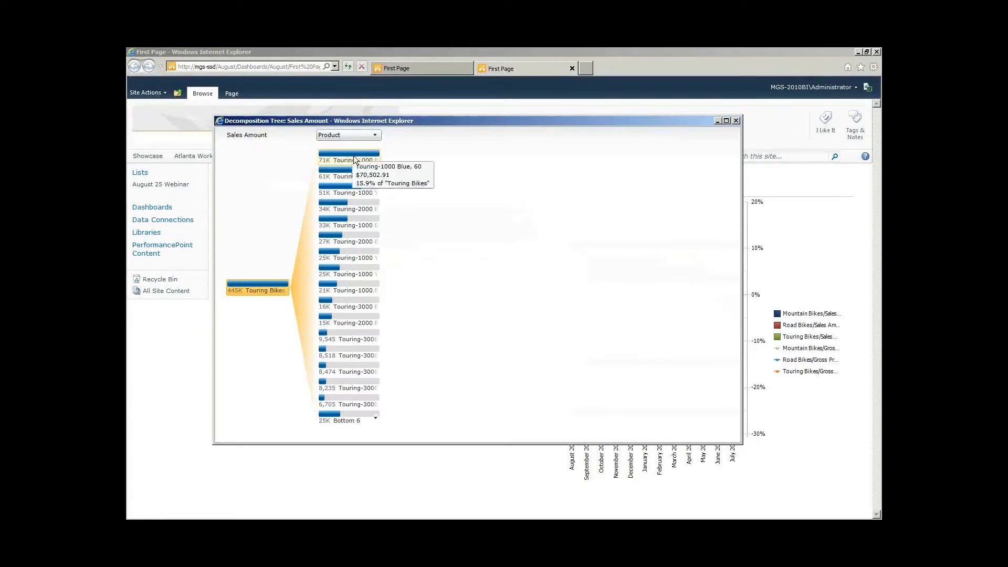
{"action": "left_click", "coordinate": [365, 159]}
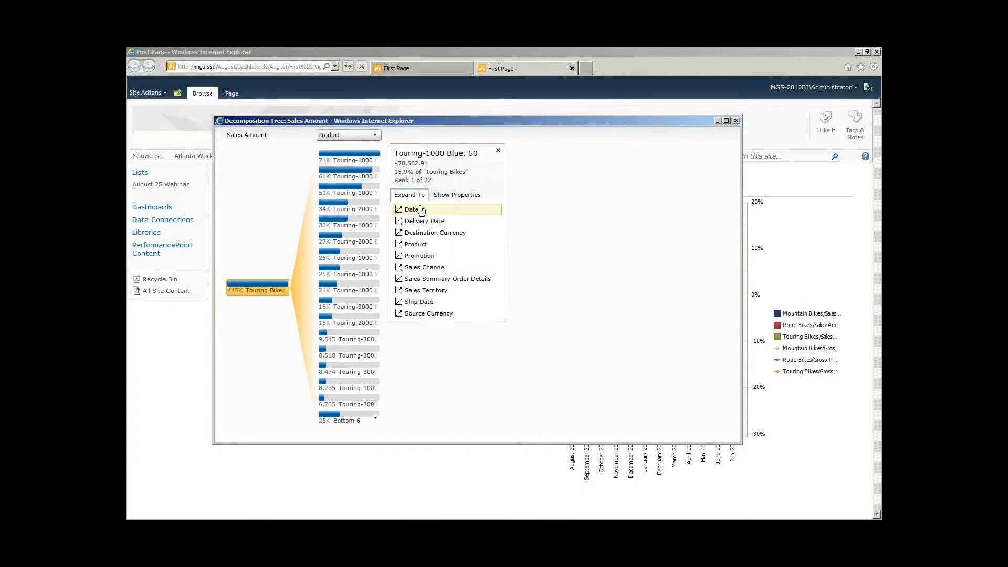
{"action": "left_click", "coordinate": [416, 212]}
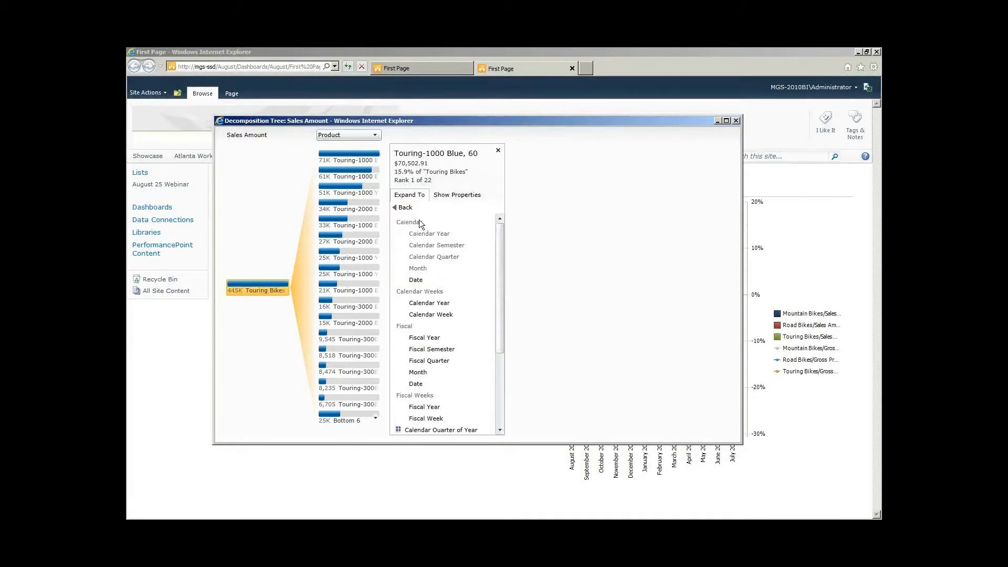
{"action": "left_click", "coordinate": [418, 281]}
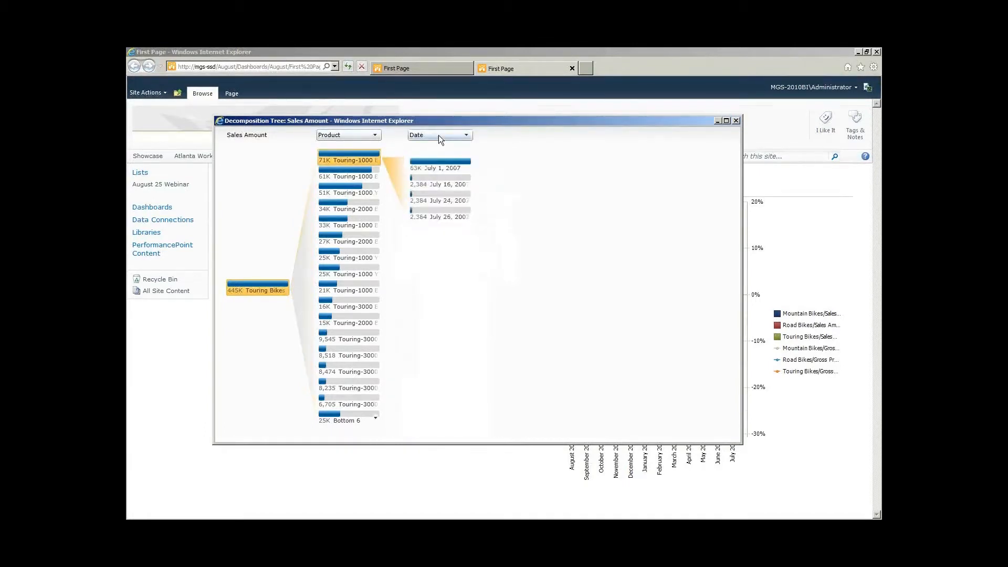
Step: Expand the July 1, 2007 node of the decomposition tree by product Model
{"action": "left_click", "coordinate": [462, 164]}
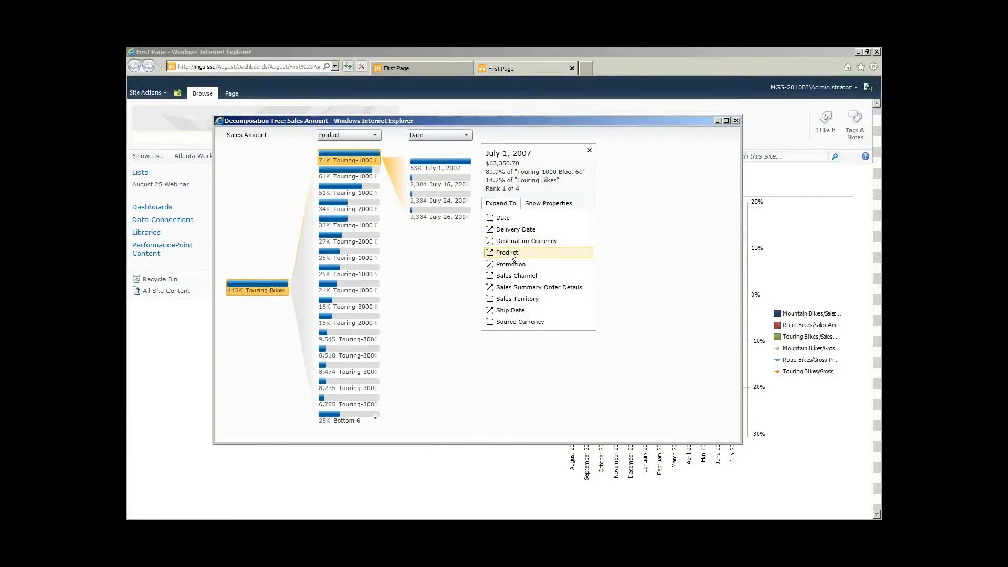
{"action": "left_click", "coordinate": [511, 254]}
{"action": "left_click", "coordinate": [525, 299]}
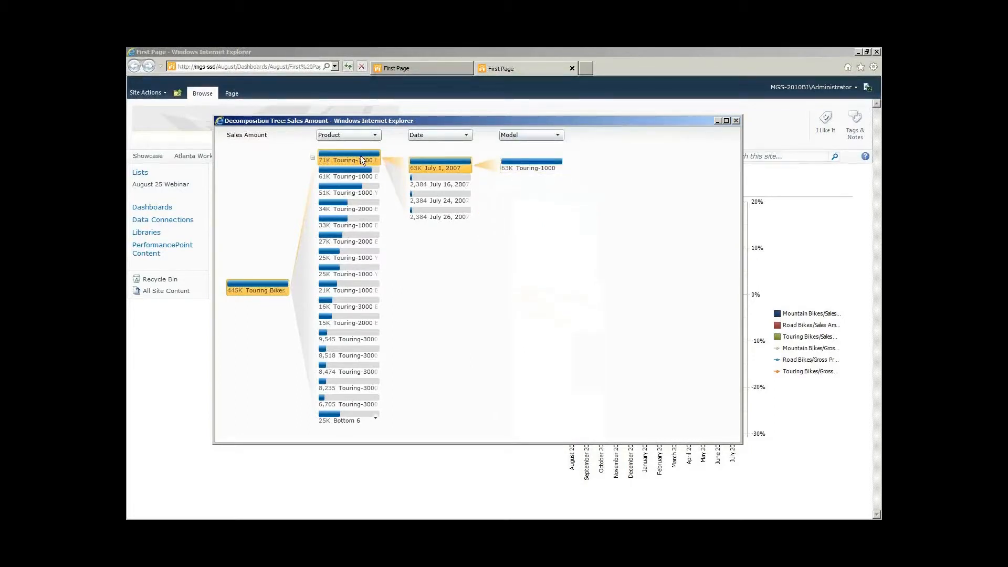
Step: Expand the Touring-1000 model node by Sales Territory Region, and close the decomposition tree
{"action": "left_click", "coordinate": [530, 162]}
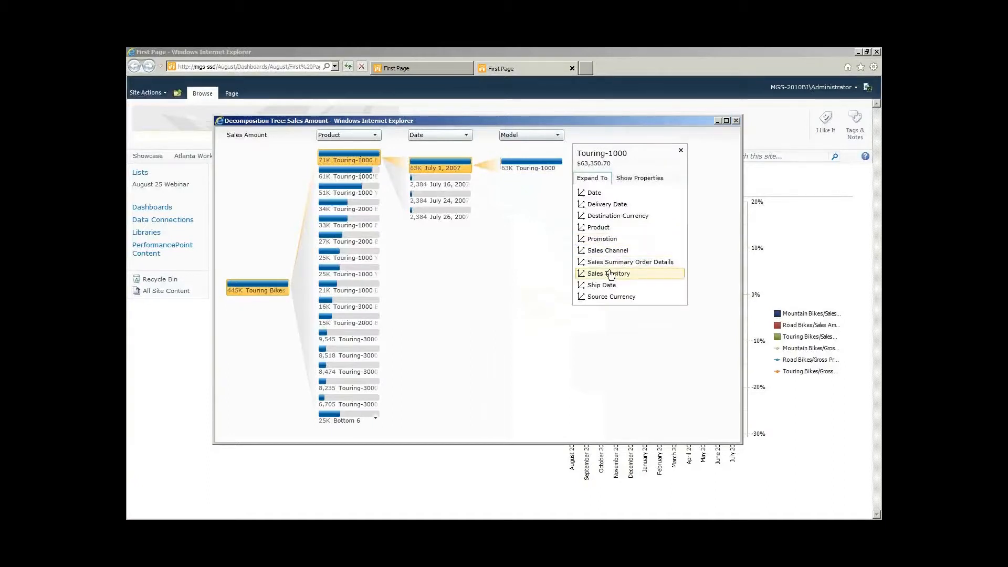
{"action": "left_click", "coordinate": [604, 275]}
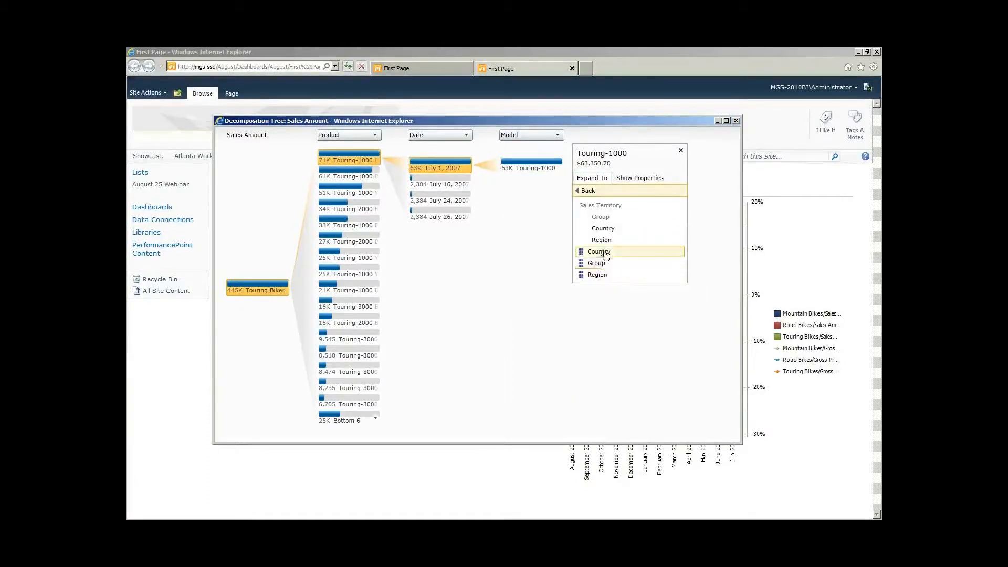
{"action": "left_click", "coordinate": [603, 275]}
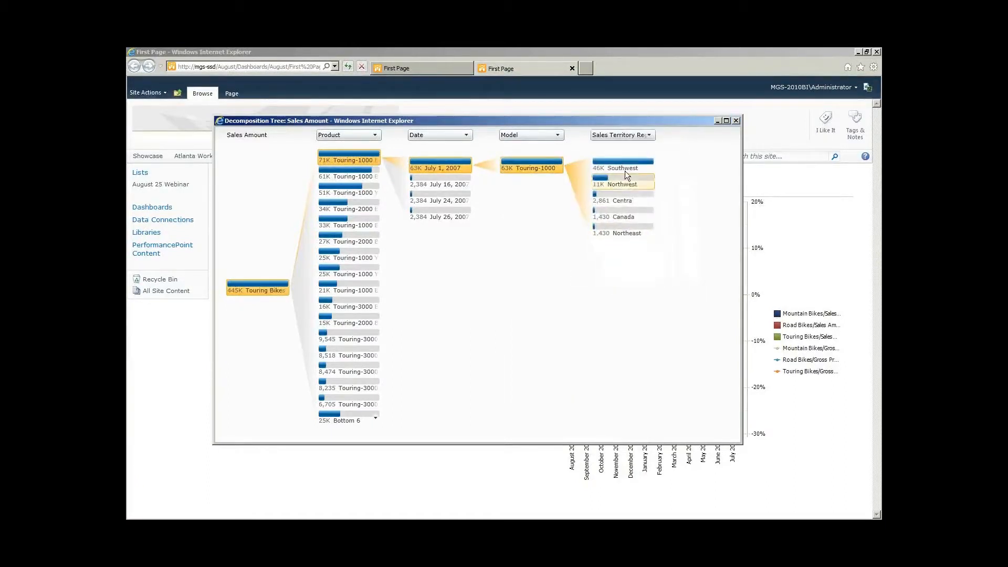
{"action": "mouse_move", "coordinate": [625, 172]}
{"action": "key", "text": "alt+Tab"}
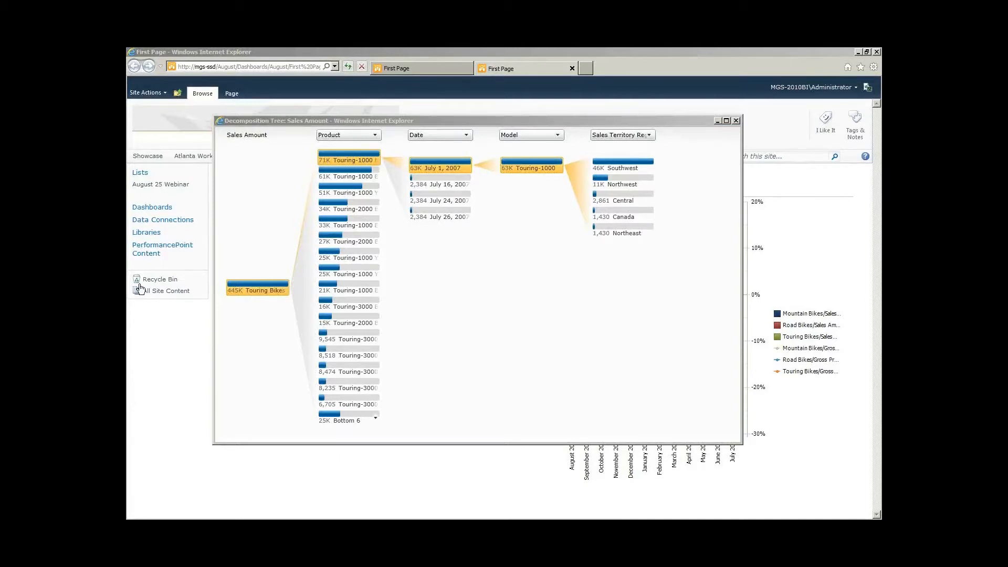
{"action": "left_click", "coordinate": [735, 121]}
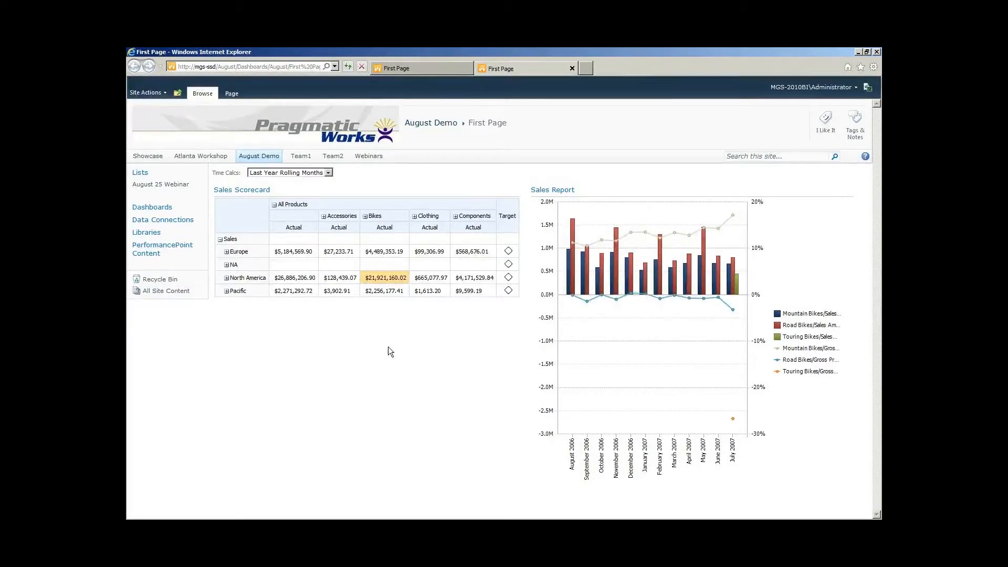
Step: Export the Sales Report to PowerPoint, open Sales Report.pptx to view the slide, and return to the dashboard
{"action": "left_click", "coordinate": [846, 190]}
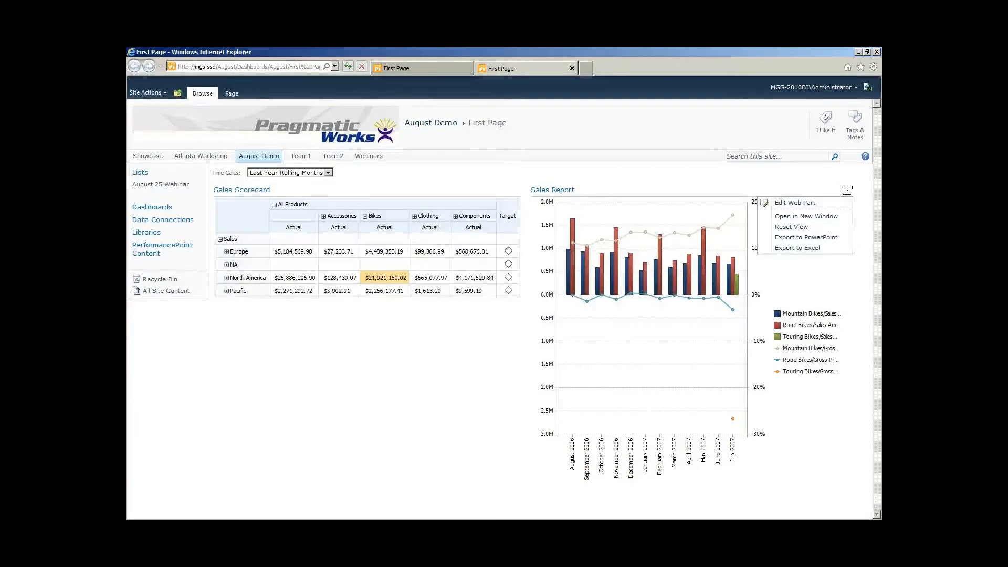
{"action": "left_click", "coordinate": [828, 239]}
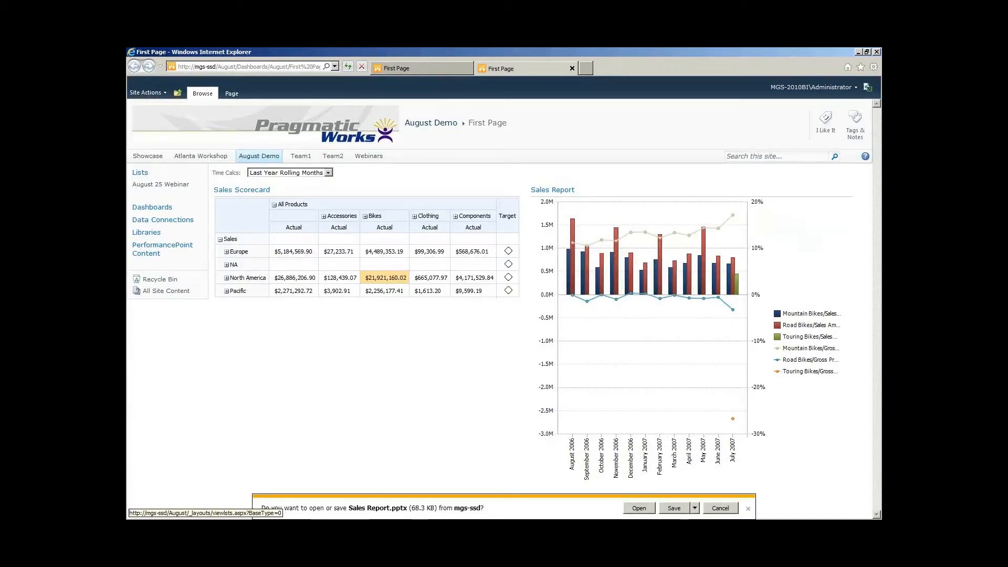
{"action": "left_click", "coordinate": [638, 508]}
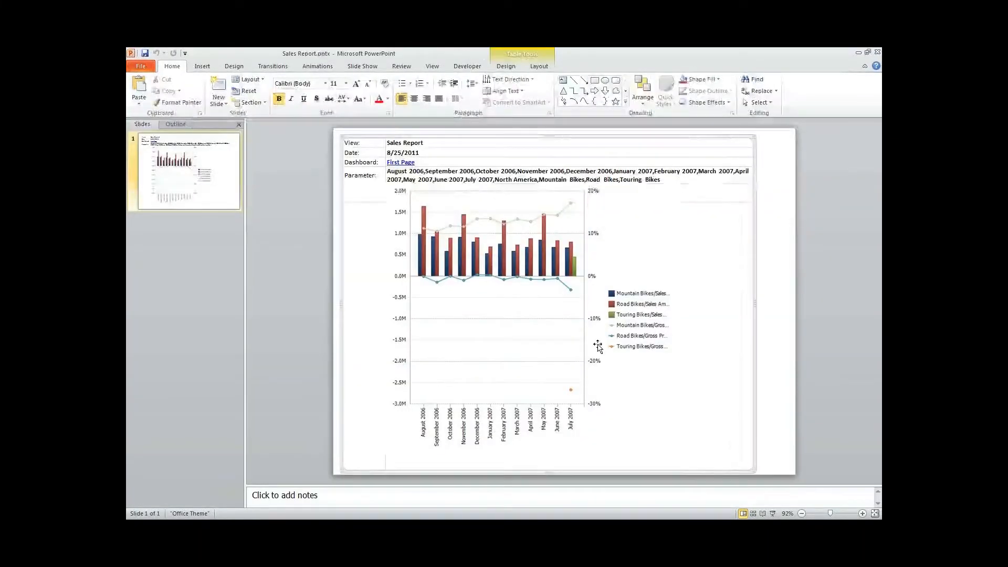
{"action": "left_click", "coordinate": [512, 391]}
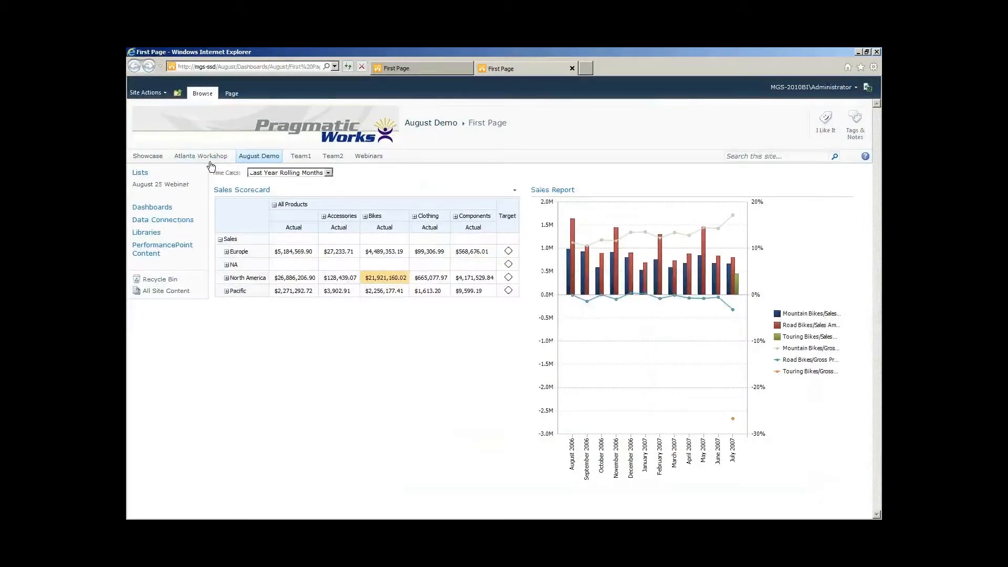
Step: Export the Sales Scorecard to Excel, open Sales Scorecard.xlsx to view it, and return to the dashboard
{"action": "left_click", "coordinate": [327, 172]}
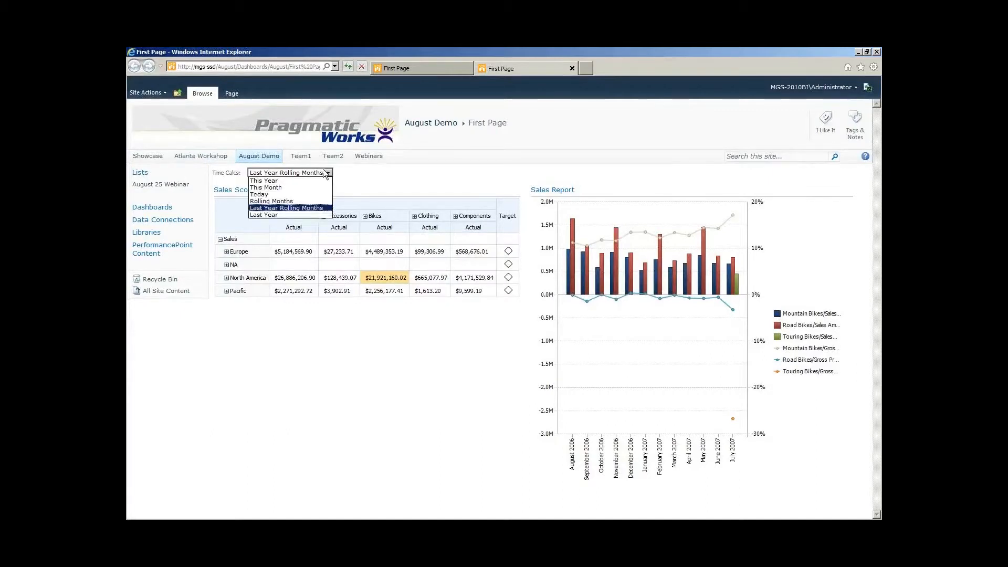
{"action": "left_click", "coordinate": [324, 172]}
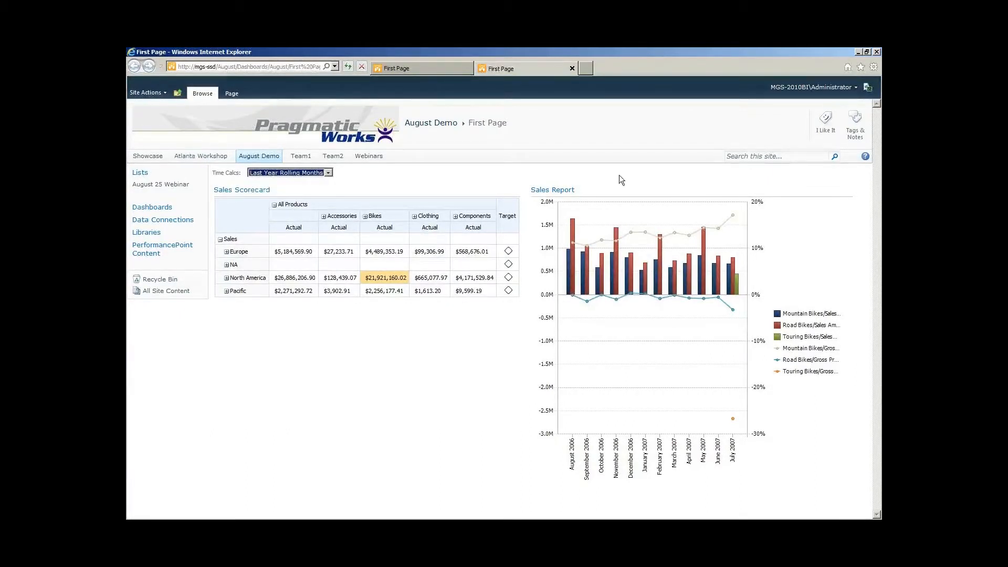
{"action": "left_click", "coordinate": [514, 190]}
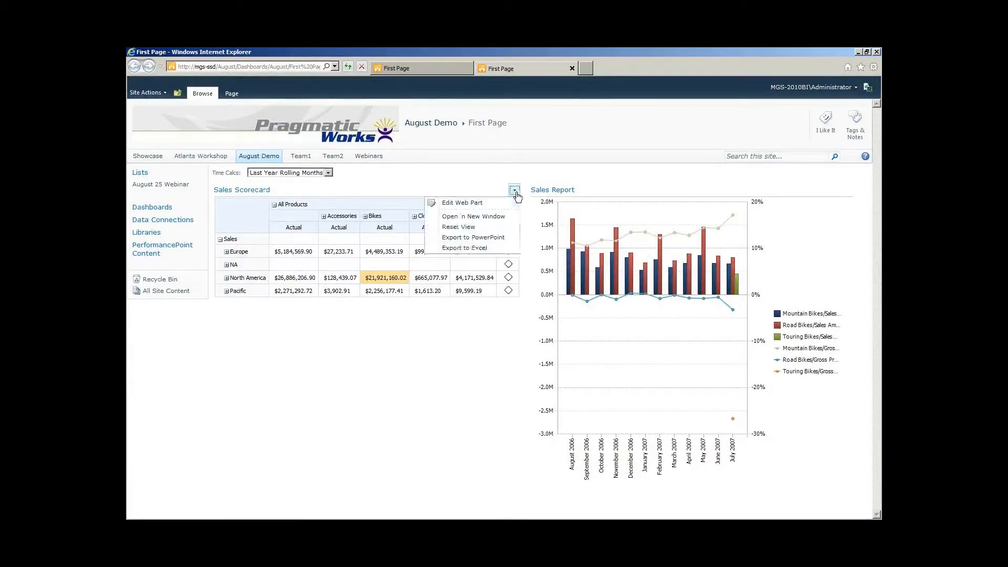
{"action": "left_click", "coordinate": [476, 248]}
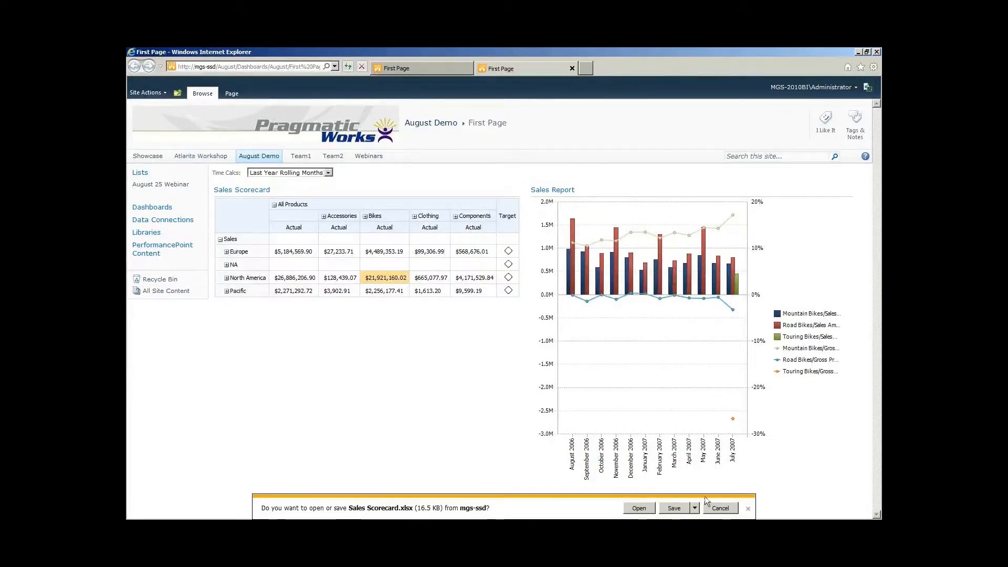
{"action": "left_click", "coordinate": [638, 508]}
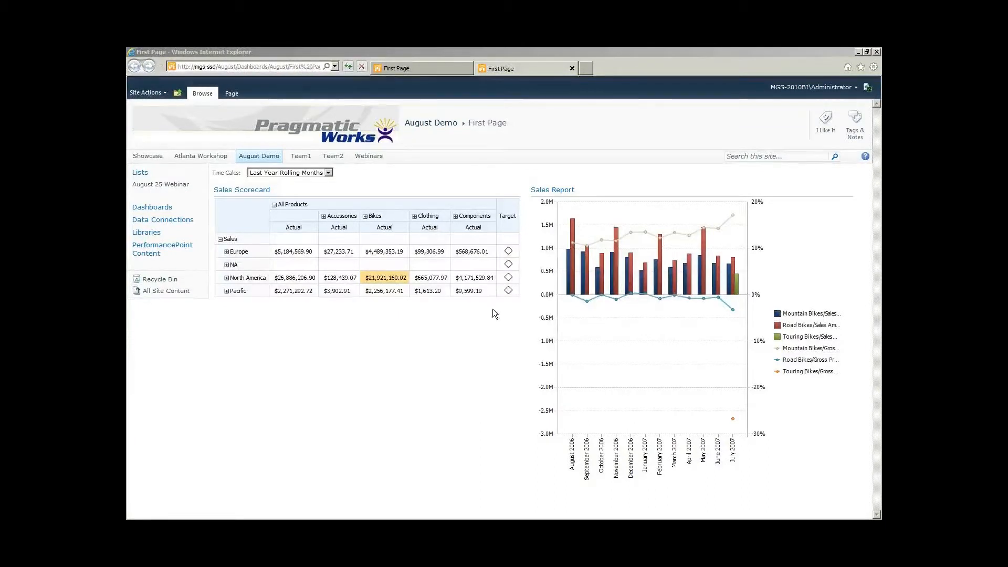
{"action": "left_click", "coordinate": [874, 52]}
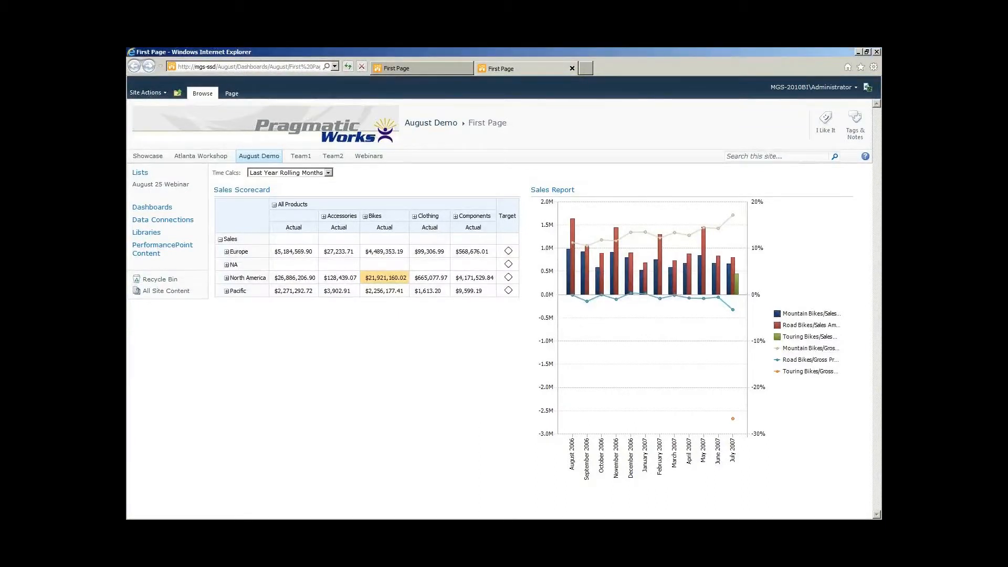
{"action": "key", "text": "alt+Tab"}
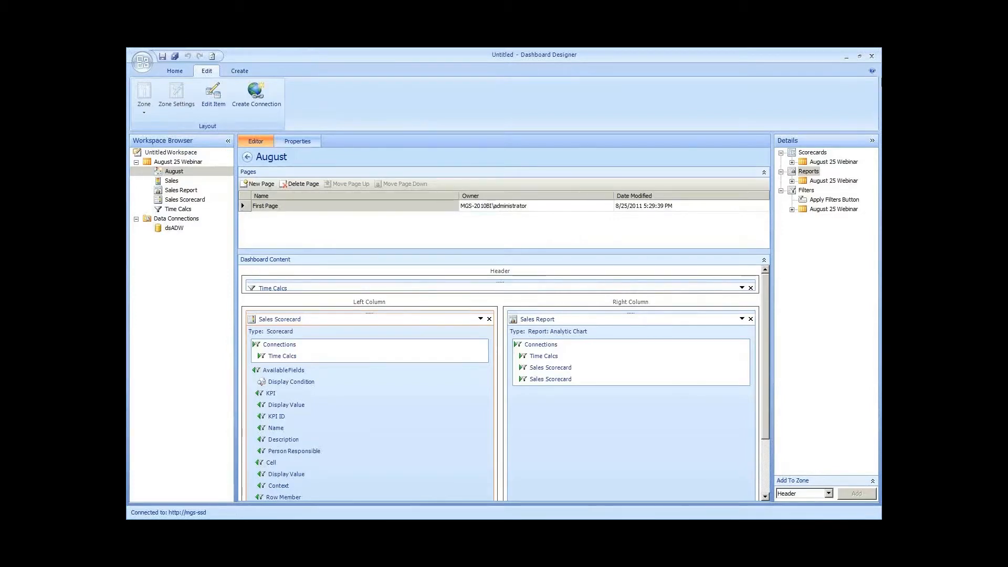
{"action": "left_click", "coordinate": [845, 56]}
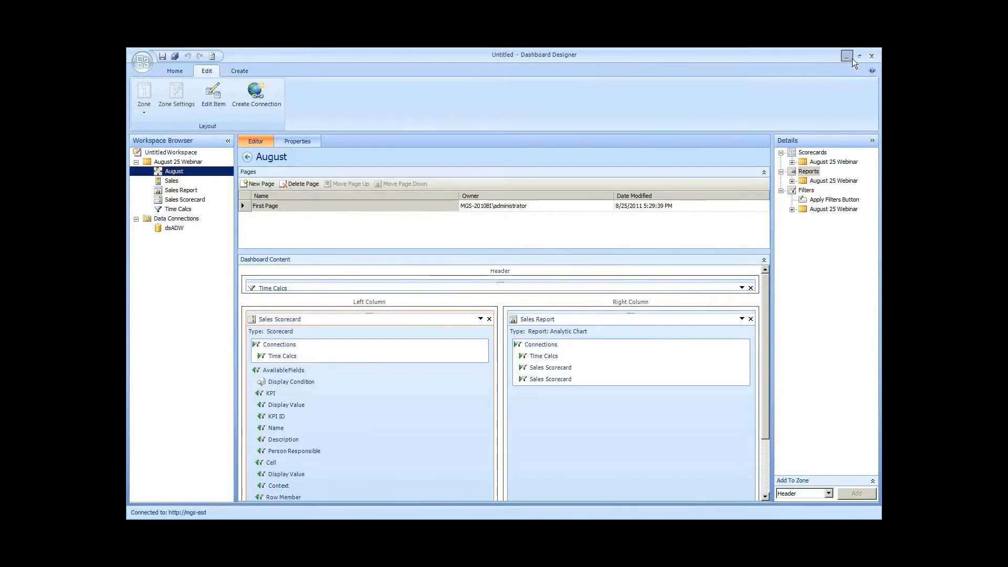
{"action": "left_click", "coordinate": [846, 56]}
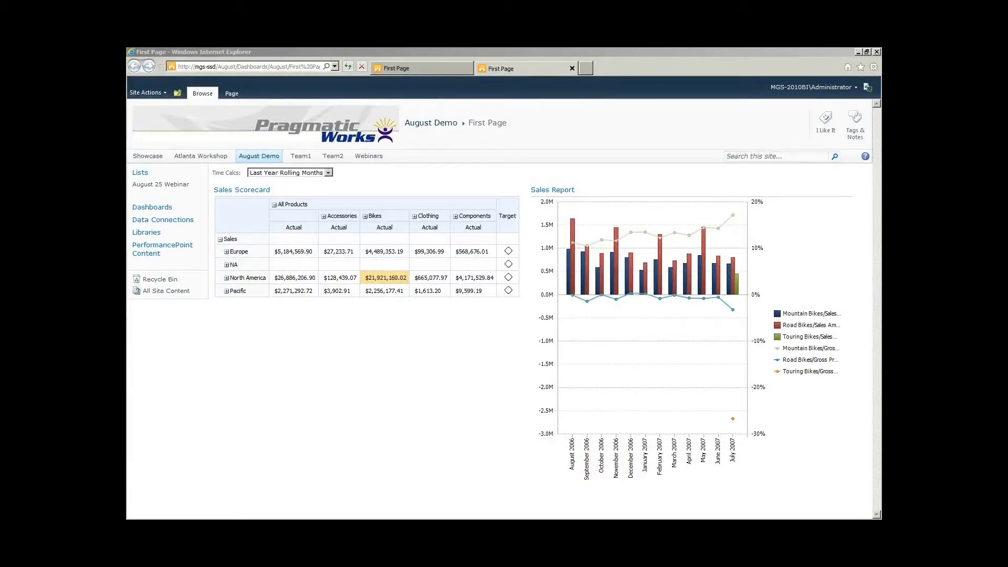
Step: Expand the North America and Europe rows of the Sales Scorecard to show their countries
{"action": "left_click", "coordinate": [227, 279]}
{"action": "left_click", "coordinate": [227, 278]}
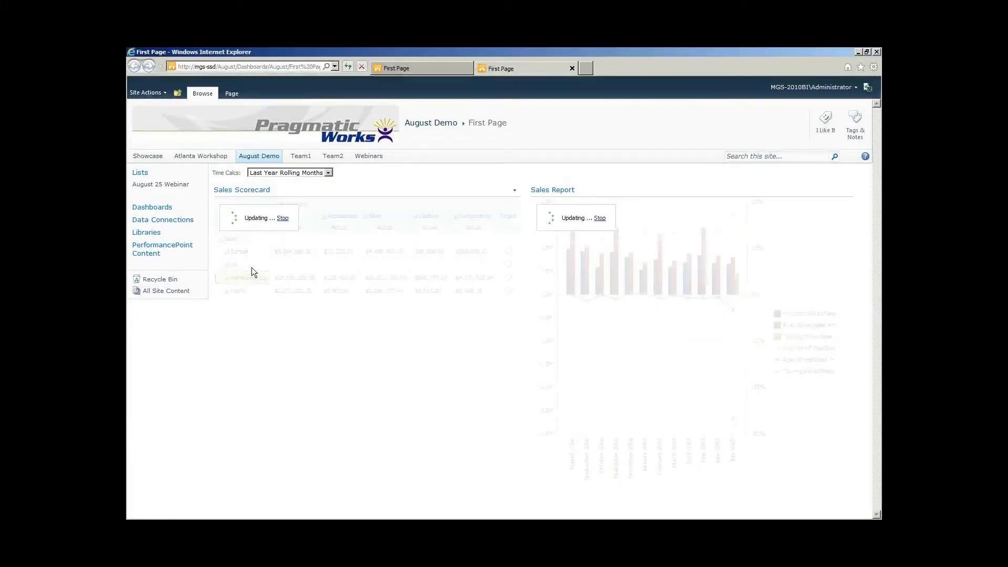
{"action": "left_click", "coordinate": [227, 252]}
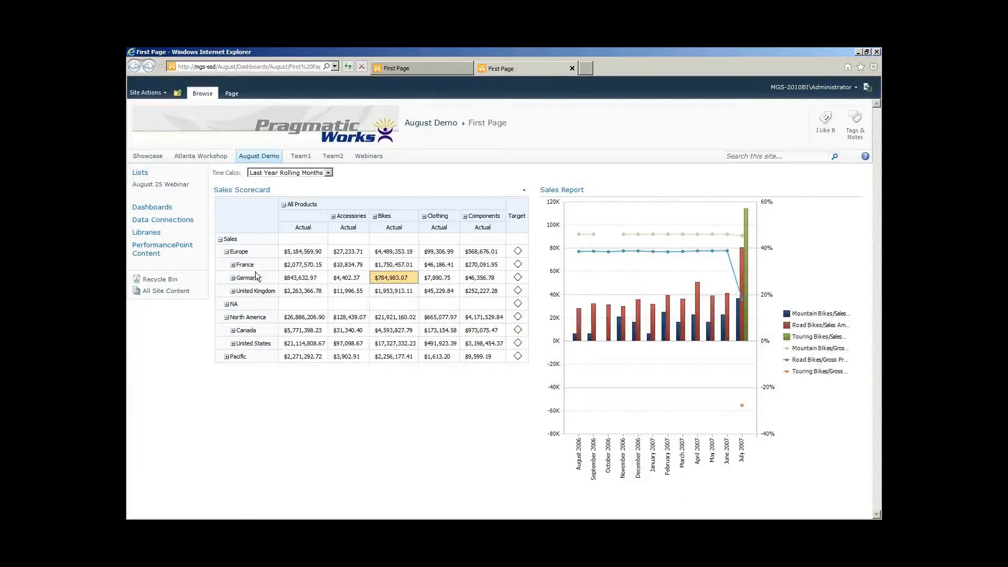
Step: Switch to Dashboard Designer and start a new Member Selection filter in August 25 Webinar with dsADW as its data source
{"action": "key", "text": "alt+Tab"}
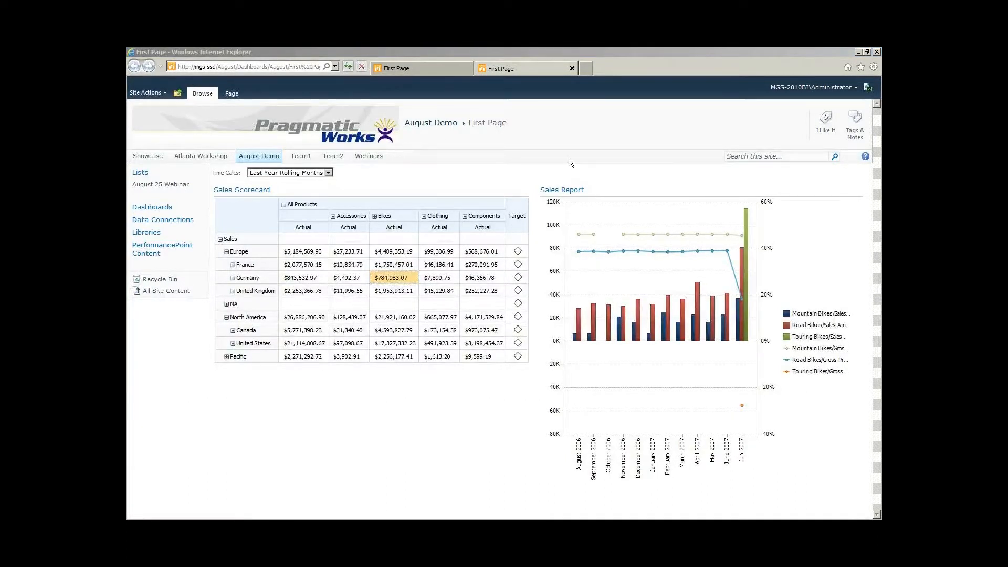
{"action": "left_click", "coordinate": [483, 49]}
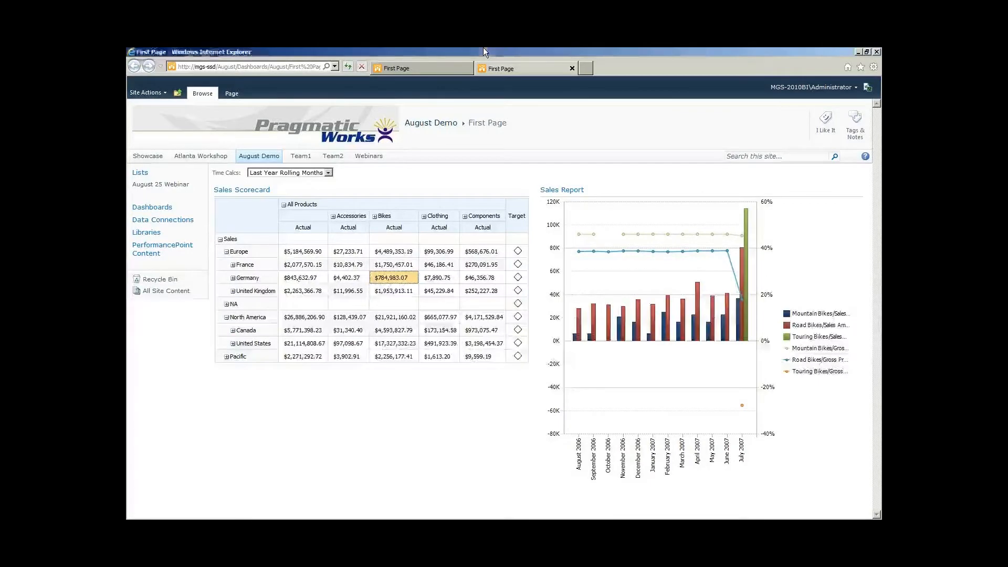
{"action": "left_click", "coordinate": [857, 52]}
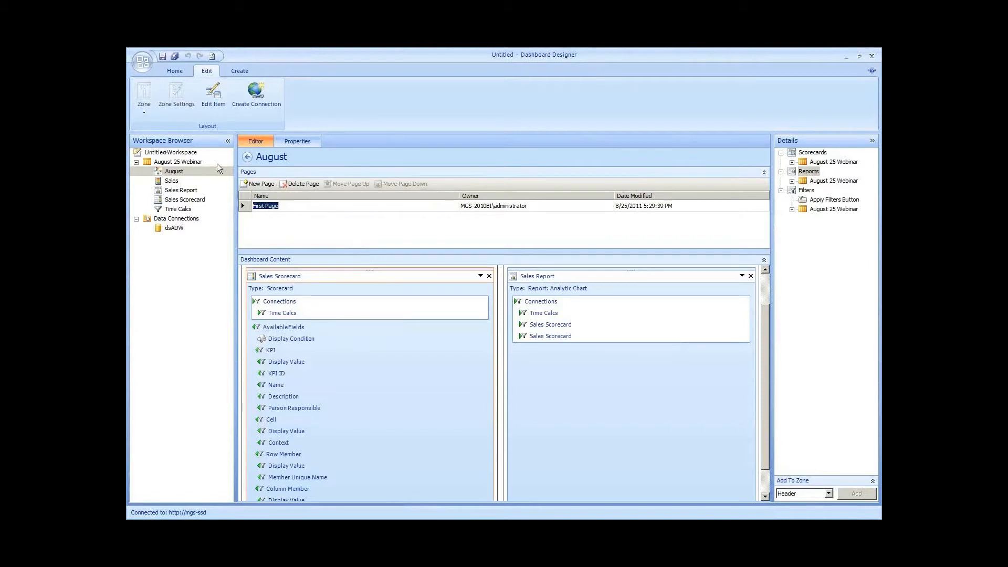
{"action": "right_click", "coordinate": [196, 162]}
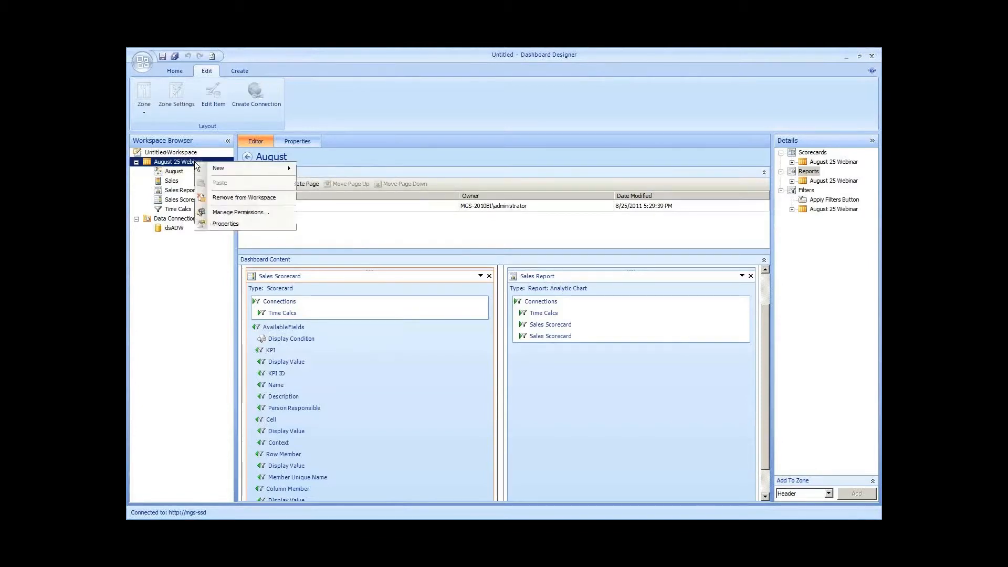
{"action": "mouse_move", "coordinate": [232, 169]}
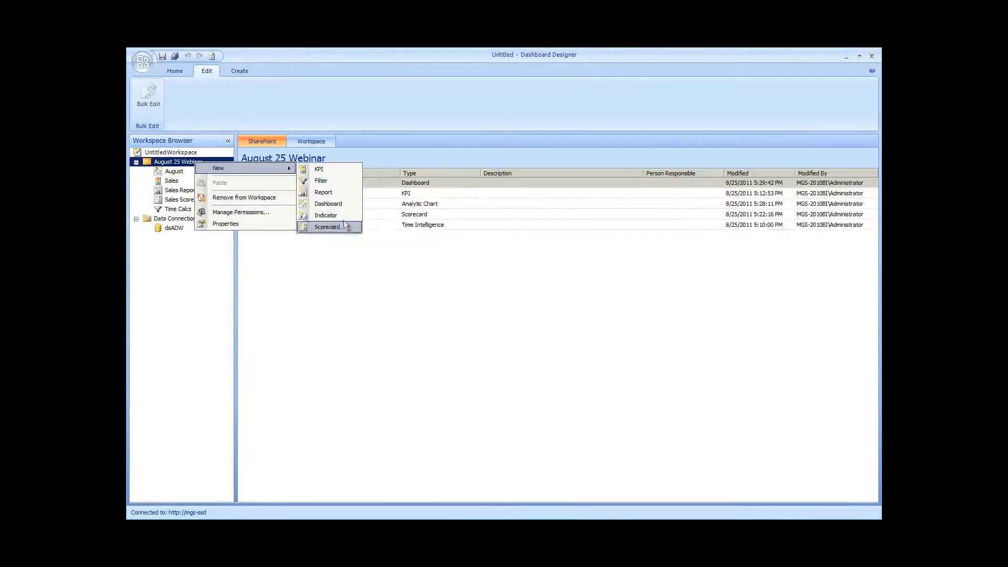
{"action": "left_click", "coordinate": [331, 182]}
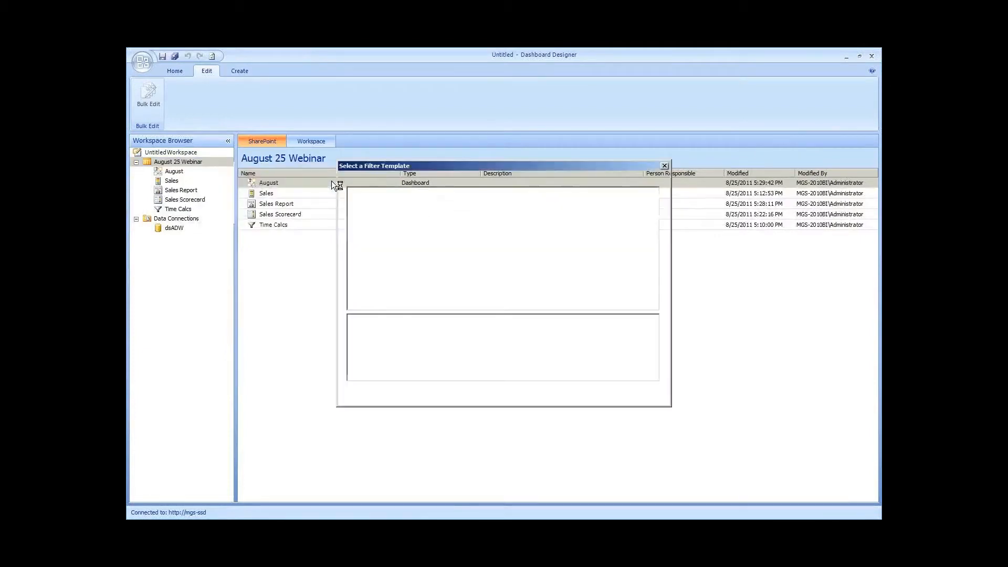
{"action": "left_click", "coordinate": [444, 219]}
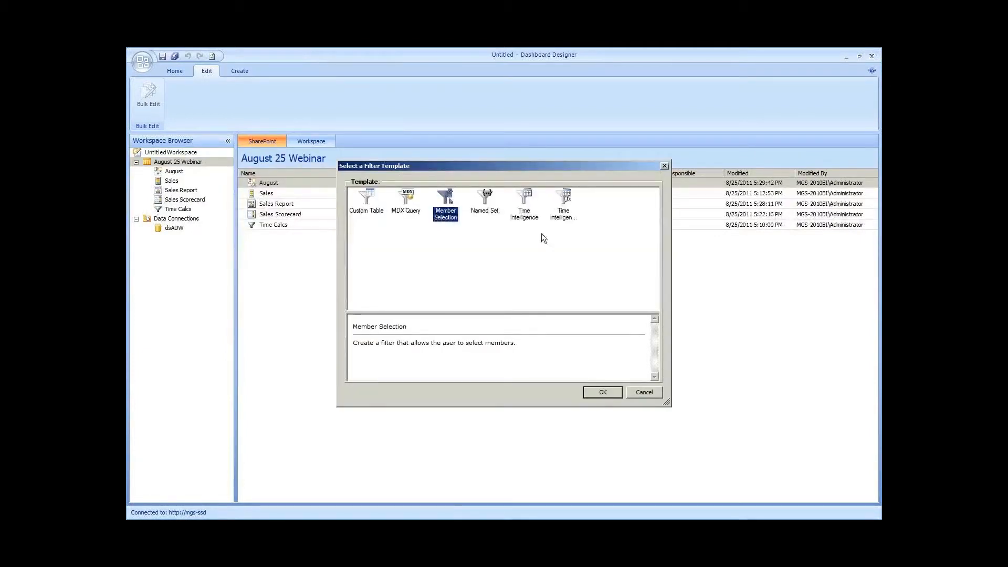
{"action": "left_click", "coordinate": [602, 393]}
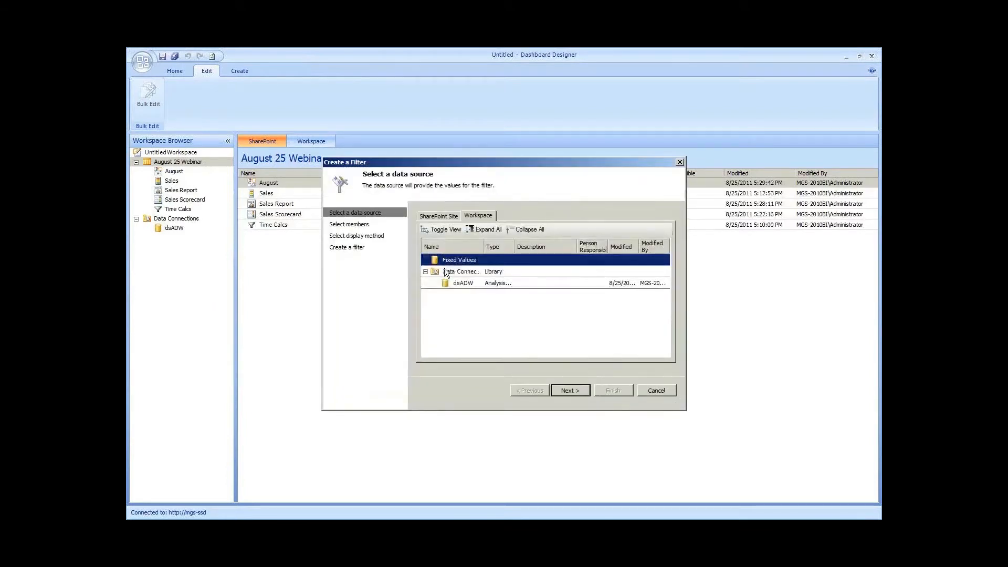
{"action": "double_click", "coordinate": [469, 285]}
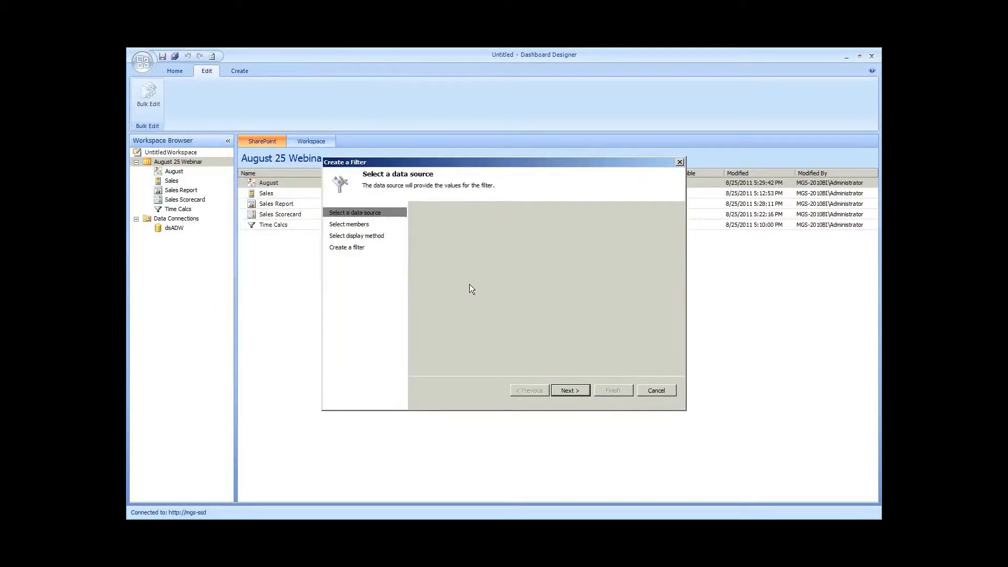
Step: Set the filter dimension to Product.Product Categories and open the selection of its members
{"action": "left_click", "coordinate": [464, 228]}
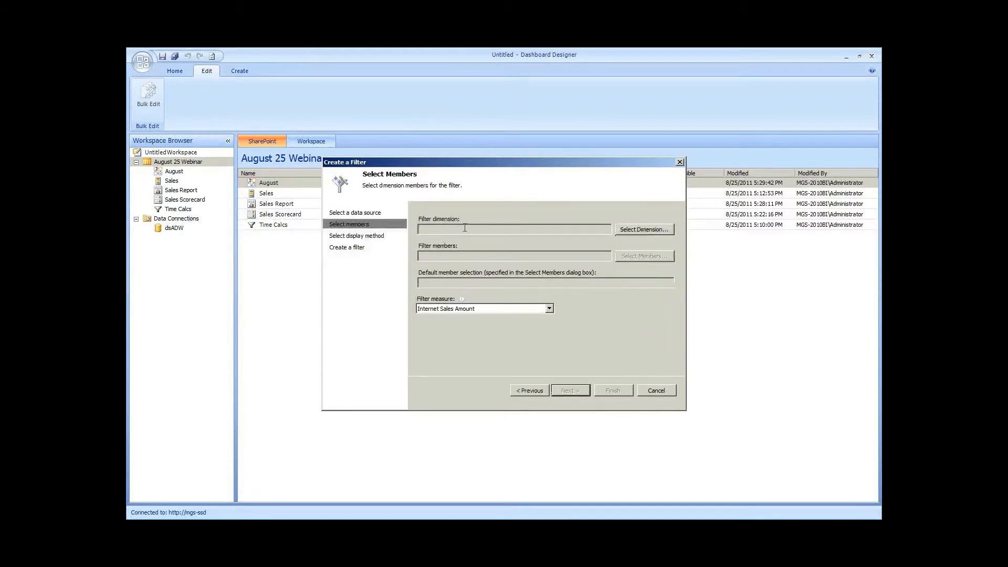
{"action": "left_click", "coordinate": [640, 229]}
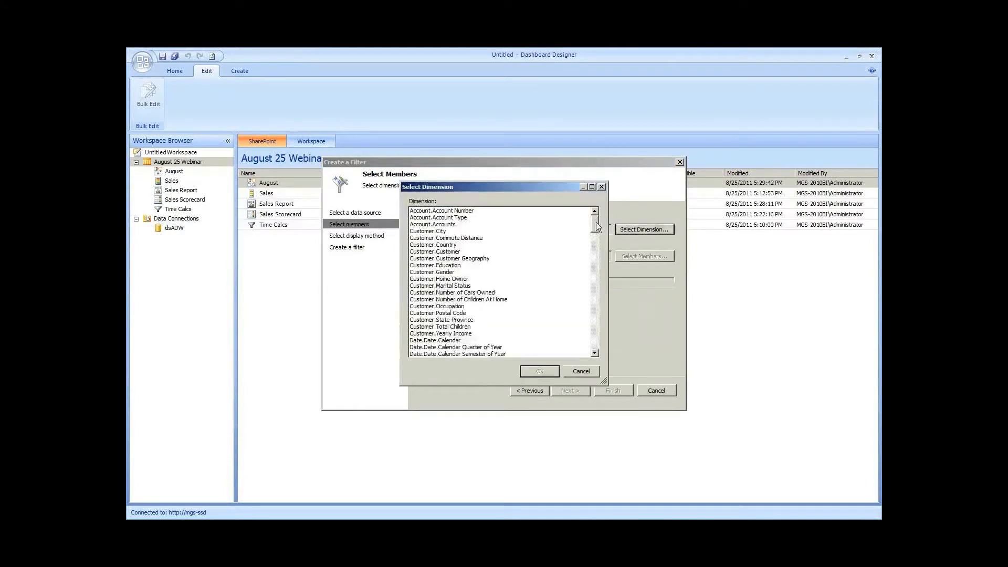
{"action": "scroll", "coordinate": [596, 226], "scroll_direction": "down", "scroll_amount": 1}
{"action": "left_click_drag", "start_coordinate": [597, 227], "coordinate": [596, 282]}
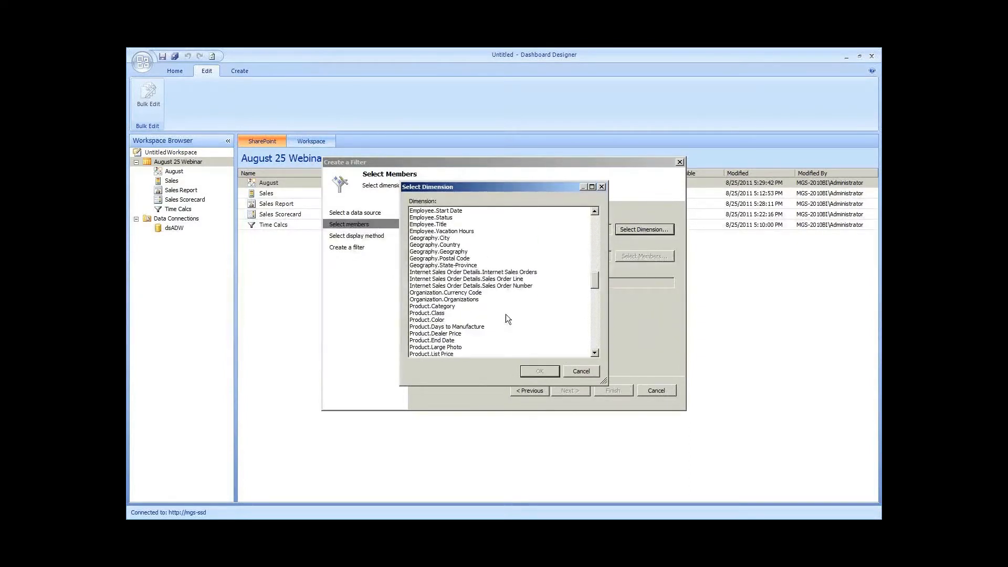
{"action": "scroll", "coordinate": [512, 287], "scroll_direction": "down", "scroll_amount": 13}
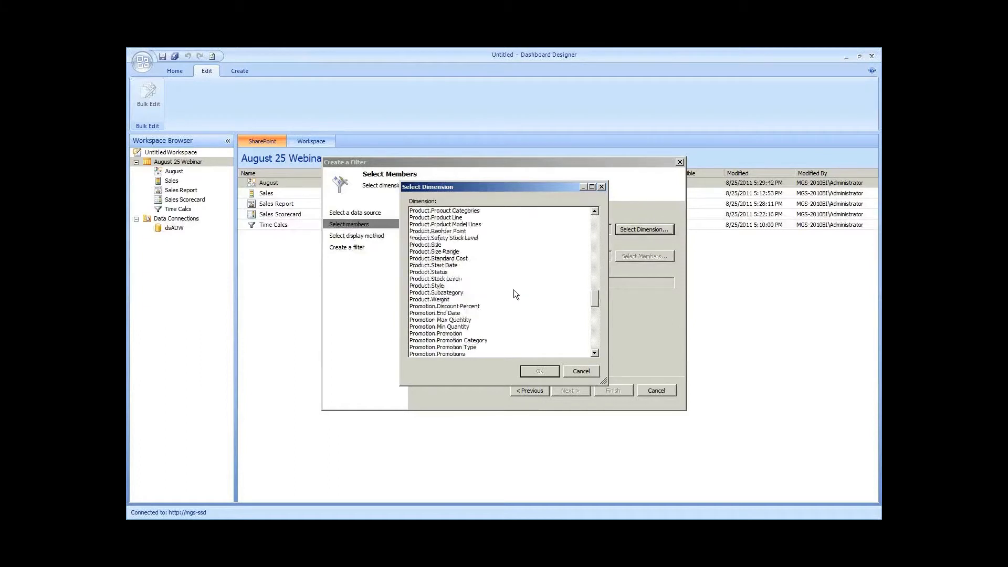
{"action": "scroll", "coordinate": [513, 295], "scroll_direction": "up", "scroll_amount": 8}
{"action": "left_click", "coordinate": [467, 251]}
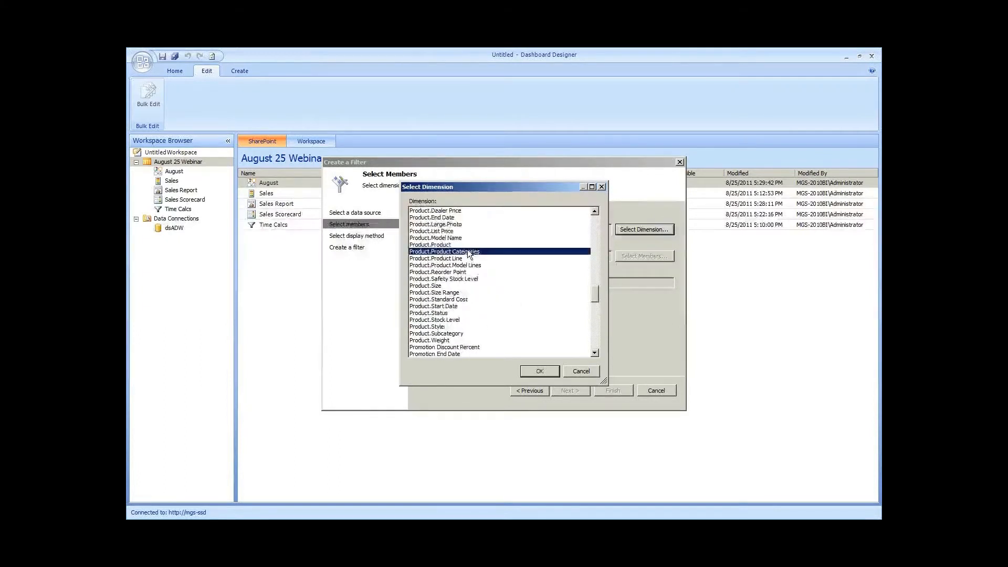
{"action": "left_click", "coordinate": [540, 370]}
{"action": "left_click", "coordinate": [617, 257]}
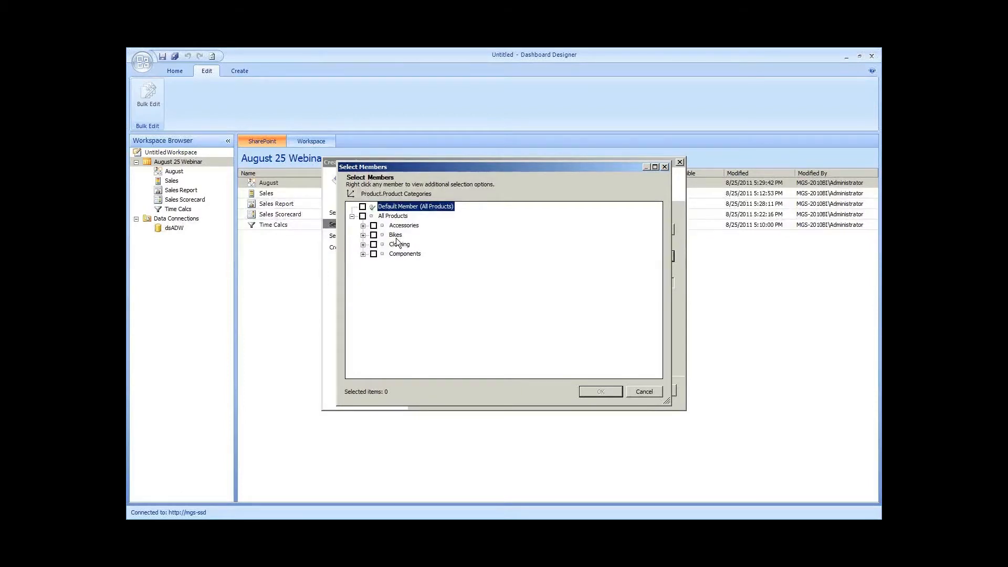
Step: Select Accessories, Bikes, Clothing and Components individually as filter members
{"action": "left_click", "coordinate": [373, 226]}
{"action": "left_click", "coordinate": [373, 234]}
{"action": "left_click", "coordinate": [373, 245]}
{"action": "left_click", "coordinate": [373, 254]}
Step: Include All Products with all its descendants as autoselected filter members, and make All Products the default selection
{"action": "right_click", "coordinate": [398, 217]}
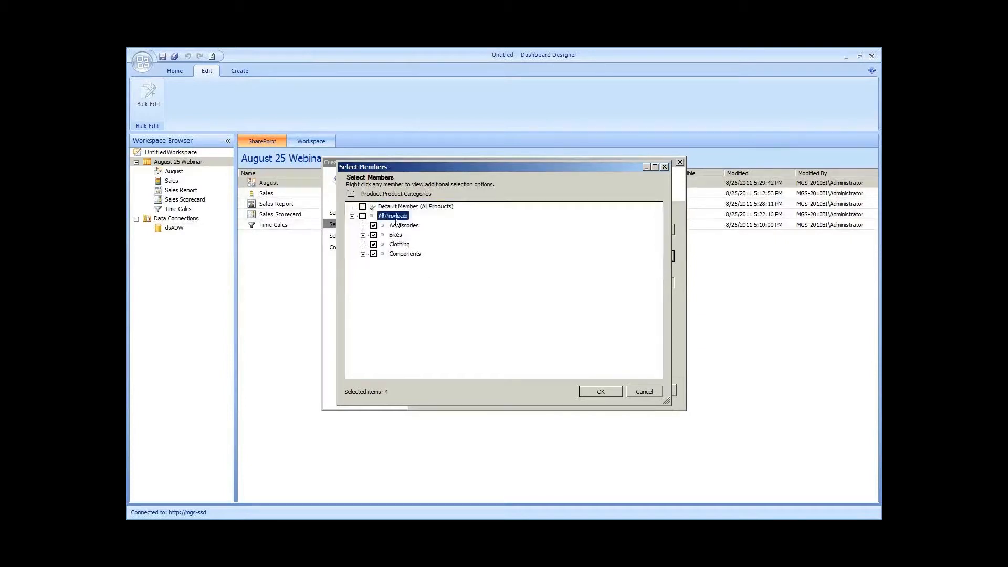
{"action": "mouse_move", "coordinate": [430, 240]}
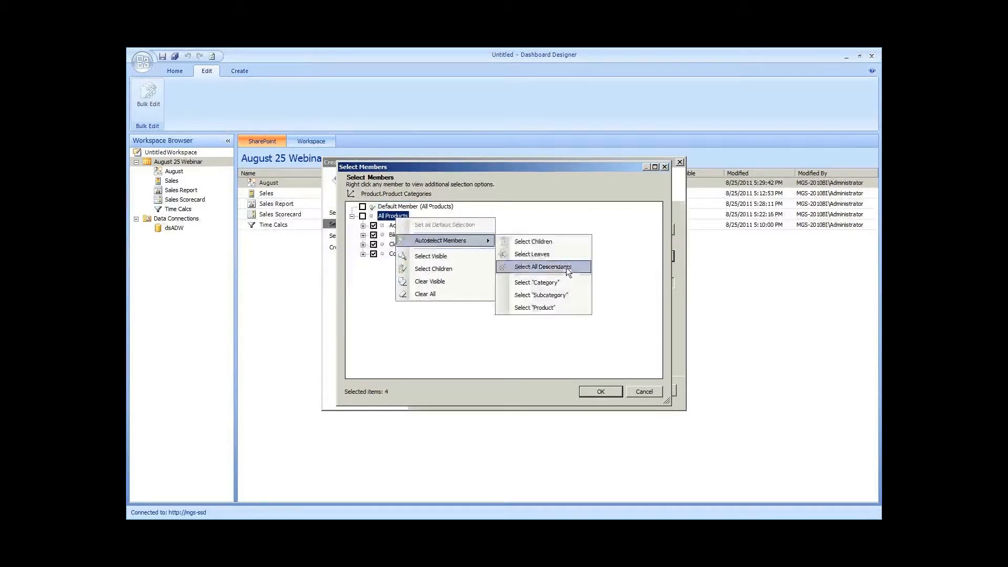
{"action": "left_click", "coordinate": [566, 267]}
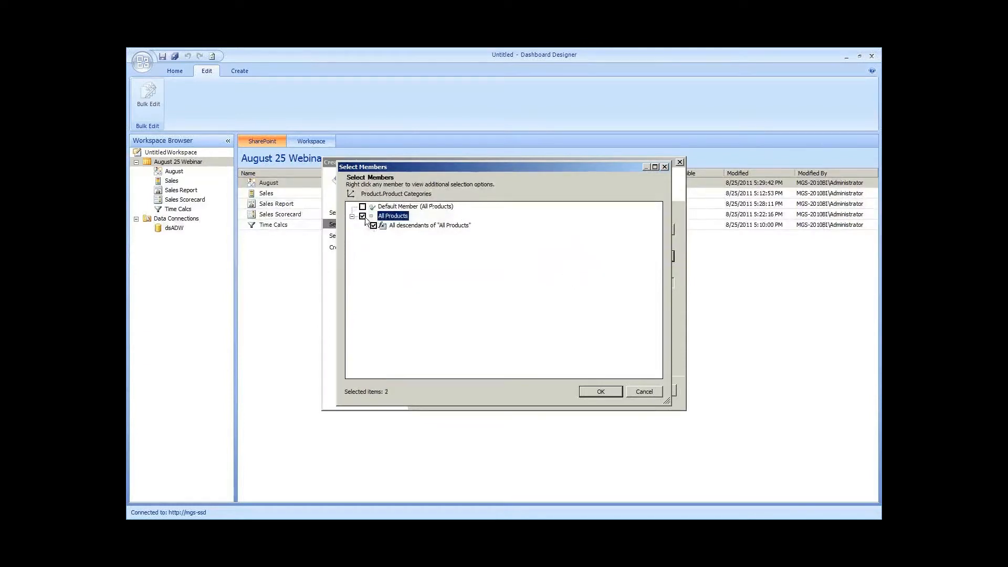
{"action": "right_click", "coordinate": [397, 219]}
{"action": "left_click", "coordinate": [427, 227]}
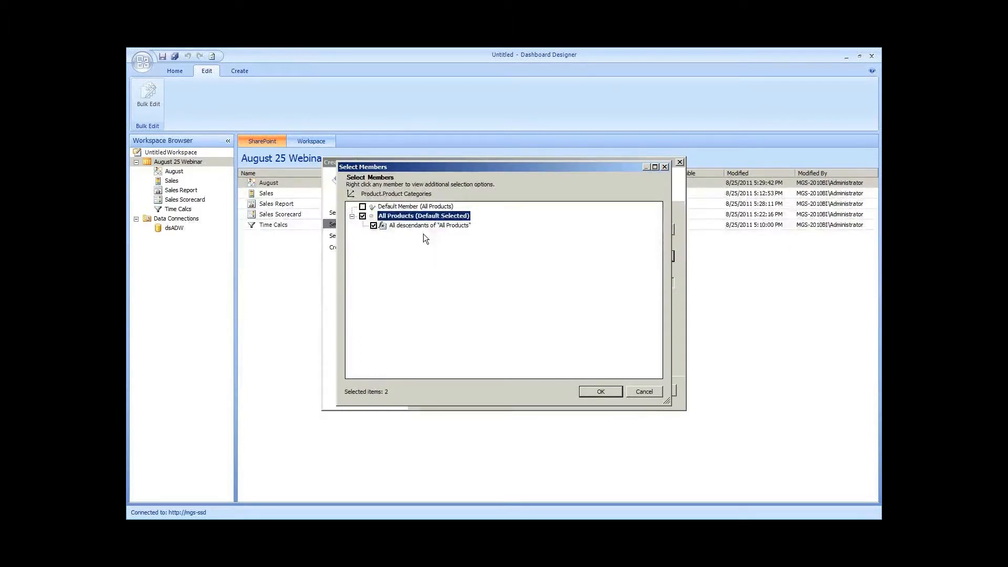
{"action": "left_click", "coordinate": [600, 391]}
Step: Keep Internet Sales Amount as the filter measure and finish the filter with the Multi-Select Tree display method
{"action": "double_click", "coordinate": [457, 283]}
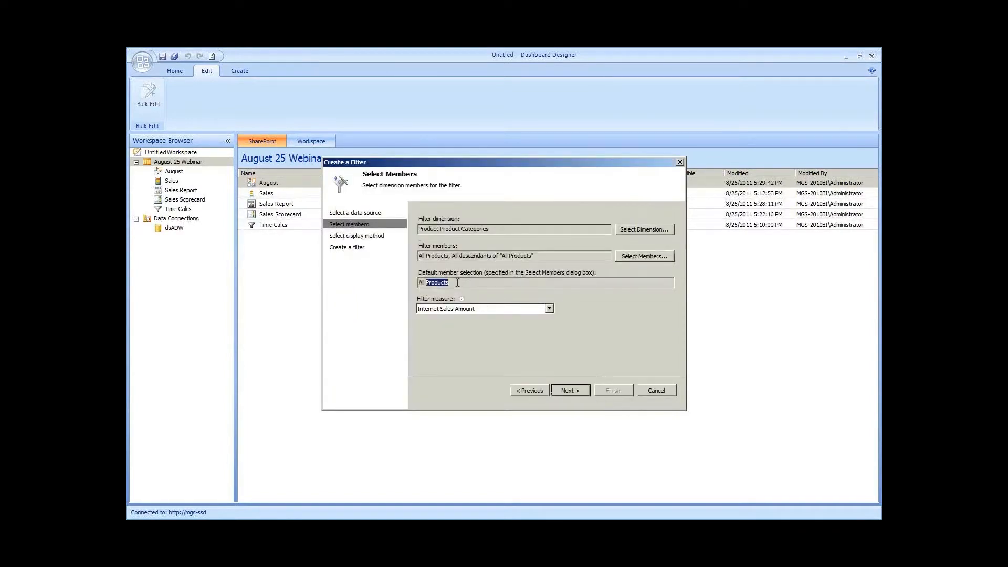
{"action": "double_click", "coordinate": [485, 306]}
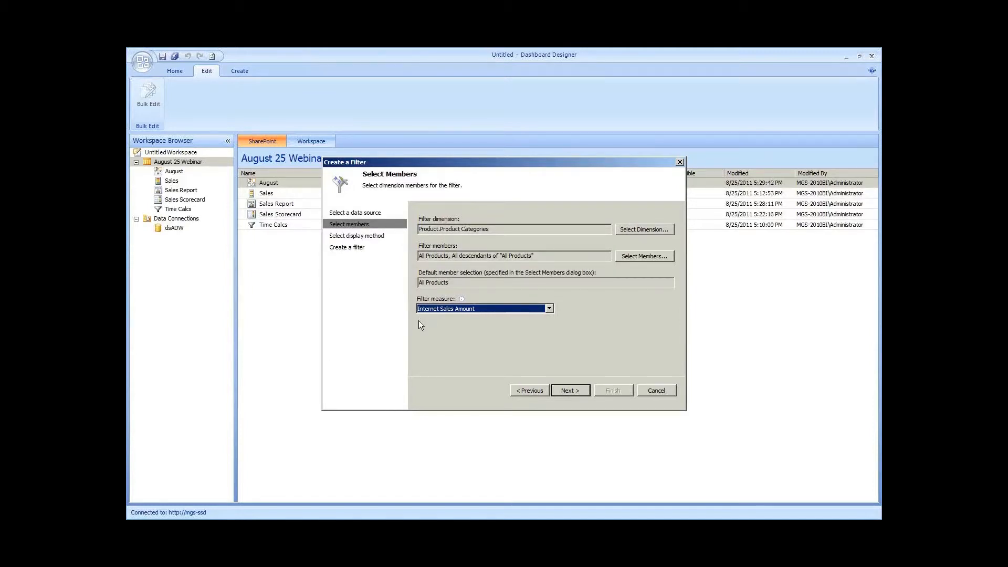
{"action": "left_click", "coordinate": [570, 391]}
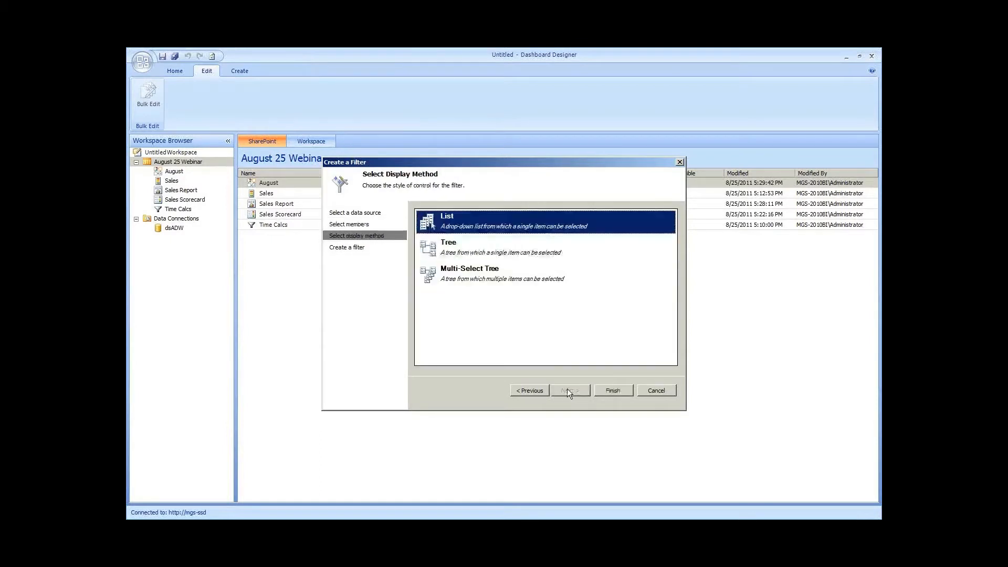
{"action": "left_click", "coordinate": [466, 277]}
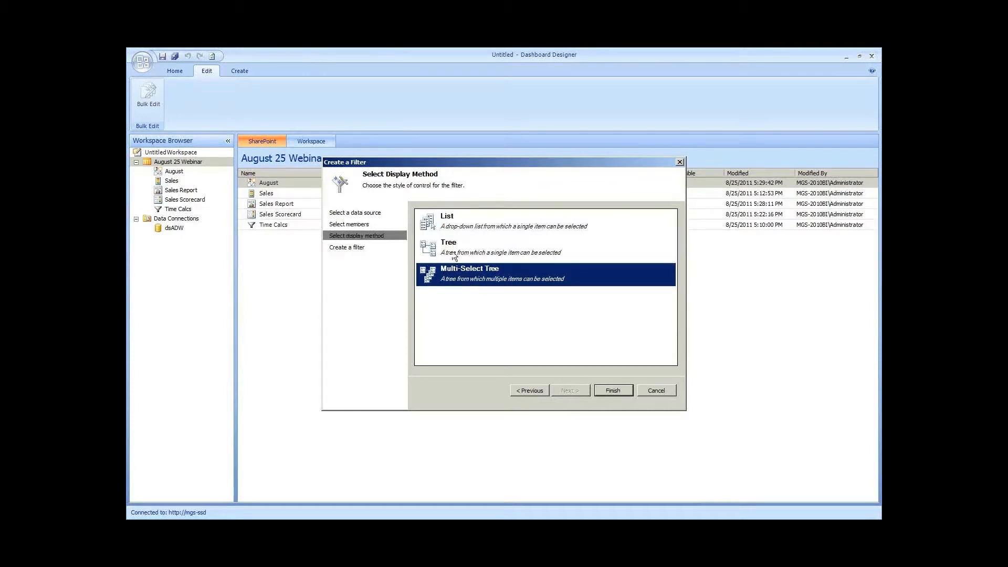
{"action": "left_click", "coordinate": [613, 390]}
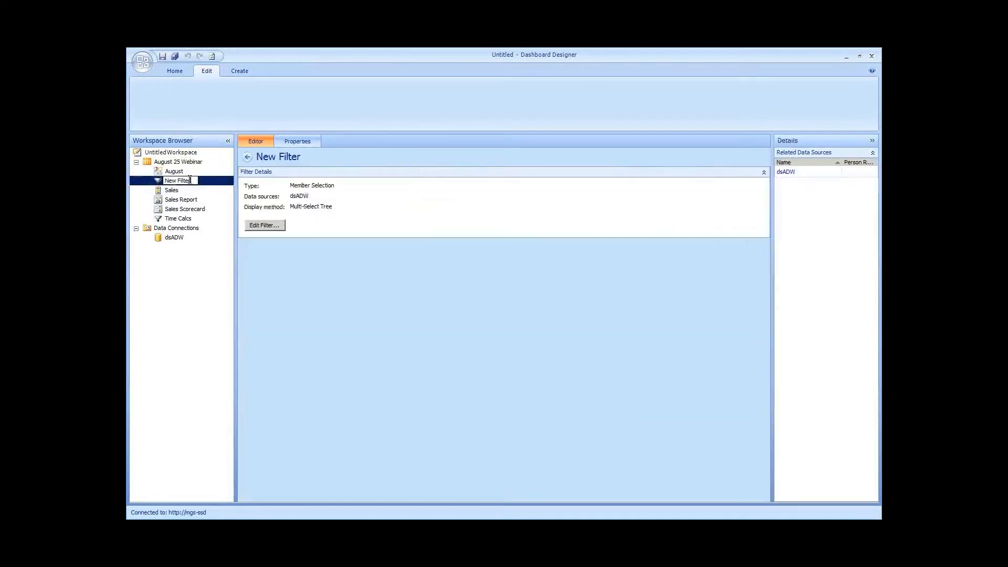
Step: Rename the new filter as Product Categories and reopen it in the workspace
{"action": "left_click_drag", "start_coordinate": [190, 180], "coordinate": [166, 180]}
{"action": "type", "text": "Product Catego"}
{"action": "left_click", "coordinate": [212, 200]}
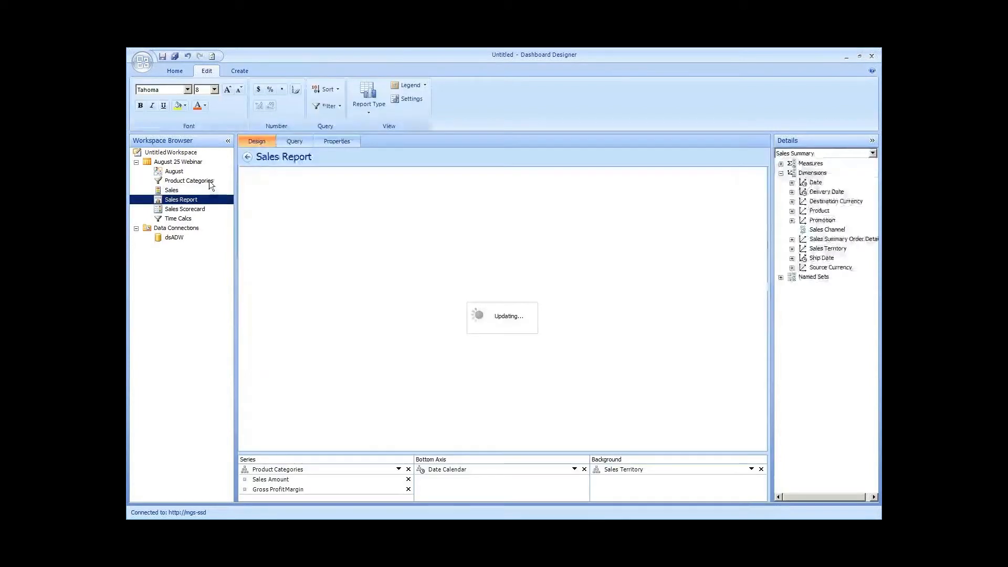
{"action": "left_click", "coordinate": [209, 181]}
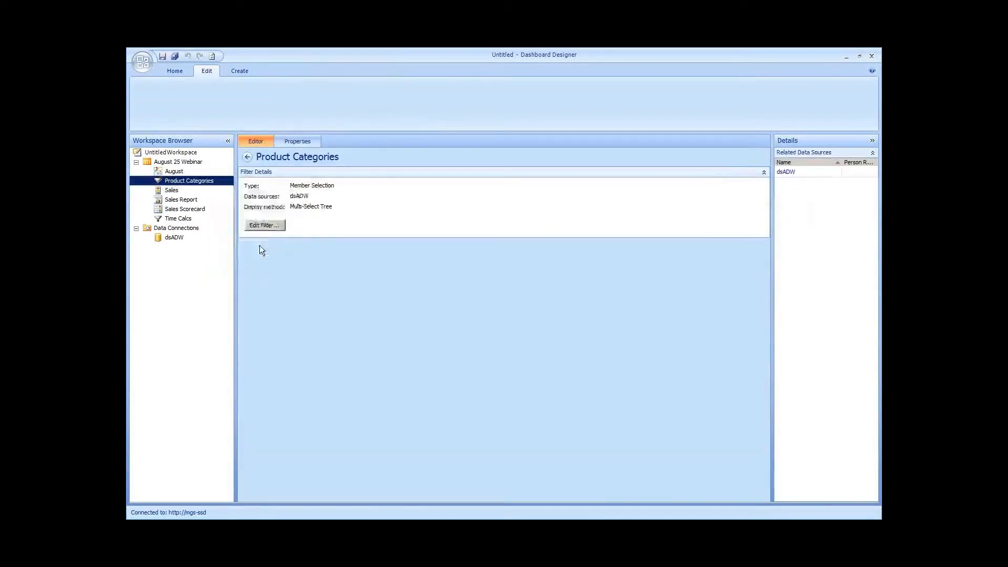
Step: Add the Product Categories filter to the August dashboard's Header zone, beside the Time Calcs filter
{"action": "left_click", "coordinate": [183, 171]}
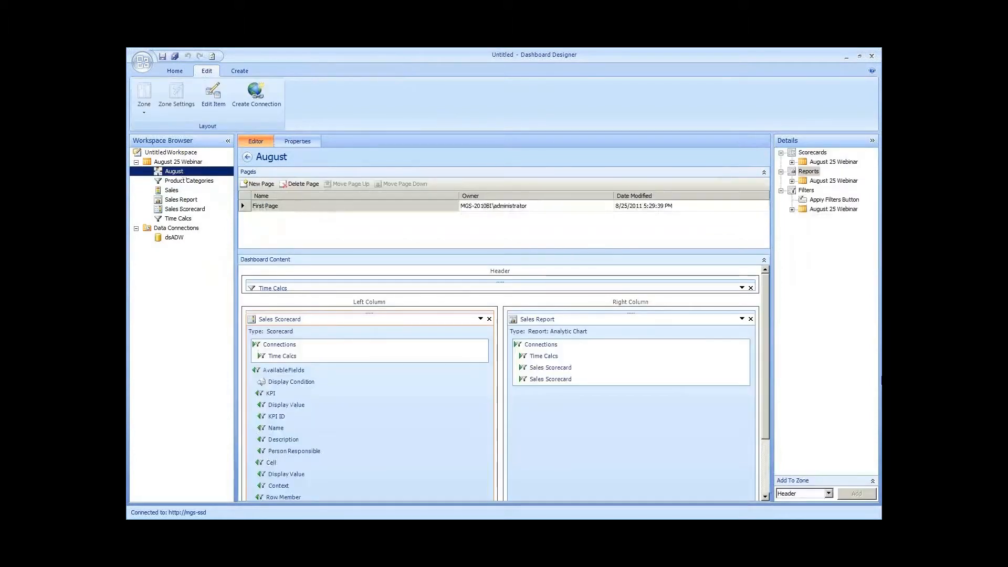
{"action": "left_click", "coordinate": [791, 209]}
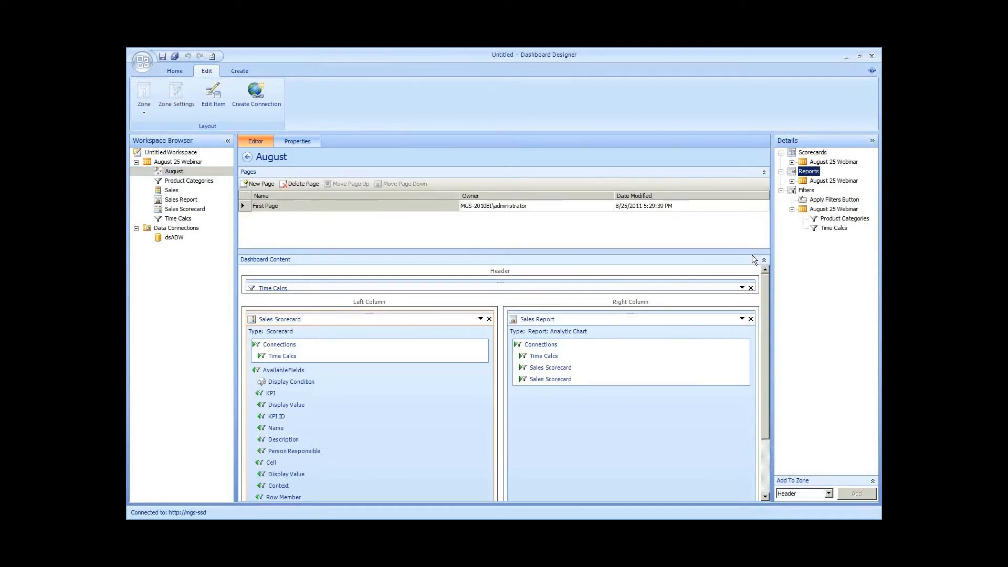
{"action": "left_click", "coordinate": [840, 227]}
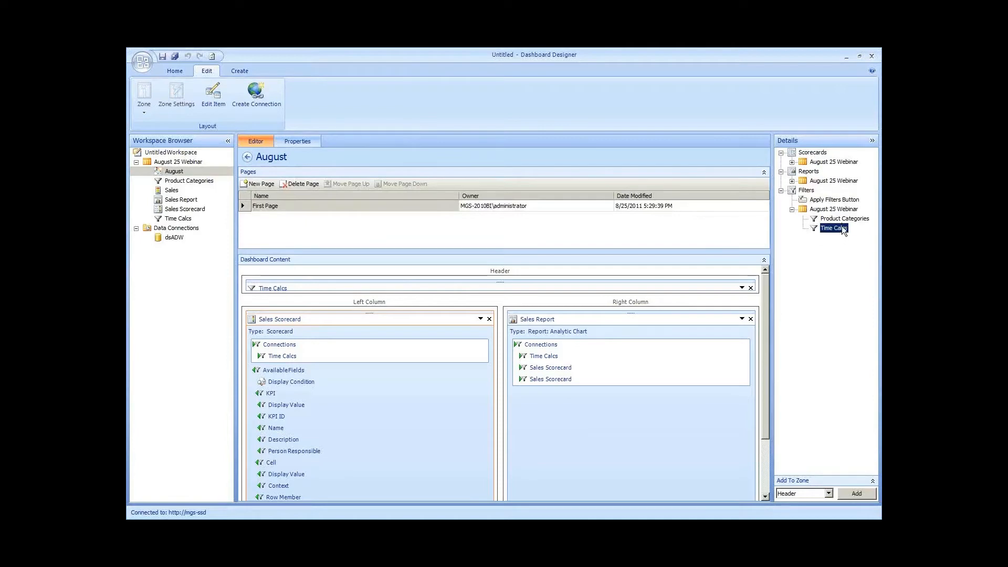
{"action": "left_click_drag", "start_coordinate": [842, 228], "coordinate": [629, 285]}
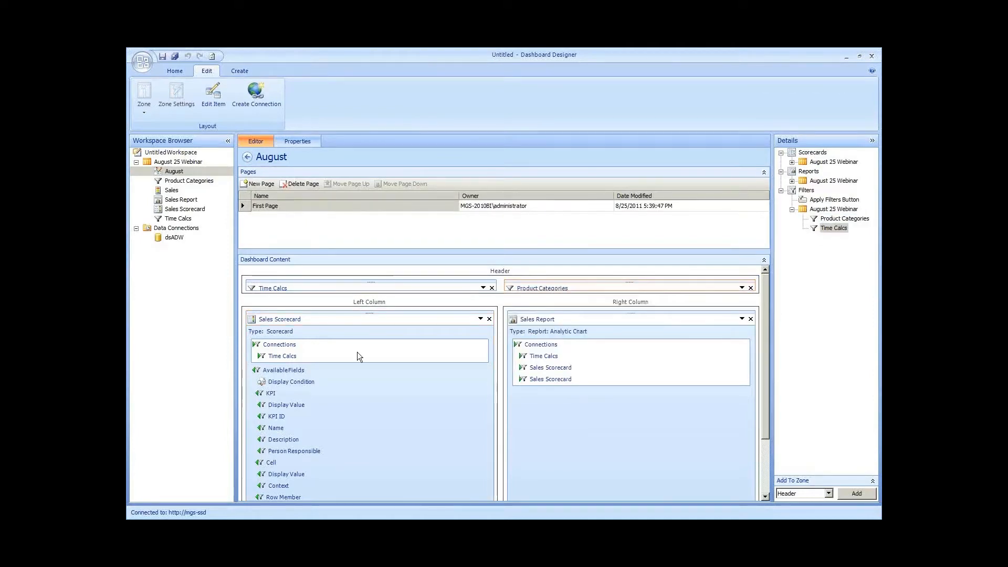
Step: Add a new zone below the Header zone and move the Product Categories filter into it
{"action": "right_click", "coordinate": [501, 286]}
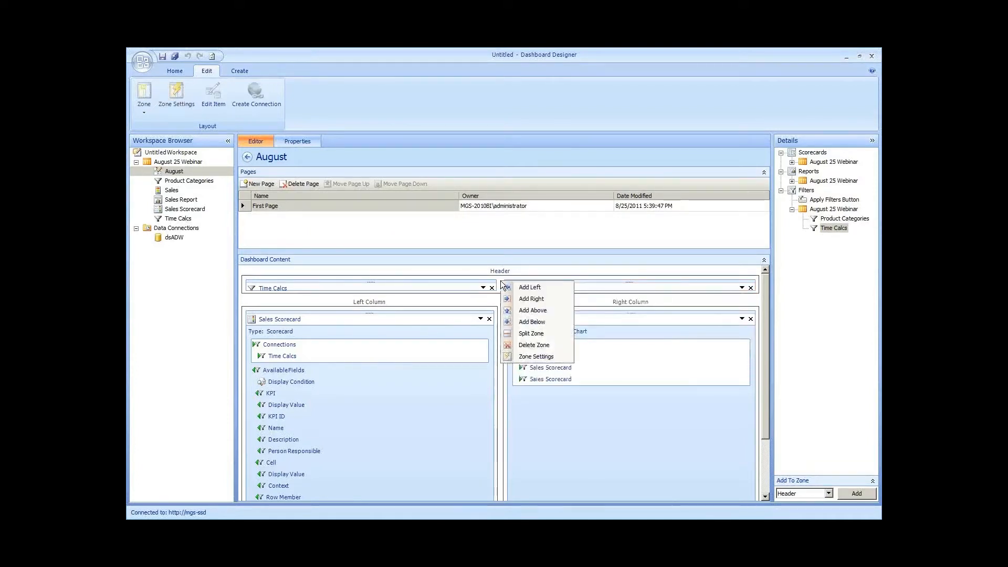
{"action": "left_click", "coordinate": [494, 299]}
{"action": "scroll", "coordinate": [497, 297], "scroll_direction": "down", "scroll_amount": 1}
{"action": "right_click", "coordinate": [499, 297]}
{"action": "left_click", "coordinate": [501, 293]}
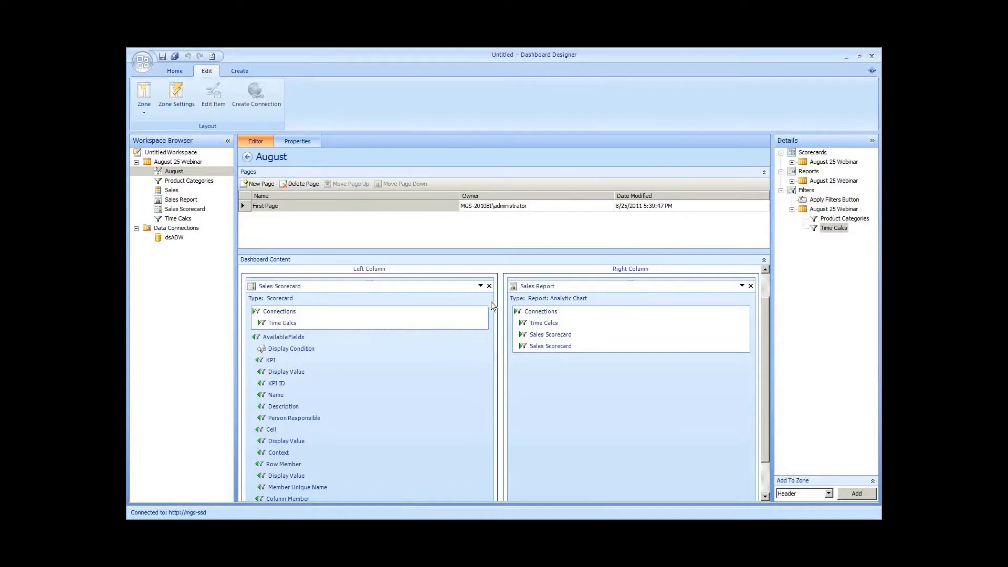
{"action": "left_click", "coordinate": [492, 303]}
{"action": "left_click", "coordinate": [496, 300]}
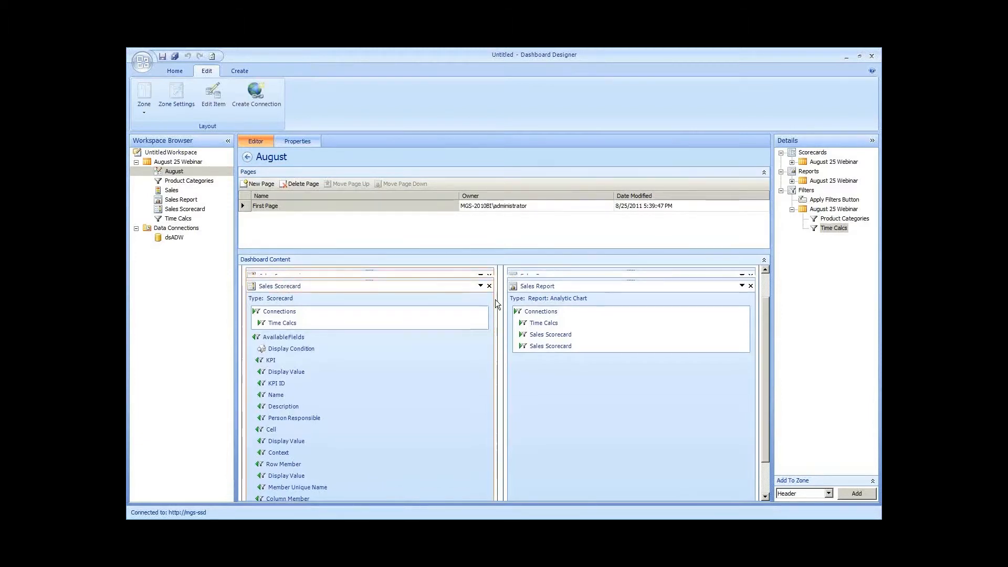
{"action": "right_click", "coordinate": [495, 299]}
{"action": "scroll", "coordinate": [497, 303], "scroll_direction": "up", "scroll_amount": 1}
{"action": "right_click", "coordinate": [499, 286]}
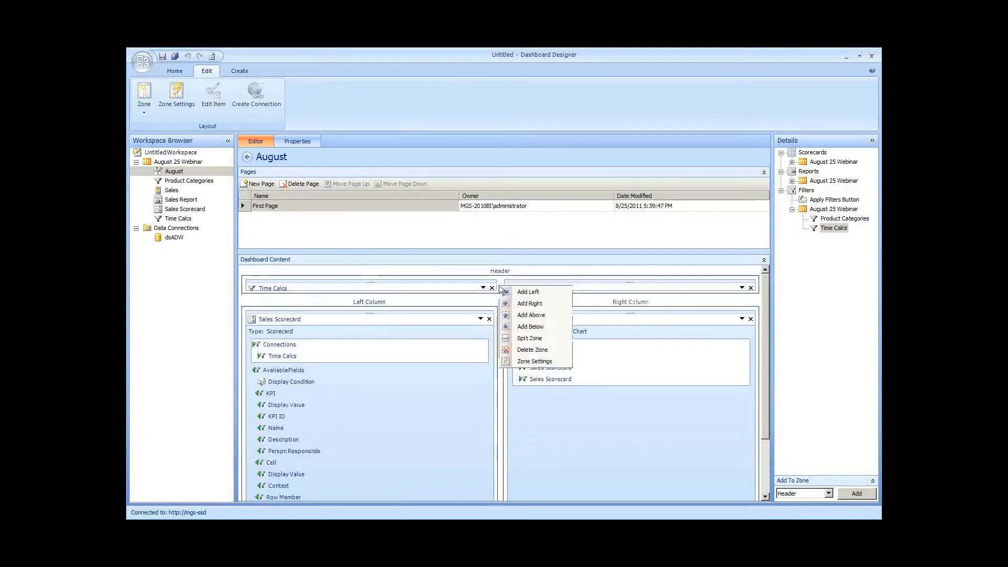
{"action": "left_click", "coordinate": [534, 322]}
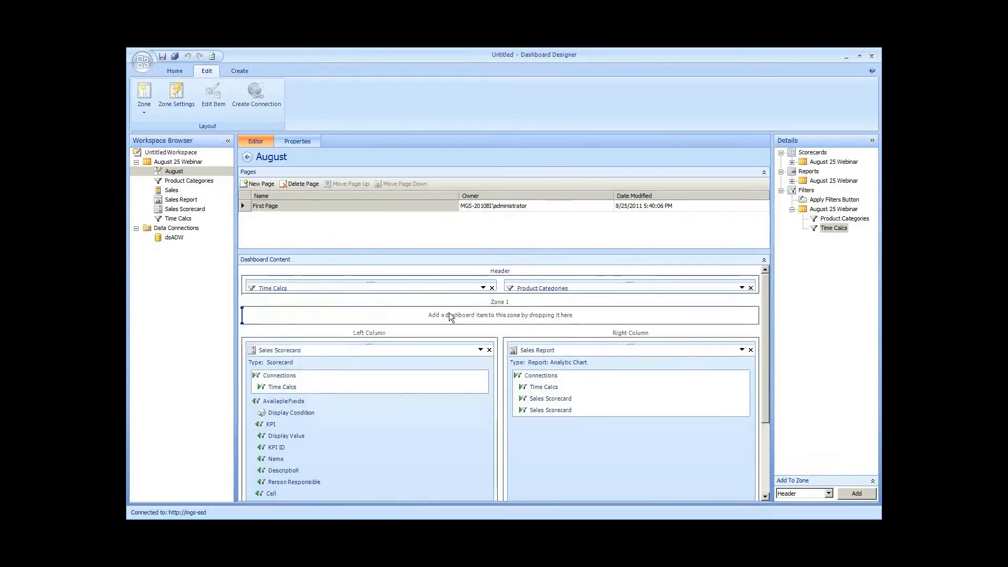
{"action": "left_click_drag", "start_coordinate": [449, 313], "coordinate": [448, 313]}
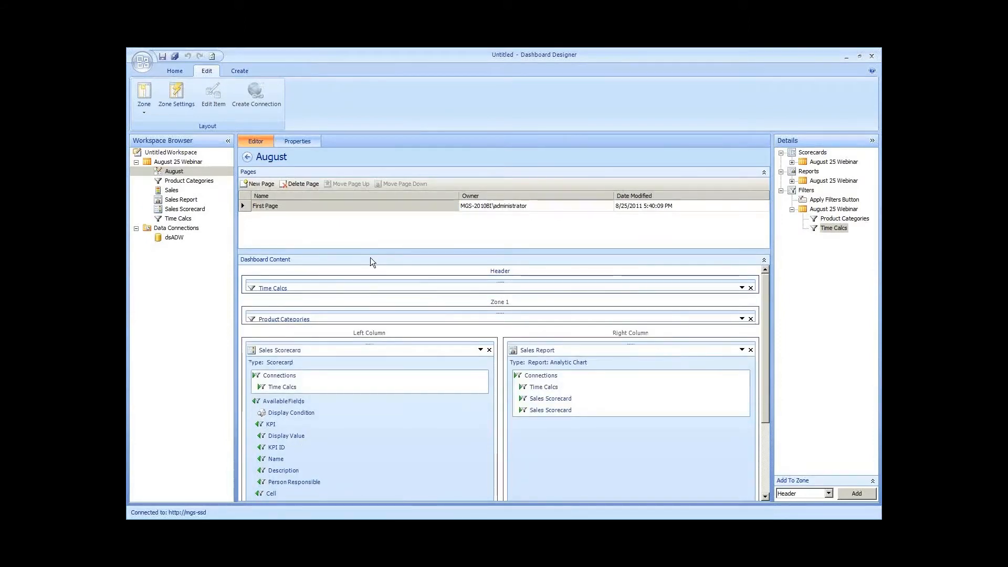
Step: Move the Product Categories filter back into the Header zone ahead of Time Calcs, and delete the empty Zone 1
{"action": "mouse_move", "coordinate": [251, 313]}
{"action": "left_click_drag", "start_coordinate": [252, 313], "coordinate": [443, 286]}
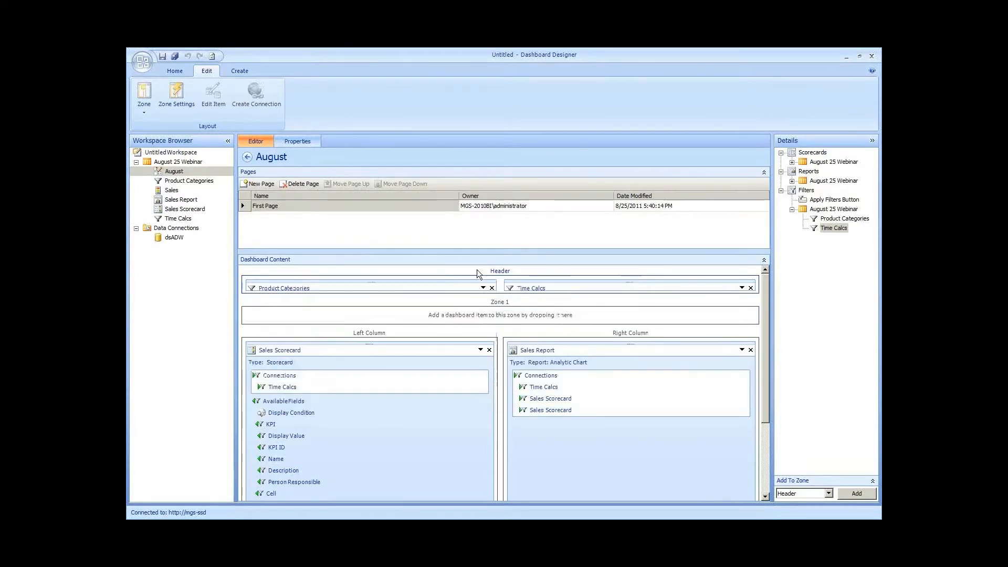
{"action": "right_click", "coordinate": [514, 312]}
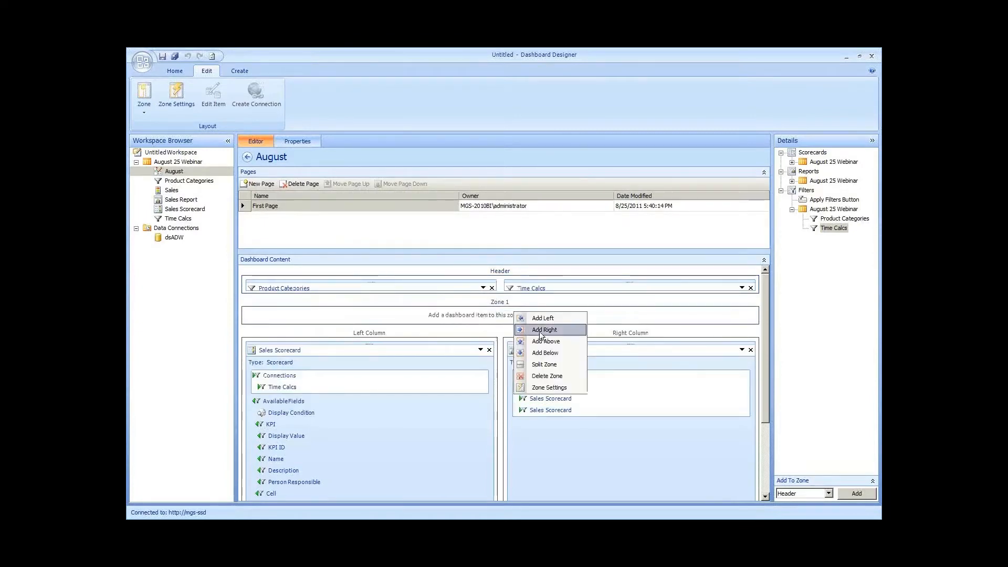
{"action": "left_click", "coordinate": [557, 376]}
Step: Set the Header zone's orientation to Vertical so its two filters are placed one above the other
{"action": "right_click", "coordinate": [501, 285]}
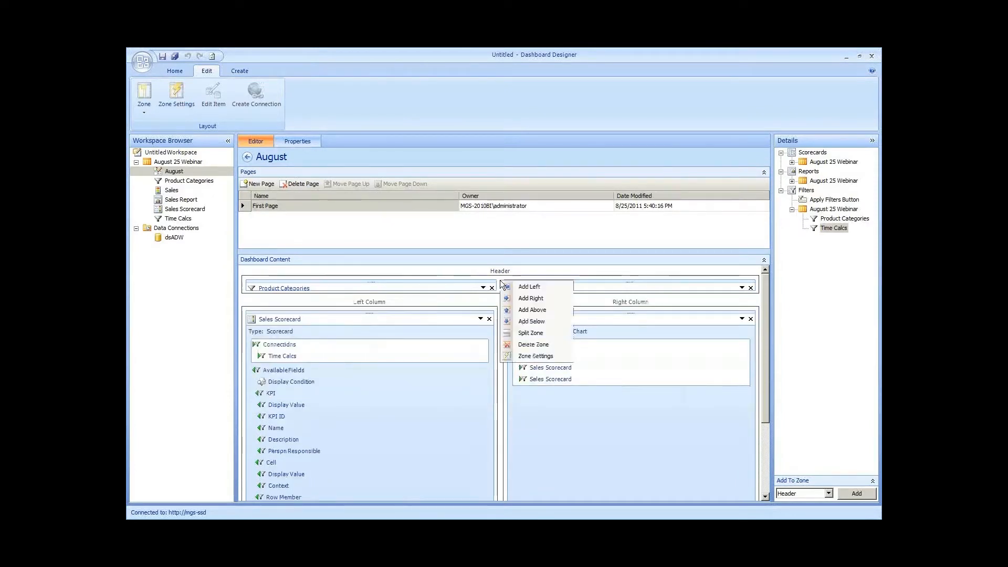
{"action": "left_click", "coordinate": [536, 356]}
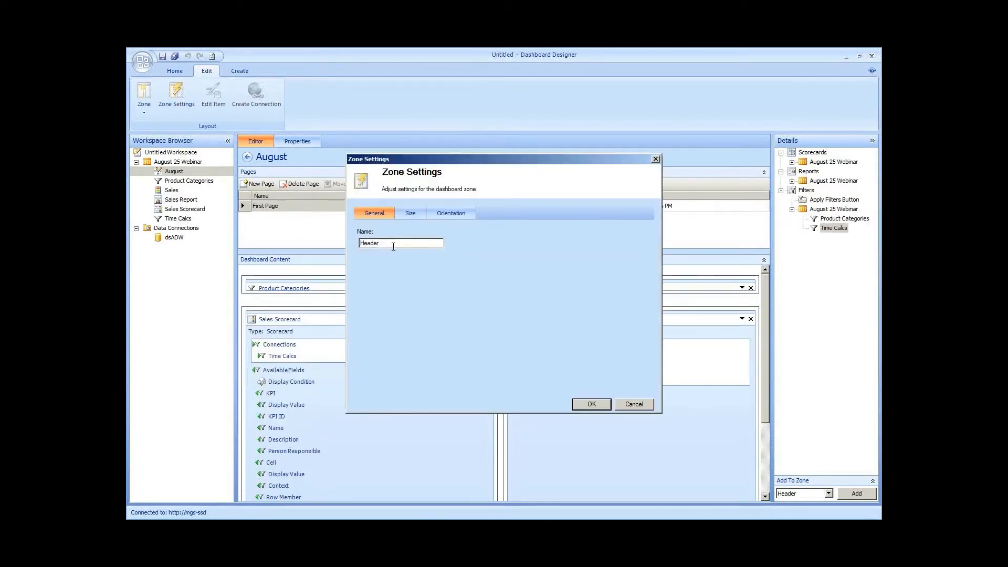
{"action": "left_click", "coordinate": [412, 218]}
{"action": "double_click", "coordinate": [392, 373]}
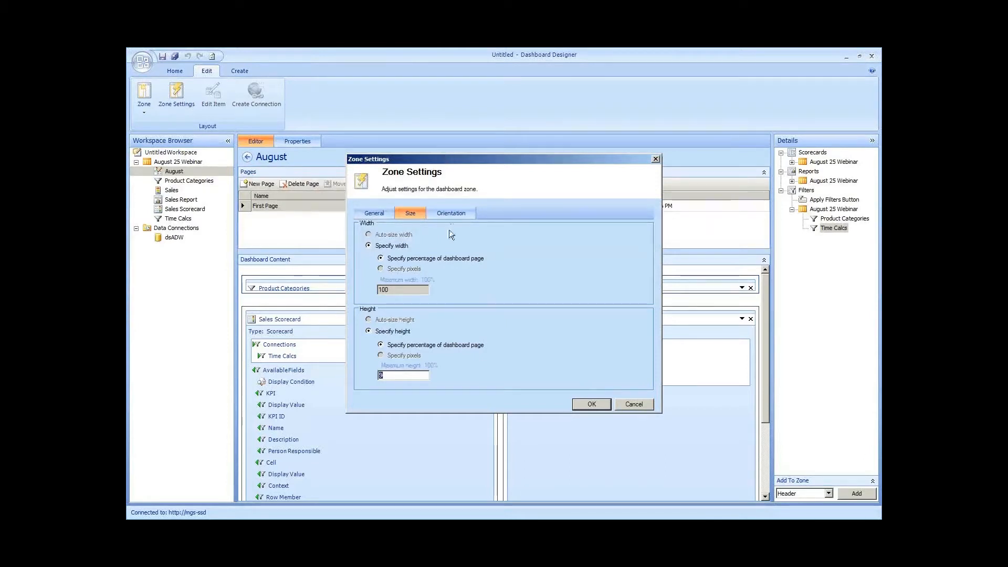
{"action": "left_click", "coordinate": [452, 214]}
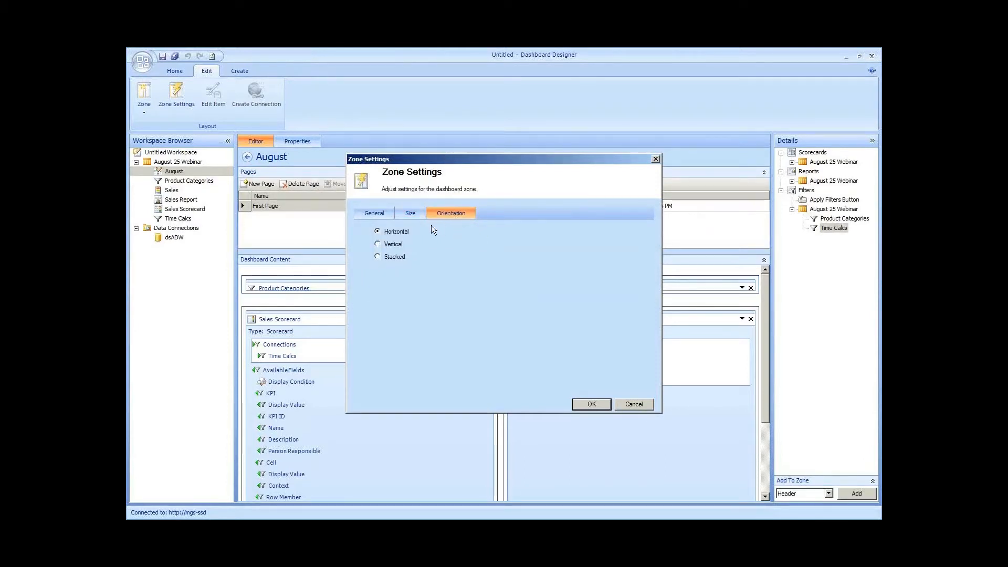
{"action": "left_click", "coordinate": [394, 244]}
{"action": "left_click", "coordinate": [378, 244]}
{"action": "left_click", "coordinate": [584, 404]}
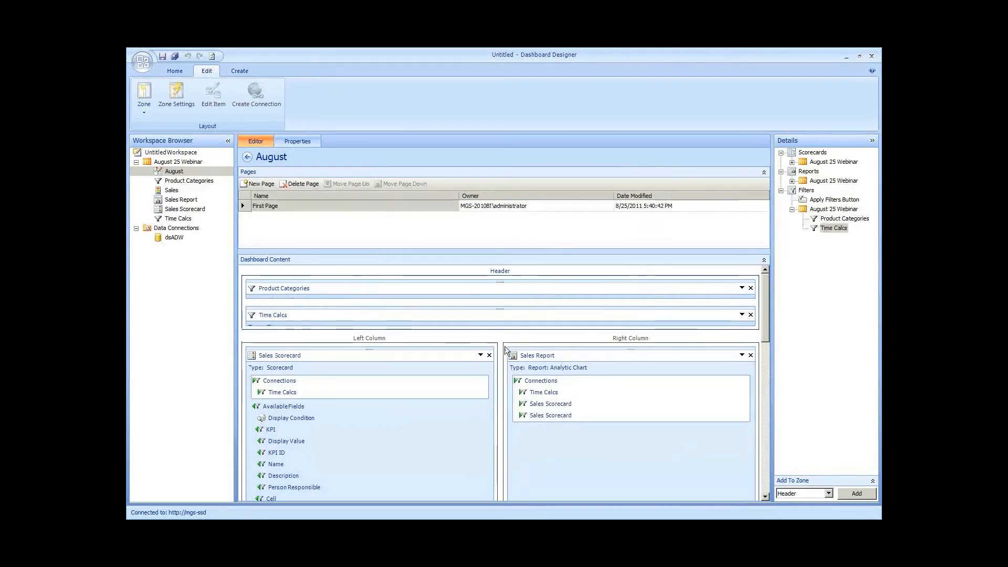
Step: Set the Right Column zone's width to 70 percent of the dashboard page
{"action": "scroll", "coordinate": [504, 345], "scroll_direction": "down", "scroll_amount": 3}
{"action": "right_click", "coordinate": [505, 345]}
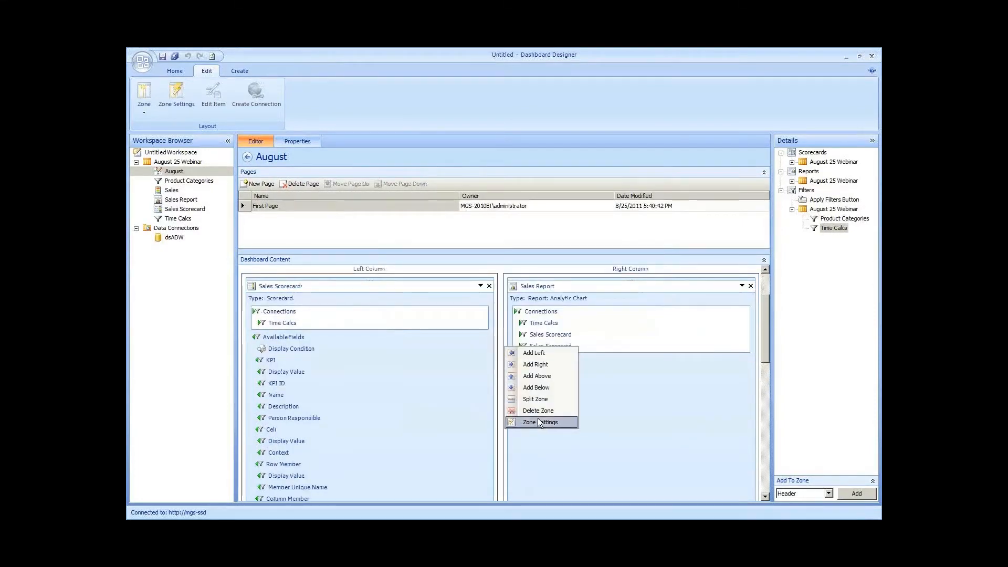
{"action": "left_click", "coordinate": [537, 417]}
{"action": "left_click", "coordinate": [414, 217]}
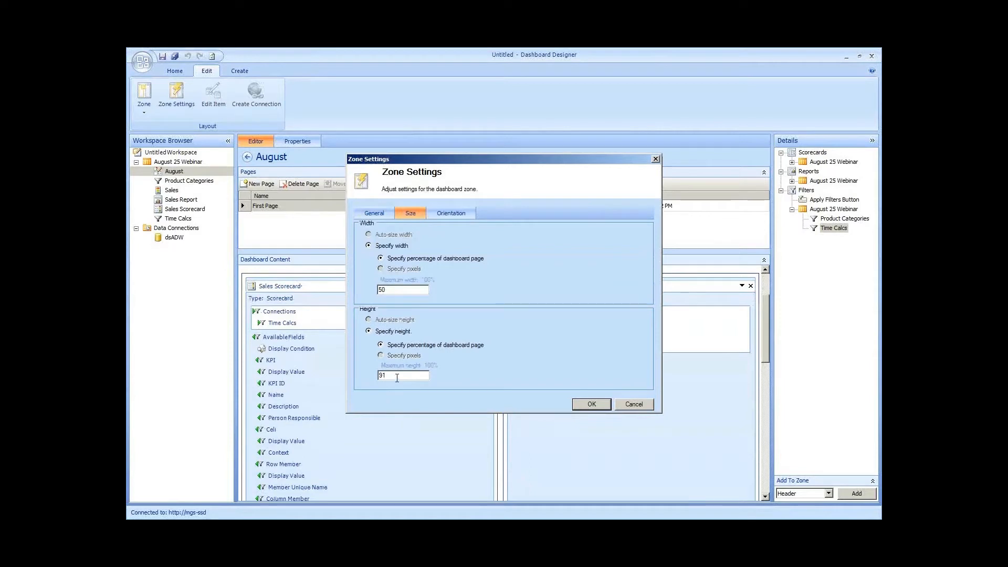
{"action": "double_click", "coordinate": [398, 290]}
{"action": "type", "text": "75"}
{"action": "key", "text": "BackSpace"}
{"action": "type", "text": "0"}
{"action": "left_click", "coordinate": [411, 374]}
{"action": "left_click", "coordinate": [581, 405]}
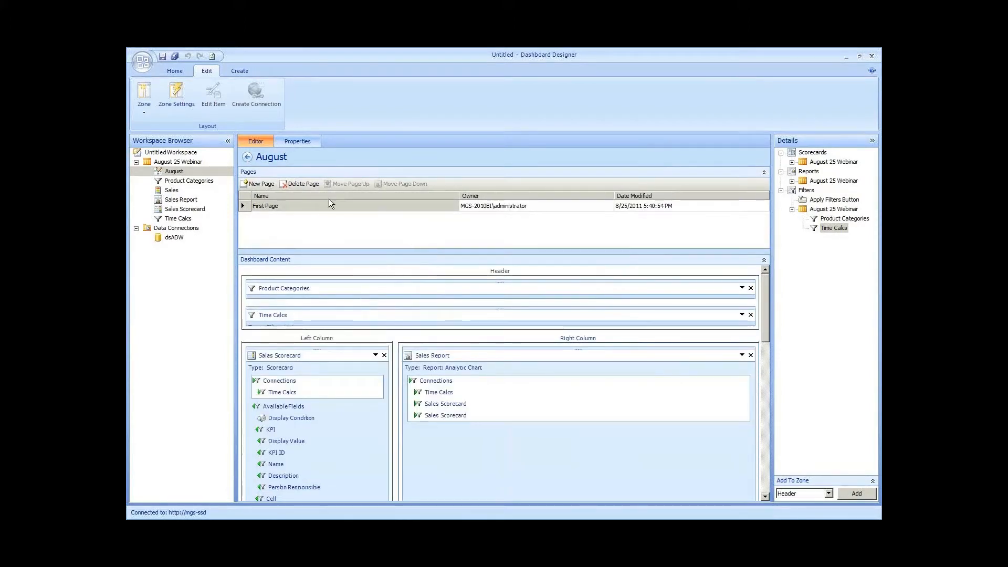
Step: Connect the Product Categories filter's Member Unique Name to the Sales Scorecard's /All Products column hierarchy
{"action": "right_click", "coordinate": [190, 171]}
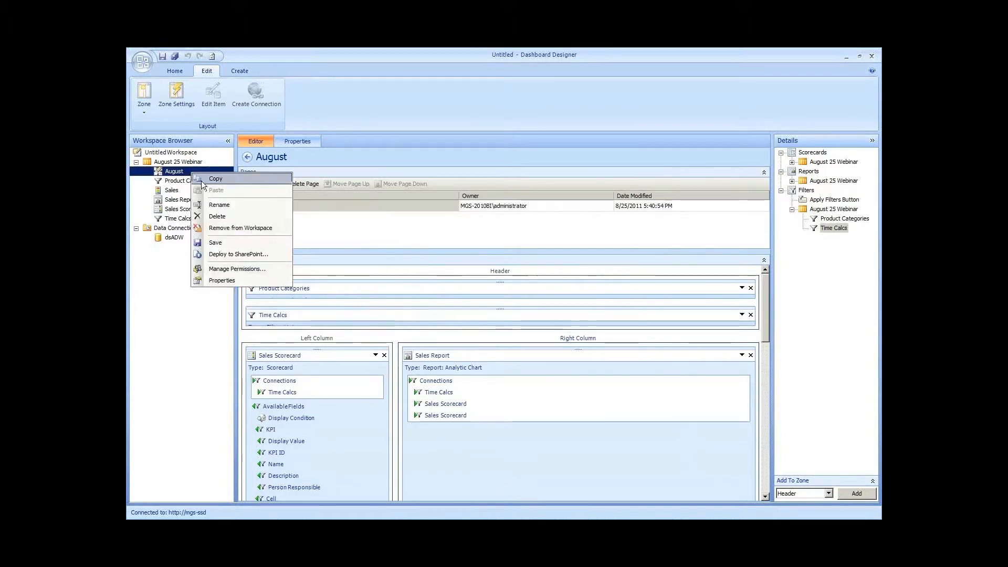
{"action": "left_click", "coordinate": [454, 266]}
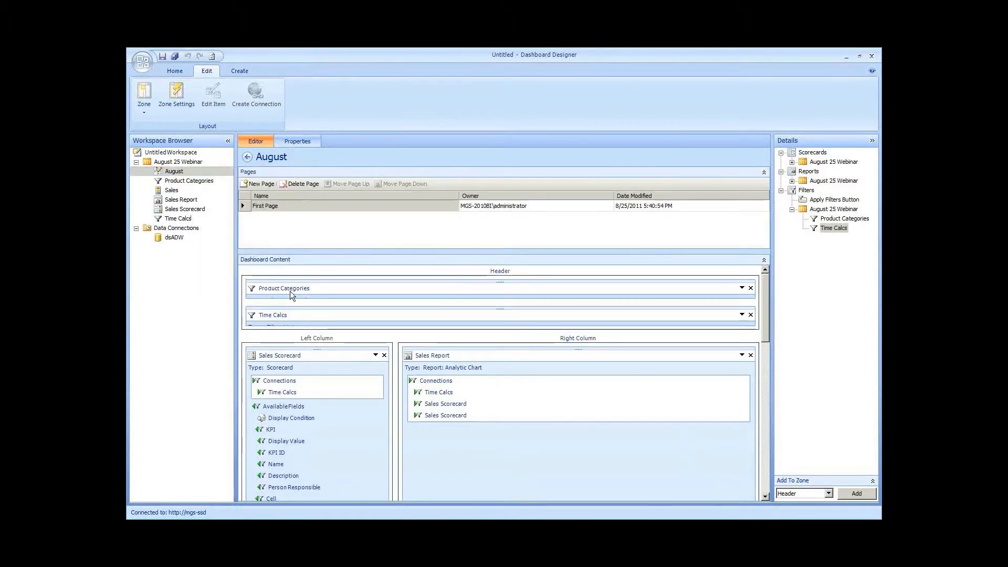
{"action": "mouse_move", "coordinate": [289, 293]}
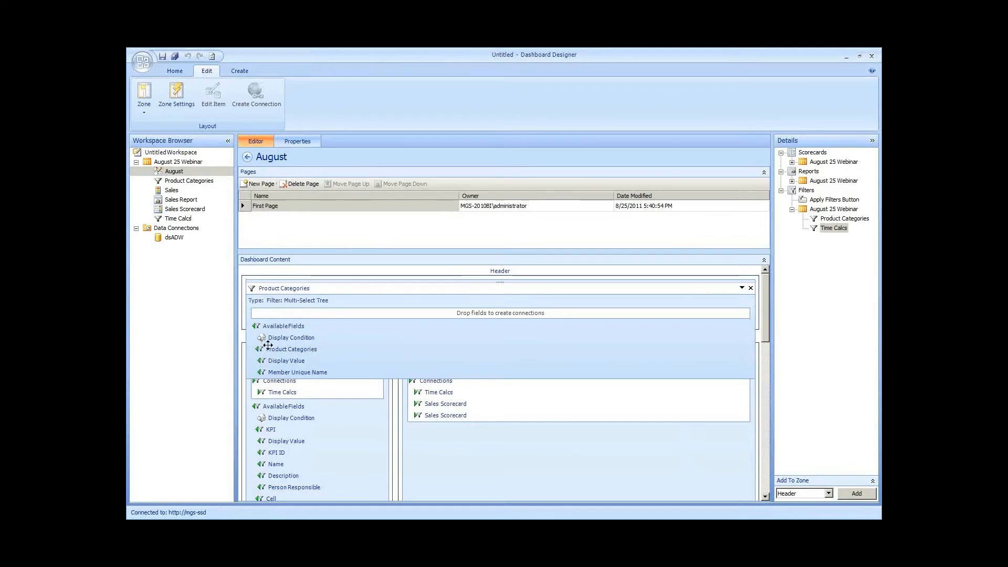
{"action": "left_click_drag", "start_coordinate": [277, 372], "coordinate": [322, 406]}
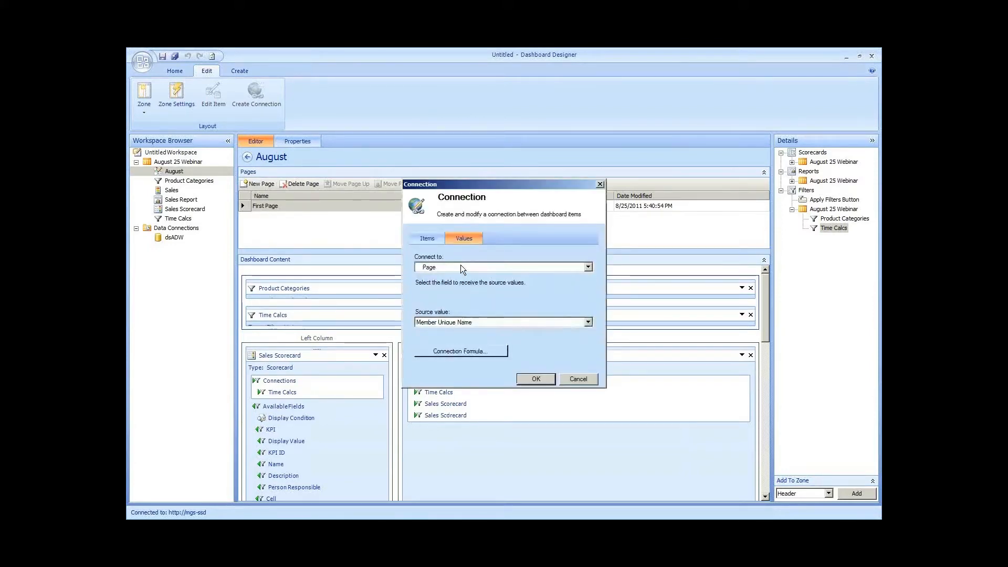
{"action": "left_click", "coordinate": [459, 267]}
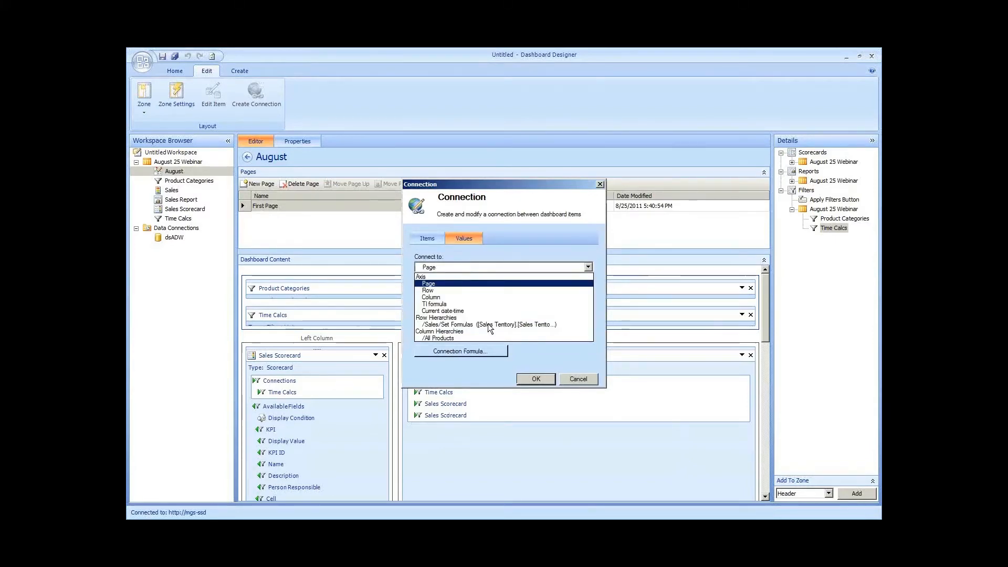
{"action": "left_click", "coordinate": [454, 339]}
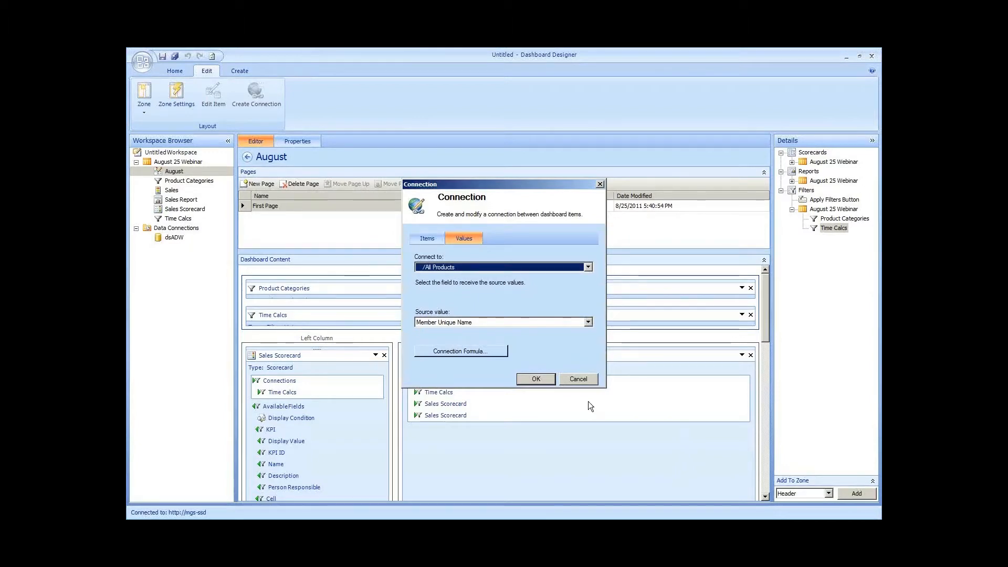
{"action": "left_click", "coordinate": [536, 379]}
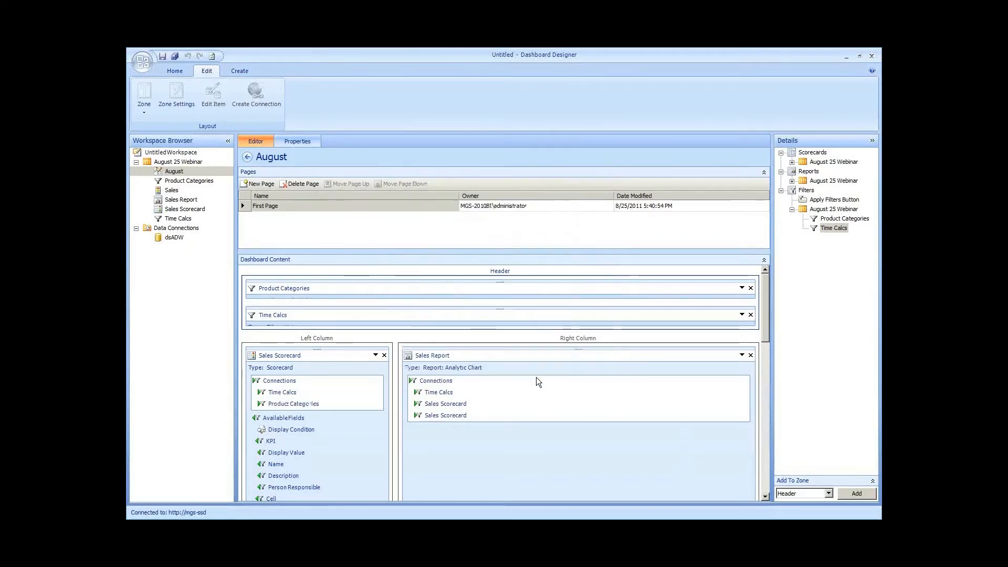
Step: Deploy the updated August dashboard to SharePoint
{"action": "right_click", "coordinate": [174, 170]}
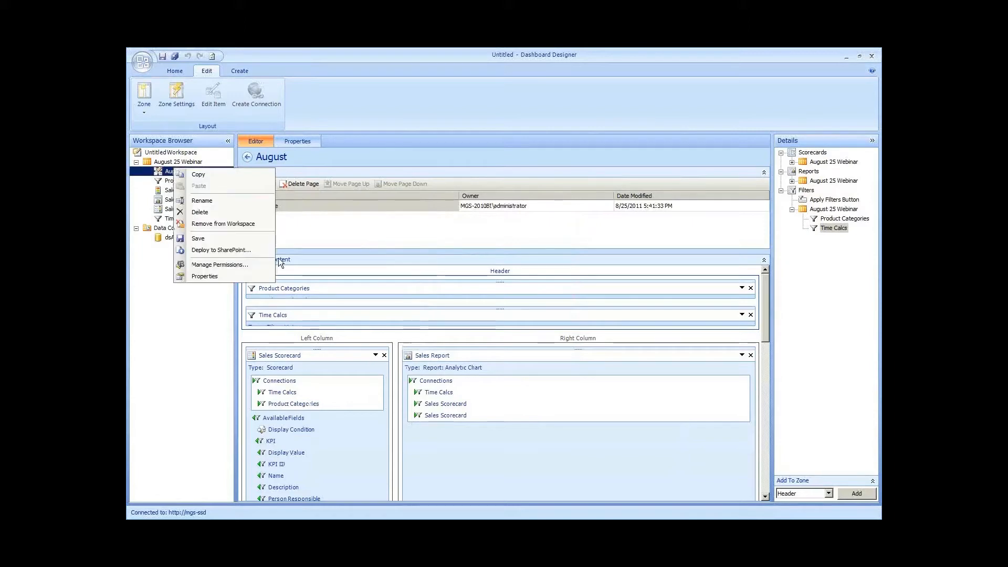
{"action": "left_click", "coordinate": [264, 254]}
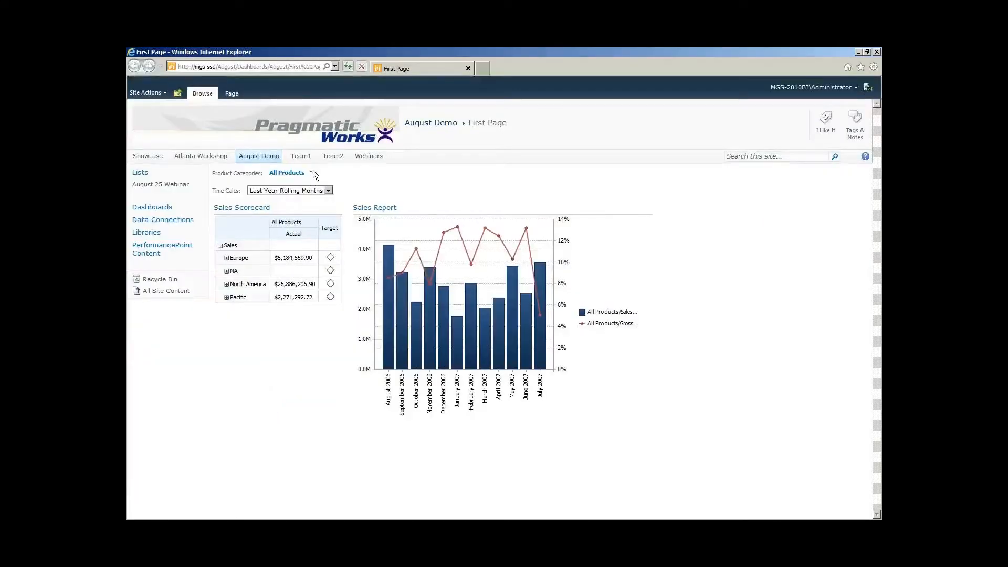
Step: Filter the deployed dashboard's Product Categories to Bikes, Clothing and the Brakes subcategory of Components instead of All Products
{"action": "left_click", "coordinate": [312, 172]}
{"action": "left_click", "coordinate": [274, 183]}
{"action": "left_click", "coordinate": [283, 183]}
{"action": "left_click", "coordinate": [292, 204]}
{"action": "left_click", "coordinate": [292, 214]}
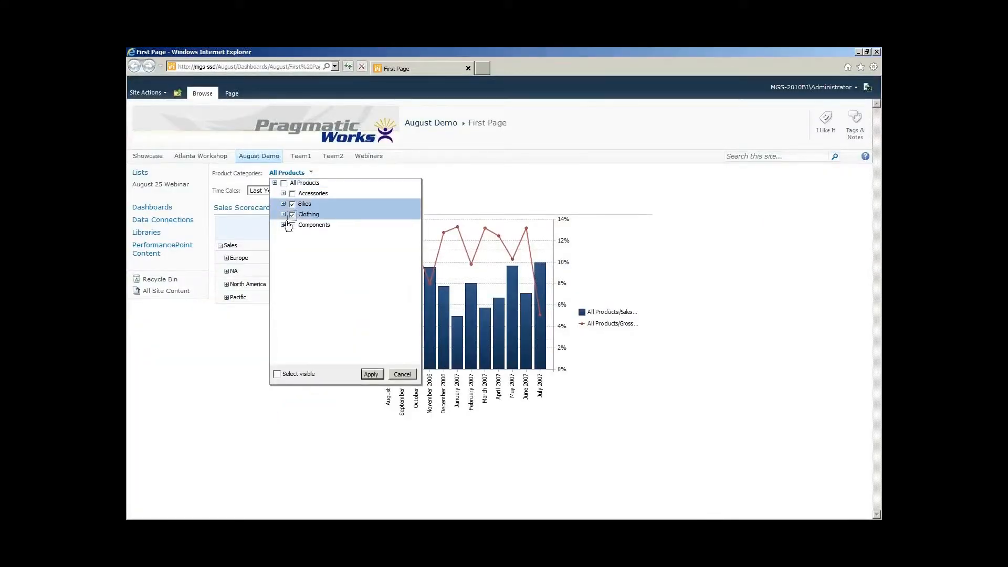
{"action": "left_click", "coordinate": [283, 224]}
{"action": "left_click", "coordinate": [301, 245]}
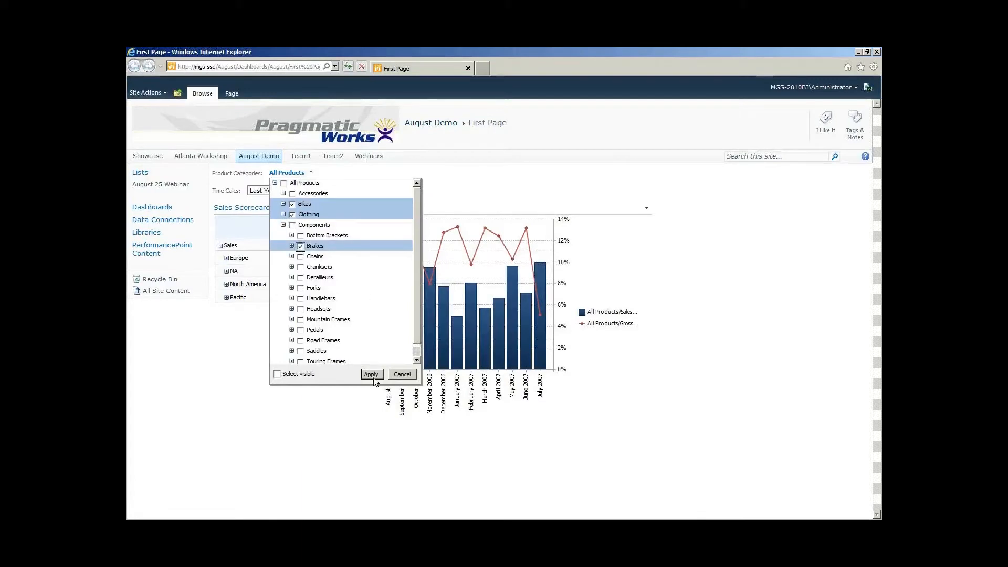
{"action": "left_click", "coordinate": [371, 375]}
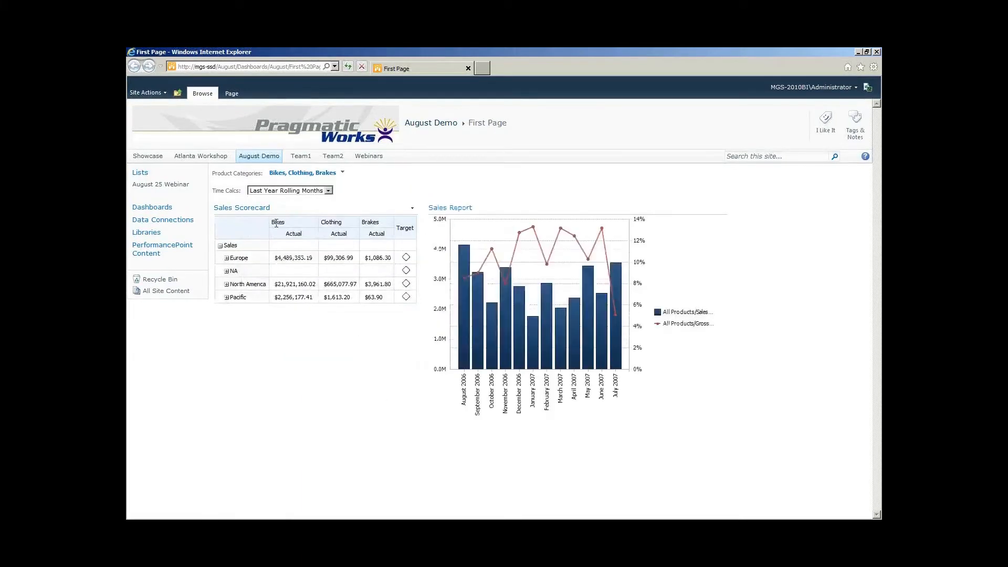
Step: Filter the Sales Report through the scorecard's Brakes column and then its Clothing column
{"action": "left_click", "coordinate": [363, 223]}
{"action": "left_click", "coordinate": [329, 221]}
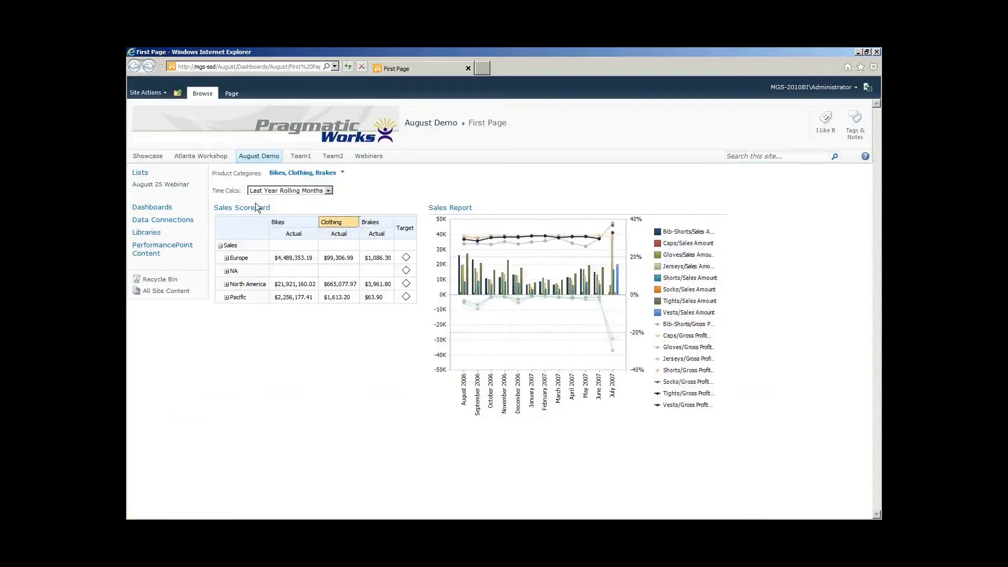
Step: Filter the Sales Report through the Sales Scorecard's Bikes column
{"action": "left_click", "coordinate": [294, 219]}
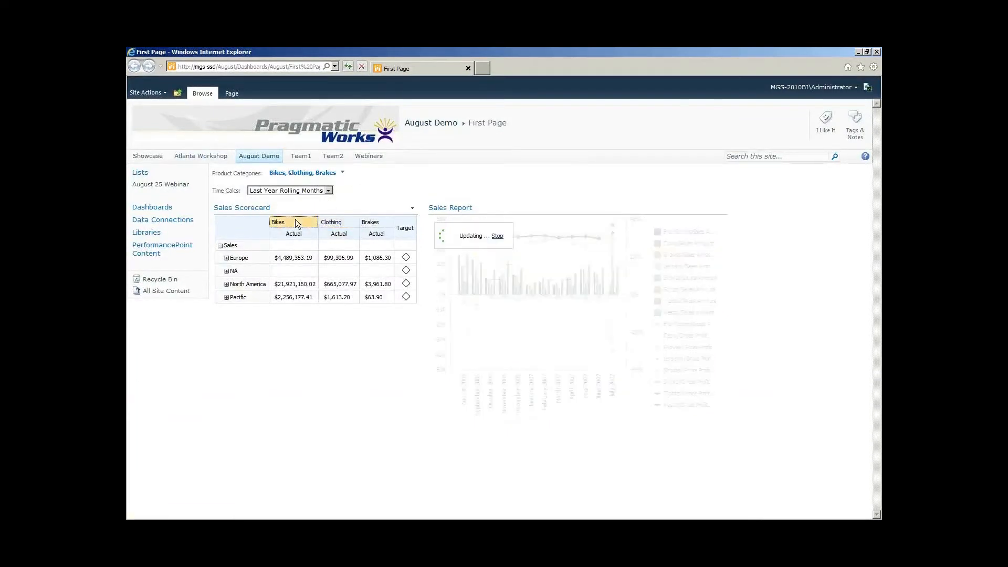
{"action": "left_click", "coordinate": [327, 224]}
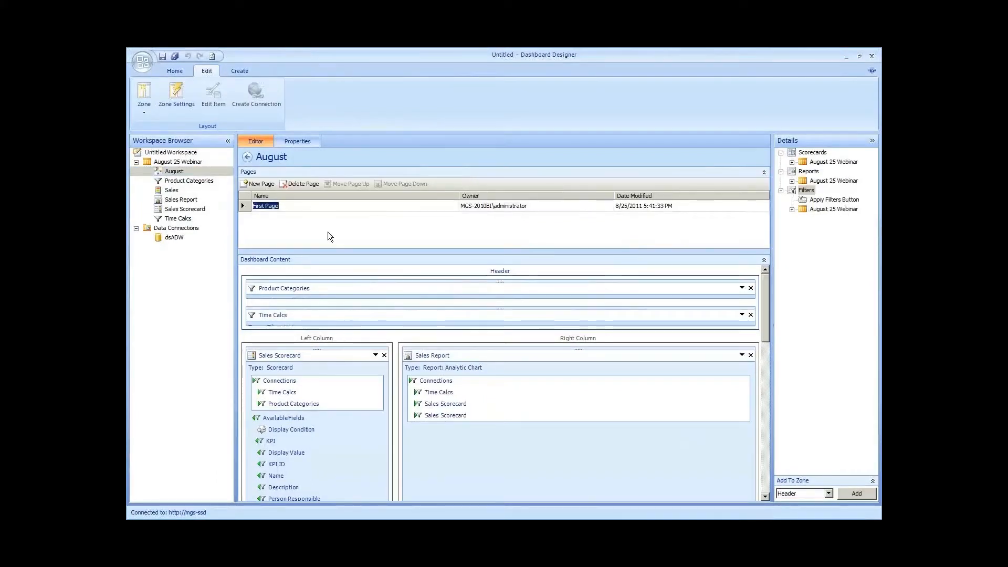
Step: Switch to Dashboard Designer, open the Sales KPI and add a new actual named TM
{"action": "left_click", "coordinate": [349, 283]}
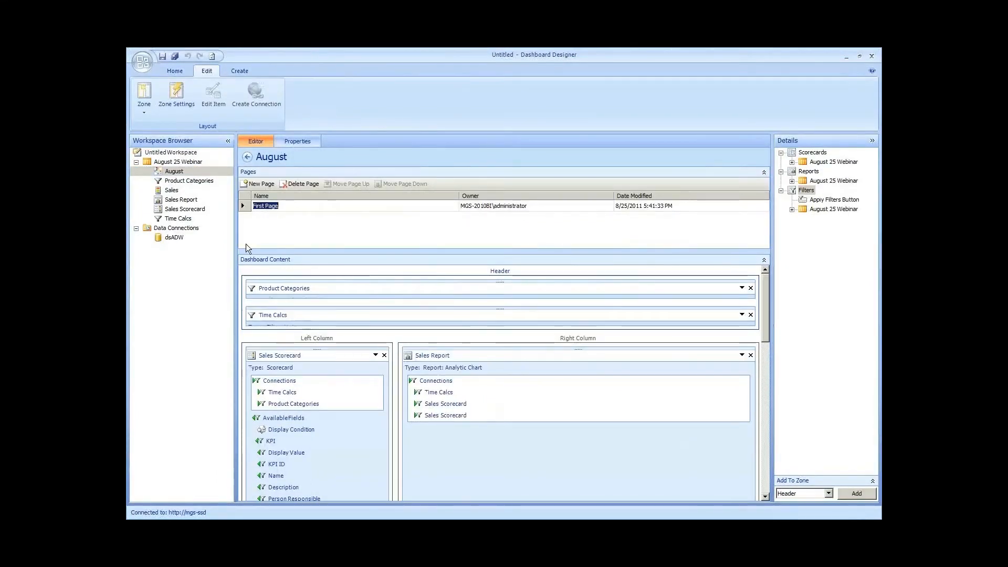
{"action": "left_click", "coordinate": [168, 191]}
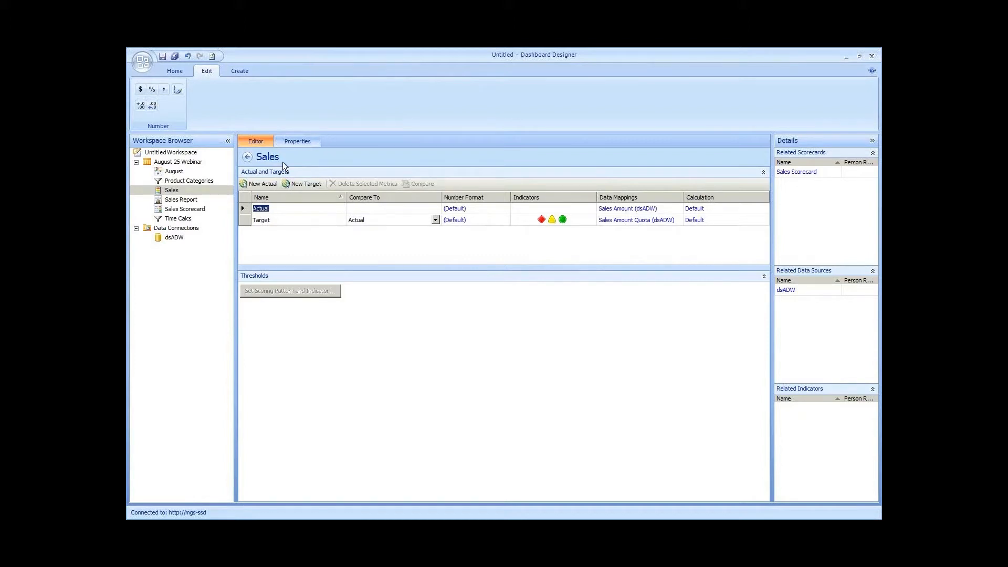
{"action": "left_click", "coordinate": [265, 184]}
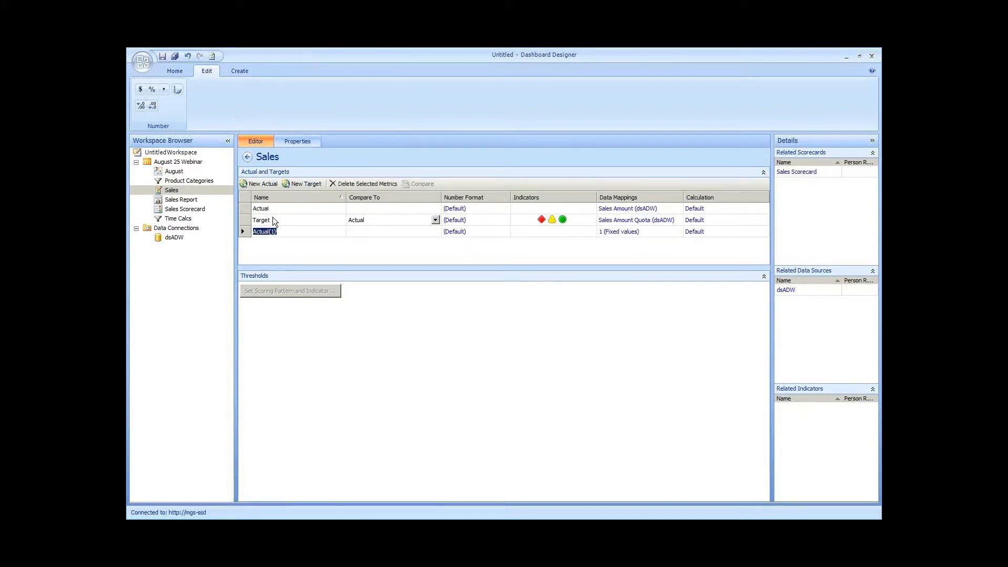
{"action": "type", "text": "TM"}
Step: Map the TM actual to the Sales Amount measure of the dsADW data source instead of a fixed value
{"action": "left_click", "coordinate": [622, 232]}
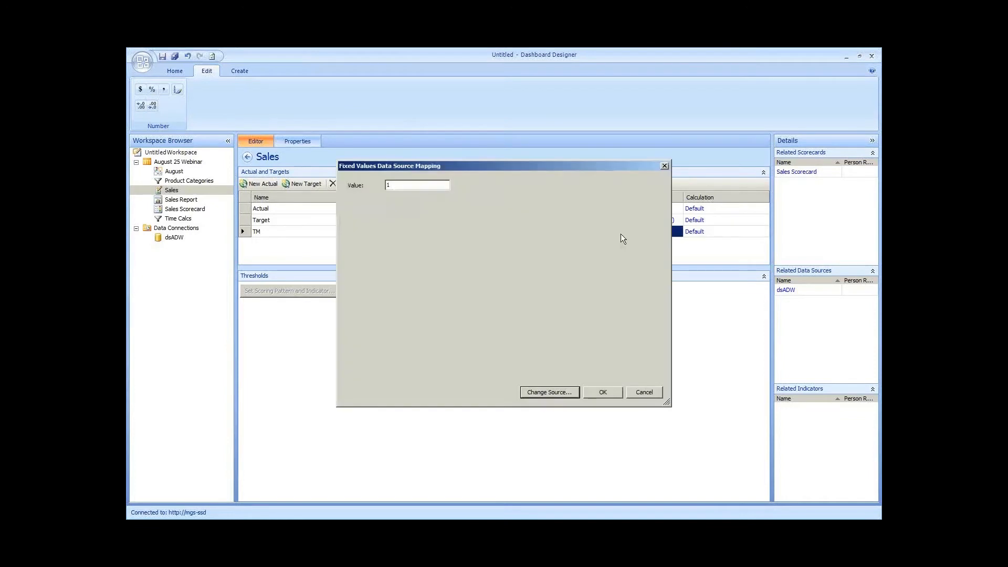
{"action": "left_click", "coordinate": [564, 393]}
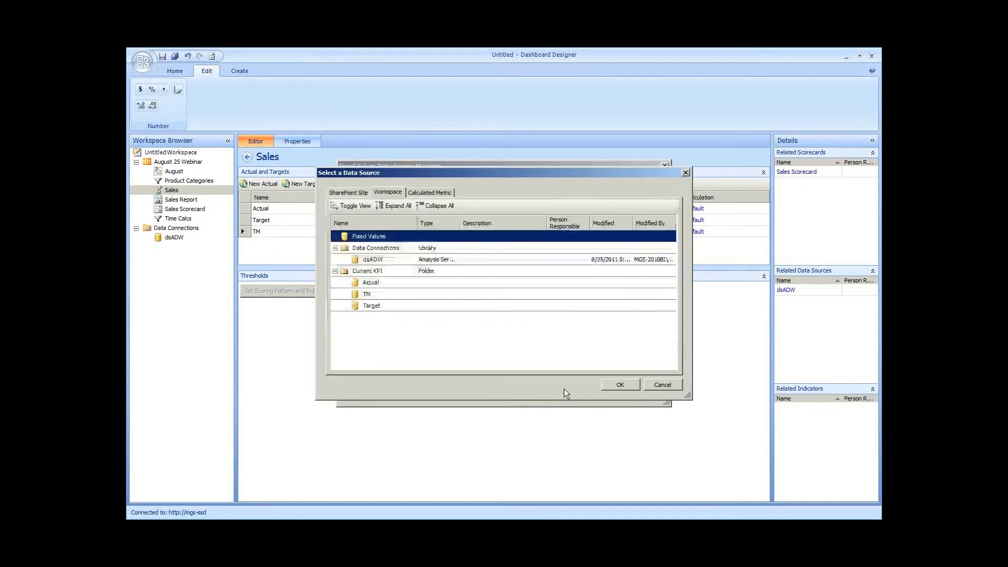
{"action": "left_click", "coordinate": [390, 259]}
{"action": "double_click", "coordinate": [389, 259]}
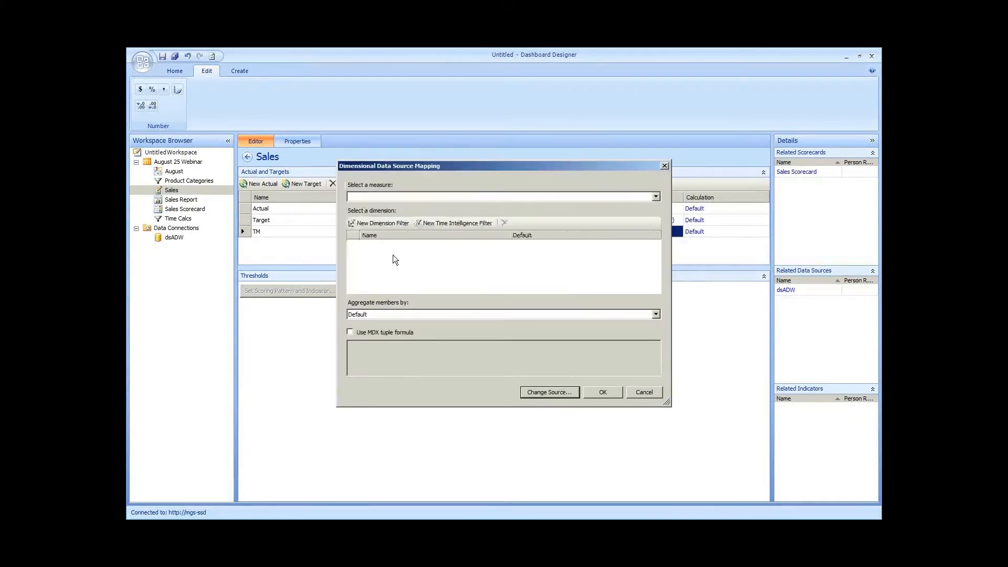
{"action": "left_click", "coordinate": [431, 198]}
{"action": "left_click", "coordinate": [430, 406]}
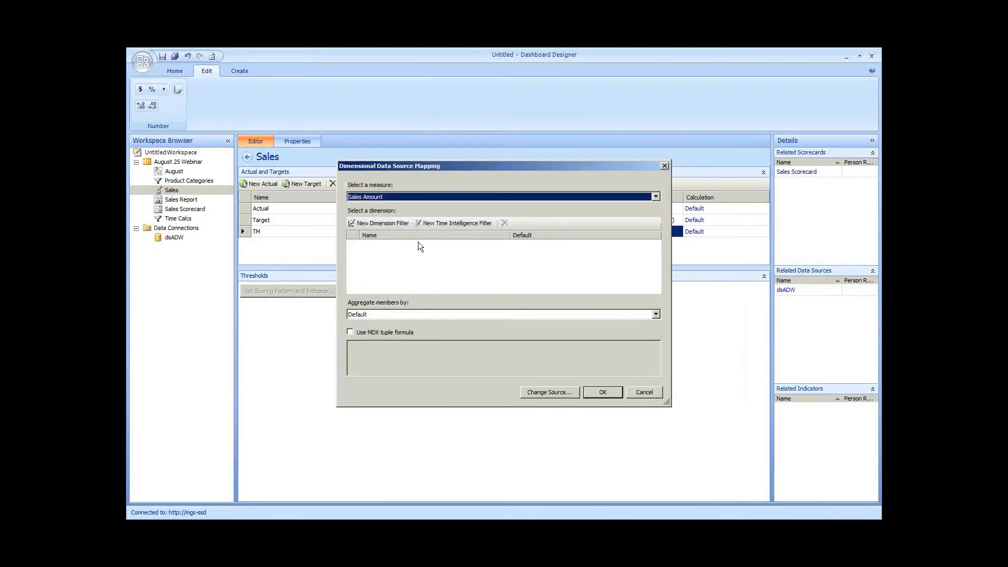
Step: Add a time intelligence filter with the formula (Year-1).Month to TM's mapping, preview it and accept the mapping
{"action": "left_click", "coordinate": [430, 224]}
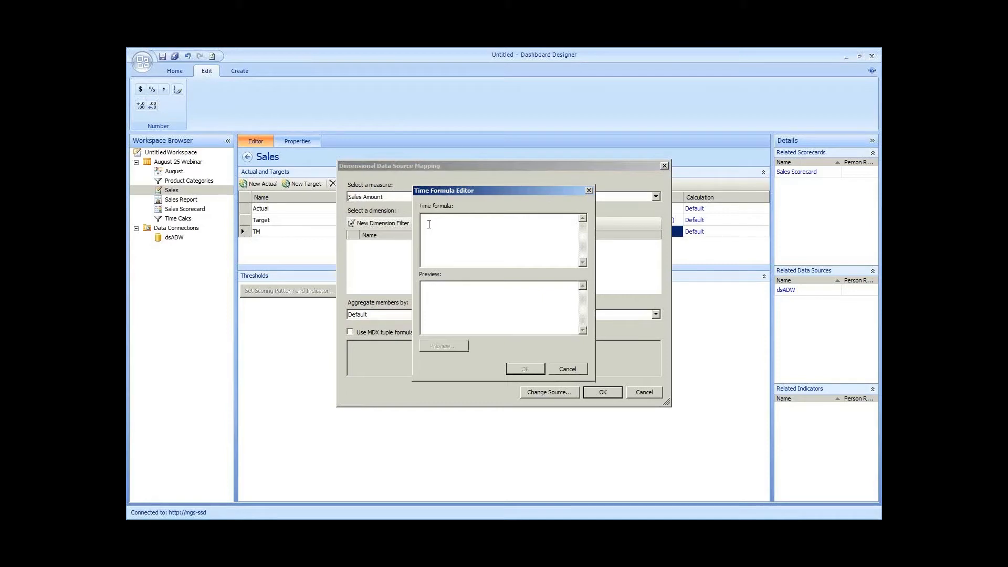
{"action": "type", "text": "(Year-1).Month"}
{"action": "left_click", "coordinate": [445, 346]}
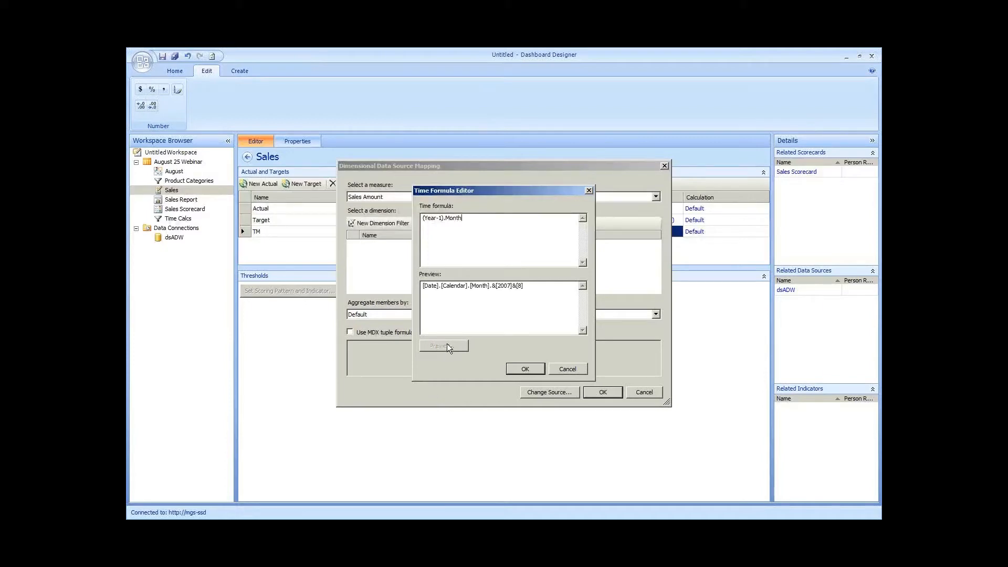
{"action": "left_click", "coordinate": [525, 369]}
{"action": "left_click", "coordinate": [593, 392]}
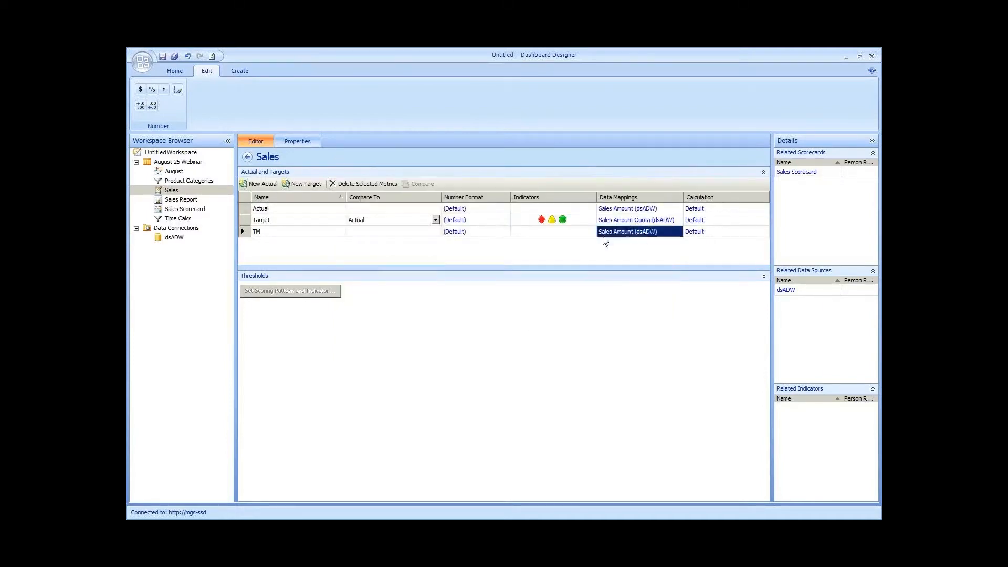
Step: Add a new target named LM to the Sales KPI and compare it to TM
{"action": "left_click", "coordinate": [306, 184]}
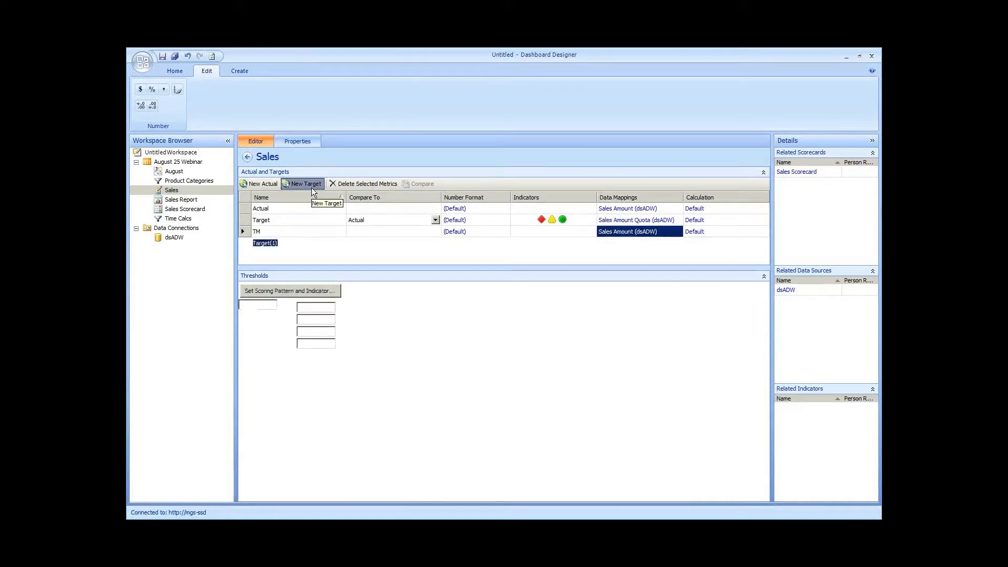
{"action": "type", "text": "LM"}
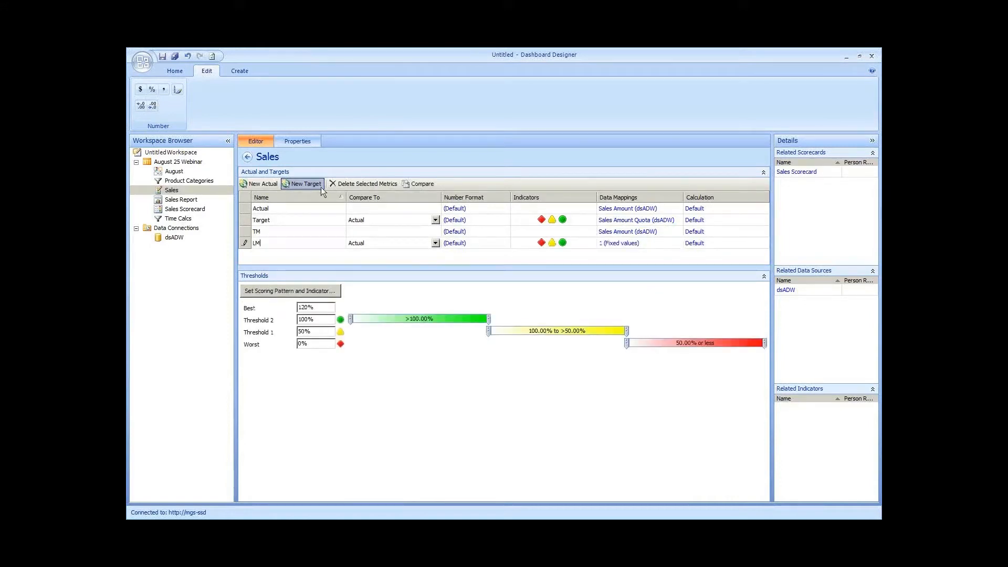
{"action": "left_click", "coordinate": [435, 243]}
{"action": "left_click", "coordinate": [384, 259]}
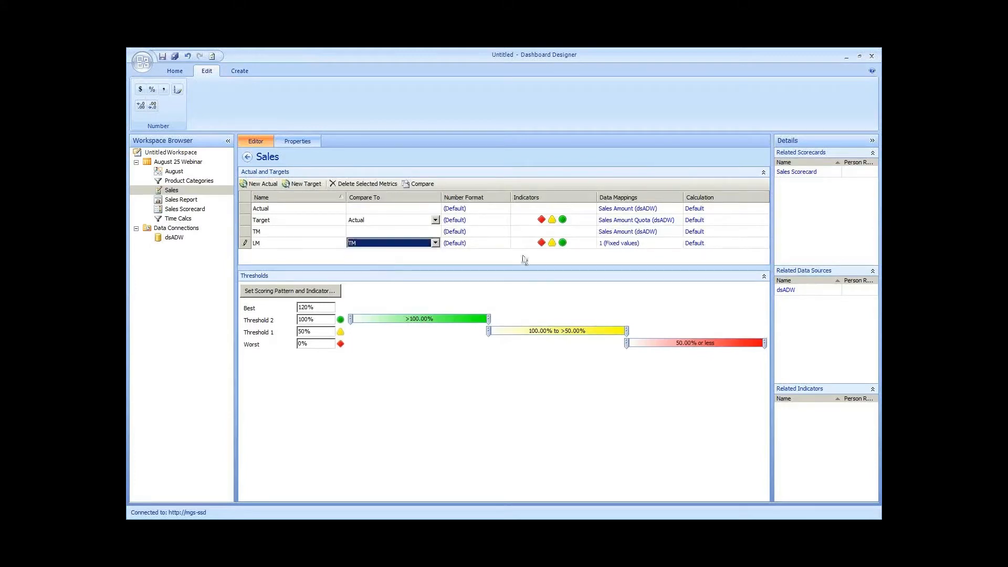
Step: Base the LM target's data mapping on the current KPI's TM metric instead of a fixed value
{"action": "left_click", "coordinate": [629, 246]}
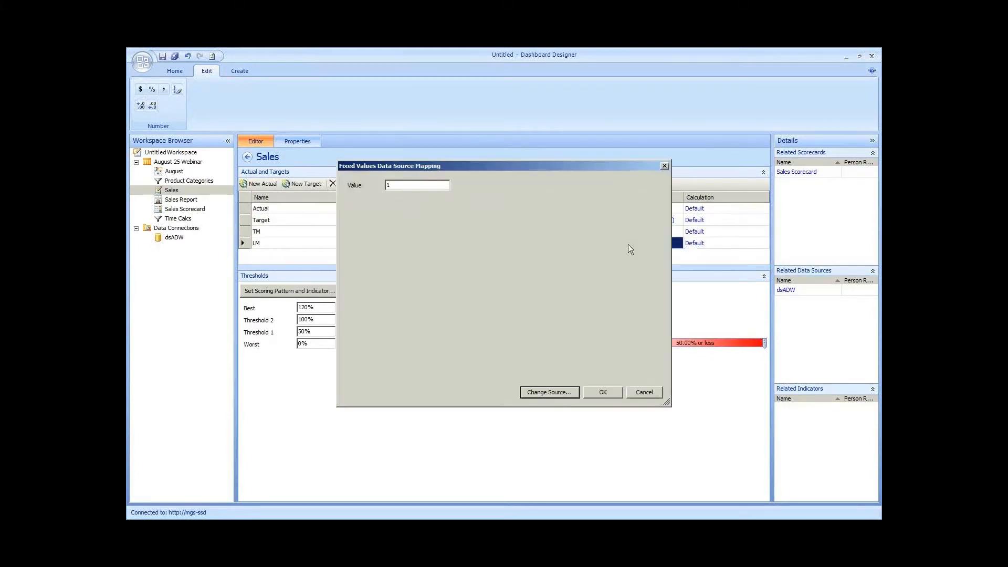
{"action": "left_click", "coordinate": [572, 393]}
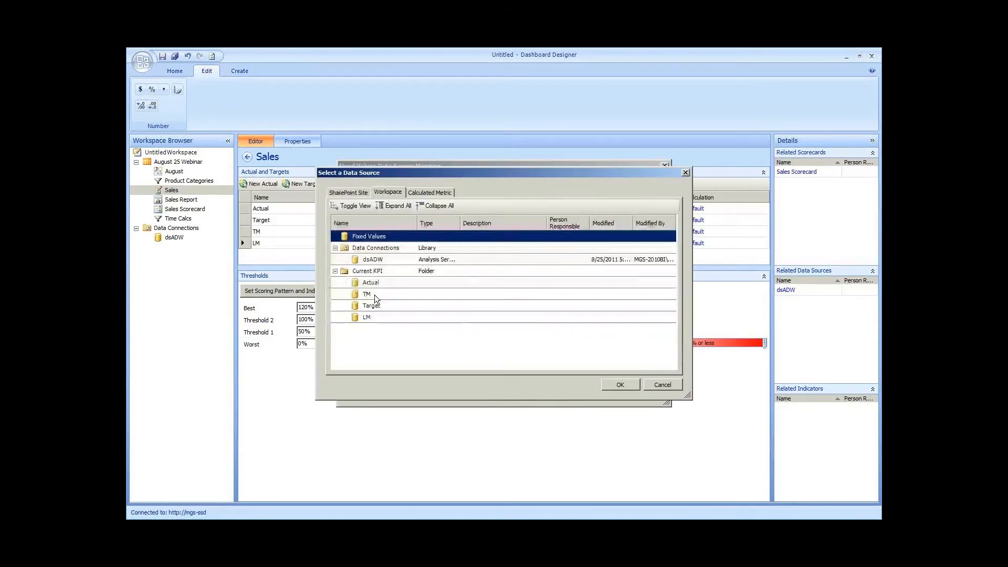
{"action": "left_click", "coordinate": [374, 294]}
{"action": "double_click", "coordinate": [375, 298]}
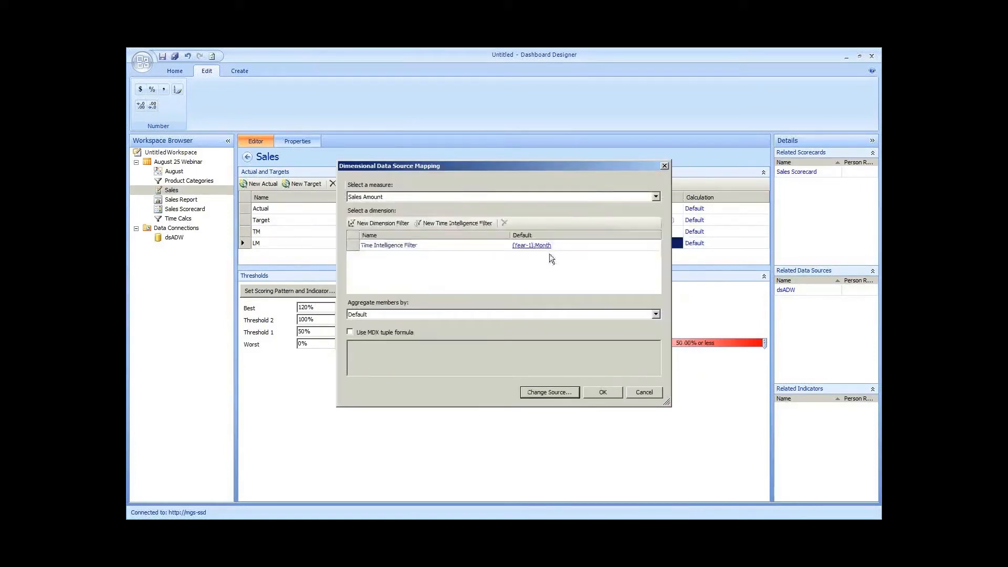
Step: Change LM's time intelligence formula to (Year-1).Month-1, preview it and accept the mapping
{"action": "left_click", "coordinate": [535, 249]}
{"action": "left_click", "coordinate": [533, 243]}
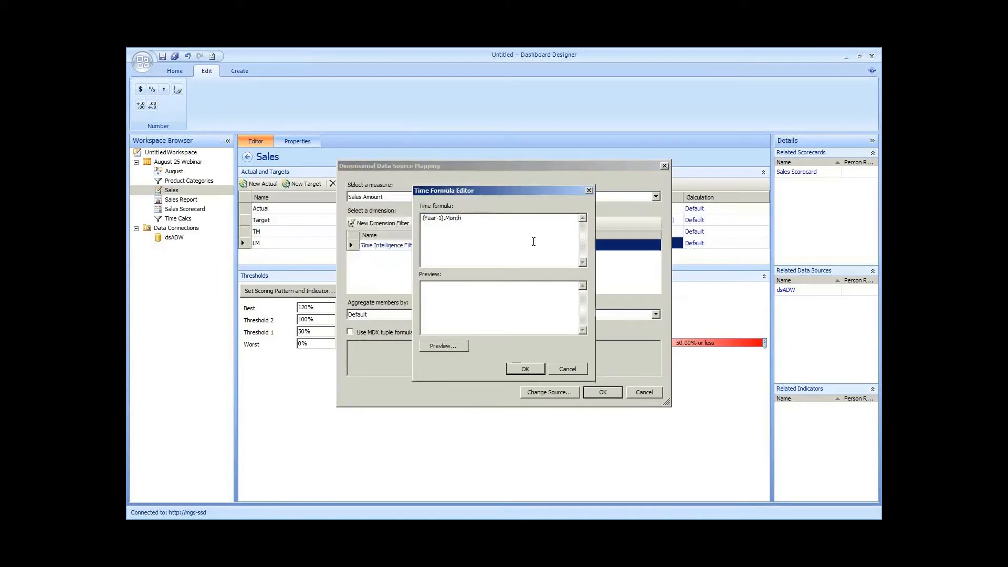
{"action": "type", "text": "-1"}
{"action": "left_click", "coordinate": [444, 346]}
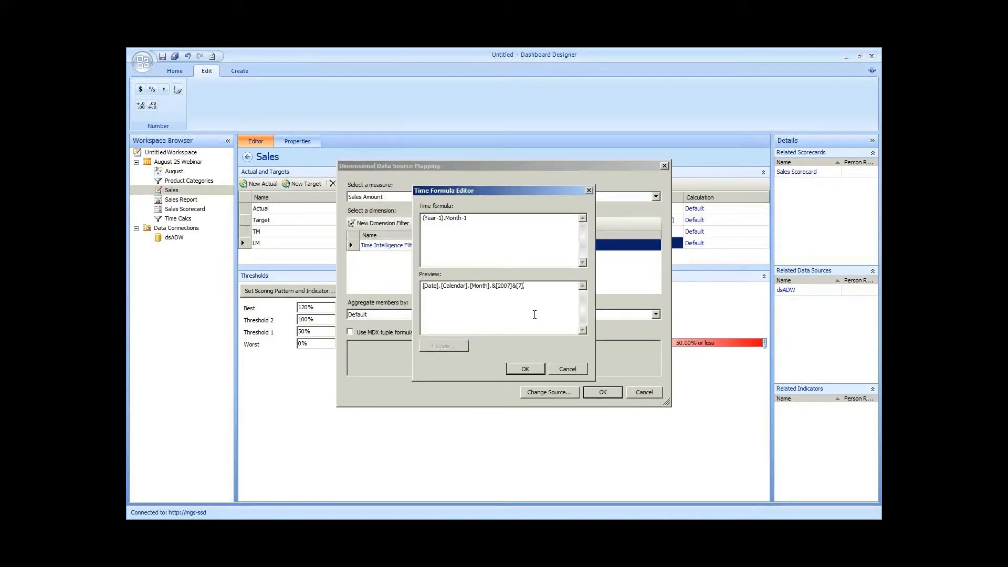
{"action": "left_click", "coordinate": [525, 370]}
{"action": "left_click", "coordinate": [597, 393]}
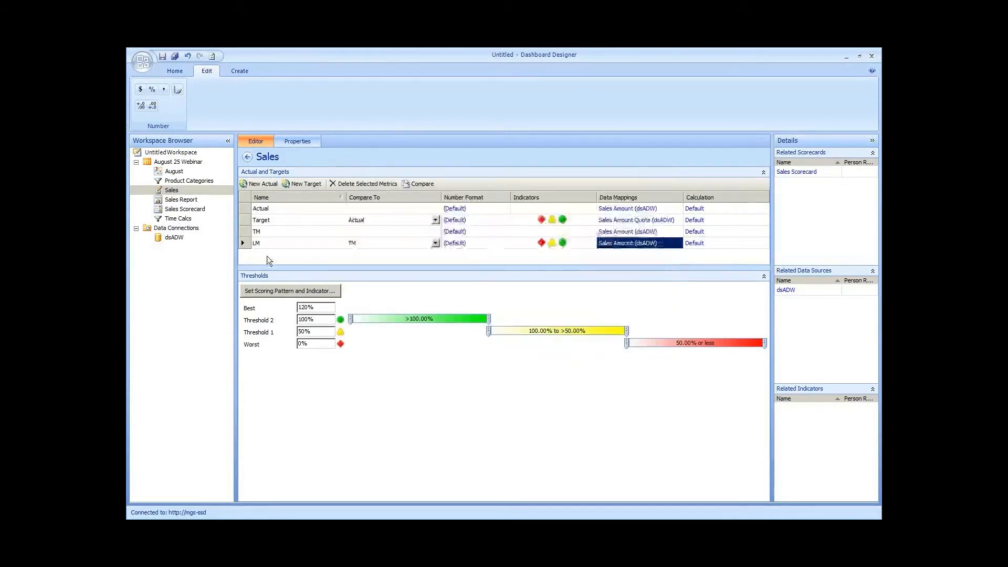
Step: Add another target named LMLY to the Sales KPI and compare it to TM
{"action": "left_click", "coordinate": [315, 186]}
{"action": "type", "text": "LMLY"}
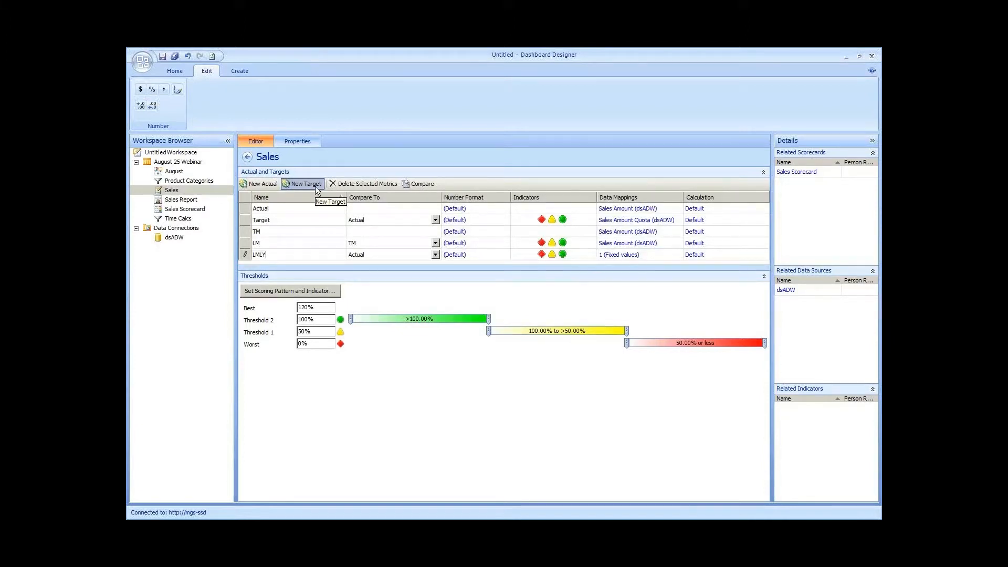
{"action": "left_click", "coordinate": [378, 254]}
{"action": "left_click", "coordinate": [377, 255]}
{"action": "left_click", "coordinate": [363, 270]}
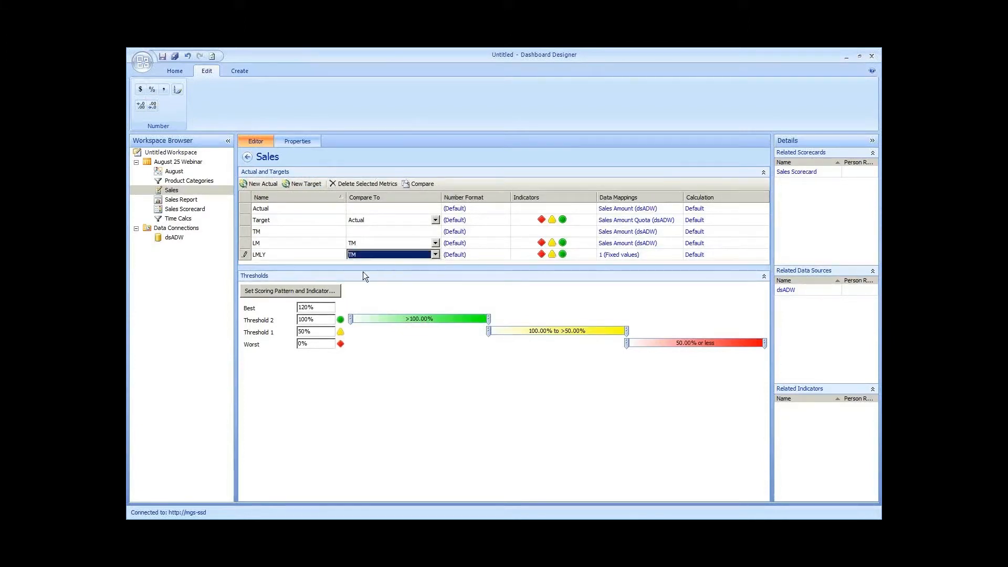
Step: Map the LMLY target to the Sales Amount measure of the dsADW data source
{"action": "left_click", "coordinate": [630, 258]}
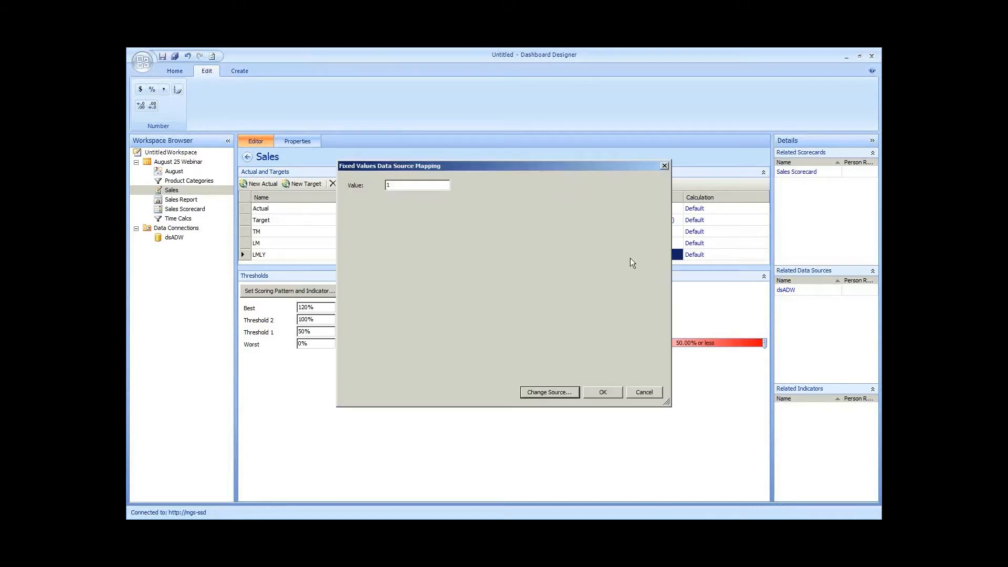
{"action": "left_click", "coordinate": [564, 393]}
{"action": "left_click", "coordinate": [370, 259]}
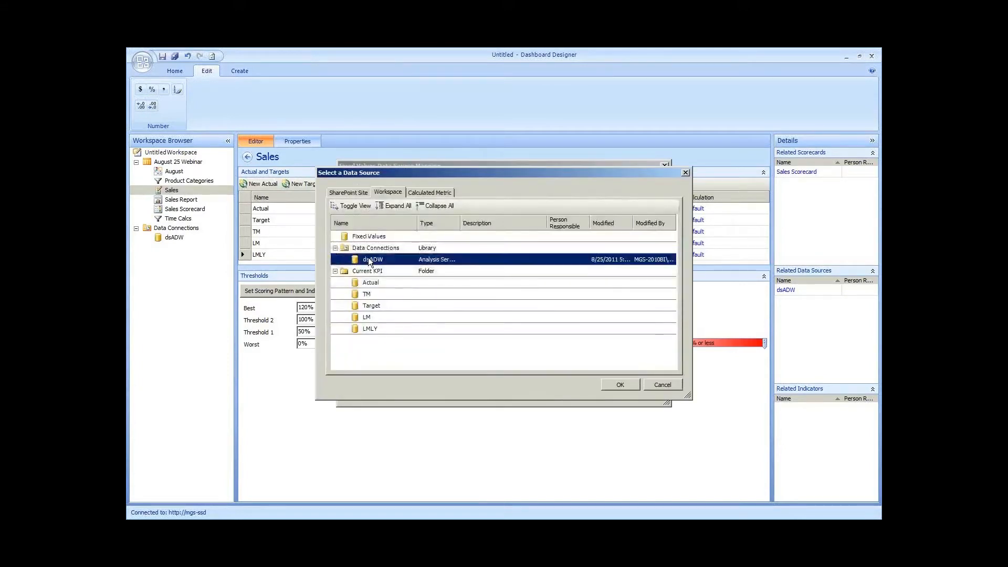
{"action": "double_click", "coordinate": [369, 259]}
{"action": "left_click", "coordinate": [387, 197]}
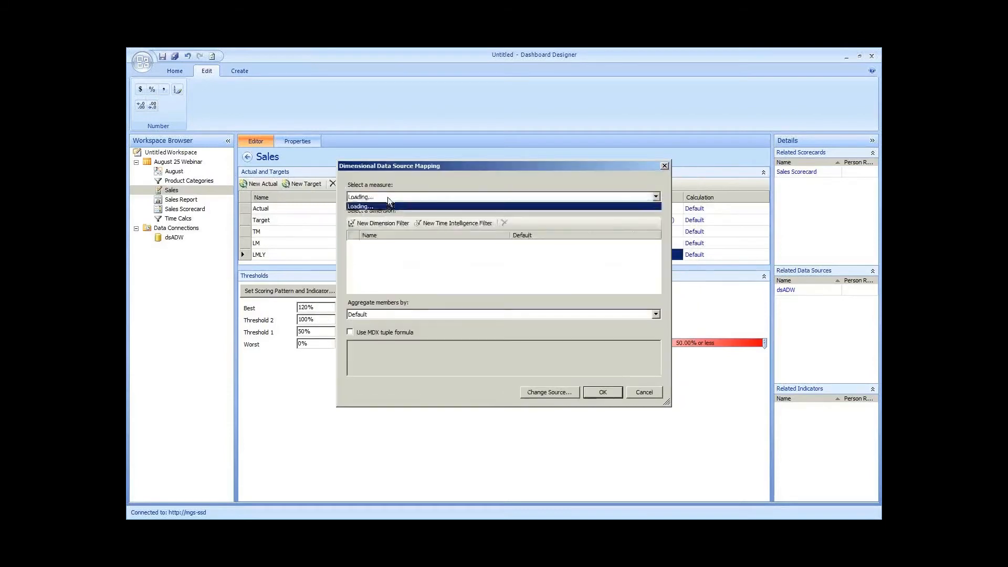
{"action": "key", "text": "s"}
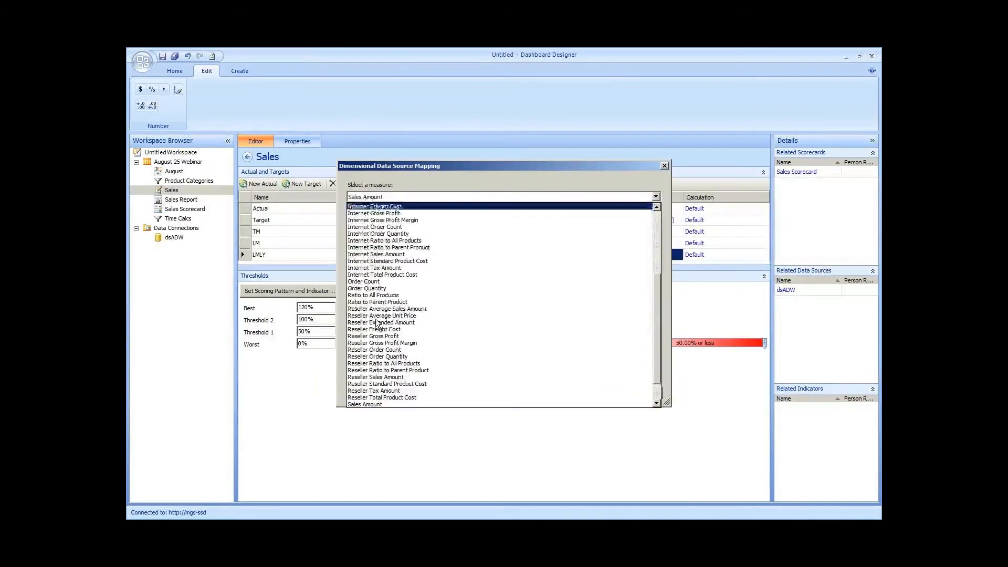
{"action": "left_click", "coordinate": [388, 404]}
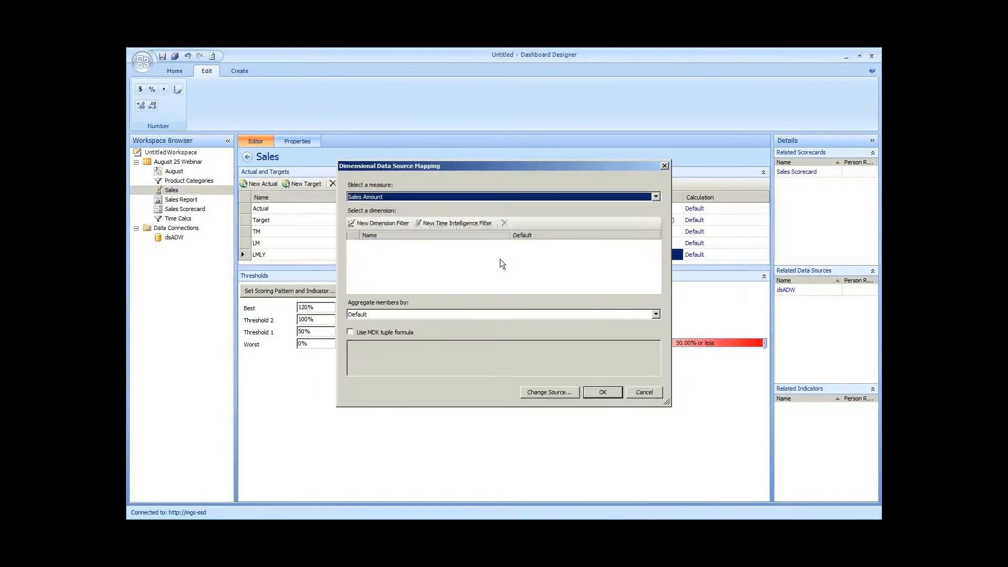
Step: Add a time intelligence filter with the formula (Year-2).Month to LMLY's mapping, preview it and accept the mapping
{"action": "left_click", "coordinate": [474, 223]}
{"action": "type", "text": "(year-"}
{"action": "key", "text": "BackSpace"}
{"action": "key", "text": "BackSpace"}
{"action": "key", "text": "BackSpace"}
{"action": "key", "text": "BackSpace"}
{"action": "type", "text": "Year-2).Month"}
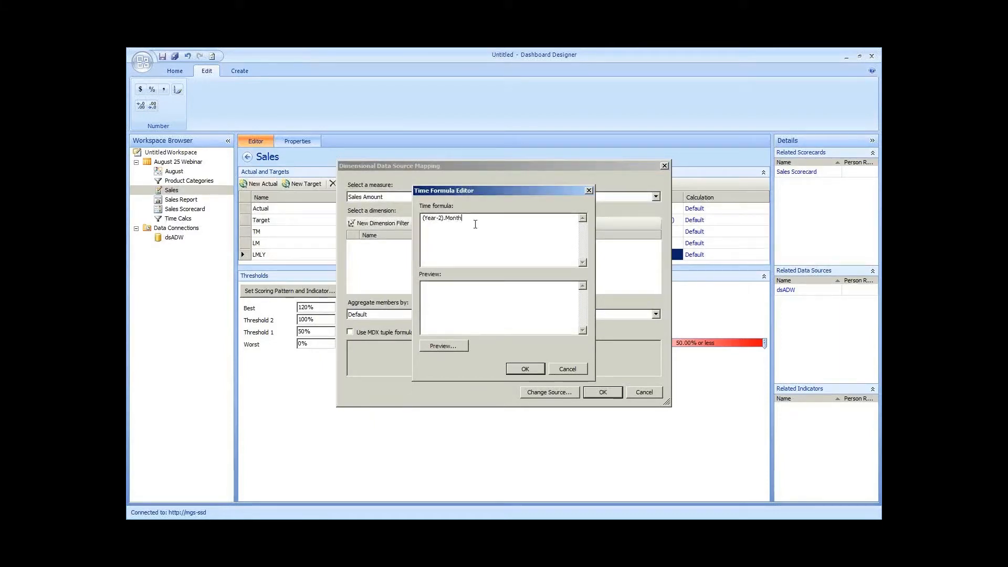
{"action": "left_click", "coordinate": [464, 344]}
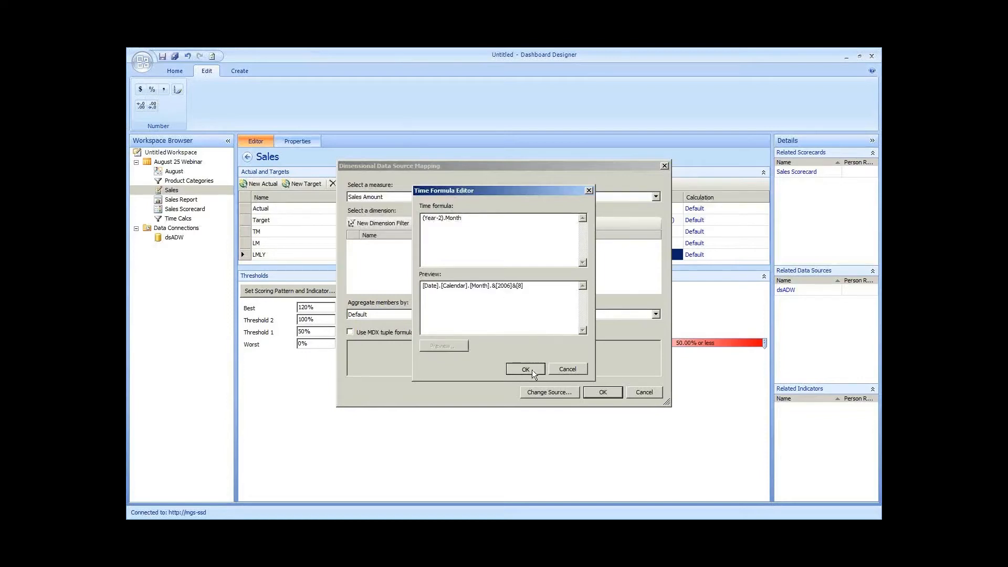
{"action": "left_click", "coordinate": [525, 369]}
{"action": "left_click", "coordinate": [603, 392]}
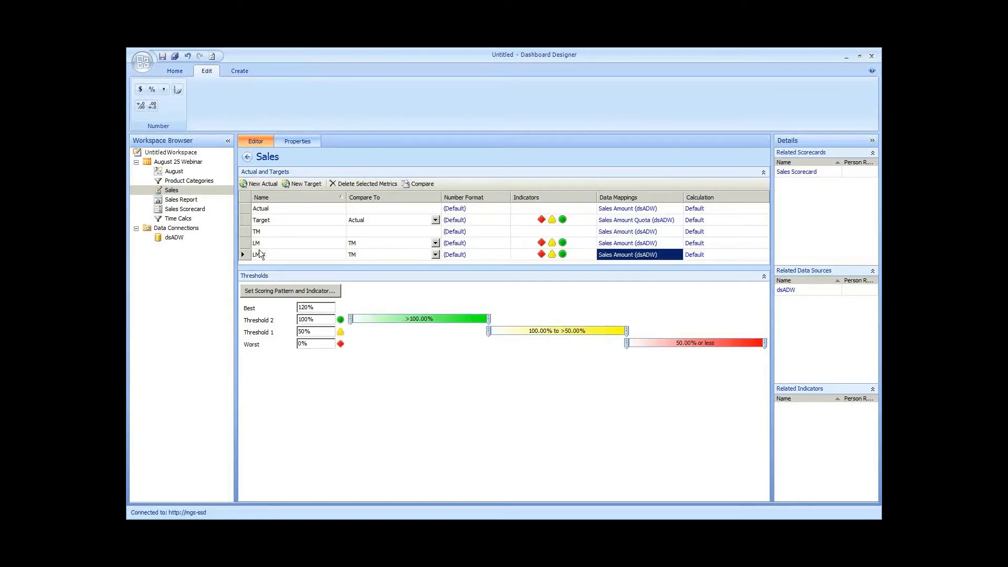
Step: Set LM's scoring pattern to Increasing is Better with banding by normalized value of Actual/Target
{"action": "left_click", "coordinate": [257, 244]}
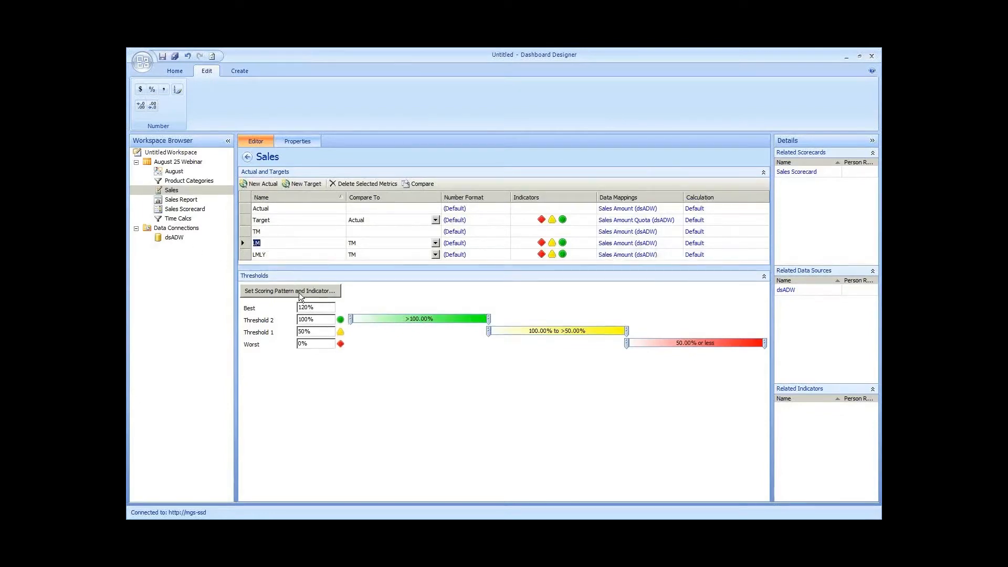
{"action": "left_click", "coordinate": [267, 291]}
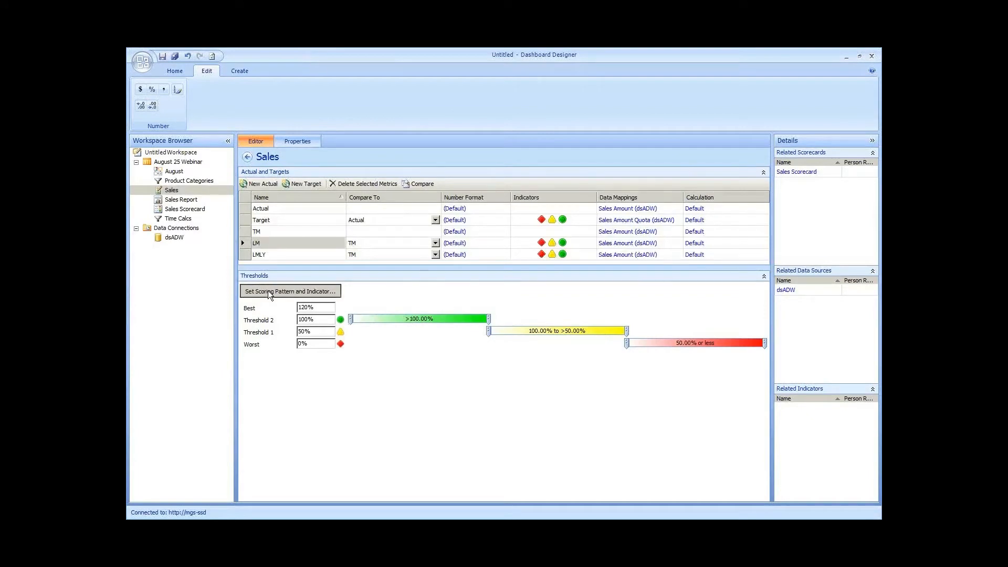
{"action": "left_click", "coordinate": [496, 216]}
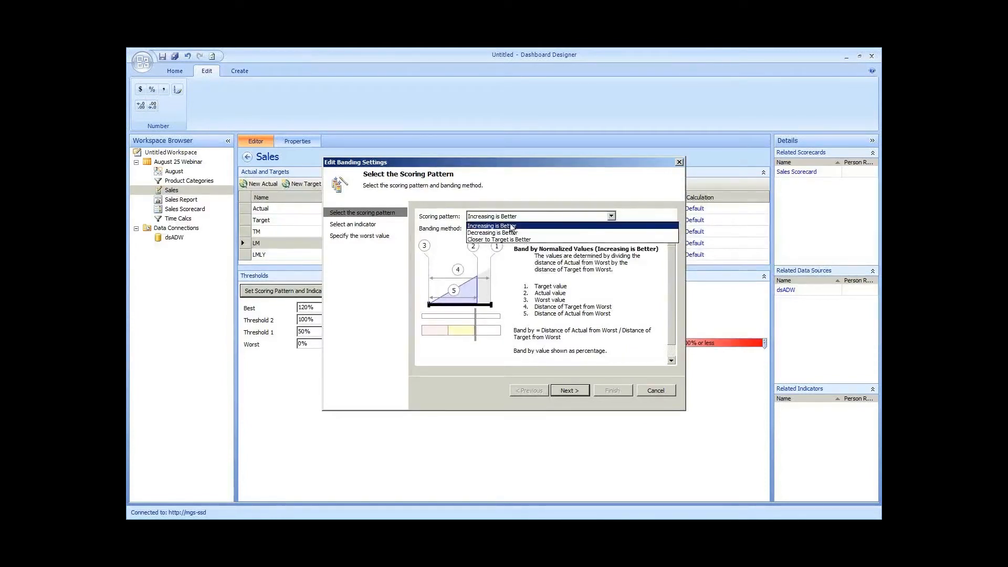
{"action": "left_click", "coordinate": [512, 226]}
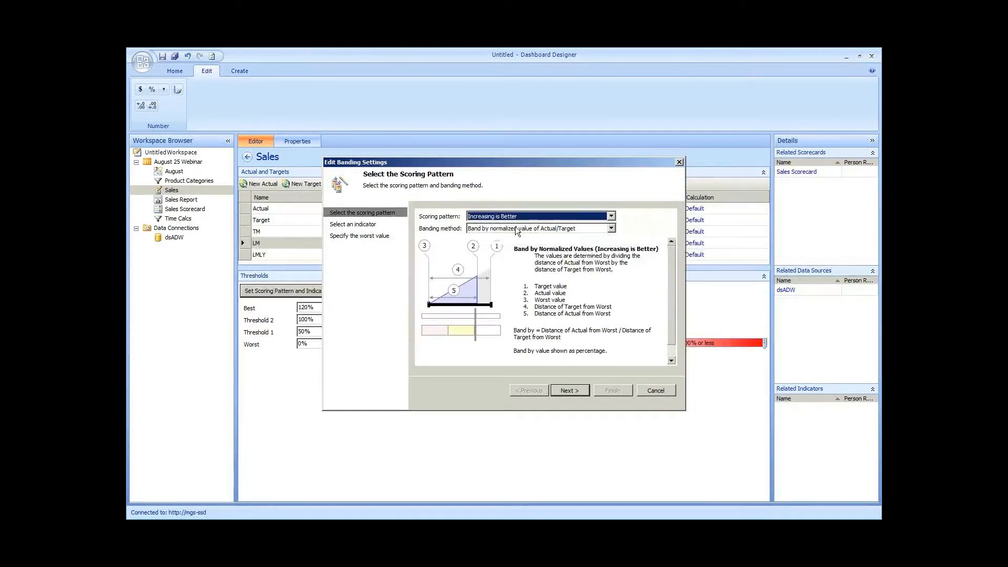
{"action": "left_click", "coordinate": [516, 228]}
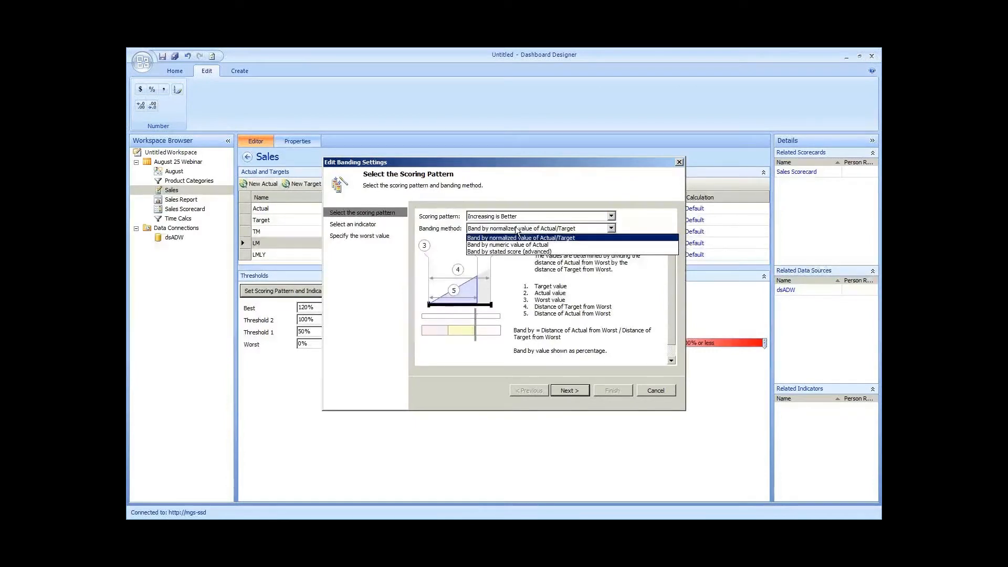
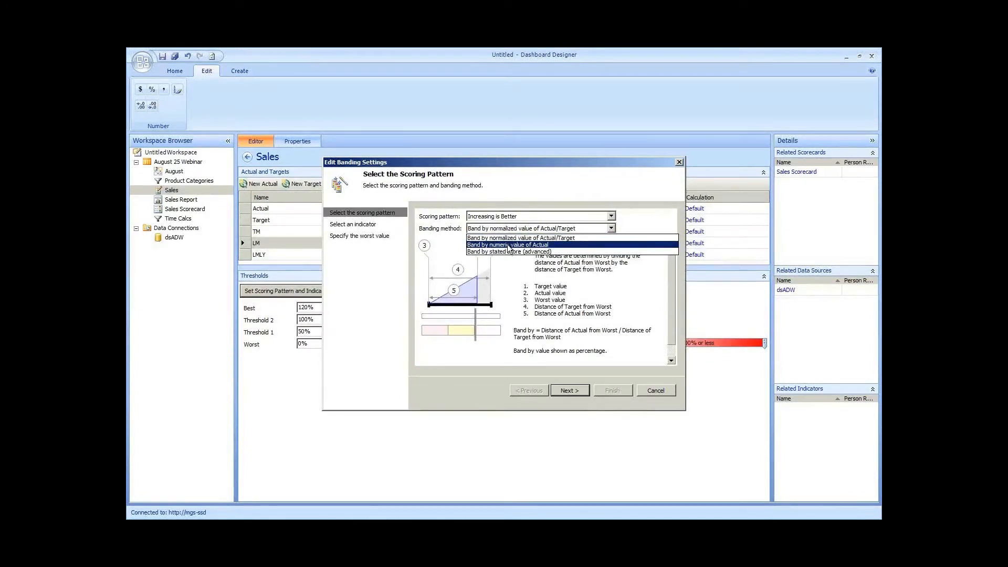
{"action": "left_click", "coordinate": [512, 238]}
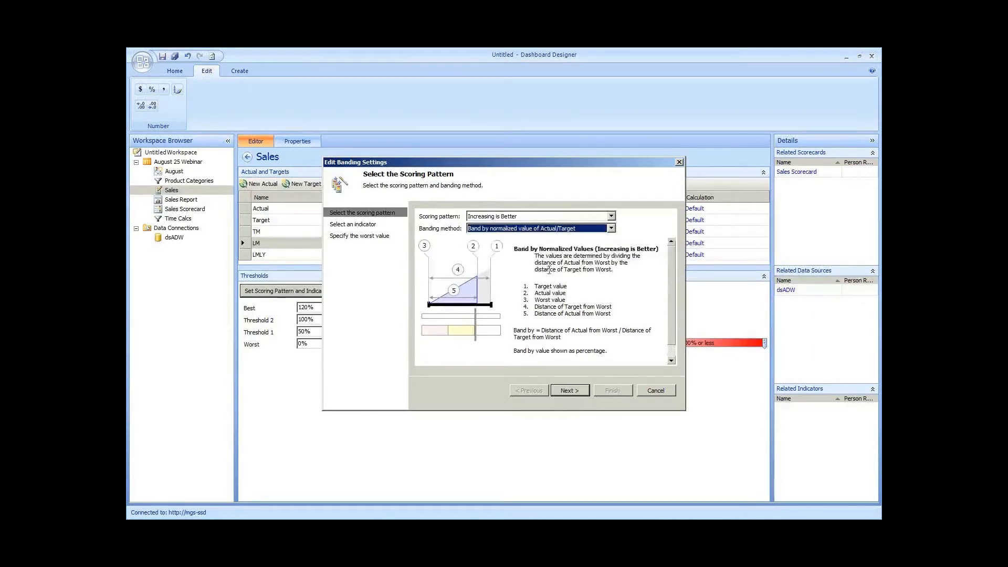
{"action": "left_click", "coordinate": [567, 390]}
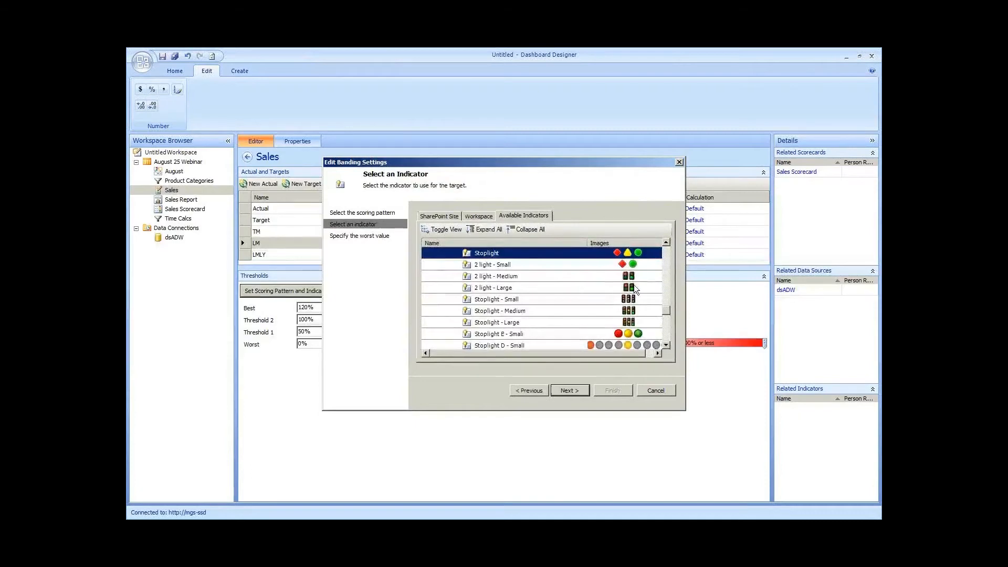
Step: Choose the 2 light - Small stoplight indicator for LM and finish the banding settings with a worst value of 0
{"action": "mouse_move", "coordinate": [668, 311]}
{"action": "left_mouse_down"}
{"action": "mouse_move", "coordinate": [669, 354]}
{"action": "mouse_move", "coordinate": [668, 252]}
{"action": "mouse_move", "coordinate": [666, 304]}
{"action": "left_mouse_up"}
{"action": "left_click", "coordinate": [630, 313]}
{"action": "left_click", "coordinate": [441, 215]}
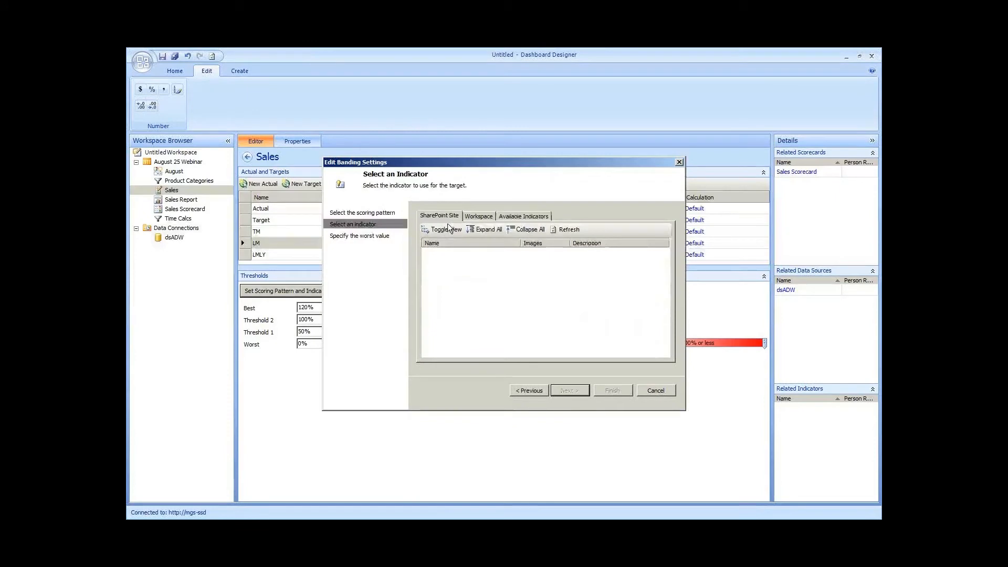
{"action": "left_click", "coordinate": [517, 216]}
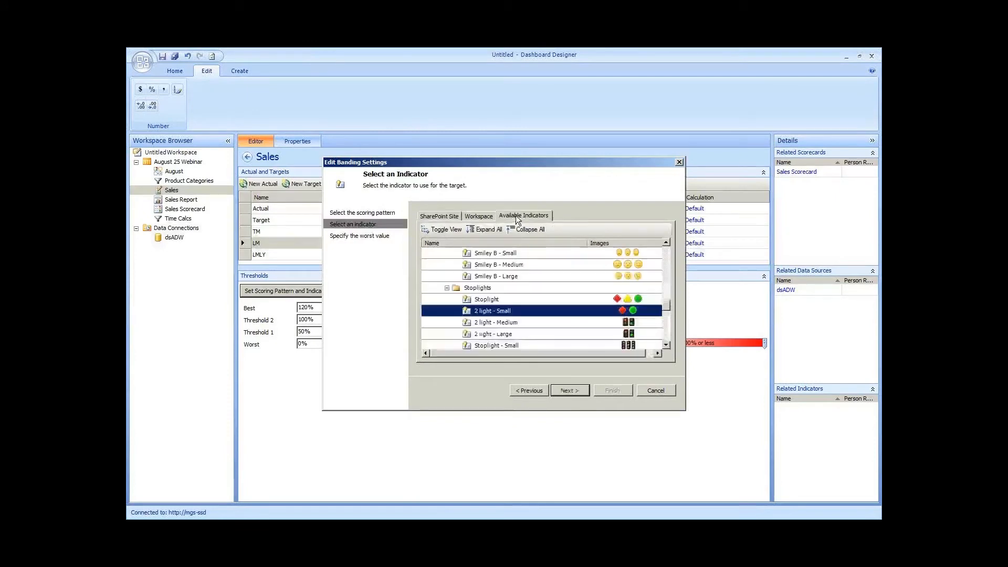
{"action": "left_click", "coordinate": [571, 390]}
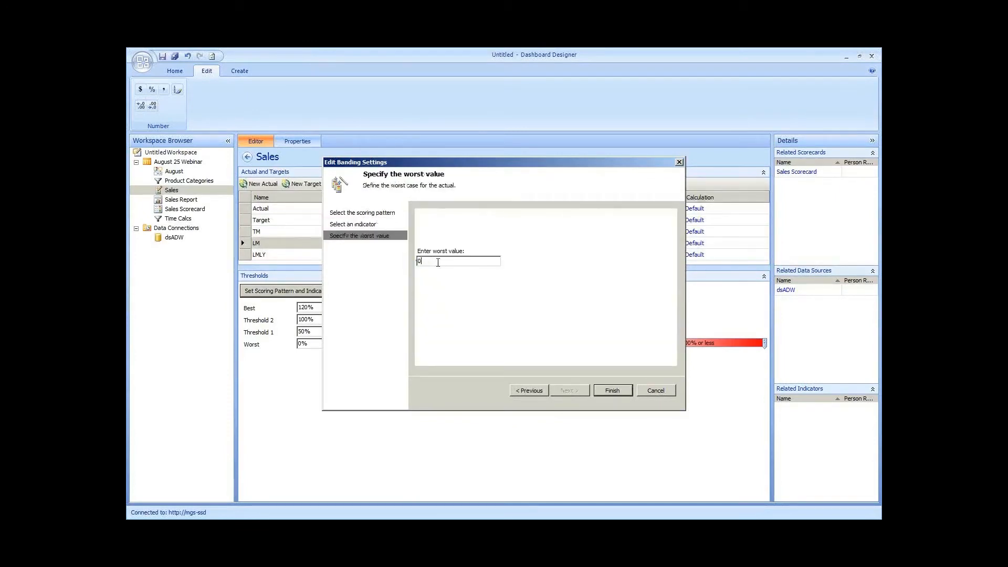
{"action": "left_click", "coordinate": [614, 391]}
Step: Set LM's Threshold 1 to 100%
{"action": "double_click", "coordinate": [332, 321]}
{"action": "type", "text": "100"}
{"action": "key", "text": "Tab"}
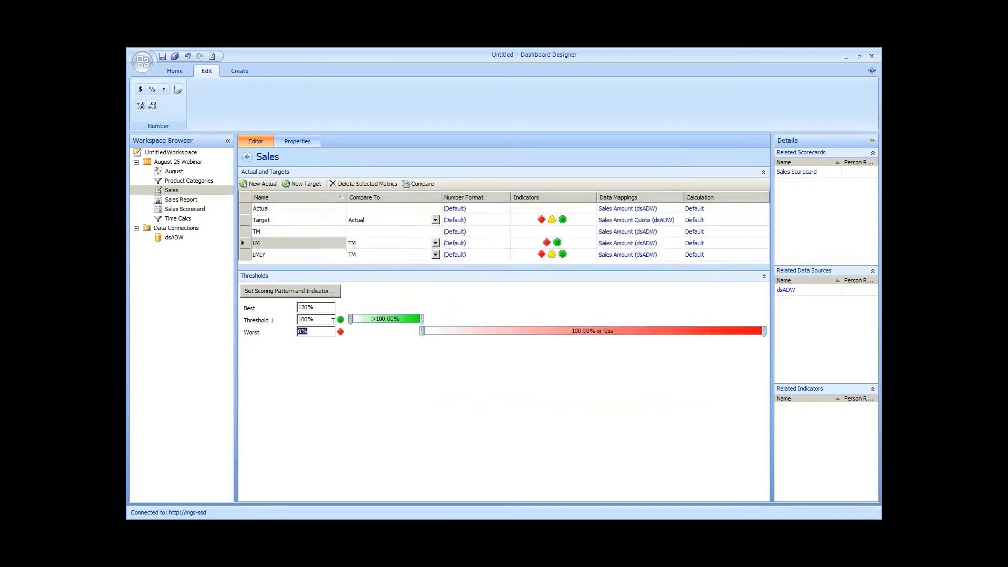
Step: Assign the 2 light - Small indicator to the LMLY target and finish its banding settings
{"action": "left_click", "coordinate": [321, 254]}
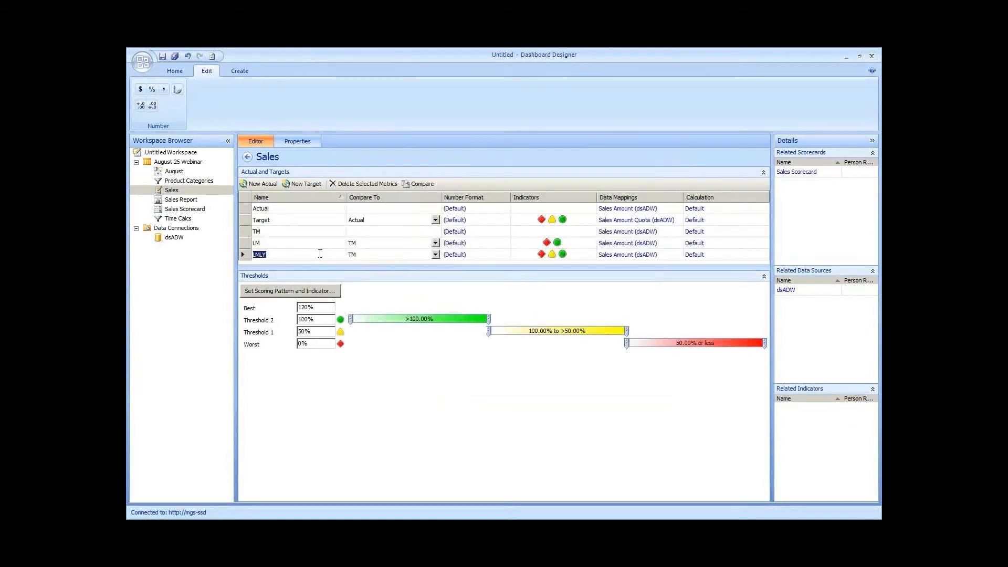
{"action": "left_click", "coordinate": [321, 290]}
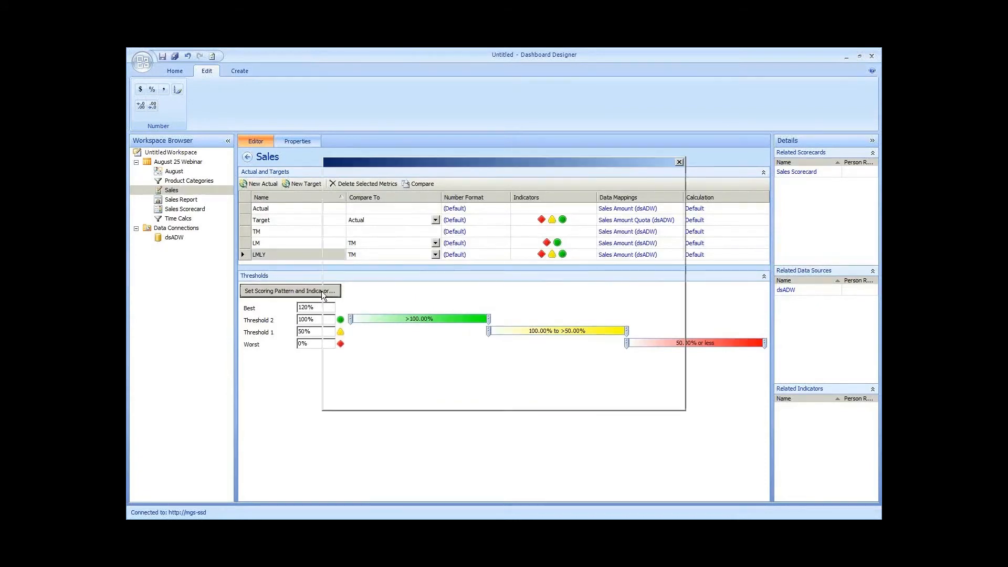
{"action": "left_click", "coordinate": [574, 388]}
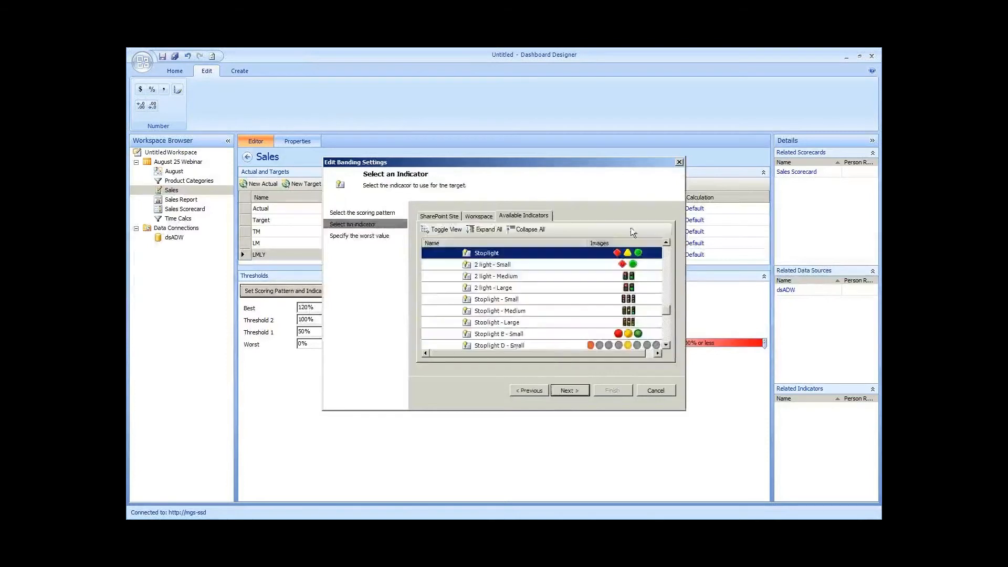
{"action": "left_click", "coordinate": [632, 265]}
{"action": "scroll", "coordinate": [633, 268], "scroll_direction": "up", "scroll_amount": 1}
{"action": "scroll", "coordinate": [635, 265], "scroll_direction": "down", "scroll_amount": 2}
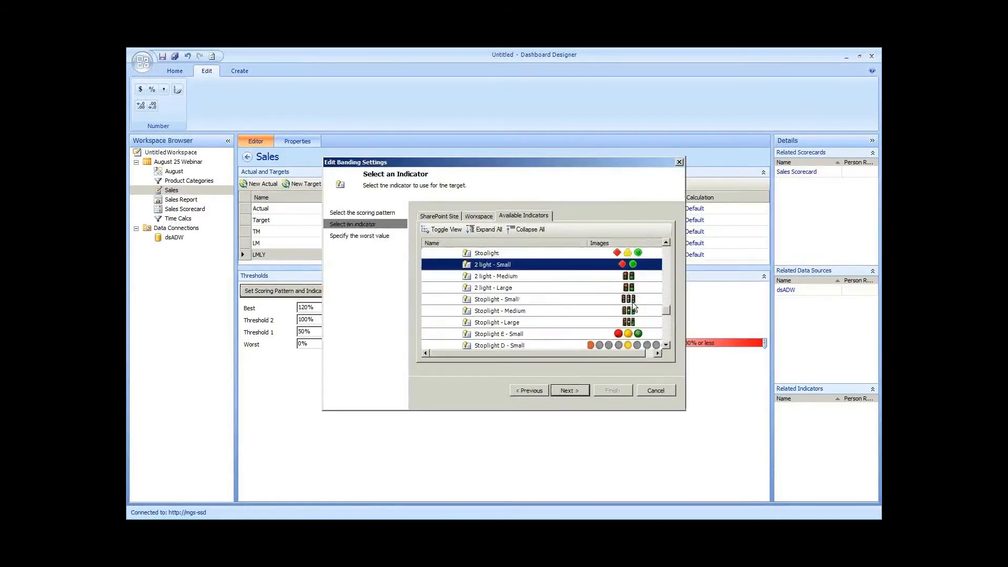
{"action": "scroll", "coordinate": [641, 258], "scroll_direction": "up", "scroll_amount": 1}
{"action": "double_click", "coordinate": [636, 264]}
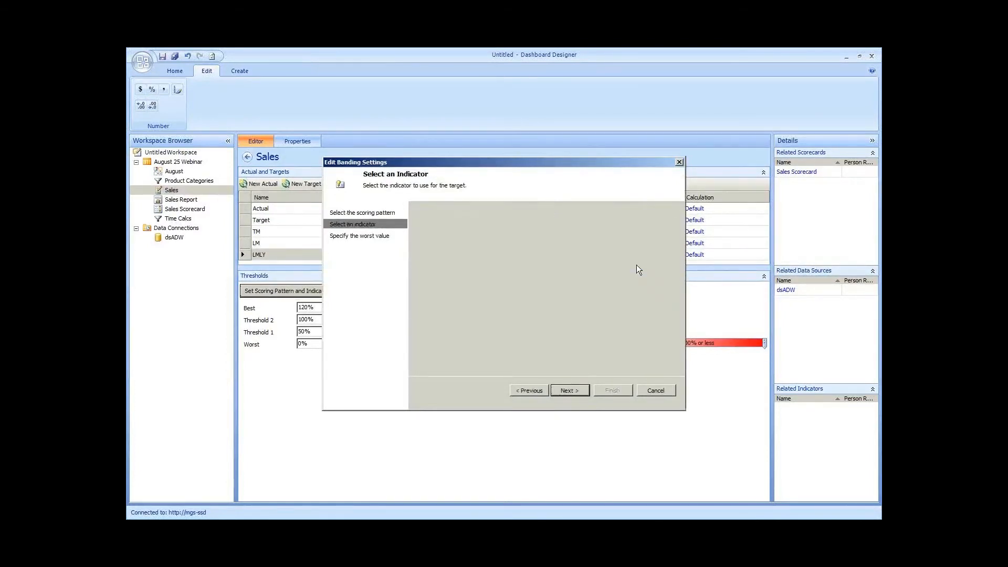
{"action": "left_click", "coordinate": [610, 395]}
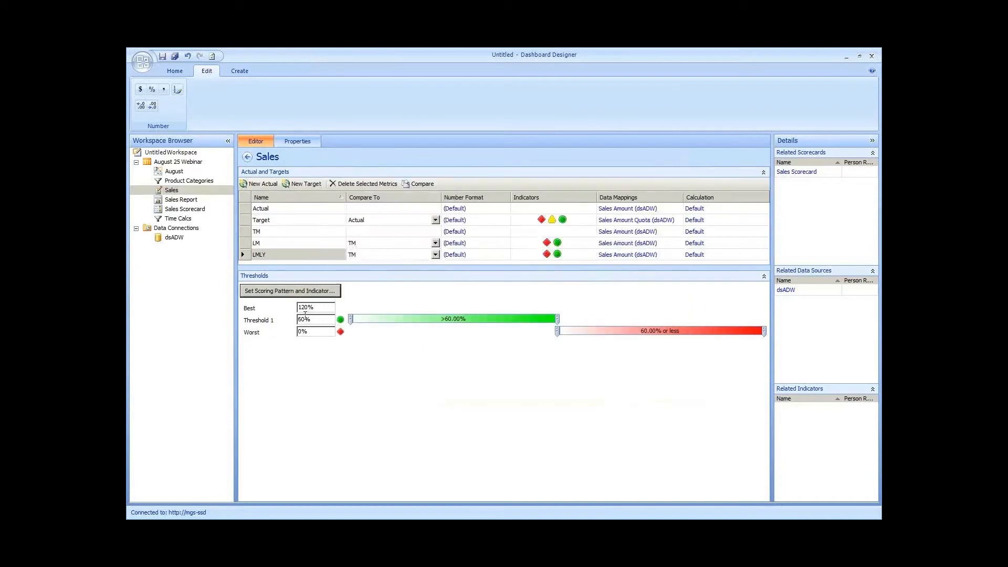
Step: Set LMLY's Threshold 1 to 100% and save the Sales KPI
{"action": "double_click", "coordinate": [313, 319]}
{"action": "type", "text": "120"}
{"action": "key", "text": "Tab"}
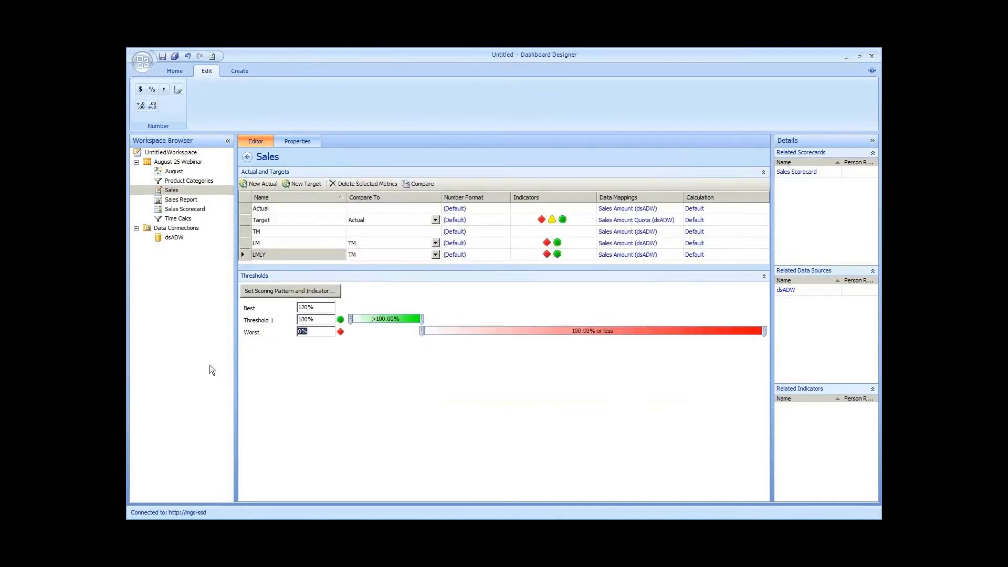
{"action": "right_click", "coordinate": [193, 191]}
{"action": "left_click", "coordinate": [245, 259]}
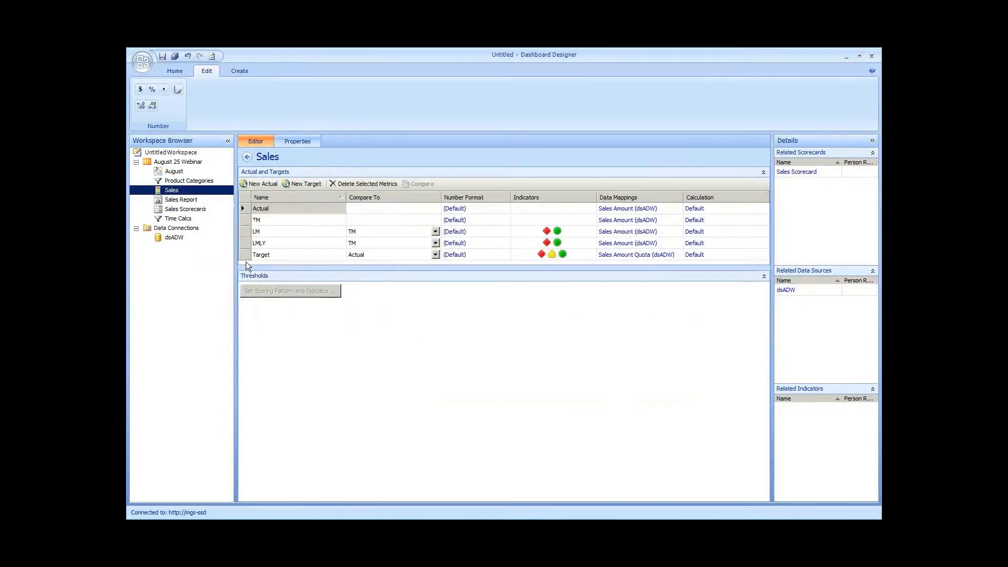
Step: Duplicate the Sales KPI within the August 25 Webinar list and rename the copy Gross Profit
{"action": "left_click", "coordinate": [196, 163]}
{"action": "right_click", "coordinate": [197, 164]}
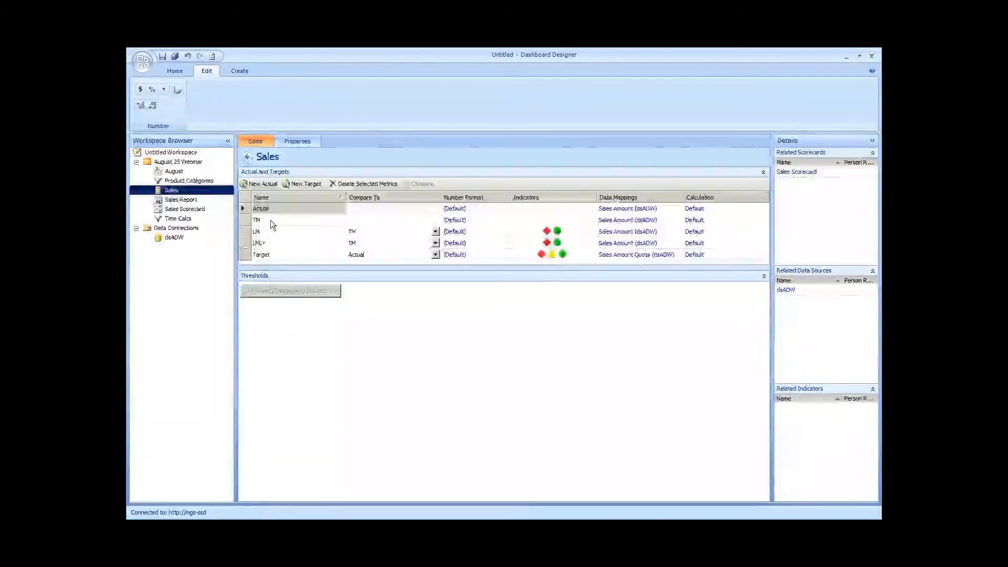
{"action": "key", "text": "ctrl+v"}
{"action": "right_click", "coordinate": [194, 200]}
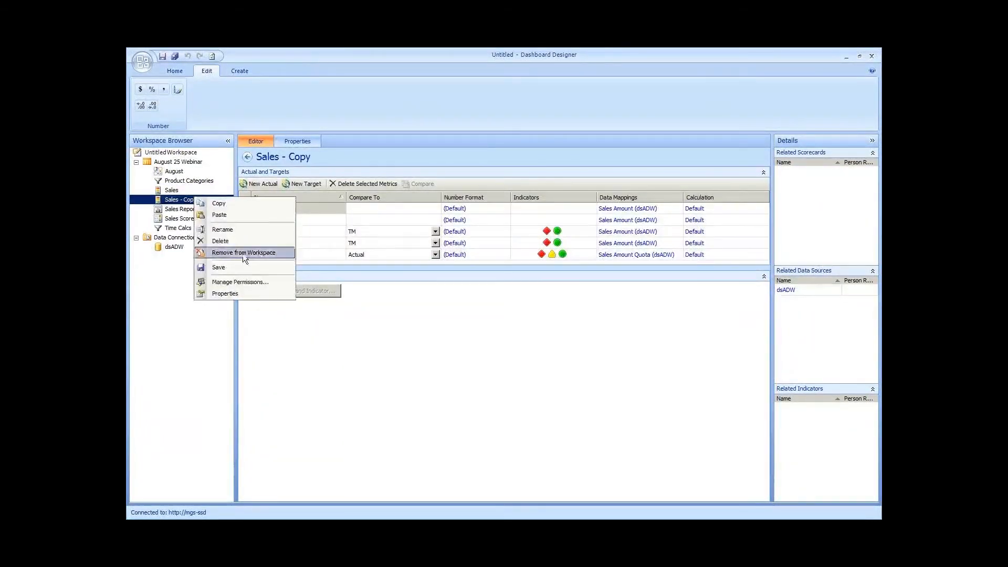
{"action": "left_click", "coordinate": [241, 228]}
{"action": "type", "text": "Gross Profit"}
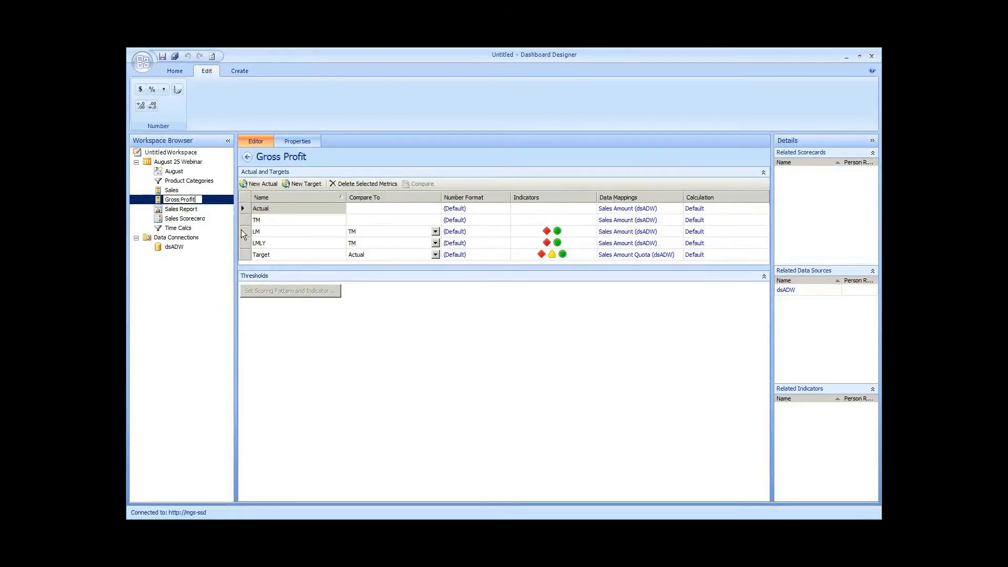
{"action": "key", "text": "Return"}
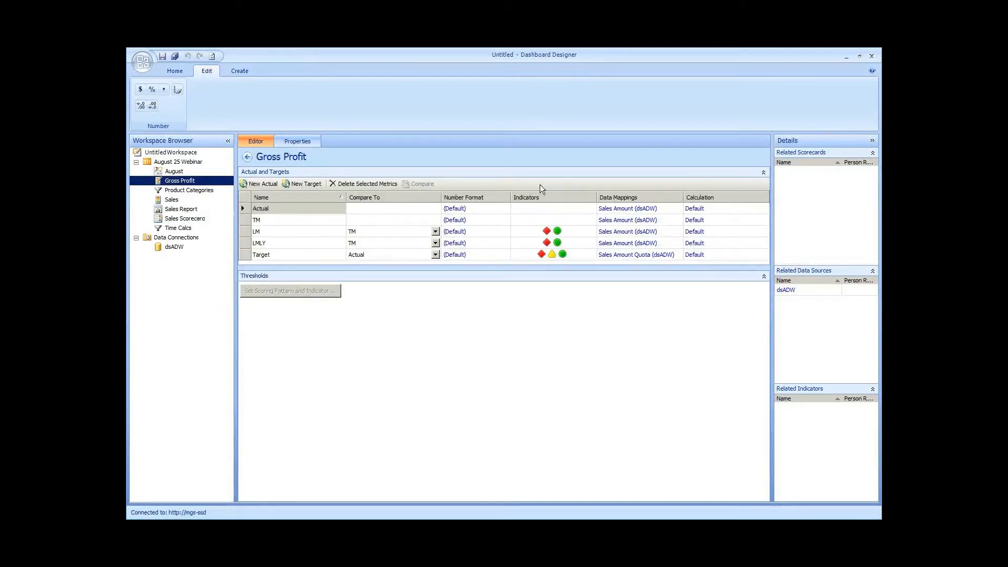
Step: Delete the Actual and Target metrics from the Gross Profit KPI
{"action": "left_click", "coordinate": [245, 209]}
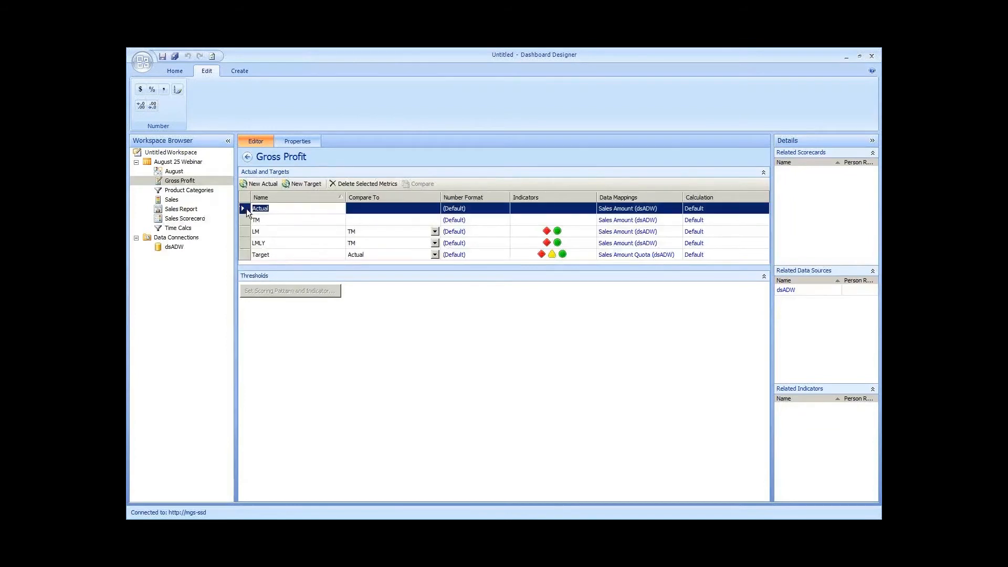
{"action": "left_click", "coordinate": [383, 184]}
{"action": "left_click", "coordinate": [531, 322]}
{"action": "left_click", "coordinate": [243, 243]}
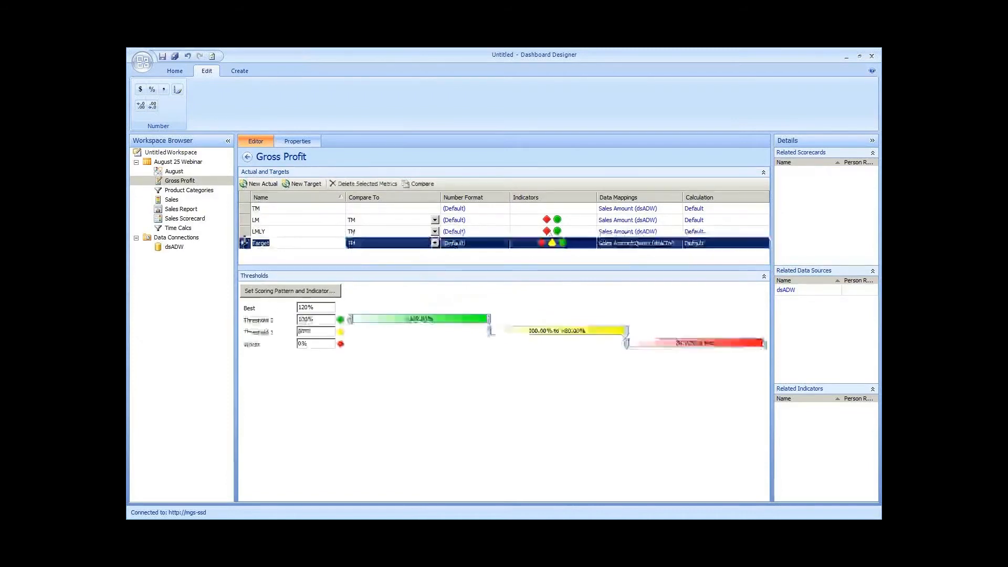
{"action": "left_click", "coordinate": [367, 184]}
Step: Change the data mappings of TM and LM in the Gross Profit KPI to the Gross Profit measure
{"action": "left_click", "coordinate": [643, 210]}
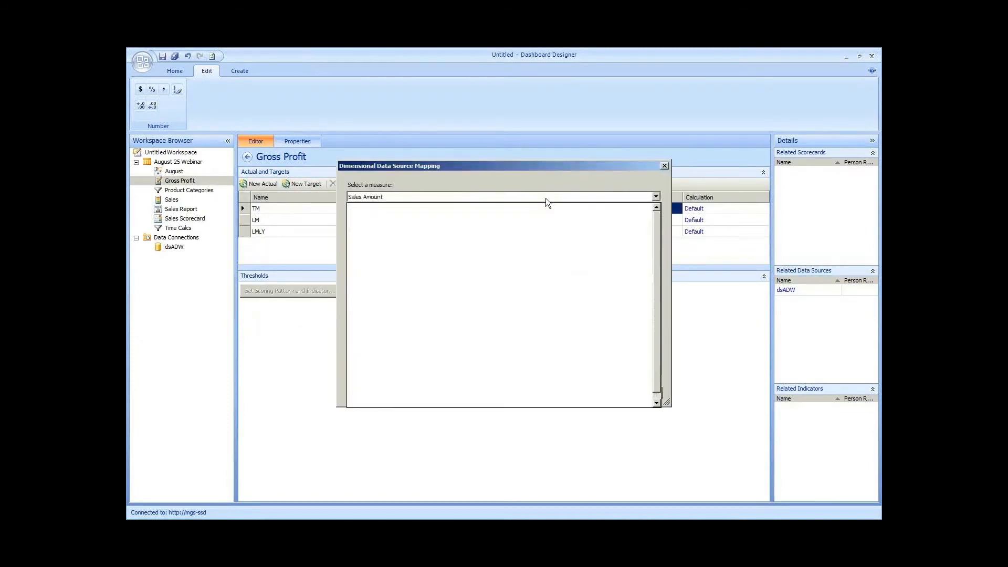
{"action": "left_click", "coordinate": [443, 281]}
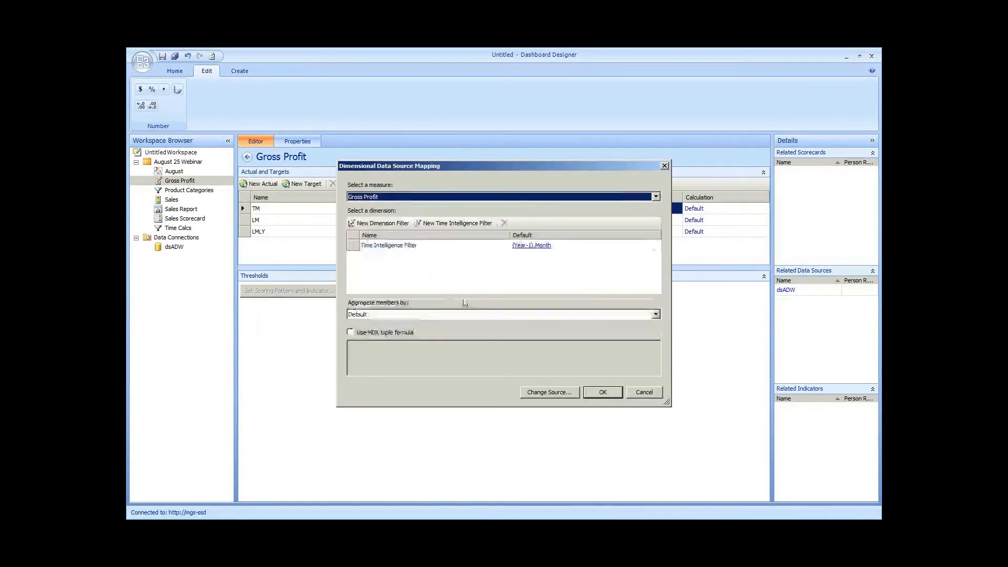
{"action": "left_click", "coordinate": [619, 389]}
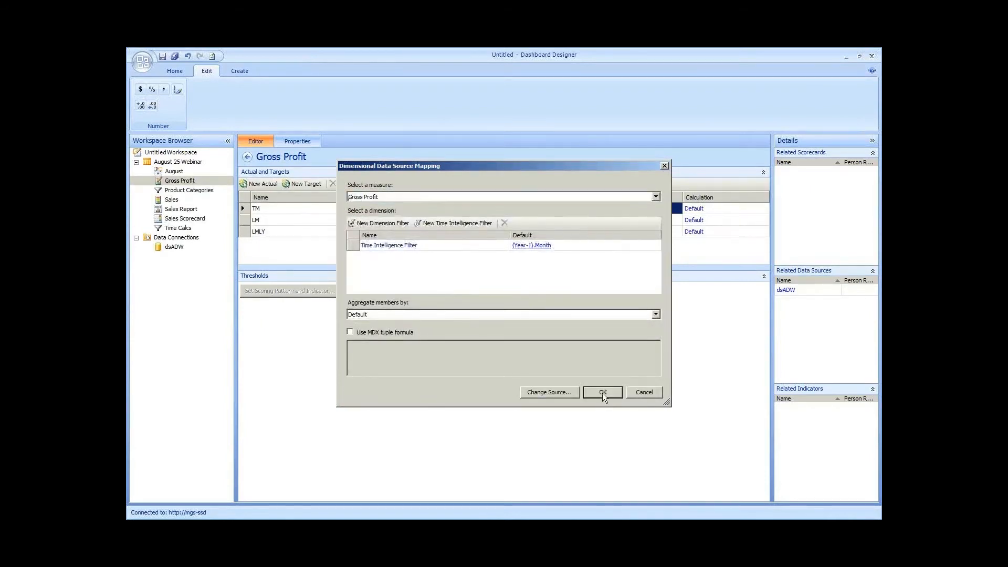
{"action": "left_click", "coordinate": [627, 220]}
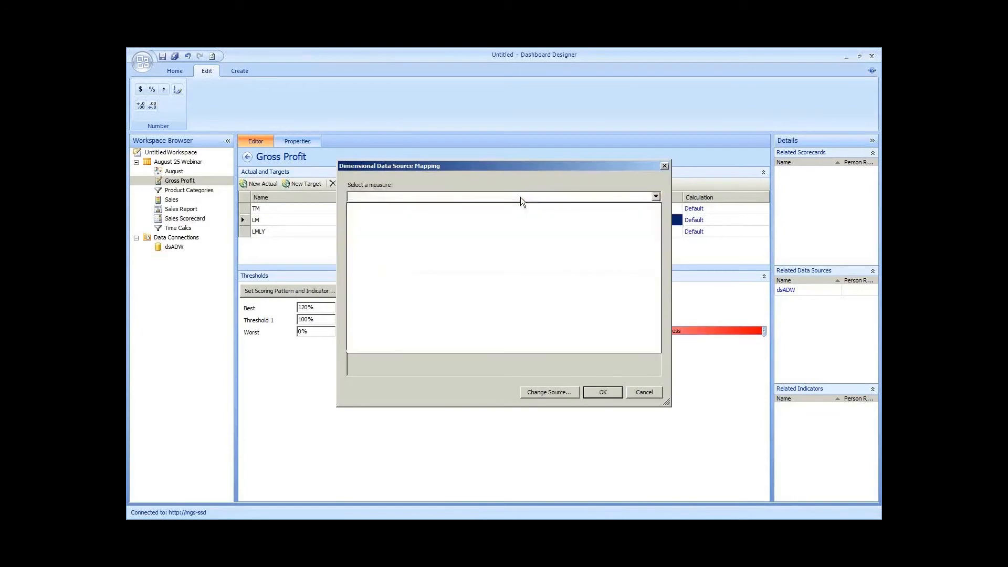
{"action": "left_click", "coordinate": [521, 197]}
{"action": "left_click", "coordinate": [362, 282]}
{"action": "left_click", "coordinate": [609, 394]}
Step: Change LMLY's data mapping to the Gross Profit measure and save the Gross Profit KPI
{"action": "left_click", "coordinate": [620, 231]}
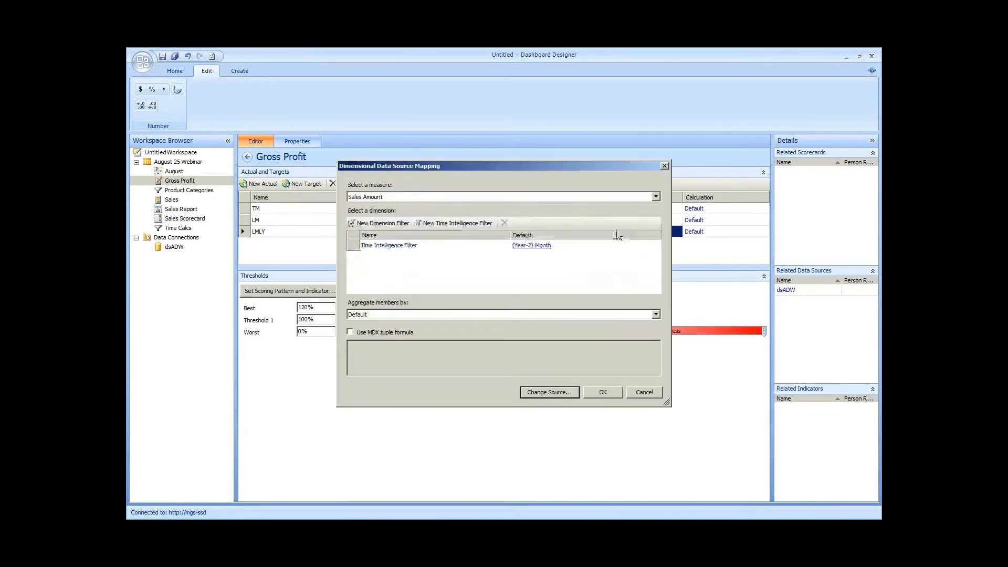
{"action": "left_click", "coordinate": [433, 196]}
{"action": "left_click", "coordinate": [362, 281]}
{"action": "left_click", "coordinate": [608, 394]}
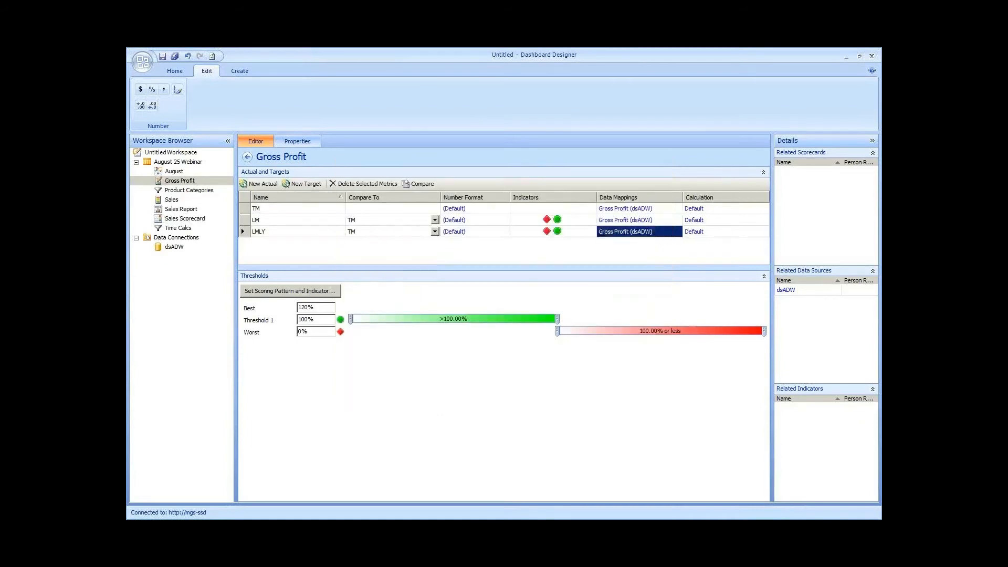
{"action": "right_click", "coordinate": [176, 180]}
{"action": "left_click", "coordinate": [216, 250]}
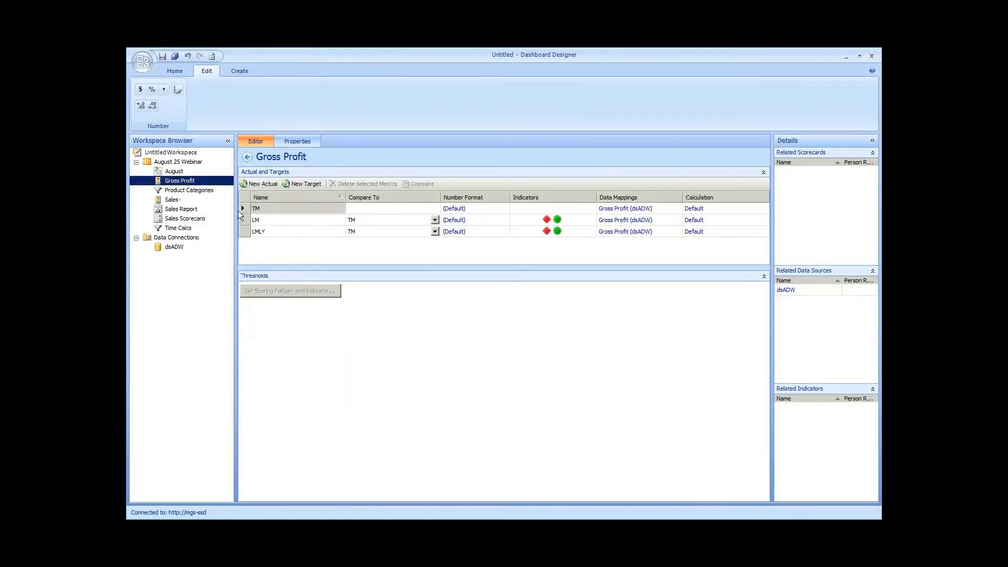
Step: Create a blank scorecard in the August 25 Webinar list and name it Sales and Profit
{"action": "right_click", "coordinate": [191, 165]}
{"action": "mouse_move", "coordinate": [218, 173]}
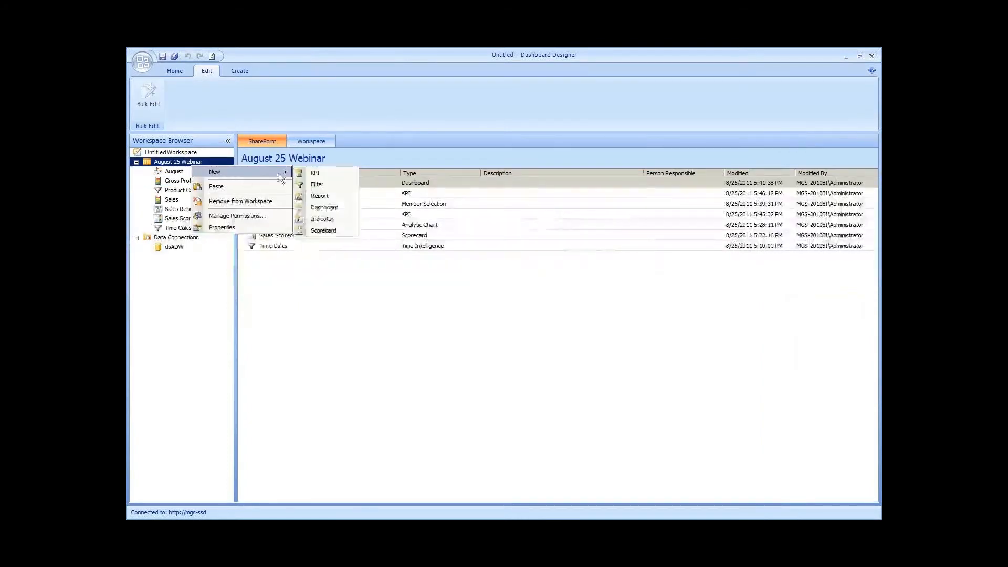
{"action": "left_click", "coordinate": [331, 226]}
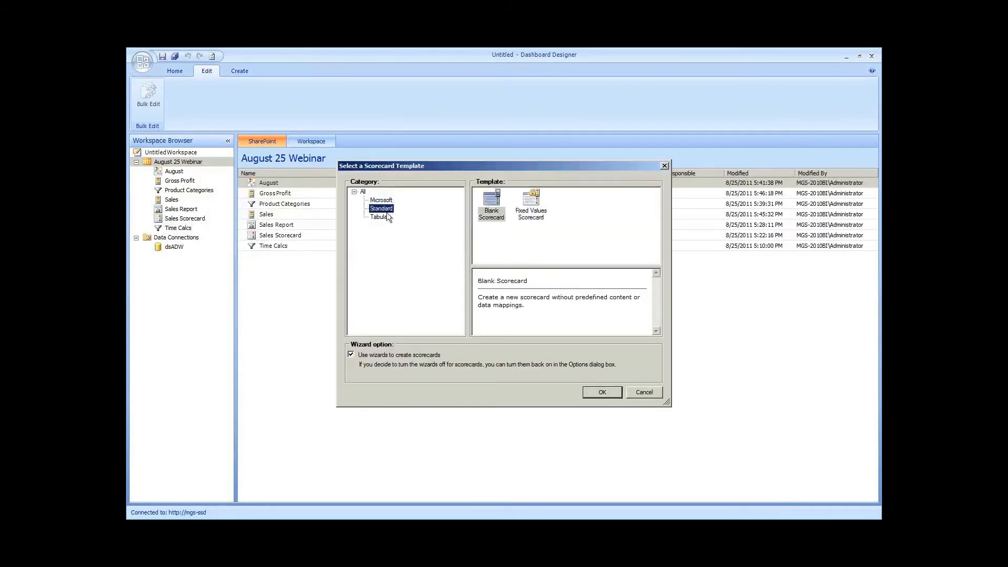
{"action": "double_click", "coordinate": [492, 209]}
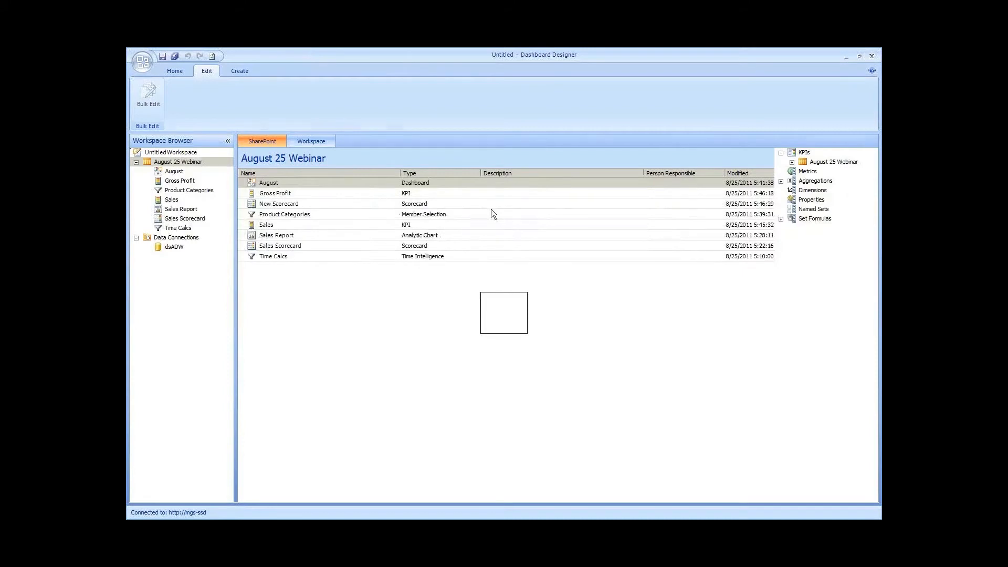
{"action": "type", "text": "Sa"}
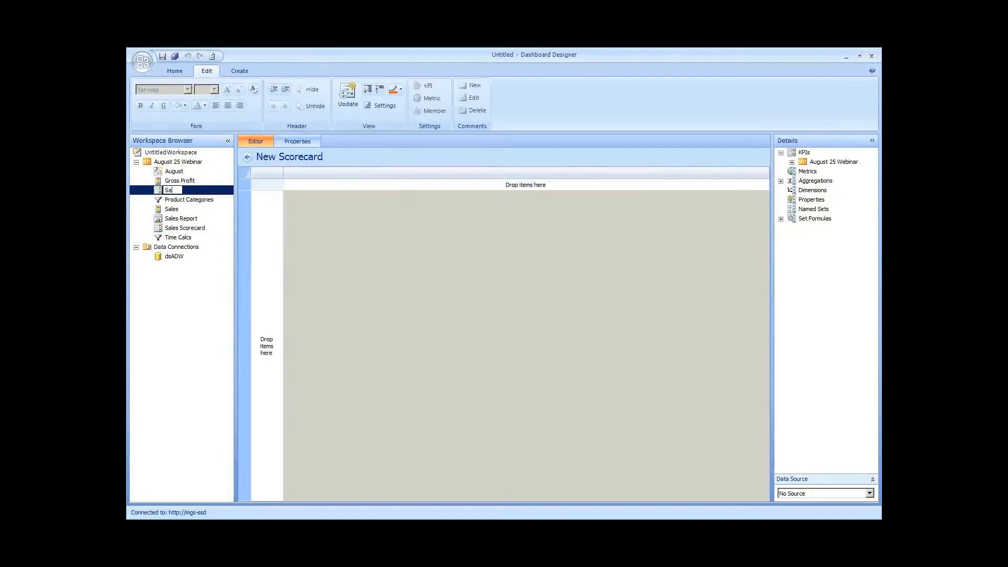
{"action": "type", "text": "les and Profit"}
Step: Add the Sales and Gross Profit KPIs as rows of the Sales and Profit scorecard, with Gross Profit below Sales
{"action": "left_click", "coordinate": [798, 211]}
{"action": "left_click", "coordinate": [792, 162]}
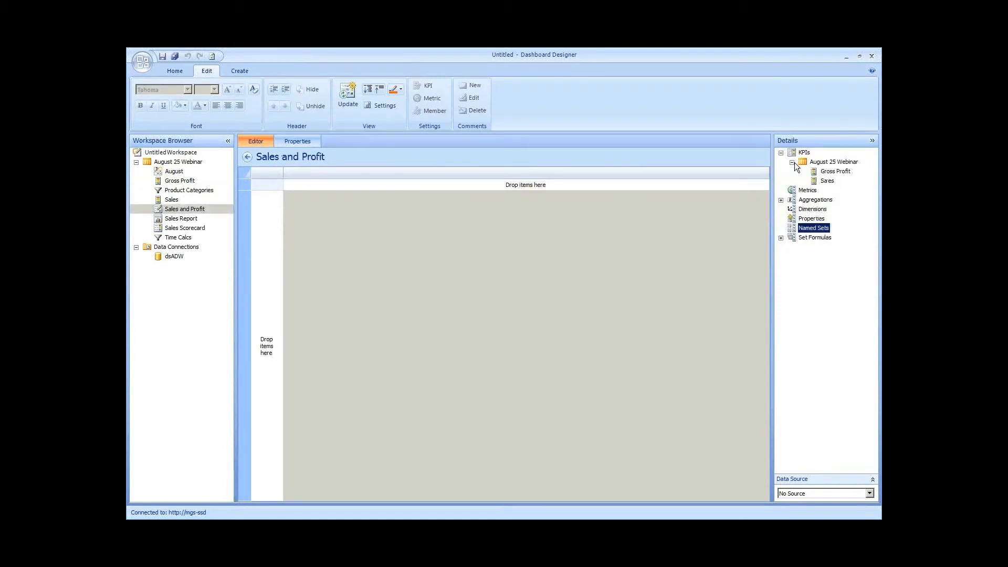
{"action": "left_click", "coordinate": [828, 181]}
{"action": "left_click_drag", "start_coordinate": [829, 185], "coordinate": [264, 220]}
{"action": "left_click_drag", "start_coordinate": [835, 172], "coordinate": [267, 207]}
Step: Delete the Actual and Target columns from the Sales and Profit scorecard
{"action": "left_click", "coordinate": [306, 172]}
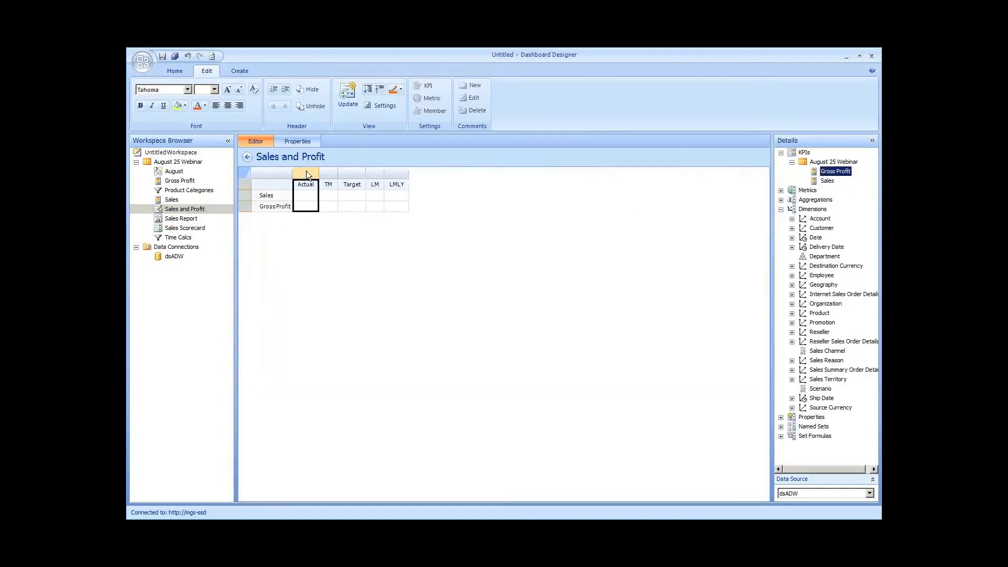
{"action": "key", "text": "Delete"}
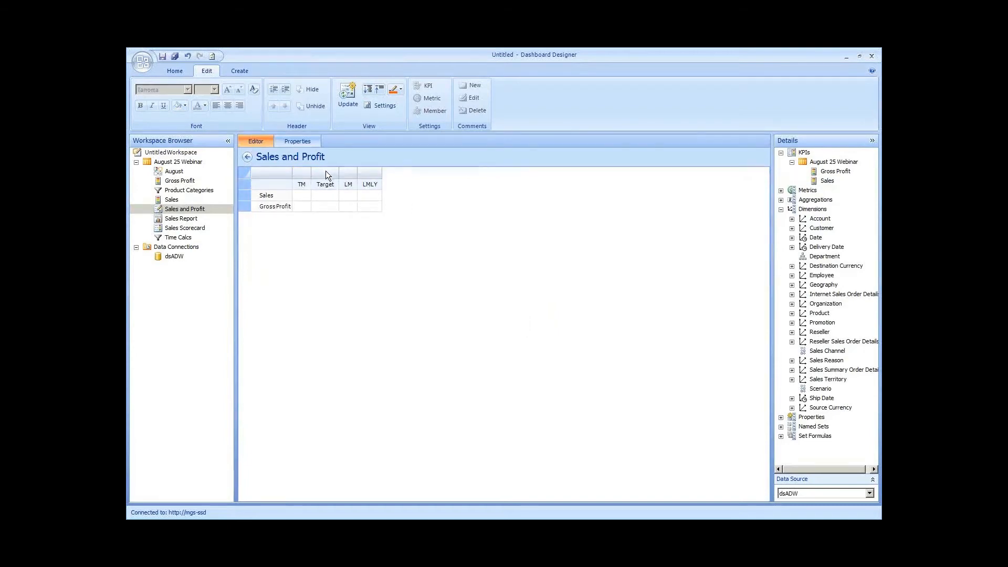
{"action": "left_click", "coordinate": [325, 171]}
{"action": "key", "text": "Delete"}
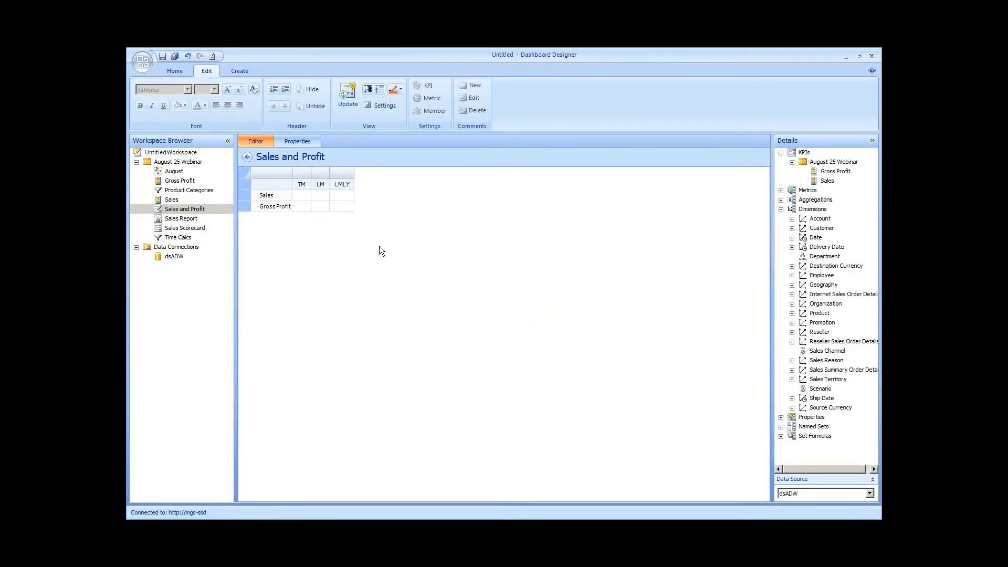
Step: Add the Sales Territory hierarchy beneath the Gross Profit row, selecting the children of All Sales Territories
{"action": "left_click", "coordinate": [791, 379]}
{"action": "left_click", "coordinate": [842, 417]}
{"action": "left_click_drag", "start_coordinate": [409, 289], "coordinate": [285, 207]}
{"action": "right_click", "coordinate": [415, 208]}
{"action": "mouse_move", "coordinate": [459, 213]}
{"action": "left_click", "coordinate": [571, 213]}
{"action": "left_click", "coordinate": [598, 393]}
Step: Add the children of All Sales Territories beneath the Sales row as well and update the scorecard
{"action": "left_click_drag", "start_coordinate": [828, 379], "coordinate": [350, 207]}
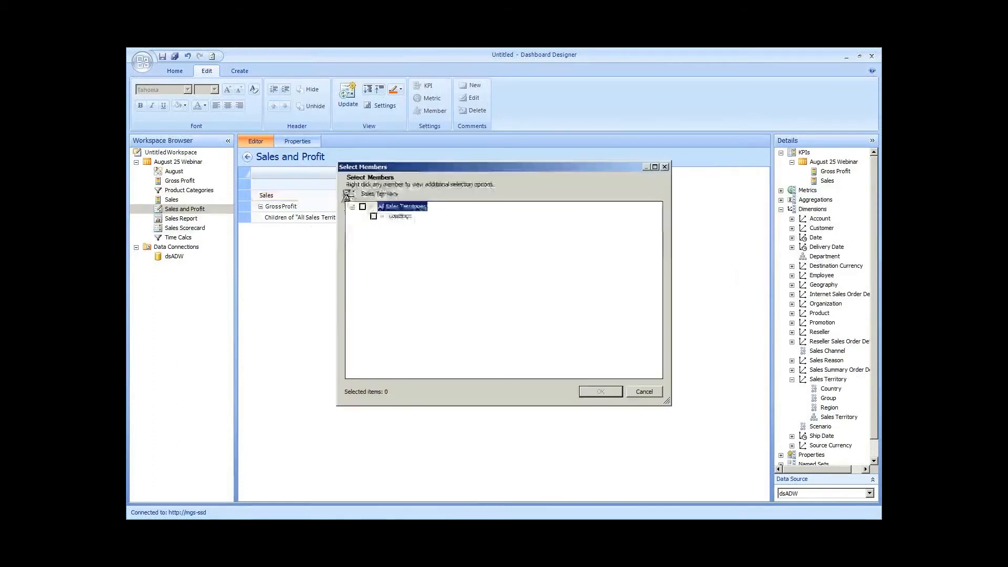
{"action": "right_click", "coordinate": [396, 206]}
{"action": "mouse_move", "coordinate": [455, 210]}
{"action": "left_click", "coordinate": [546, 214]}
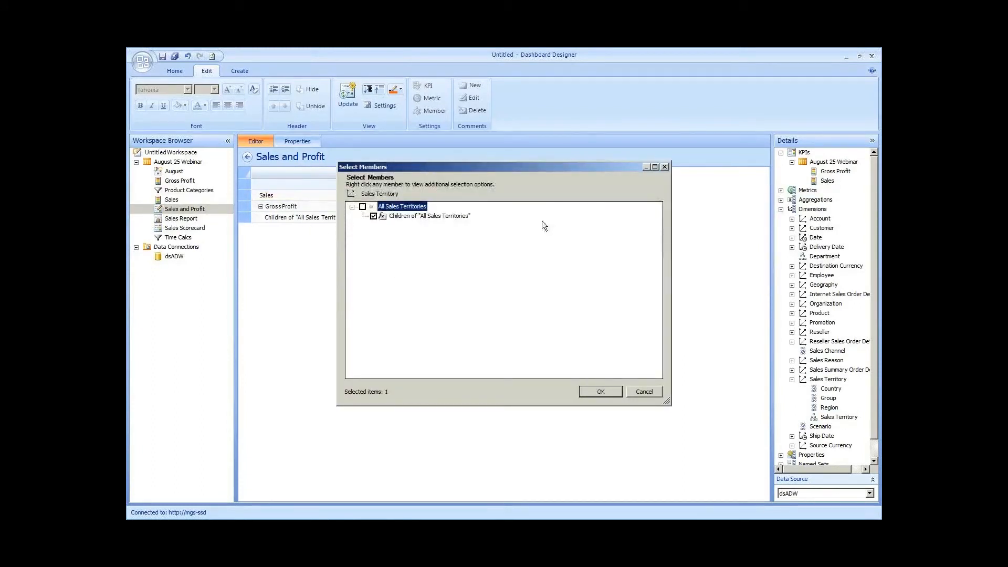
{"action": "left_click", "coordinate": [598, 391]}
{"action": "left_click", "coordinate": [344, 106]}
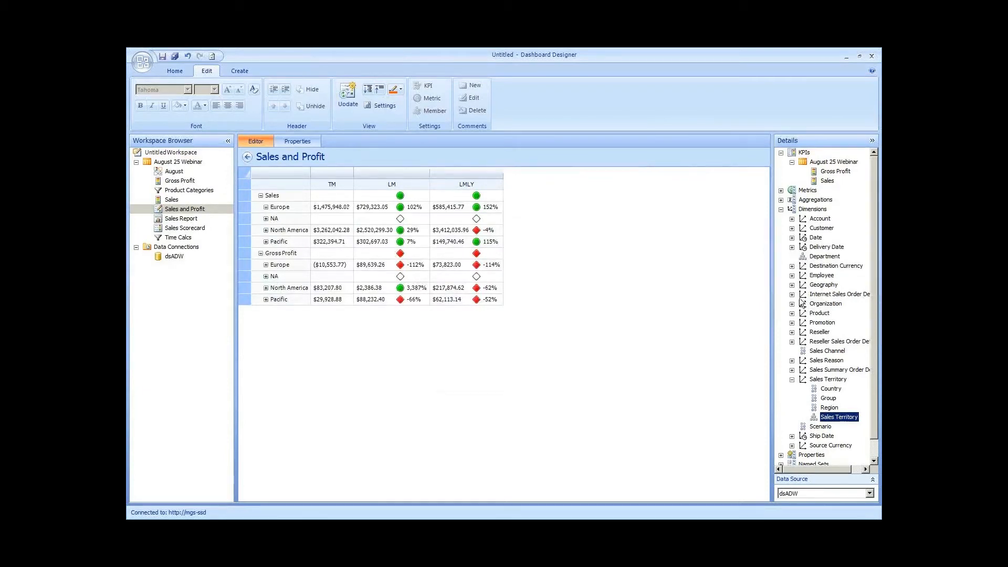
Step: Place the Product Categories hierarchy above the TM column with All Products and its children selected, and collapse All Products
{"action": "left_click", "coordinate": [791, 313]}
{"action": "left_click", "coordinate": [826, 332]}
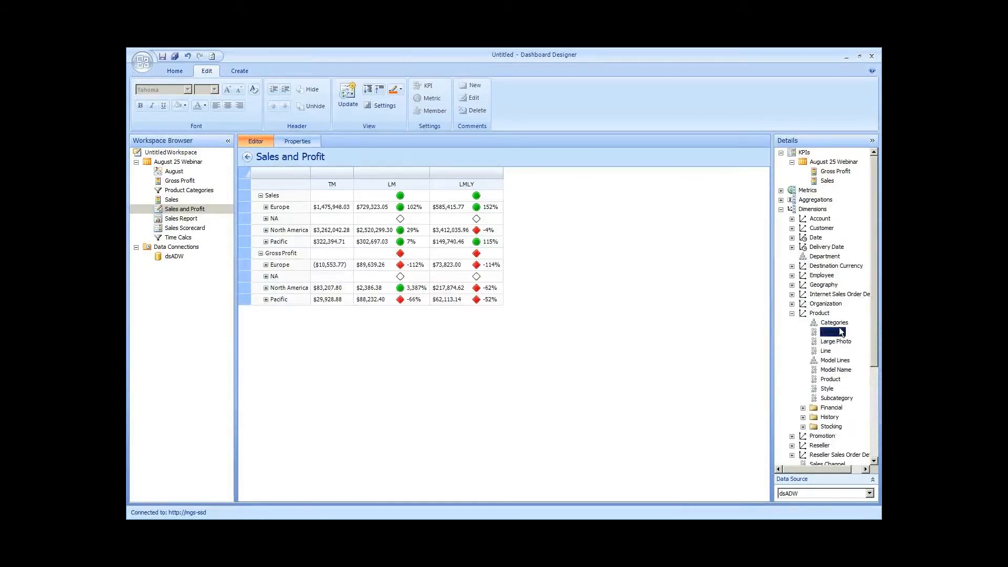
{"action": "left_click_drag", "start_coordinate": [844, 322], "coordinate": [346, 189]}
{"action": "right_click", "coordinate": [384, 206]}
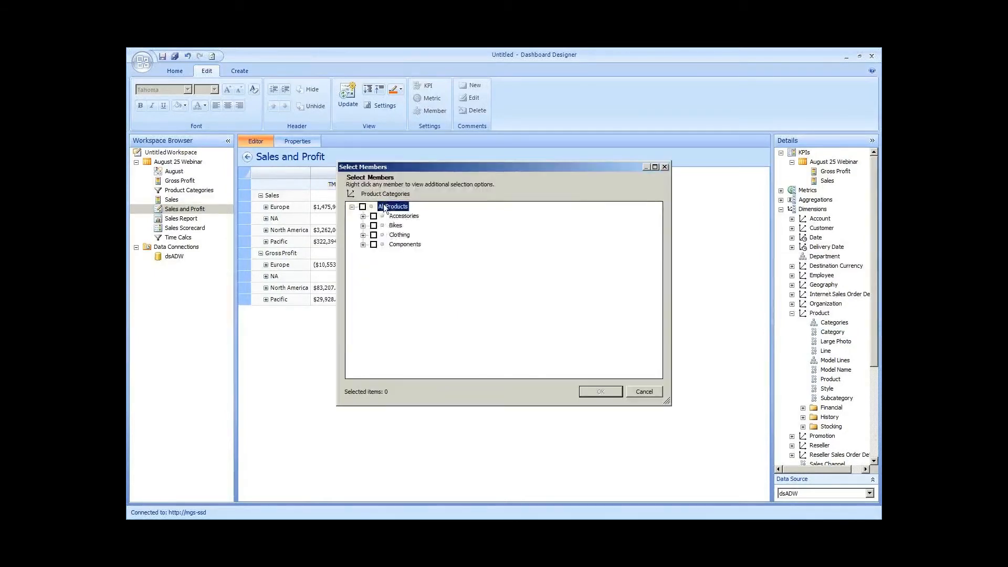
{"action": "mouse_move", "coordinate": [439, 212]}
{"action": "left_click", "coordinate": [509, 213]}
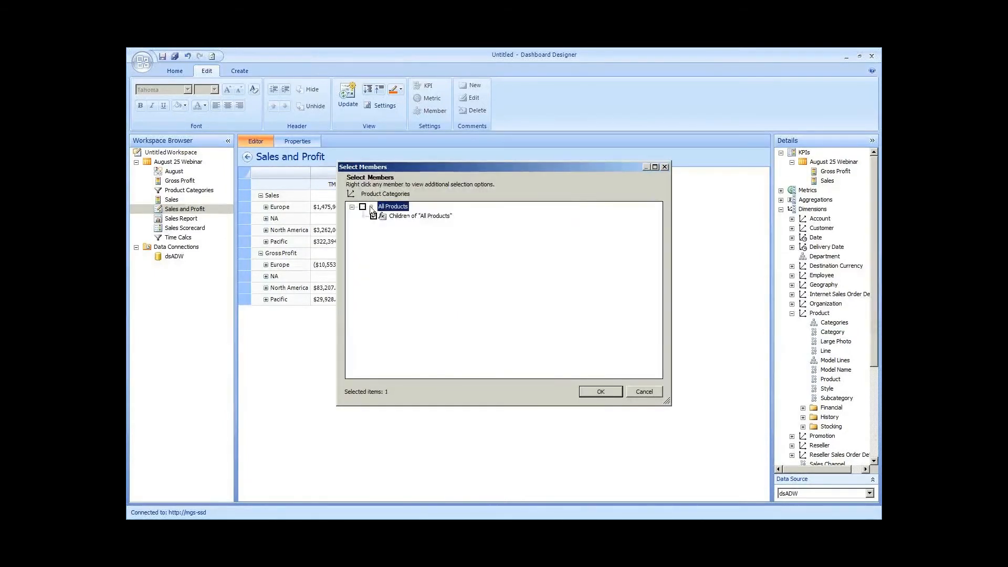
{"action": "left_click", "coordinate": [601, 392]}
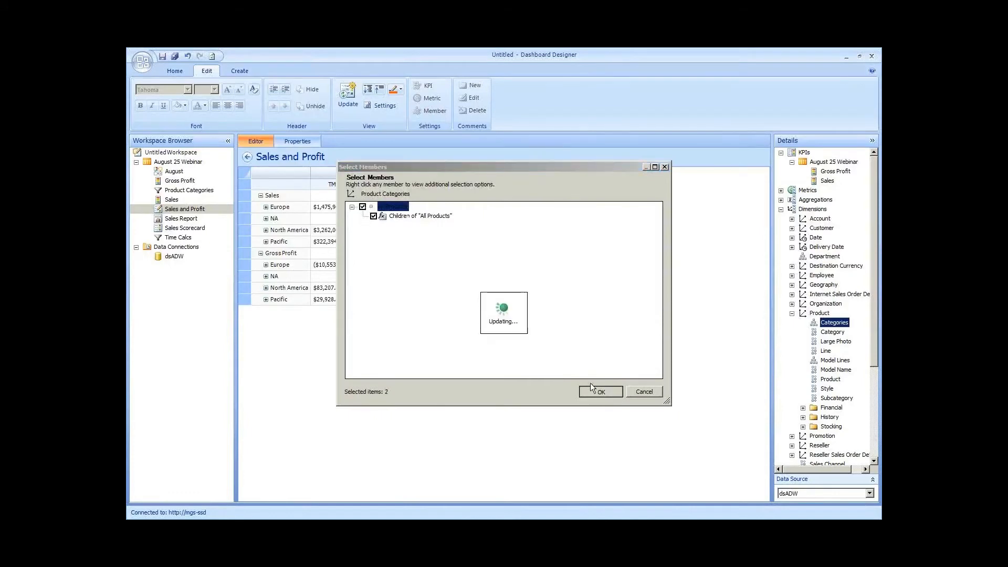
{"action": "left_click", "coordinate": [320, 184]}
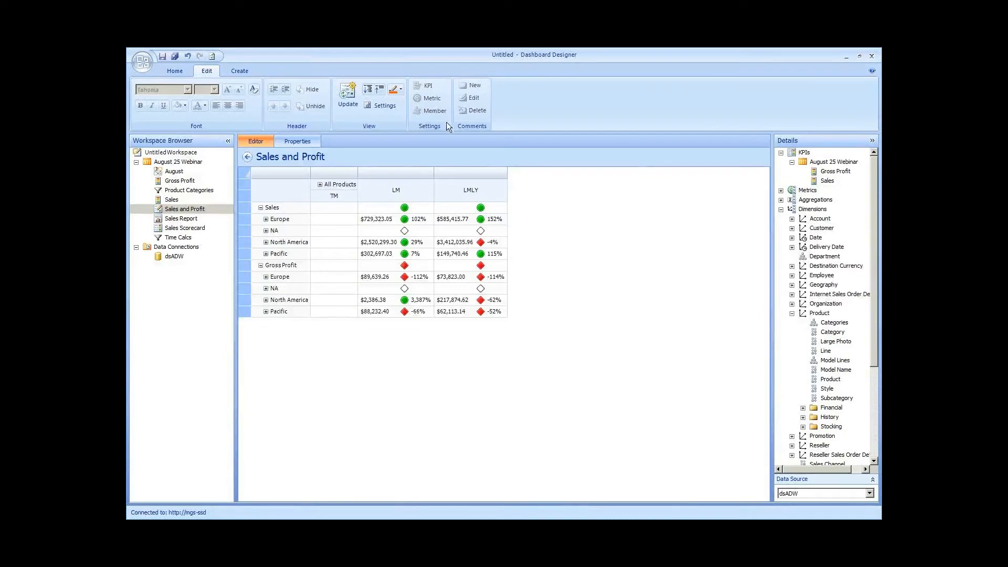
Step: Delete the LMLY and LM columns that lie outside the All Products heading
{"action": "left_click", "coordinate": [335, 192]}
{"action": "left_click", "coordinate": [363, 191]}
{"action": "left_click", "coordinate": [438, 187]}
{"action": "left_click", "coordinate": [420, 191]}
{"action": "left_click", "coordinate": [469, 198]}
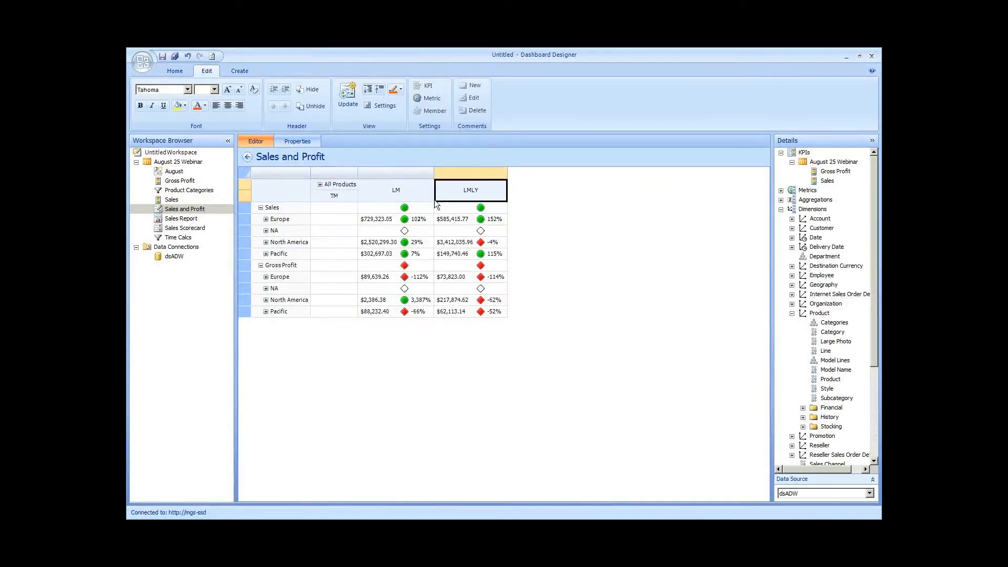
{"action": "key", "text": "Delete"}
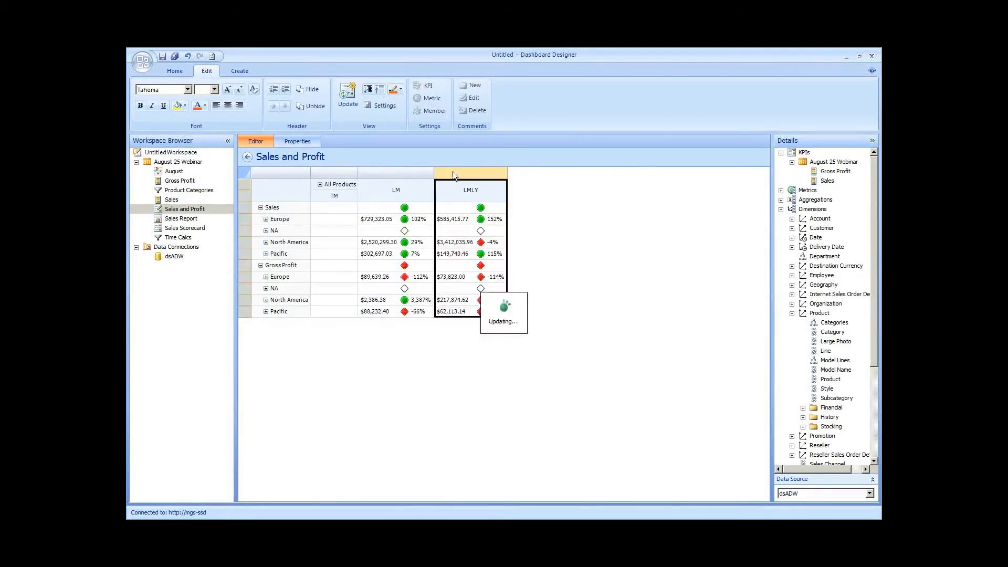
{"action": "left_click", "coordinate": [428, 176]}
{"action": "key", "text": "Delete"}
Step: Add the LM and LMLY metrics beside TM under the All Products heading
{"action": "left_click", "coordinate": [805, 190]}
{"action": "left_click", "coordinate": [781, 191]}
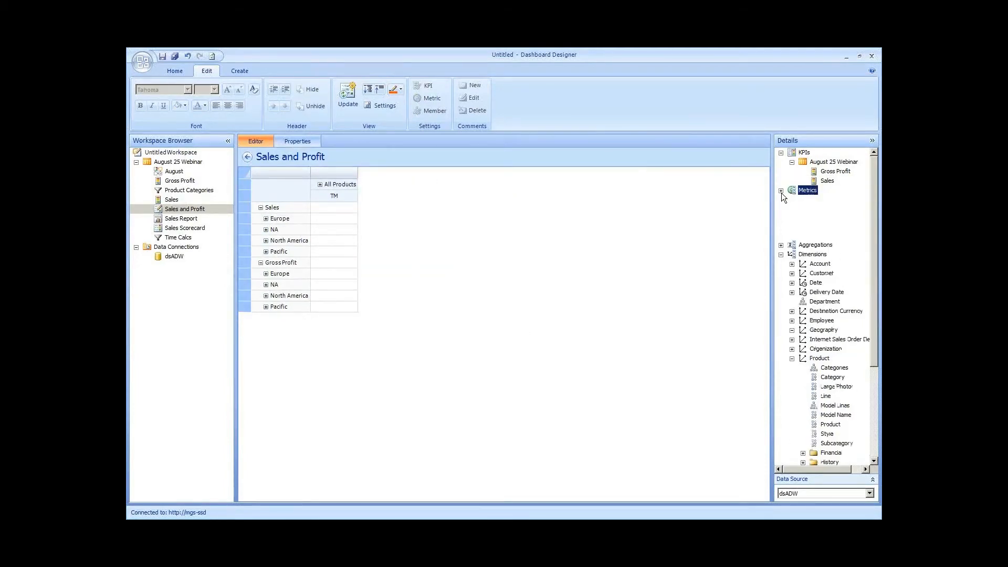
{"action": "left_click", "coordinate": [814, 210]}
{"action": "left_click_drag", "start_coordinate": [814, 210], "coordinate": [346, 199]}
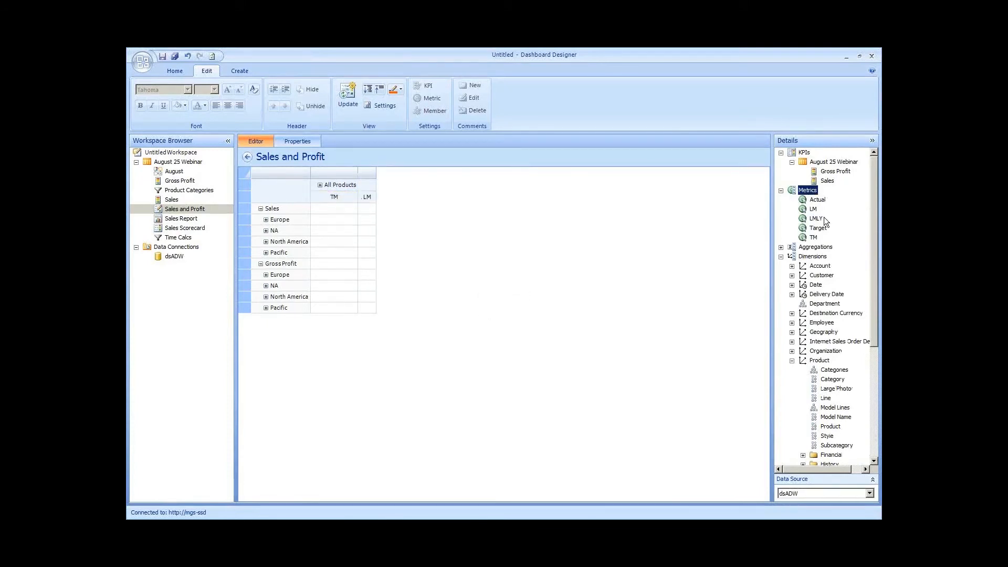
{"action": "left_click_drag", "start_coordinate": [816, 219], "coordinate": [372, 209]}
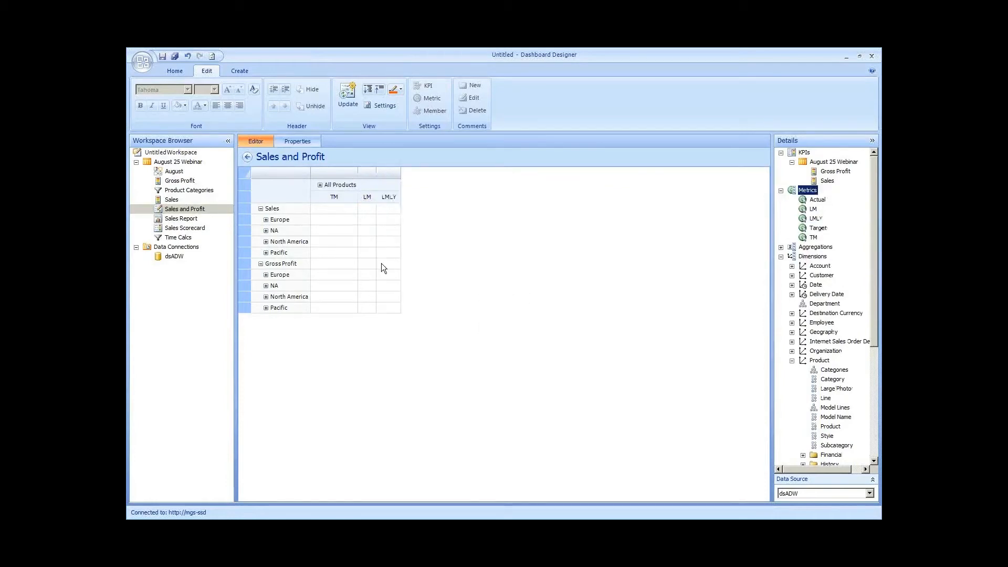
Step: Turn on filtering of empty rows in the scorecard's view settings and apply it
{"action": "left_click", "coordinate": [348, 251]}
{"action": "right_click", "coordinate": [348, 251]}
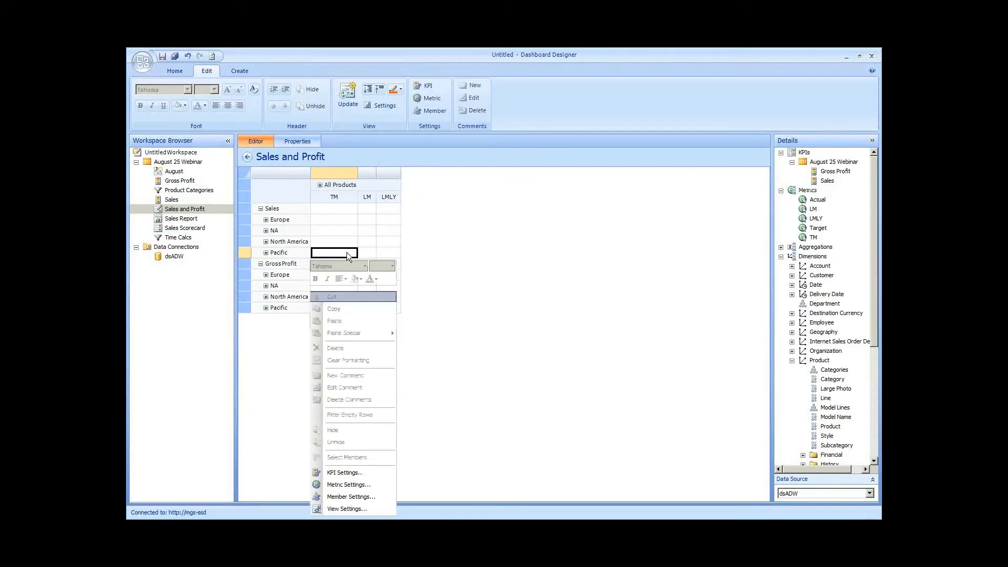
{"action": "left_click", "coordinate": [353, 509]}
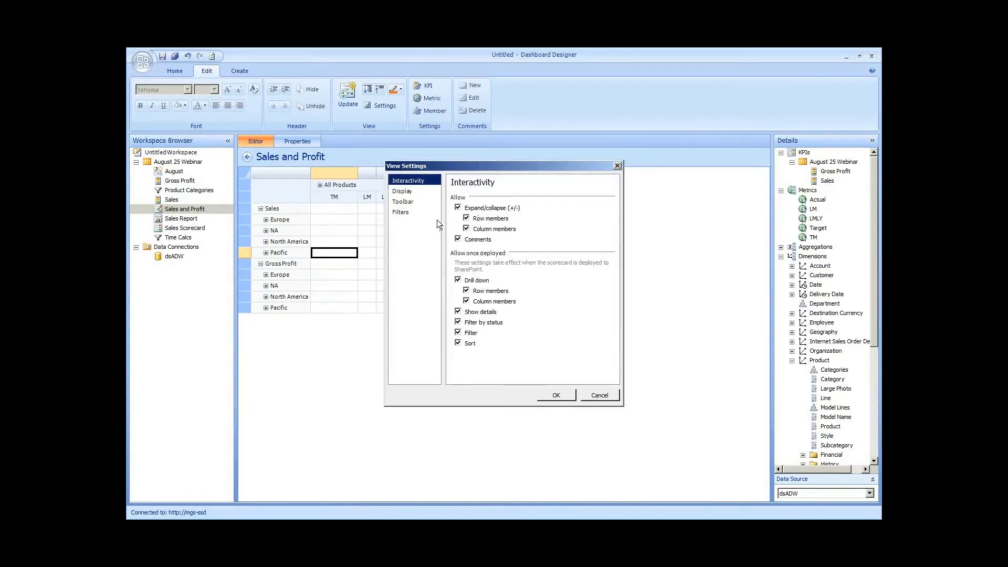
{"action": "left_click", "coordinate": [414, 193]}
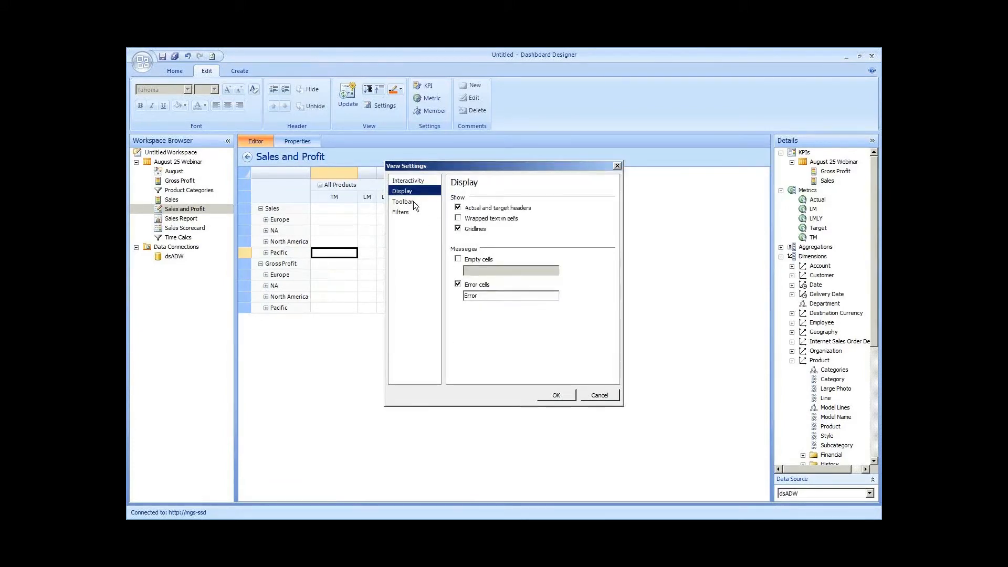
{"action": "left_click", "coordinate": [413, 203]}
{"action": "left_click", "coordinate": [409, 212]}
{"action": "left_click", "coordinate": [453, 197]}
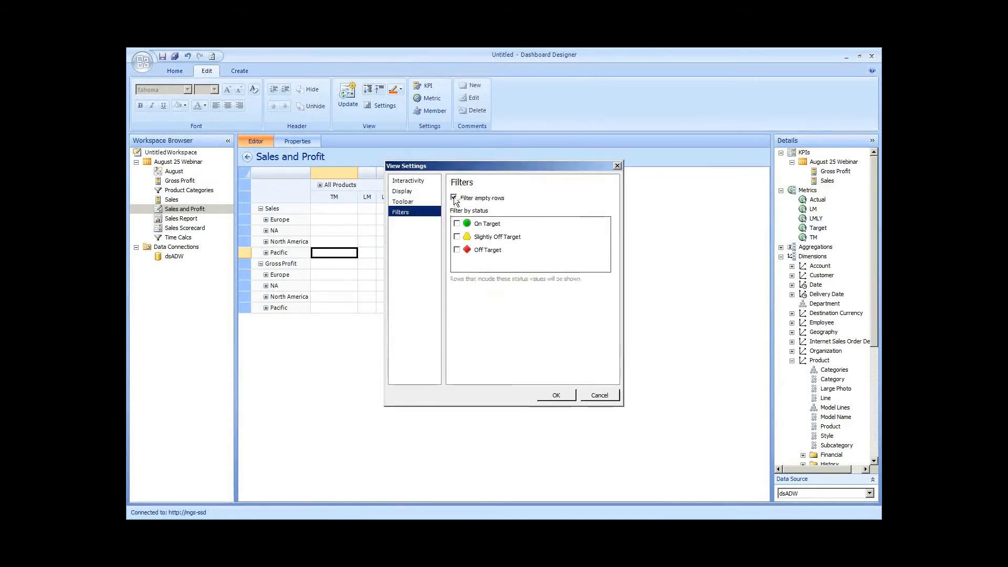
{"action": "left_click", "coordinate": [553, 395]}
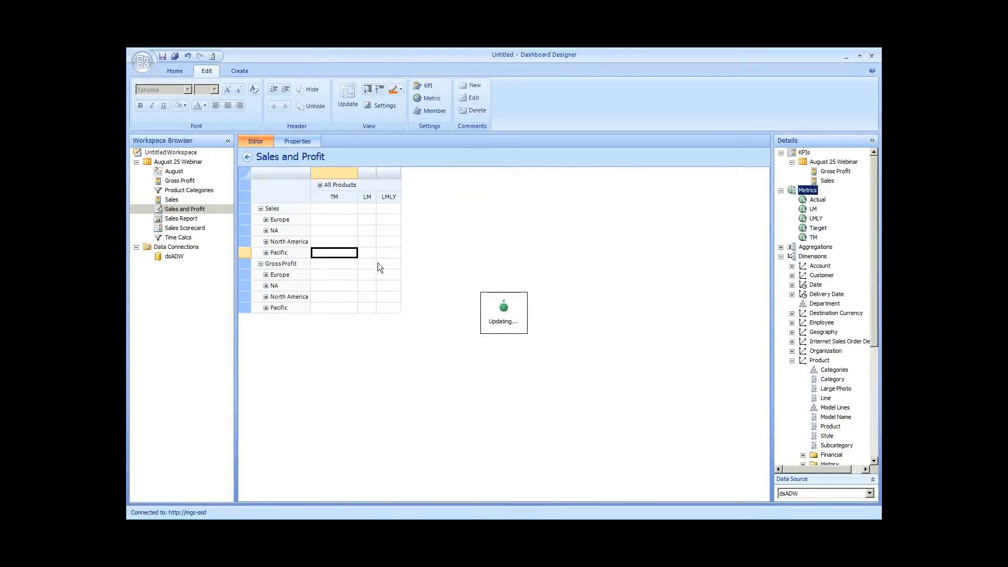
Step: Expand All Products to review the metrics by product category, and collapse it again
{"action": "left_click", "coordinate": [281, 288]}
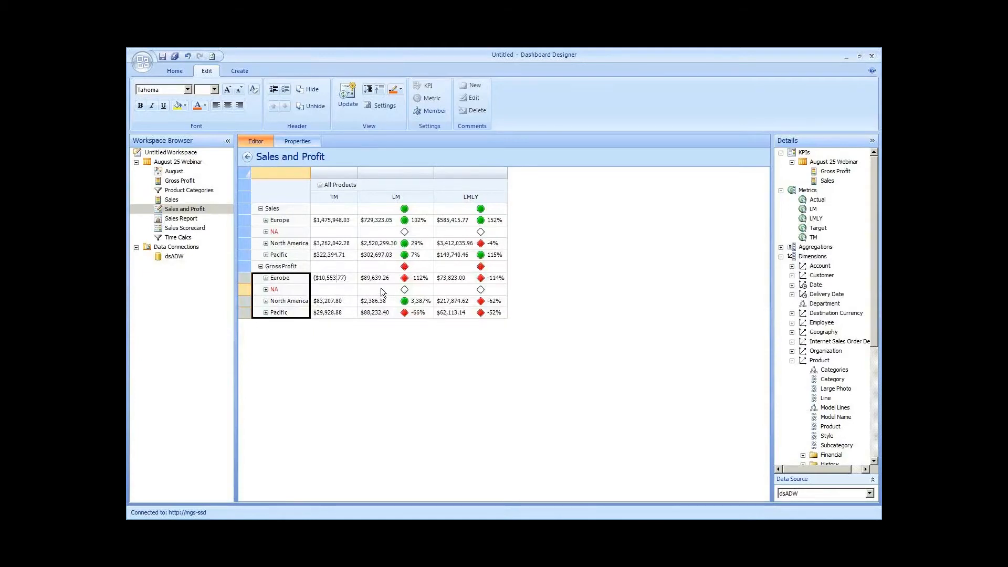
{"action": "left_click", "coordinate": [320, 185]}
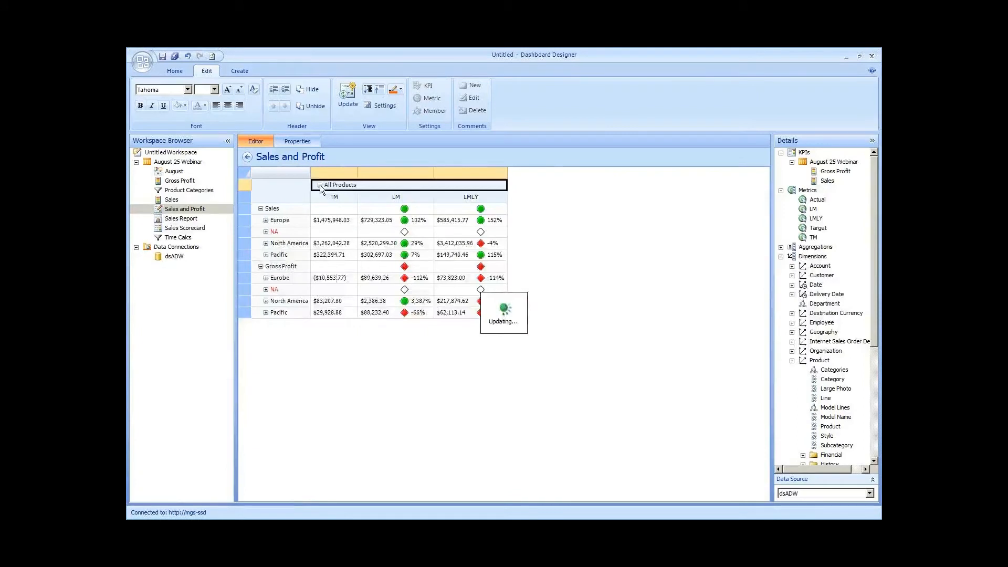
{"action": "left_click", "coordinate": [320, 185]}
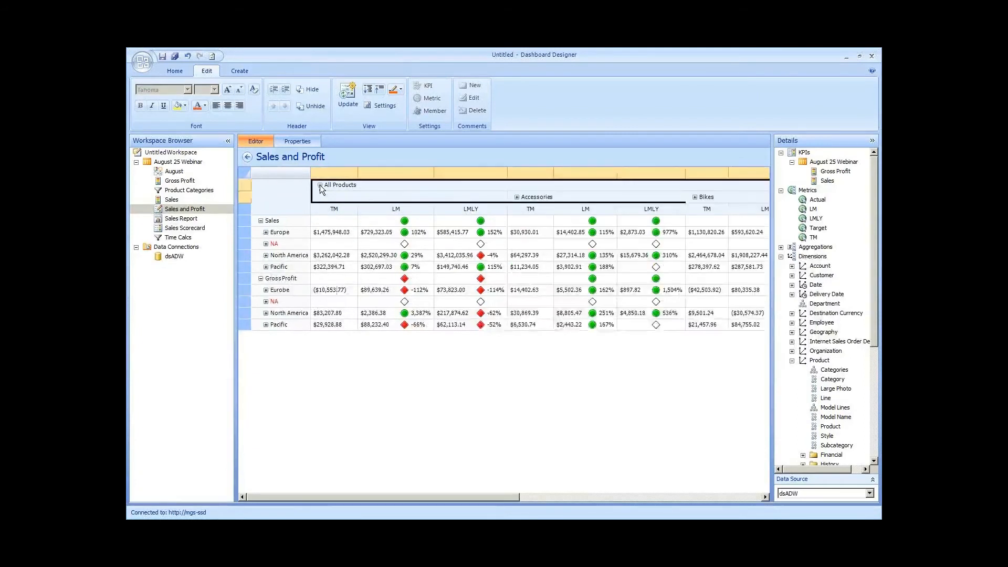
Step: Save the Sales and Profit scorecard
{"action": "right_click", "coordinate": [190, 207]}
{"action": "left_click", "coordinate": [229, 277]}
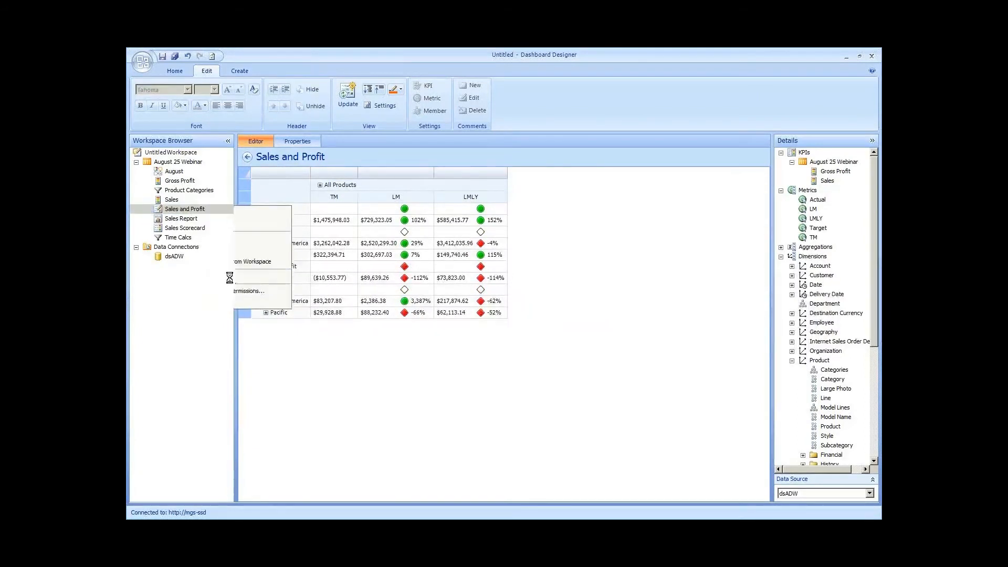
{"action": "left_click", "coordinate": [457, 222]}
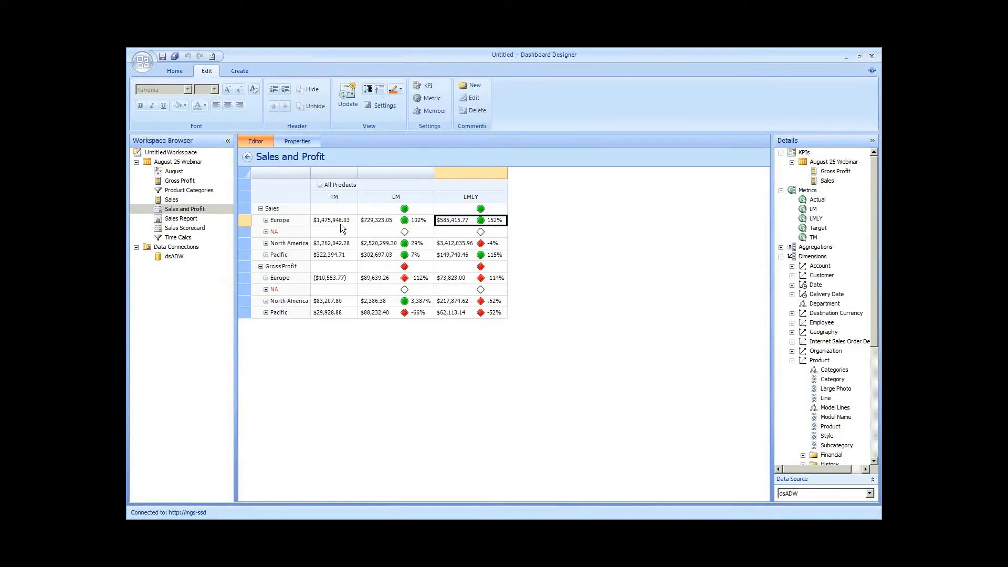
Step: Format the LM metric of the Sales KPI as $ currency with 0 decimals and a multiplier of 0.001
{"action": "left_click", "coordinate": [174, 199]}
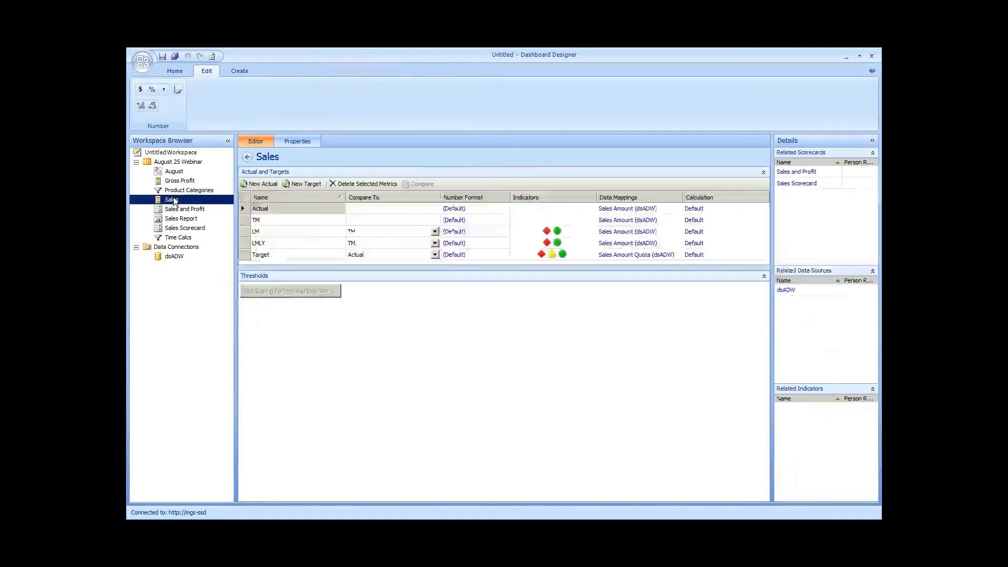
{"action": "left_click", "coordinate": [454, 232]}
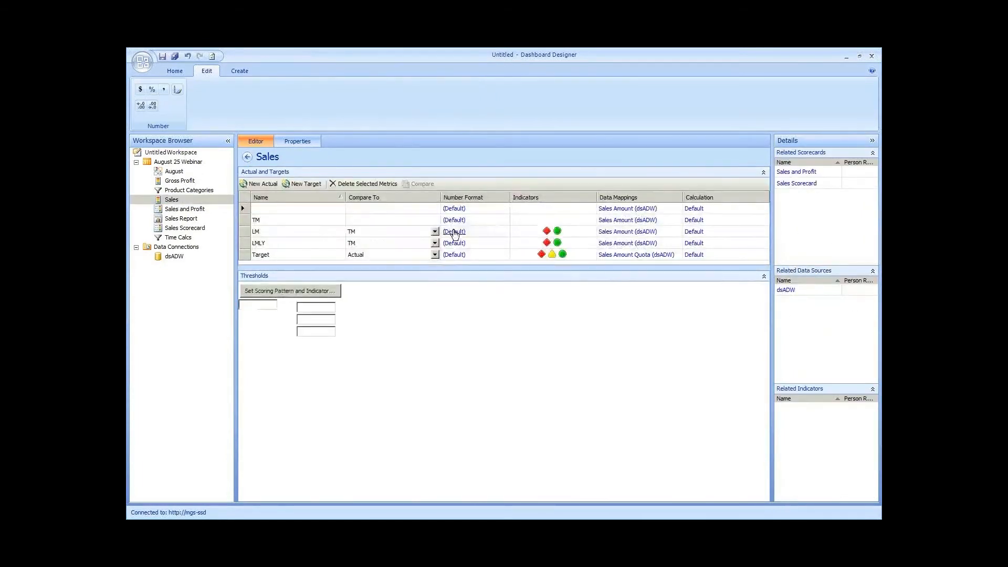
{"action": "double_click", "coordinate": [519, 239]}
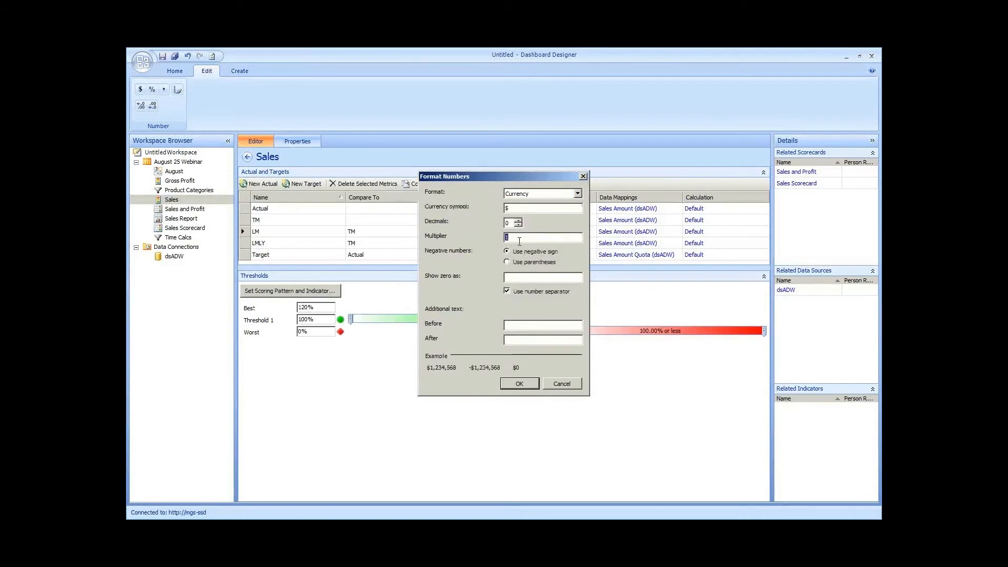
{"action": "type", "text": "0.001"}
{"action": "key", "text": "shift+Home"}
{"action": "left_click", "coordinate": [527, 386]}
Step: Format the LMLY metric of the Sales KPI as $ currency with 0 decimals and a multiplier of 0.001
{"action": "left_click", "coordinate": [460, 244]}
{"action": "left_click", "coordinate": [533, 194]}
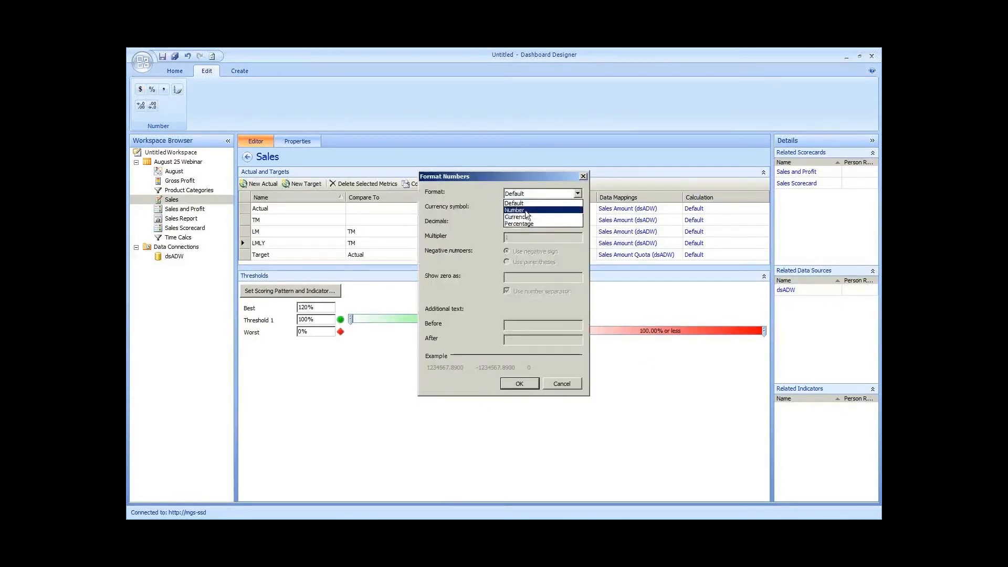
{"action": "left_click", "coordinate": [526, 217]}
{"action": "double_click", "coordinate": [516, 240]}
{"action": "type", "text": "0.001"}
{"action": "left_click", "coordinate": [519, 383]}
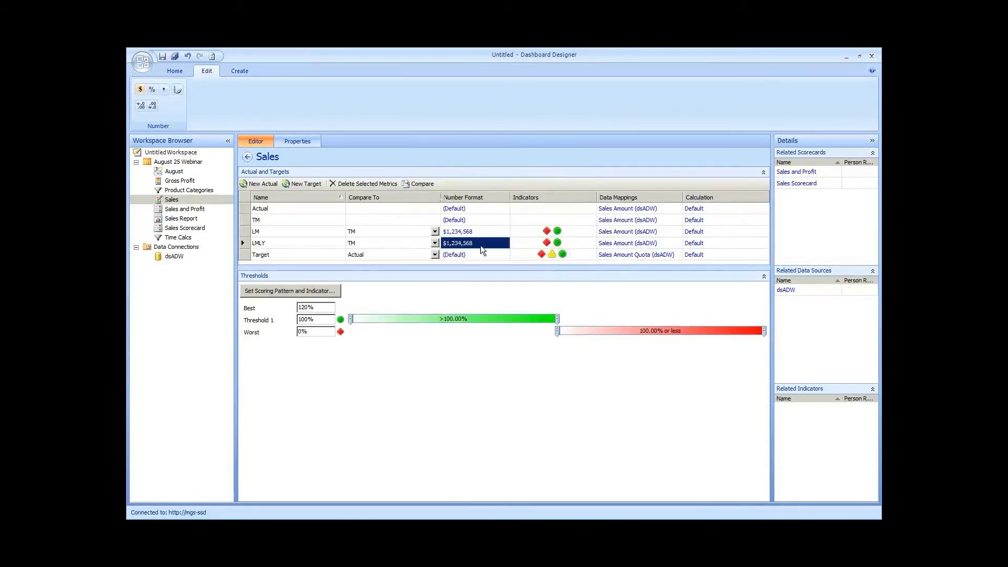
Step: Format the Target metric of the Sales KPI as $ currency with 0 decimals and save the KPI
{"action": "left_click", "coordinate": [460, 255]}
{"action": "left_click", "coordinate": [525, 194]}
{"action": "left_click", "coordinate": [519, 217]}
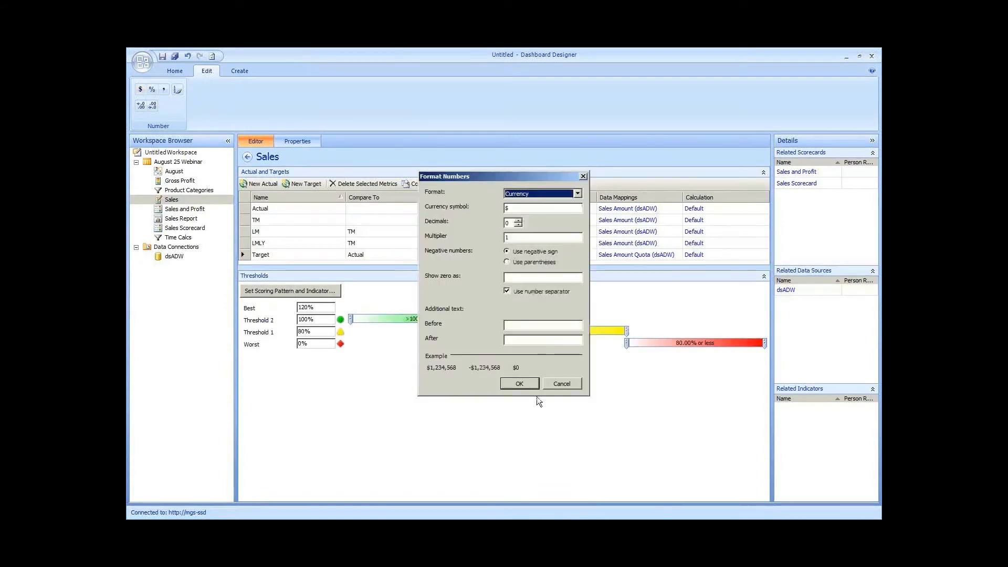
{"action": "left_click", "coordinate": [519, 383]}
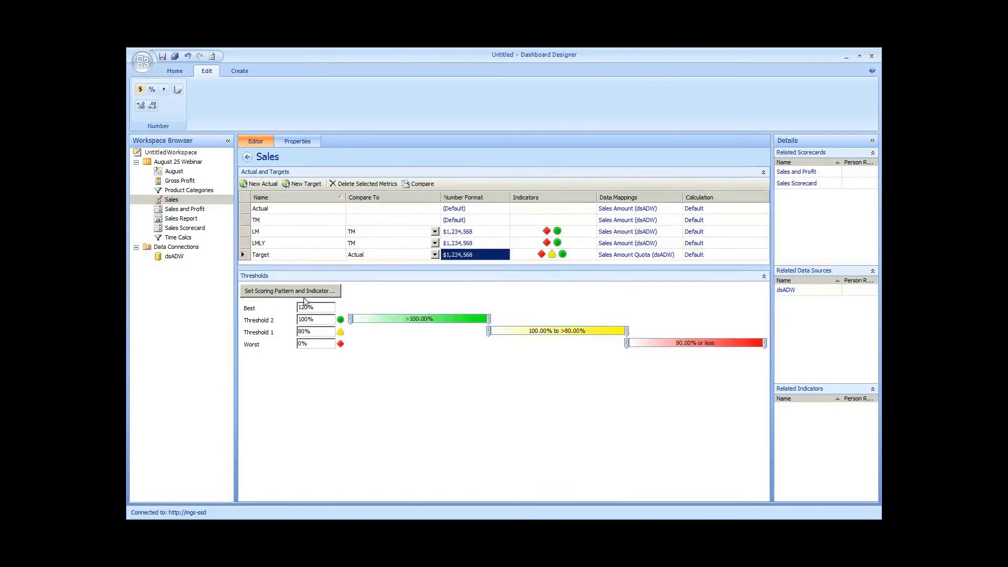
{"action": "right_click", "coordinate": [196, 201]}
{"action": "left_click", "coordinate": [227, 272]}
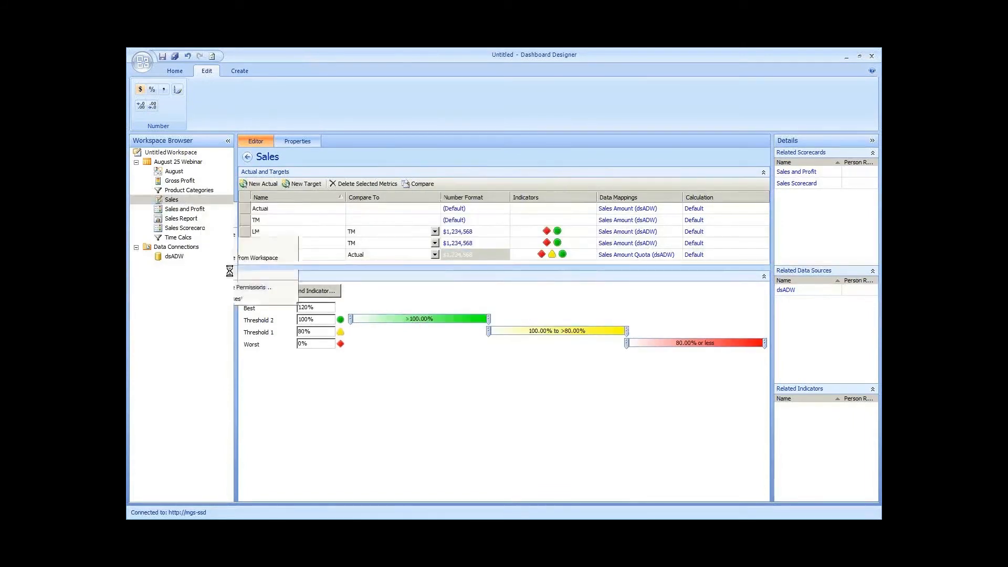
Step: Format the TM metric of the Gross Profit KPI as $ currency with 0 decimals and a multiplier of 0.001
{"action": "left_click", "coordinate": [190, 182]}
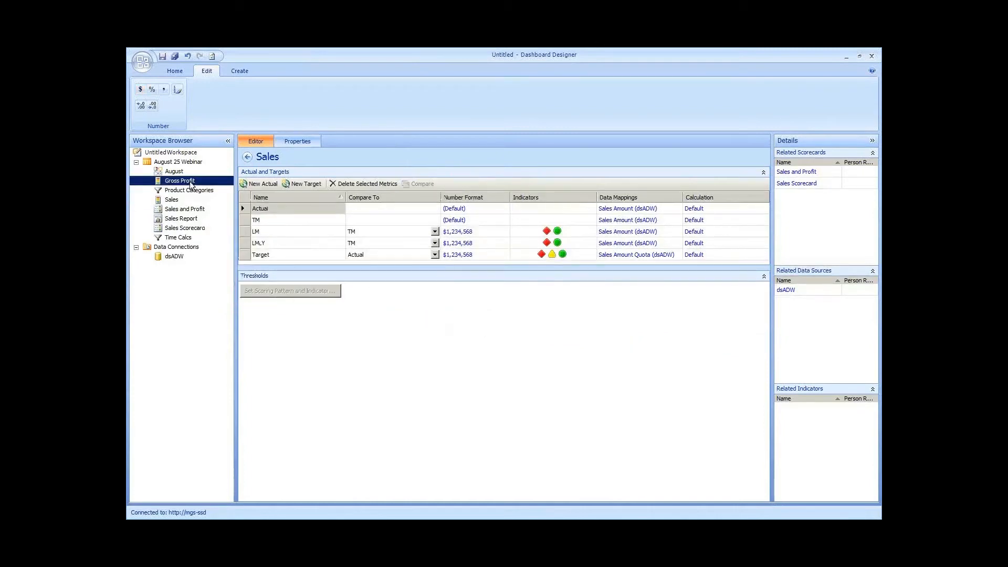
{"action": "left_click", "coordinate": [470, 213]}
{"action": "left_click", "coordinate": [541, 193]}
{"action": "left_click", "coordinate": [520, 217]}
{"action": "left_click", "coordinate": [521, 386]}
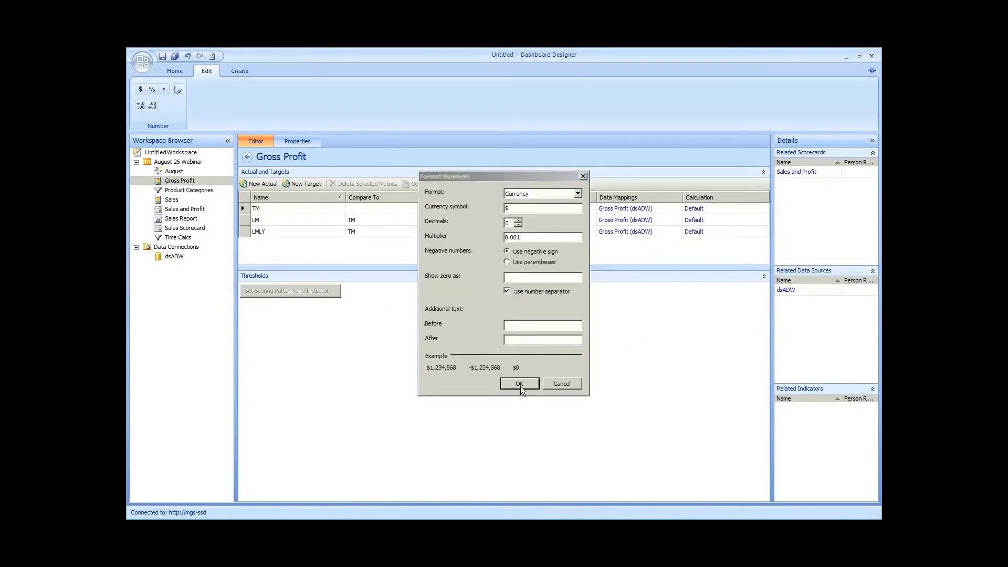
Step: Format the LM and LMLY metrics of the Gross Profit KPI as $ currency with 0 decimals
{"action": "left_click", "coordinate": [471, 220]}
{"action": "left_click", "coordinate": [541, 193]}
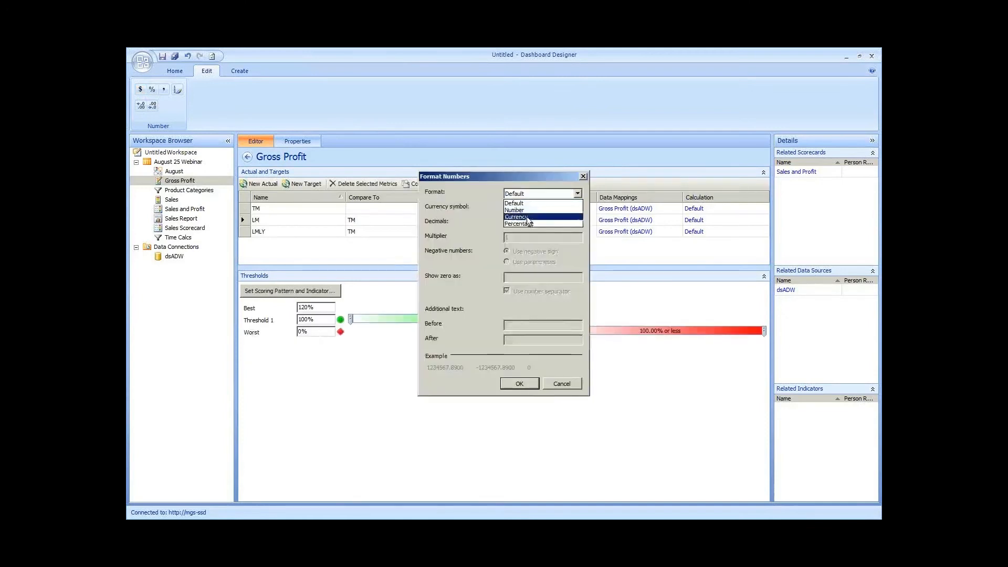
{"action": "left_click", "coordinate": [519, 217]}
{"action": "left_click", "coordinate": [519, 383]}
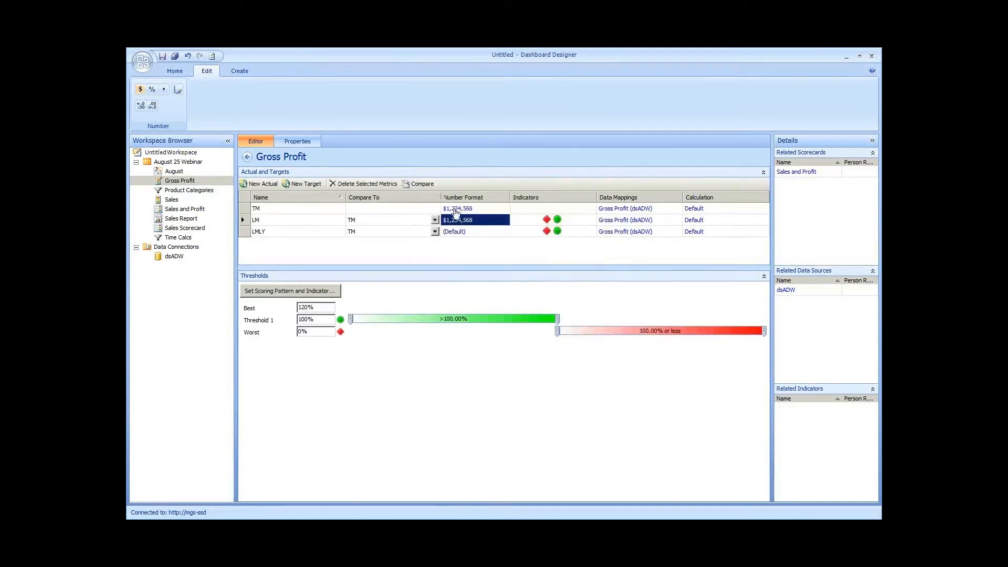
{"action": "left_click", "coordinate": [455, 231]}
{"action": "left_click", "coordinate": [541, 193]}
{"action": "left_click", "coordinate": [520, 216]}
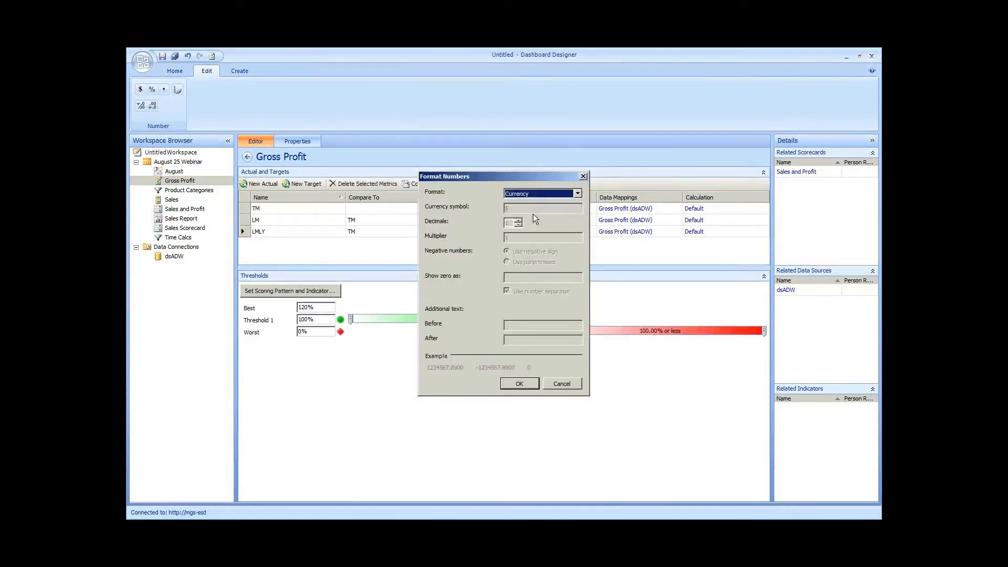
{"action": "left_click", "coordinate": [519, 383]}
Step: Save the Gross Profit KPI and review its number formats in the Sales and Profit scorecard
{"action": "right_click", "coordinate": [185, 182]}
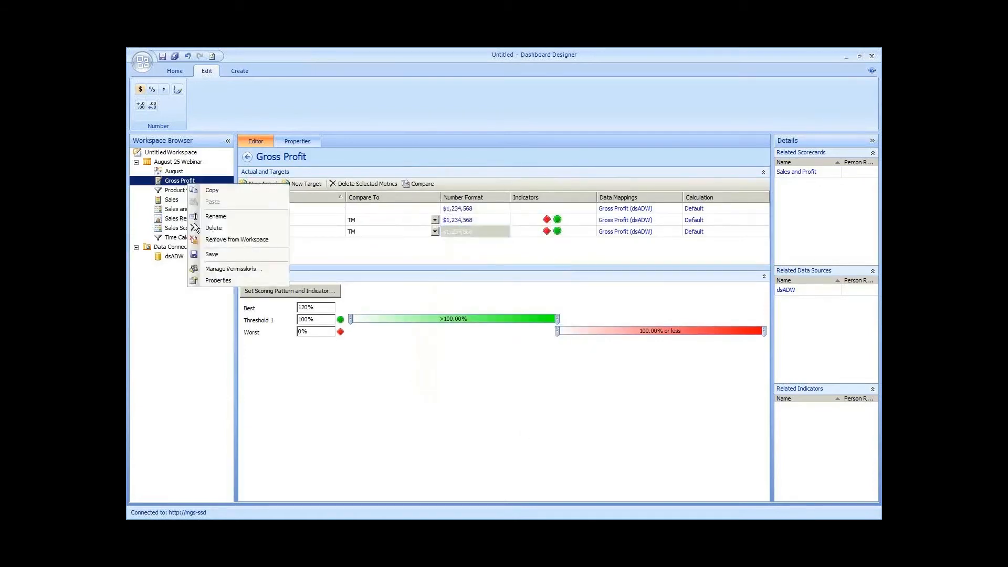
{"action": "left_click", "coordinate": [201, 254]}
{"action": "left_click", "coordinate": [192, 209]}
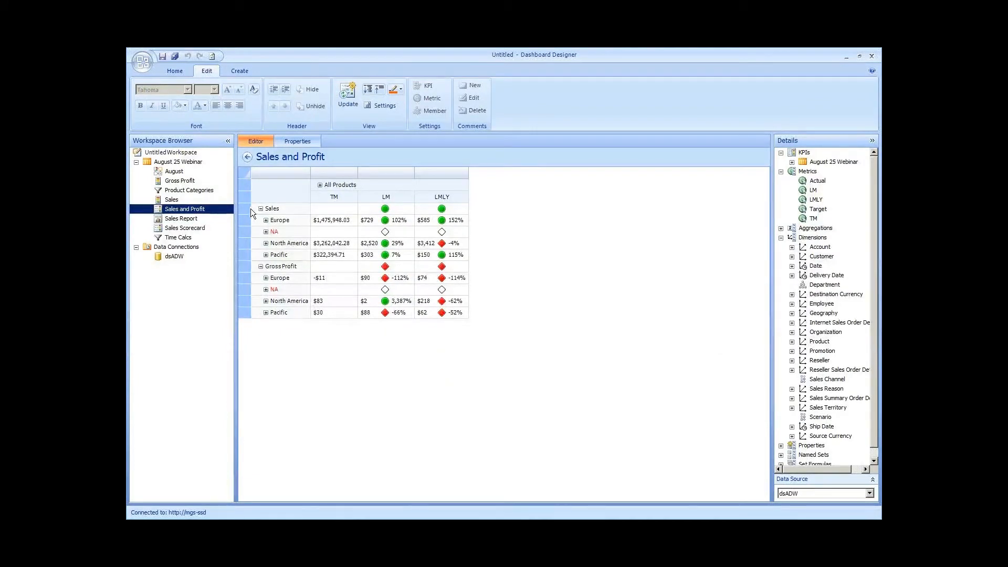
{"action": "right_click", "coordinate": [217, 210]}
Step: Add a 1 Zone page named Sales and Profits to the August dashboard and place the Sales and Profit scorecard on it
{"action": "left_click", "coordinate": [183, 172]}
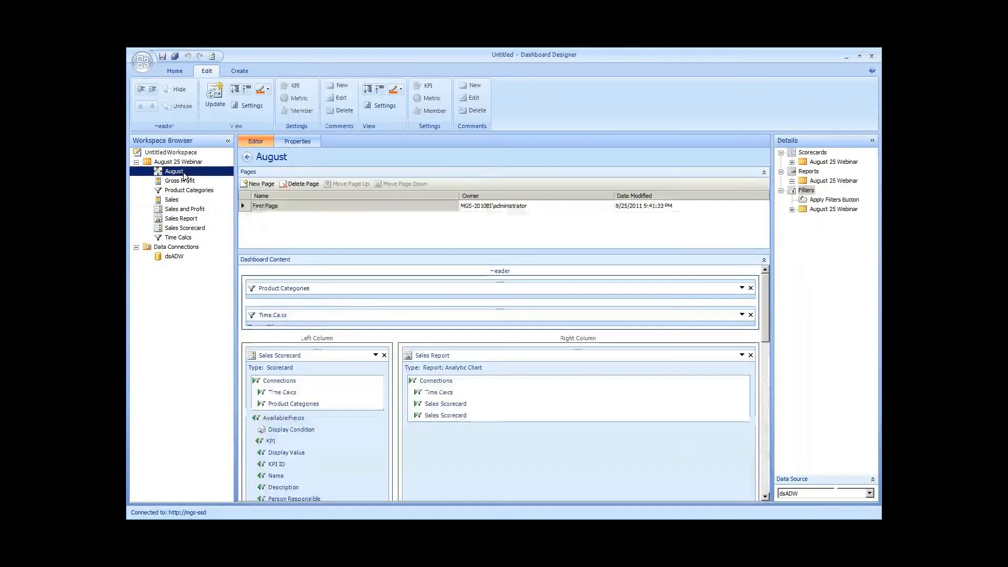
{"action": "left_click", "coordinate": [257, 185]}
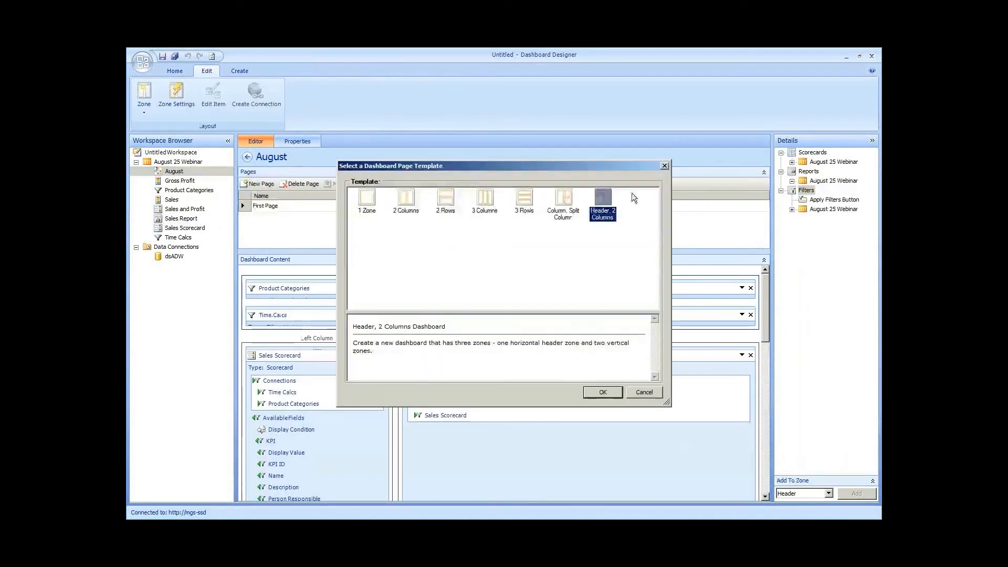
{"action": "left_click", "coordinate": [367, 210]}
{"action": "key", "text": "Return"}
{"action": "type", "text": "Sal"}
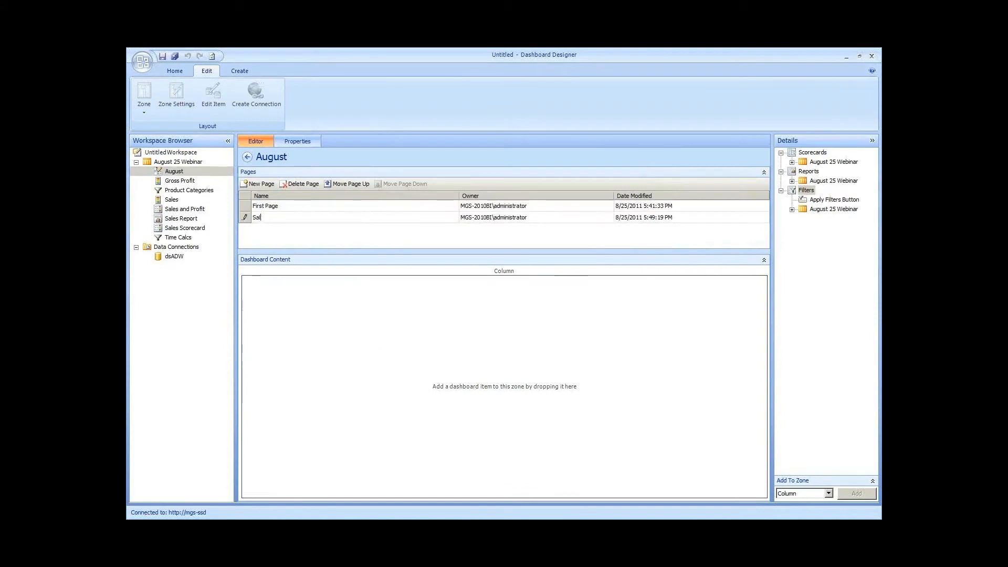
{"action": "type", "text": "es and Profits"}
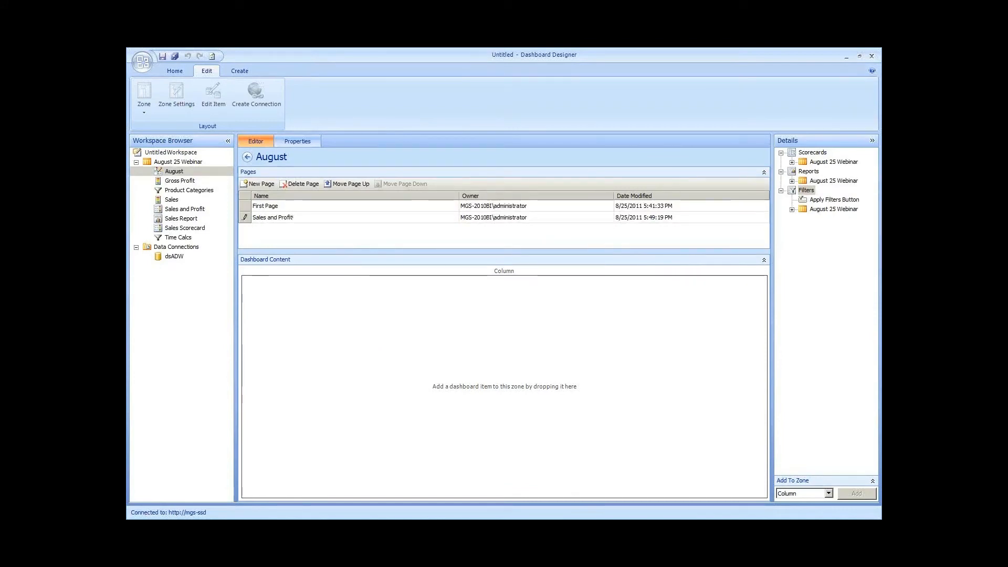
{"action": "left_click", "coordinate": [345, 276]}
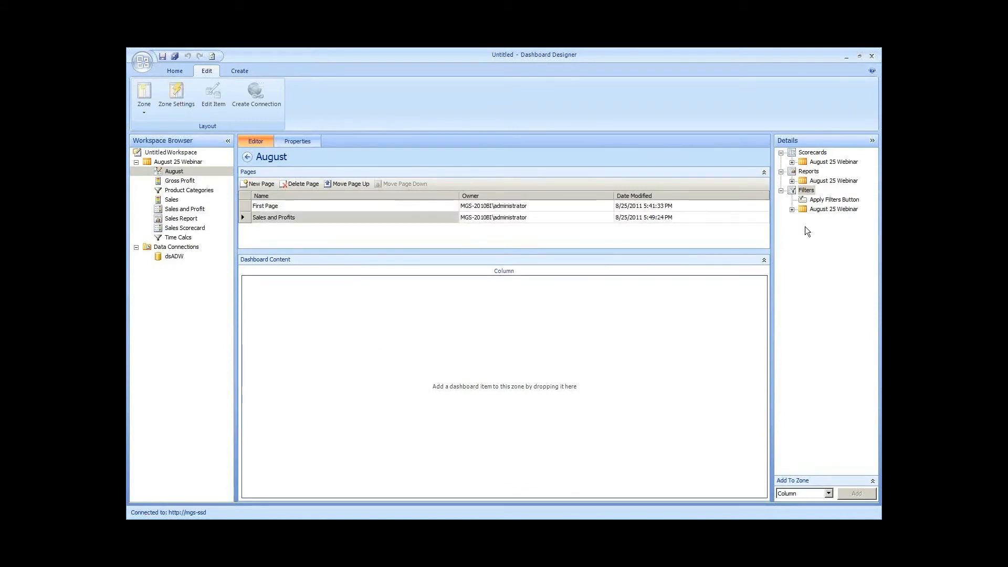
{"action": "left_click", "coordinate": [792, 162]}
{"action": "left_click_drag", "start_coordinate": [840, 180], "coordinate": [405, 309]}
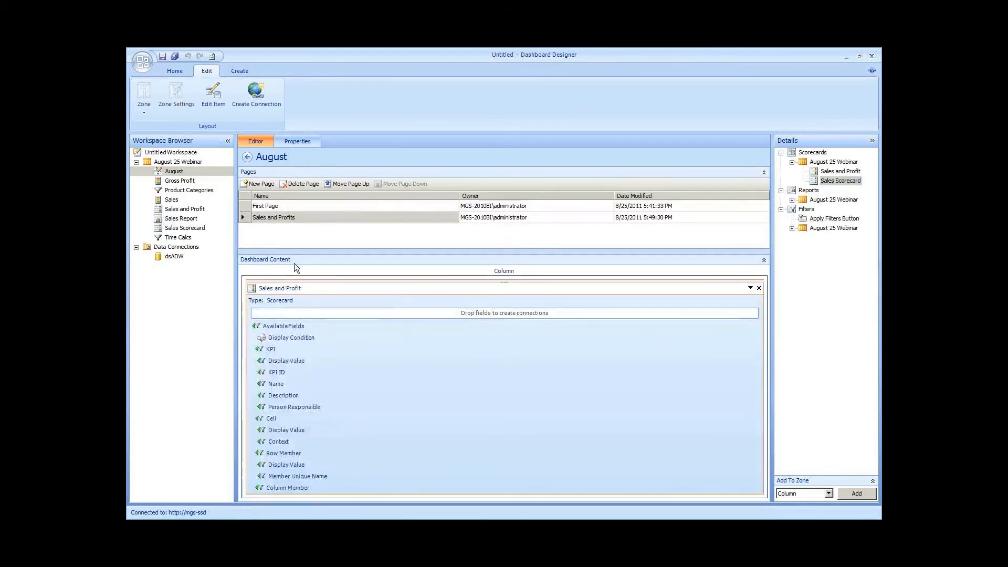
Step: Include the page list for navigation in the August dashboard's deployment properties and deploy the dashboard to SharePoint
{"action": "left_click", "coordinate": [305, 144]}
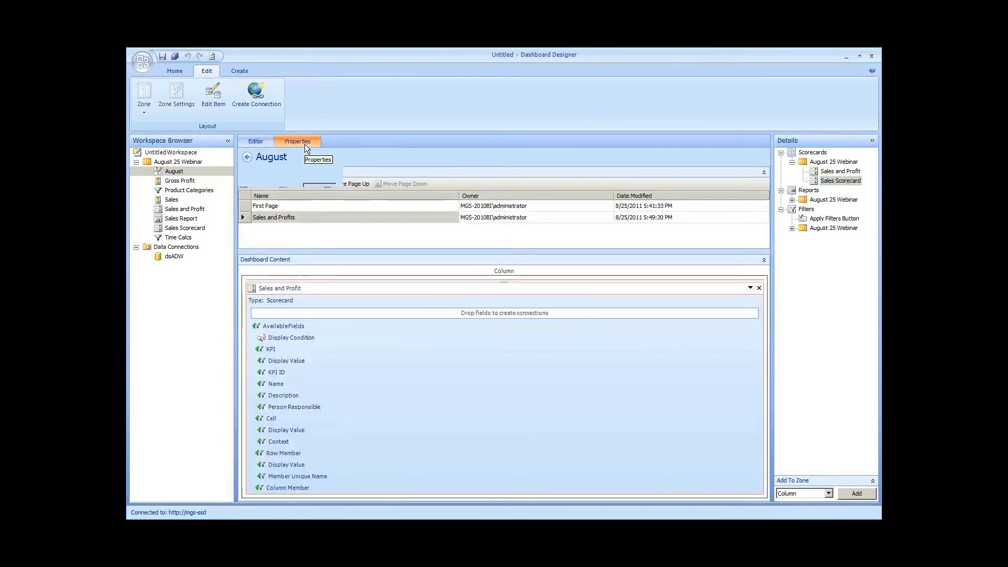
{"action": "left_click", "coordinate": [316, 318]}
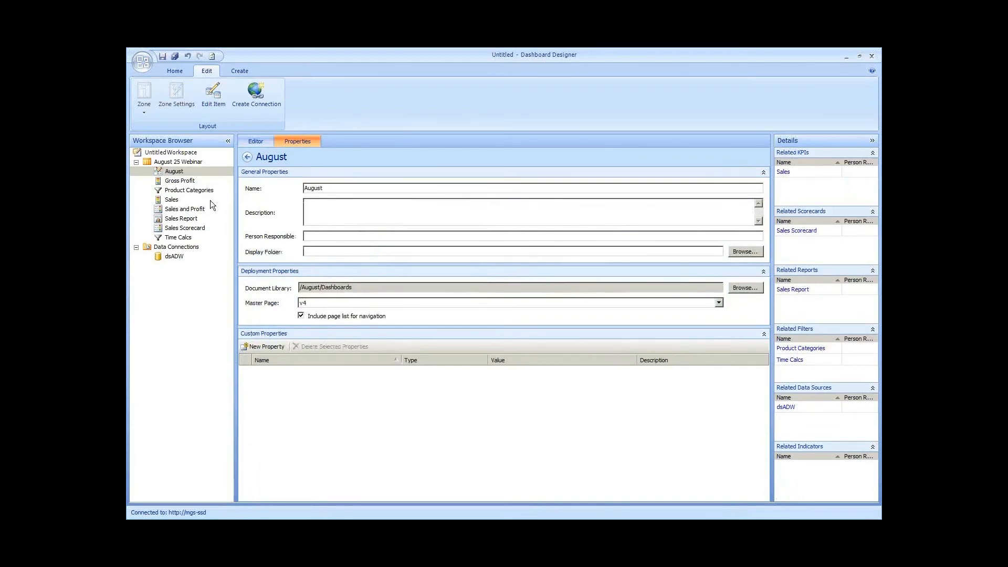
{"action": "right_click", "coordinate": [203, 172]}
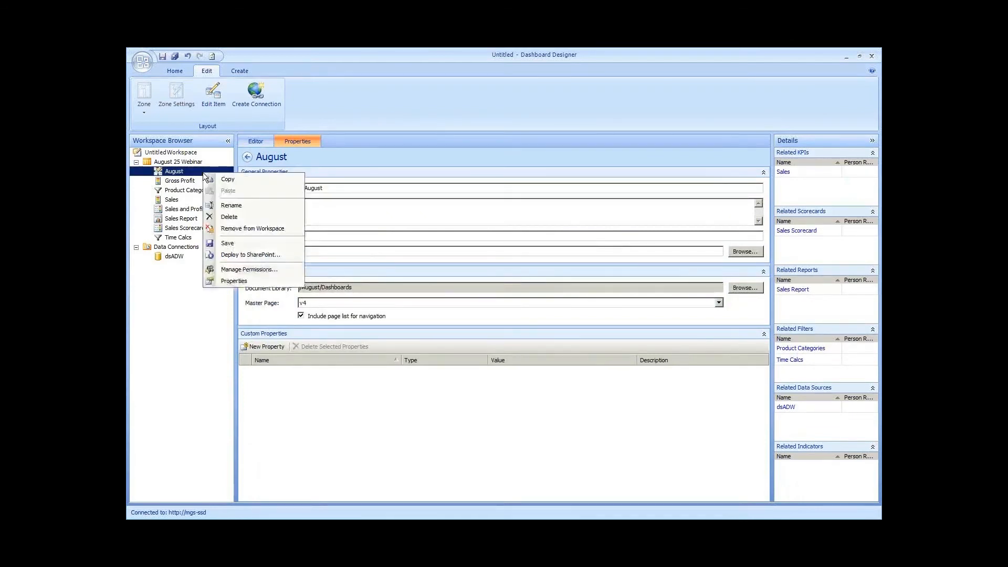
{"action": "left_click", "coordinate": [267, 254]}
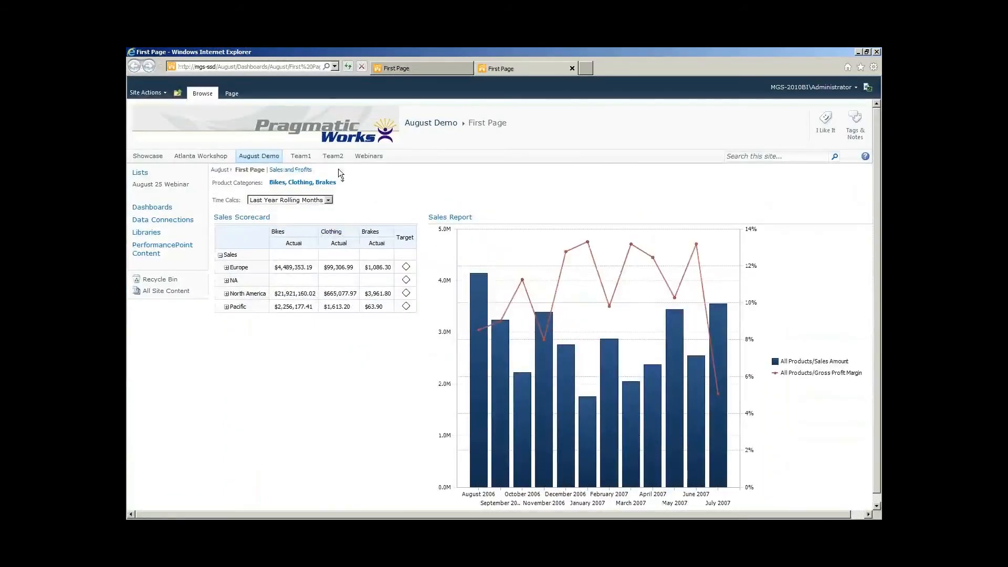
Step: View the deployed Sales and Profits page and expand Europe and France under Sales
{"action": "left_click", "coordinate": [306, 170]}
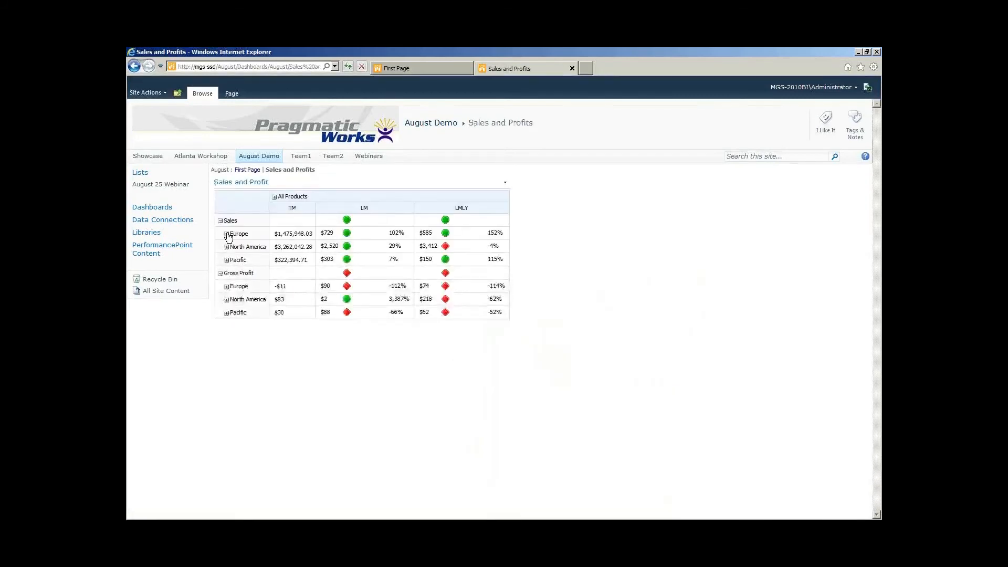
{"action": "left_click", "coordinate": [226, 234]}
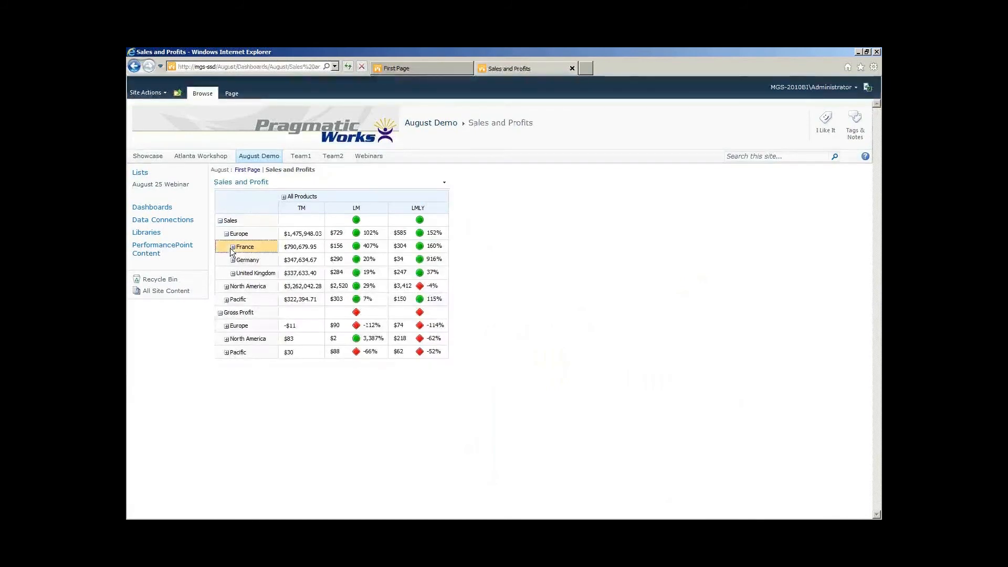
{"action": "left_click", "coordinate": [233, 252]}
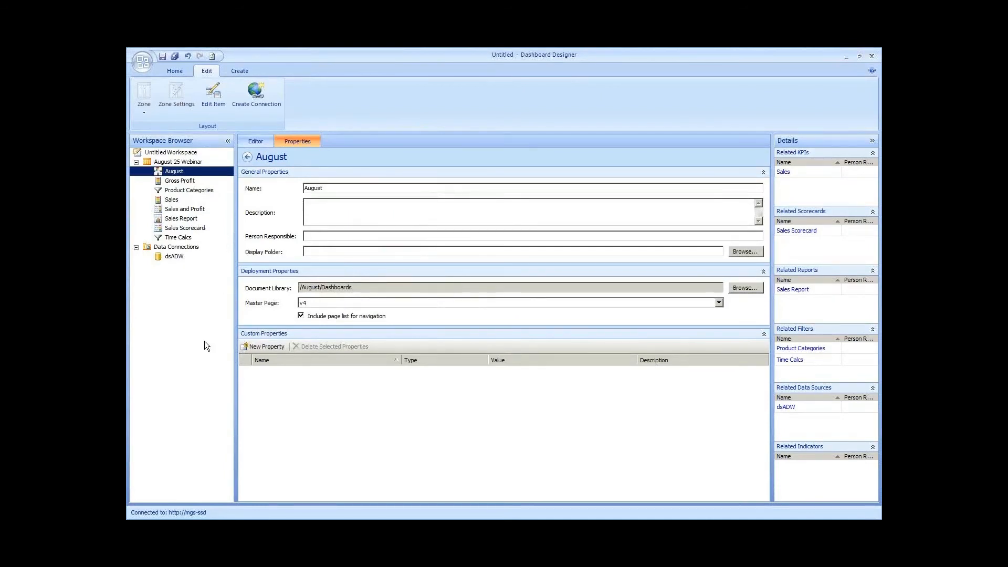
Step: Switch back to Dashboard Designer and save the workspace as AugustWebinar
{"action": "left_click", "coordinate": [140, 64]}
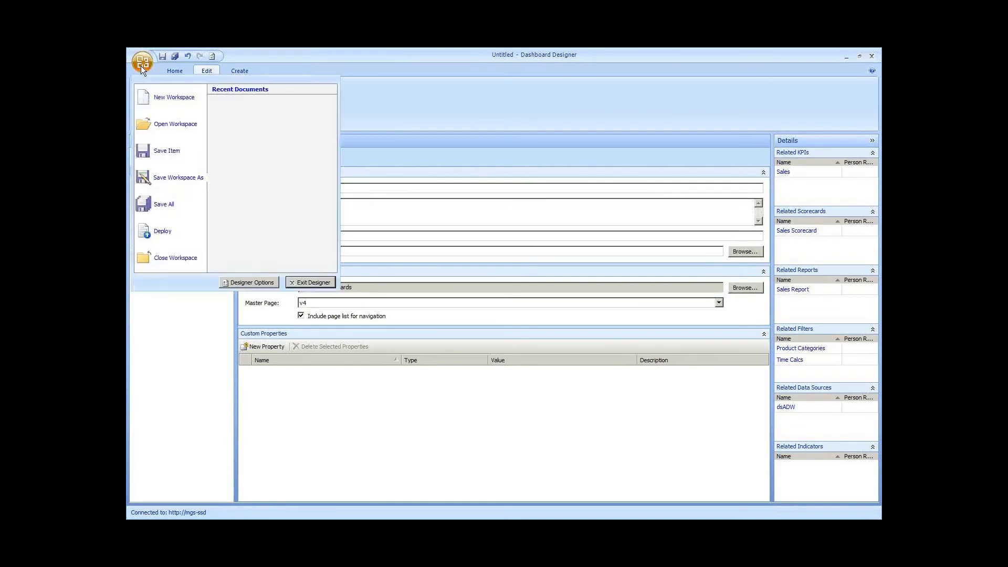
{"action": "left_click", "coordinate": [168, 177]}
{"action": "type", "text": "AugustW"}
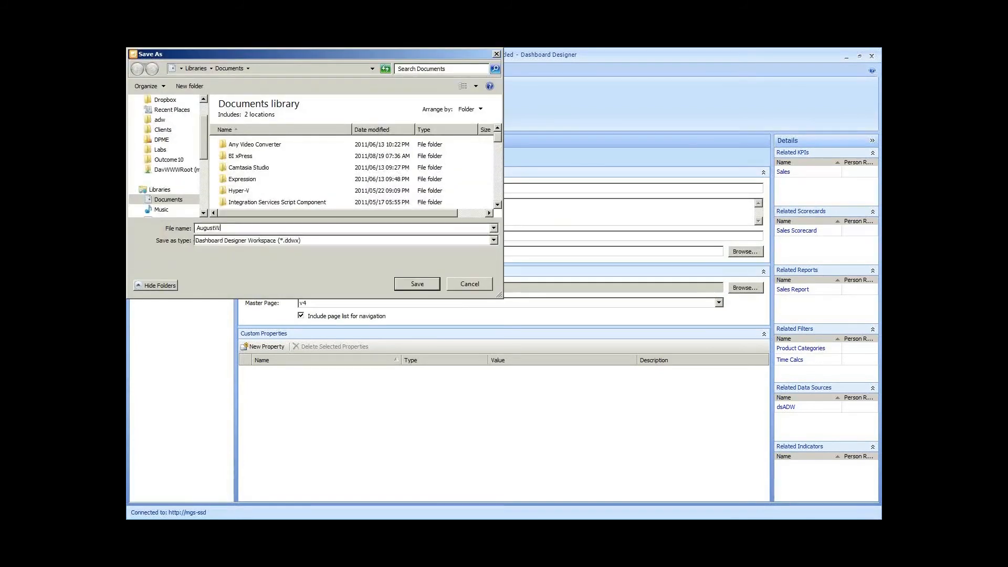
{"action": "type", "text": "ebinar"}
{"action": "key", "text": "Return"}
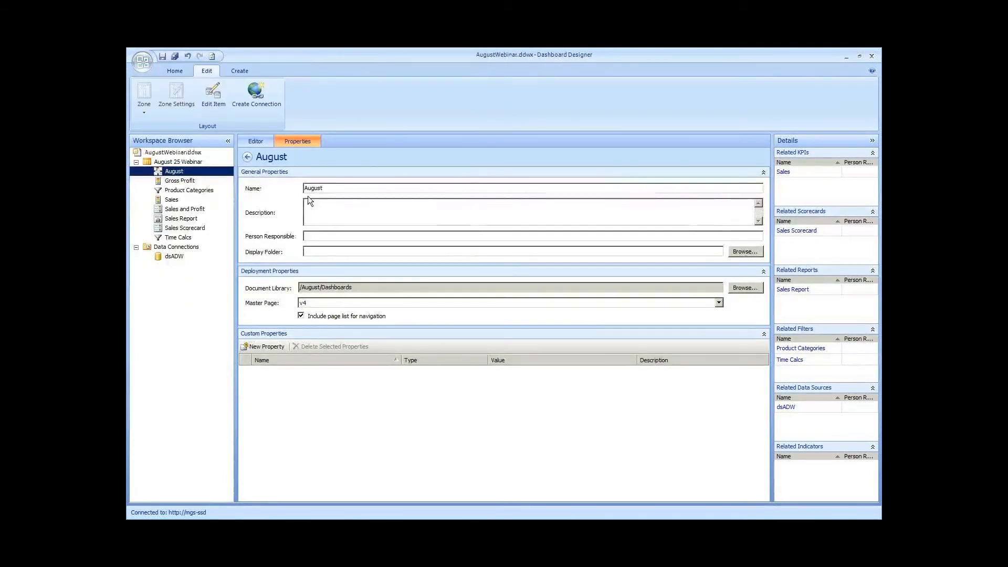
Step: Check the SharePoint URL in the designer's server settings and close the options without changes
{"action": "left_click", "coordinate": [142, 61]}
{"action": "left_click", "coordinate": [239, 283]}
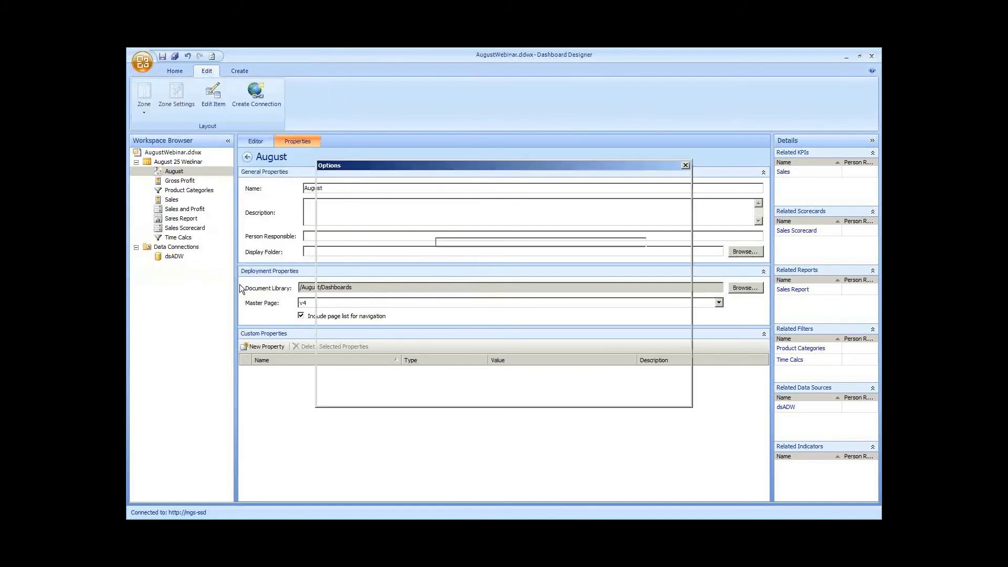
{"action": "left_click", "coordinate": [397, 179]}
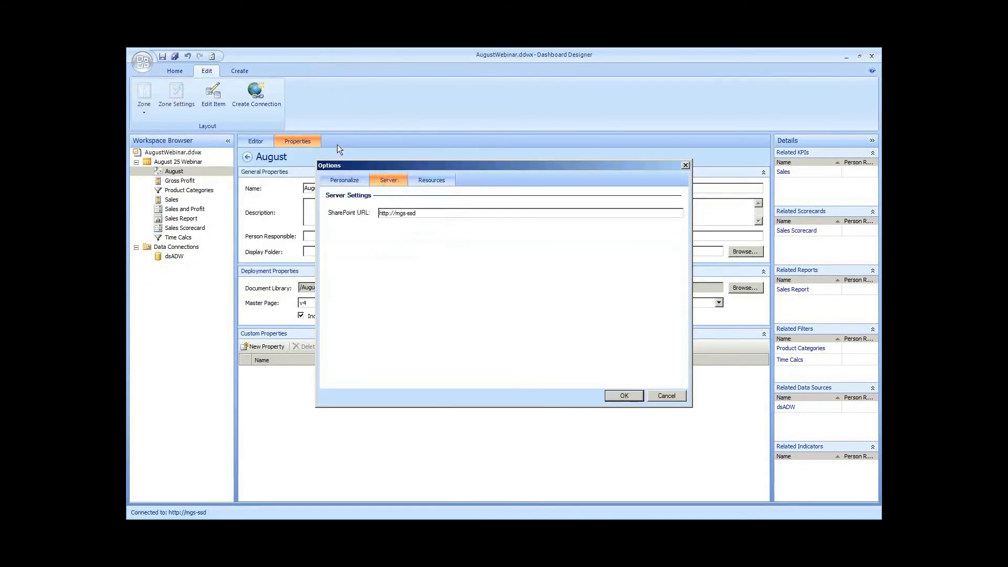
{"action": "left_click", "coordinate": [664, 395]}
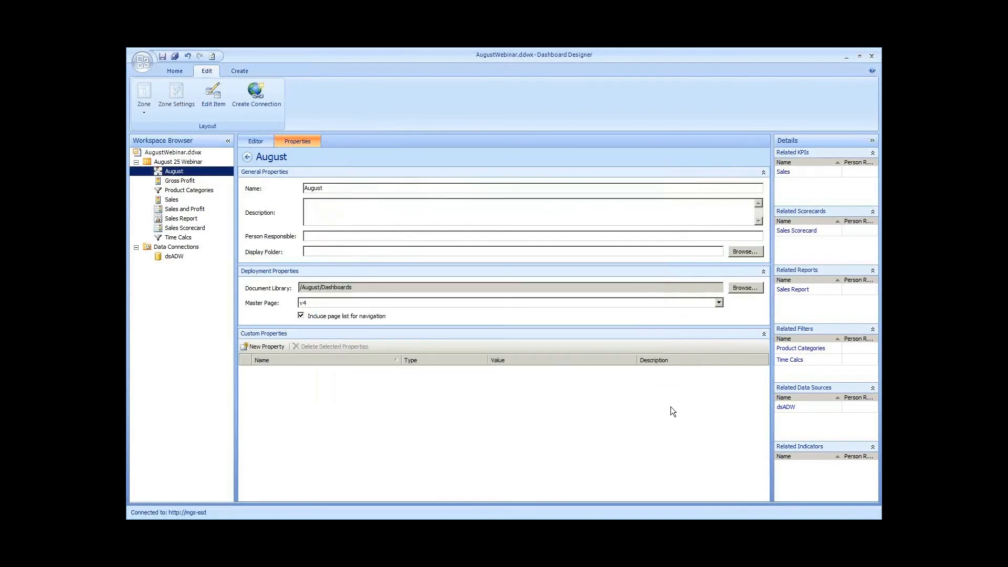
Step: Remove the August 25 Webinar list from the workspace and add the PerformancePoint Content list from August Demo
{"action": "right_click", "coordinate": [165, 163]}
{"action": "left_click", "coordinate": [208, 197]}
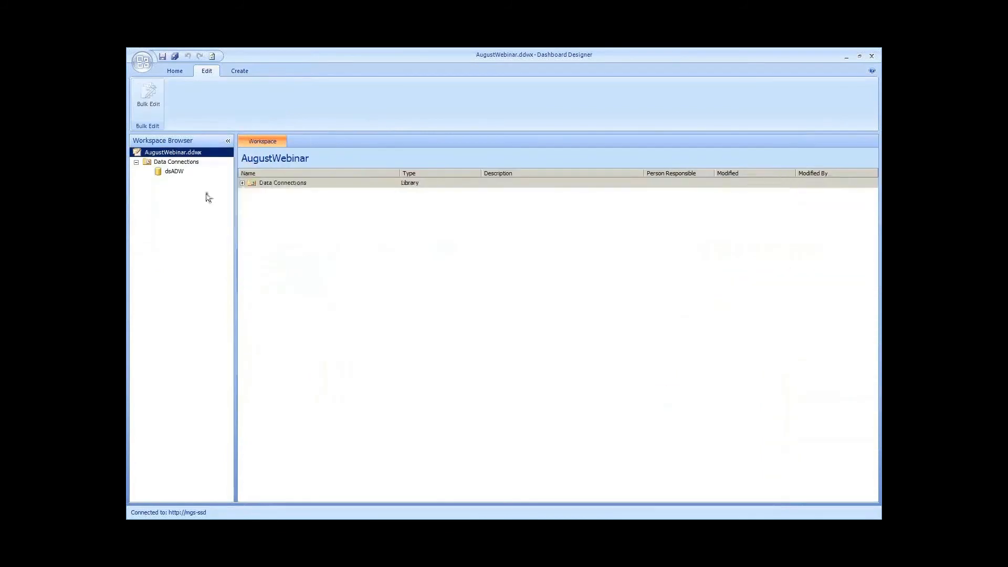
{"action": "left_click", "coordinate": [177, 69]}
{"action": "left_click", "coordinate": [232, 87]}
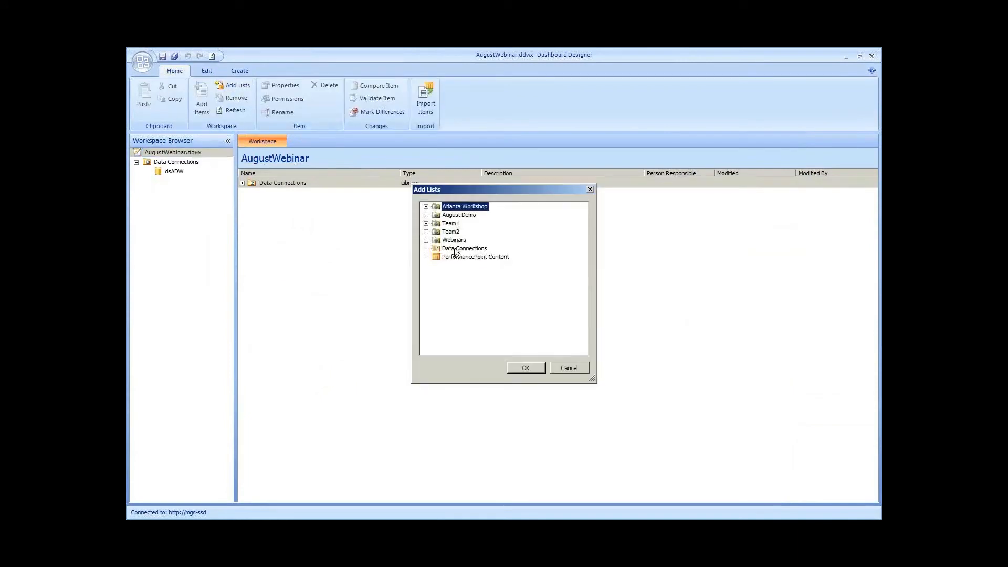
{"action": "left_click", "coordinate": [426, 215]}
{"action": "double_click", "coordinate": [476, 238]}
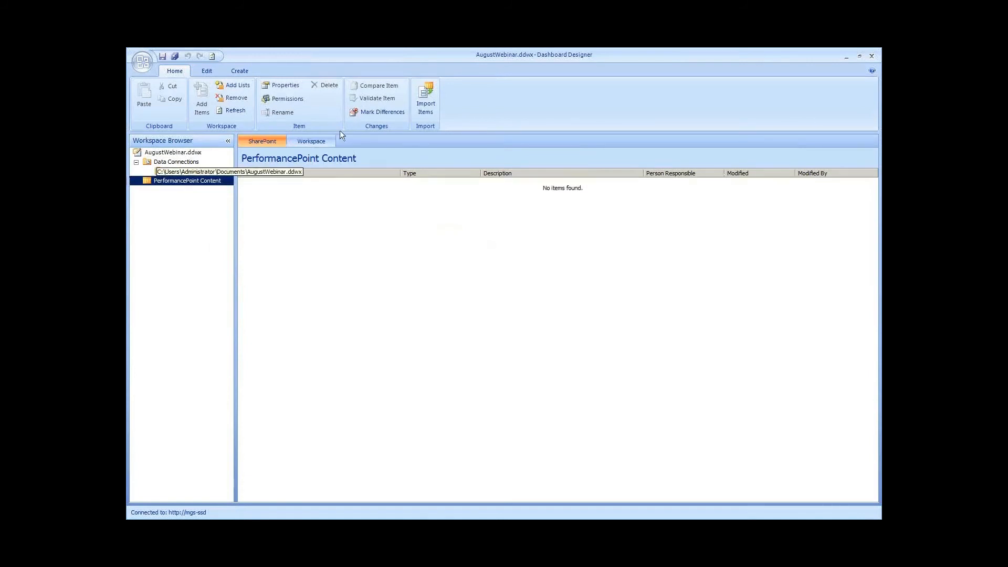
Step: Start an item import and open the saved webinar workspace file from the Documents library as its source
{"action": "left_click", "coordinate": [421, 116]}
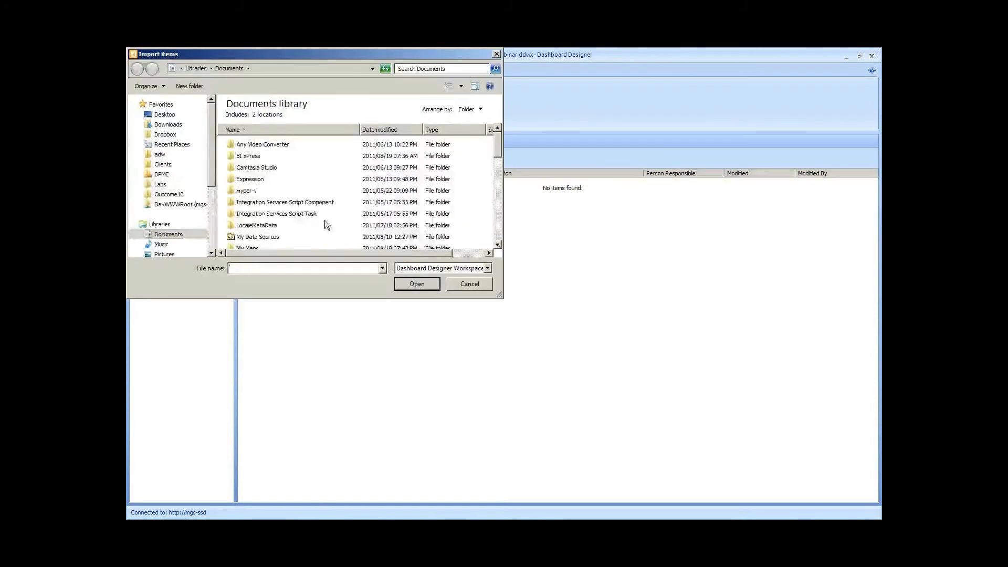
{"action": "left_click", "coordinate": [325, 220]}
{"action": "scroll", "coordinate": [324, 221], "scroll_direction": "down", "scroll_amount": 9}
{"action": "left_click", "coordinate": [285, 153]}
{"action": "double_click", "coordinate": [285, 153]}
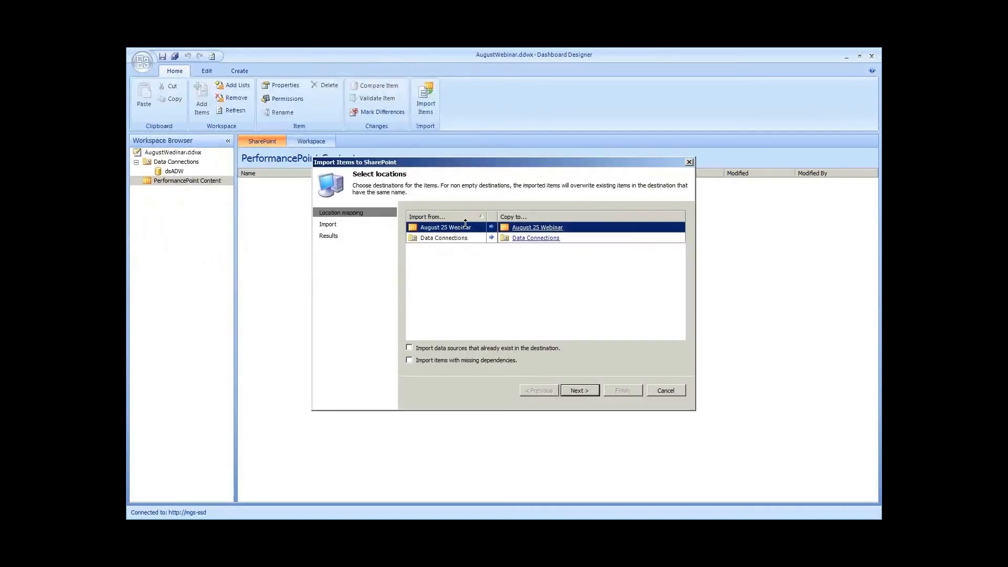
Step: Map the August 25 Webinar import source to the PerformancePoint Content list under August Demo
{"action": "left_click", "coordinate": [543, 229]}
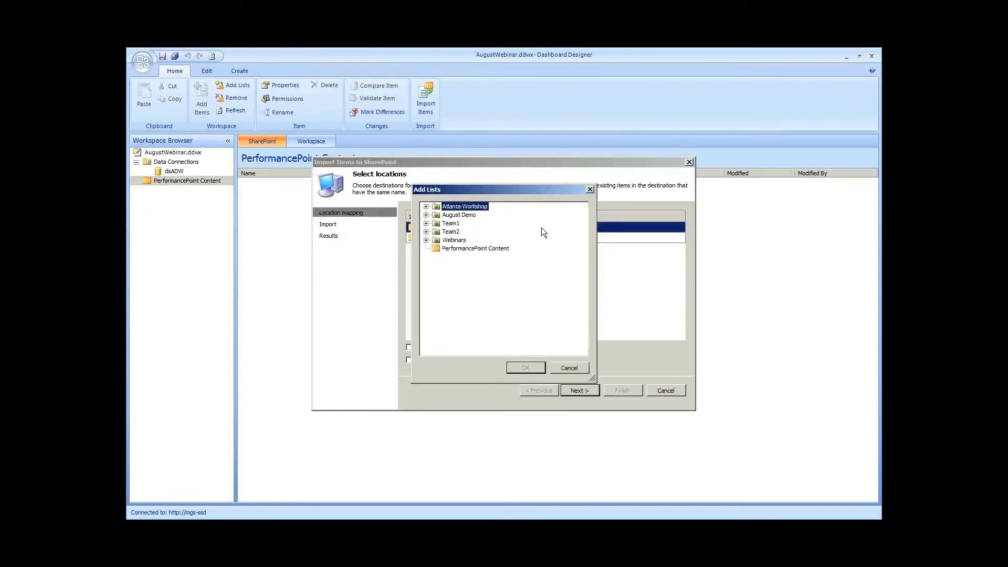
{"action": "left_click", "coordinate": [426, 206]}
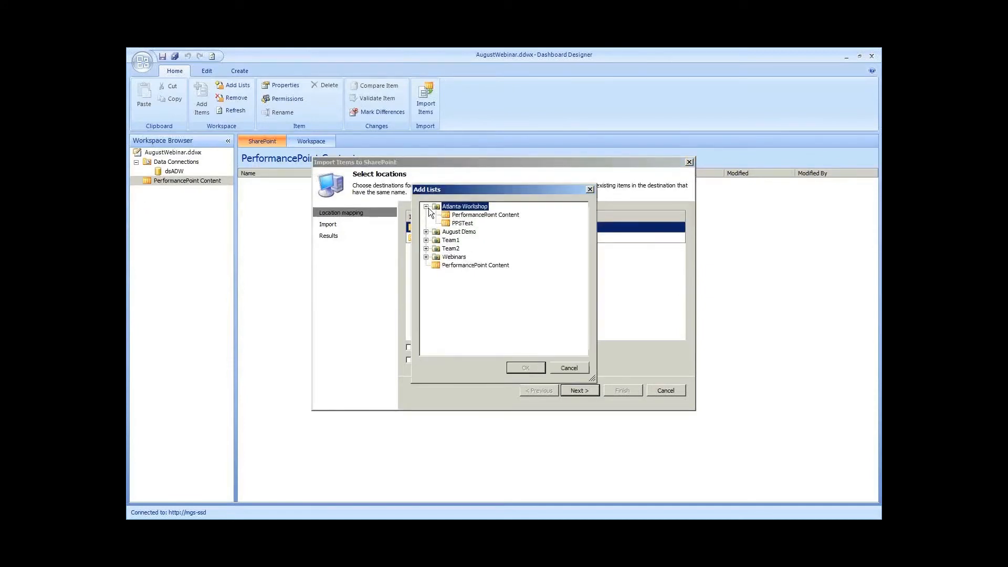
{"action": "left_click", "coordinate": [426, 206]}
{"action": "left_click", "coordinate": [425, 214]}
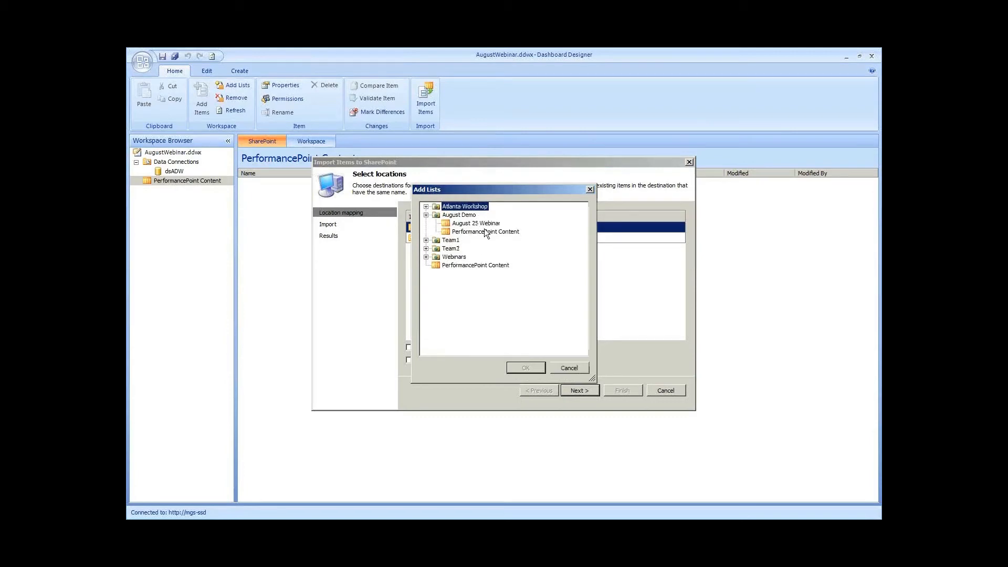
{"action": "left_click", "coordinate": [487, 232]}
{"action": "double_click", "coordinate": [488, 231]}
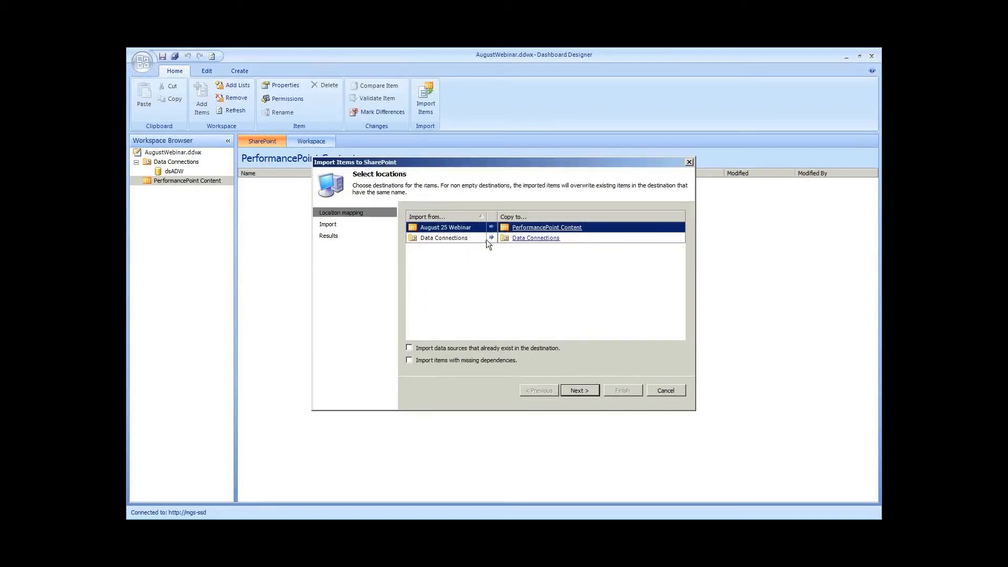
Step: Check the Data Connections destination, run the import and finish with the imported items added to the workspace
{"action": "left_click", "coordinate": [519, 237]}
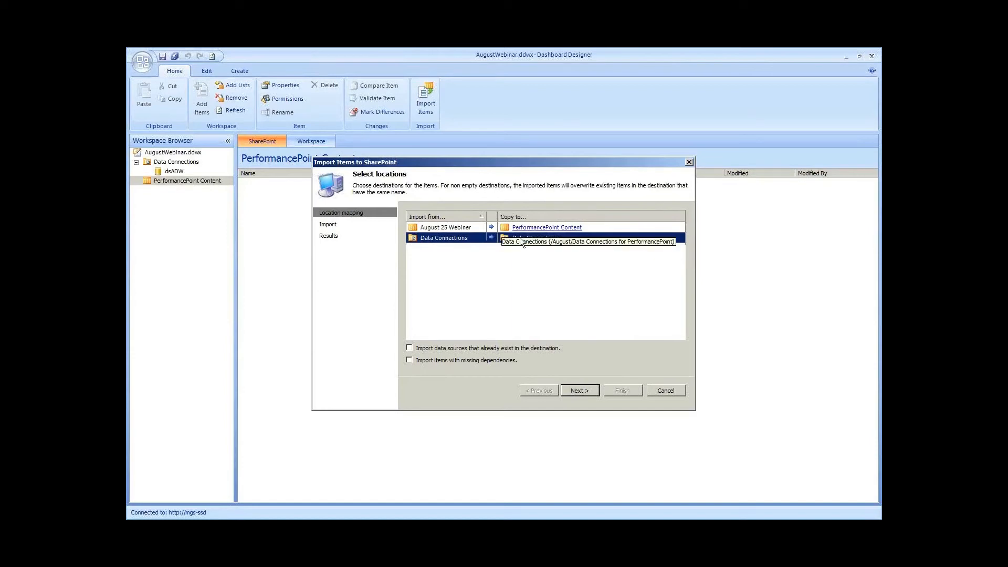
{"action": "left_click", "coordinate": [580, 390]}
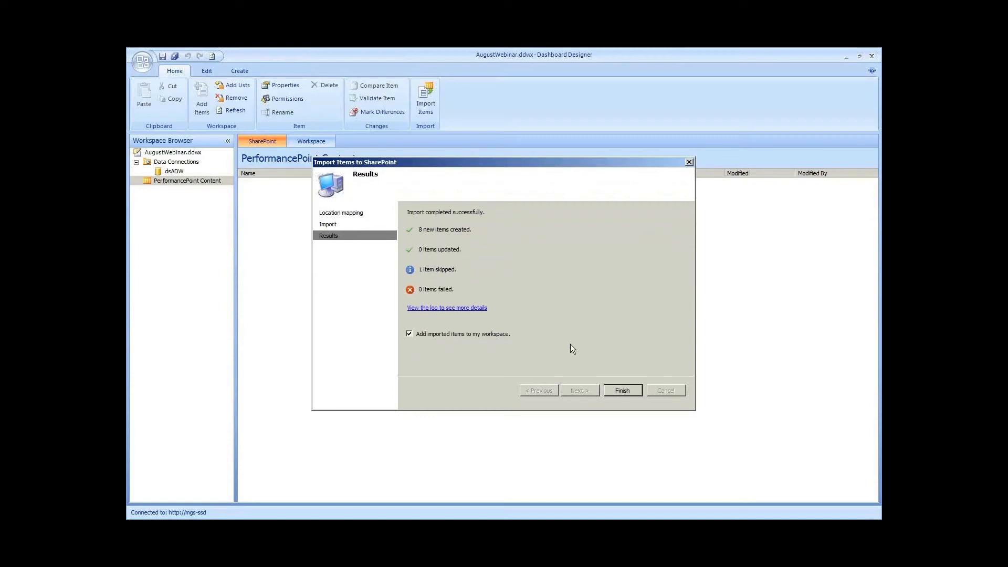
{"action": "left_click", "coordinate": [620, 390]}
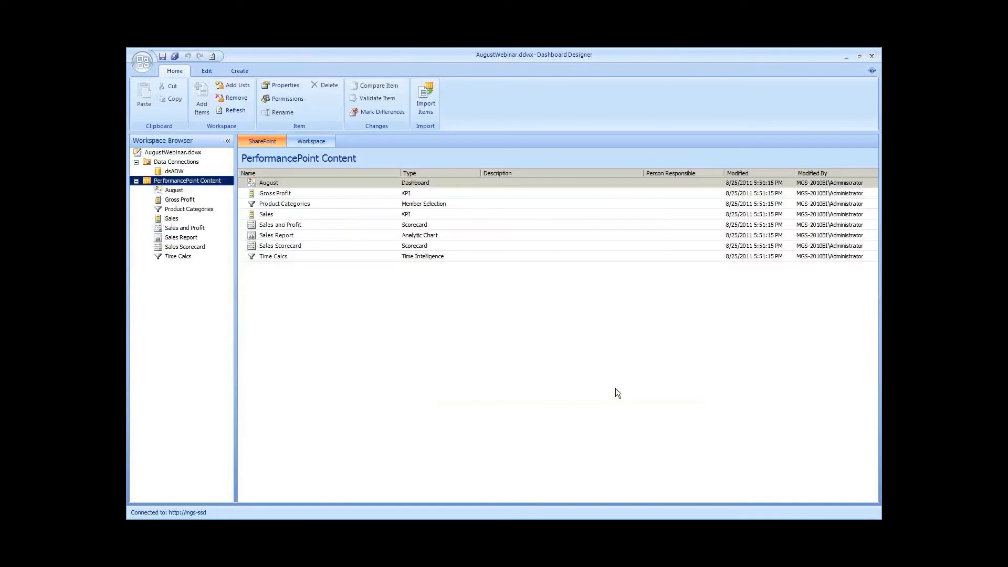
{"action": "left_click", "coordinate": [615, 389]}
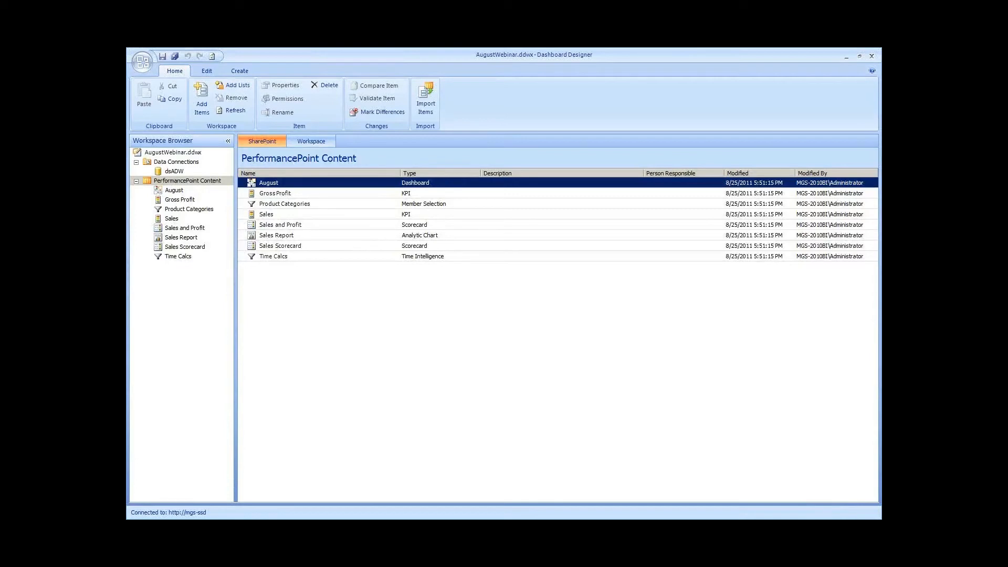
Step: Switch to Internet Explorer, open the dashboard's First Page and expand Bikes and Clothing in the Product Categories filter
{"action": "key", "text": "alt+Tab"}
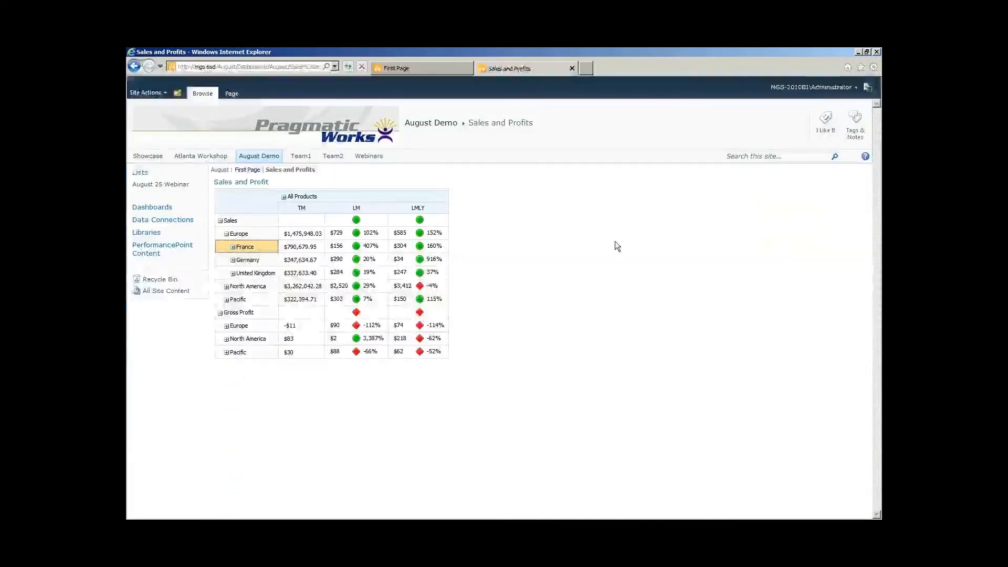
{"action": "left_click", "coordinate": [250, 170]}
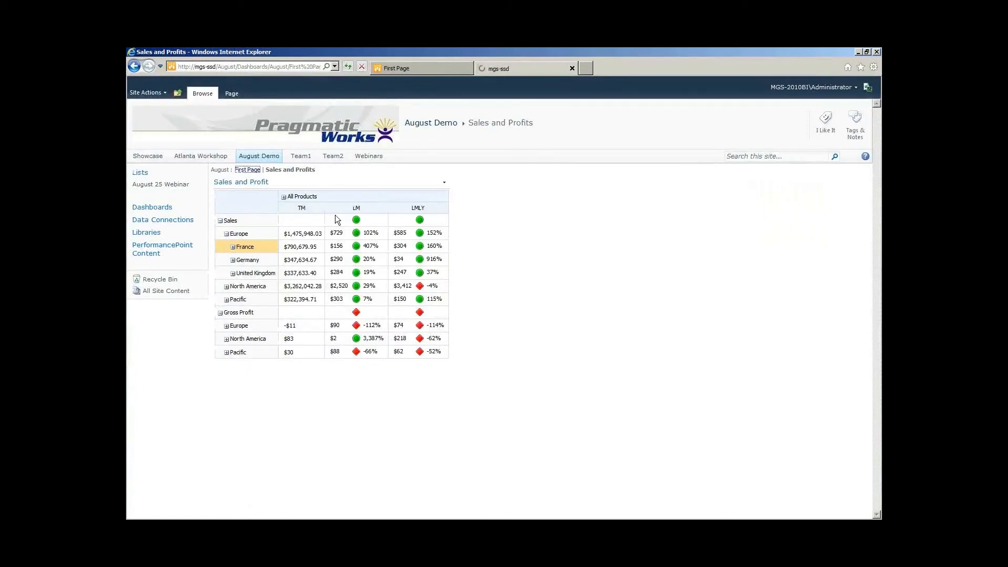
{"action": "left_click", "coordinate": [340, 182]}
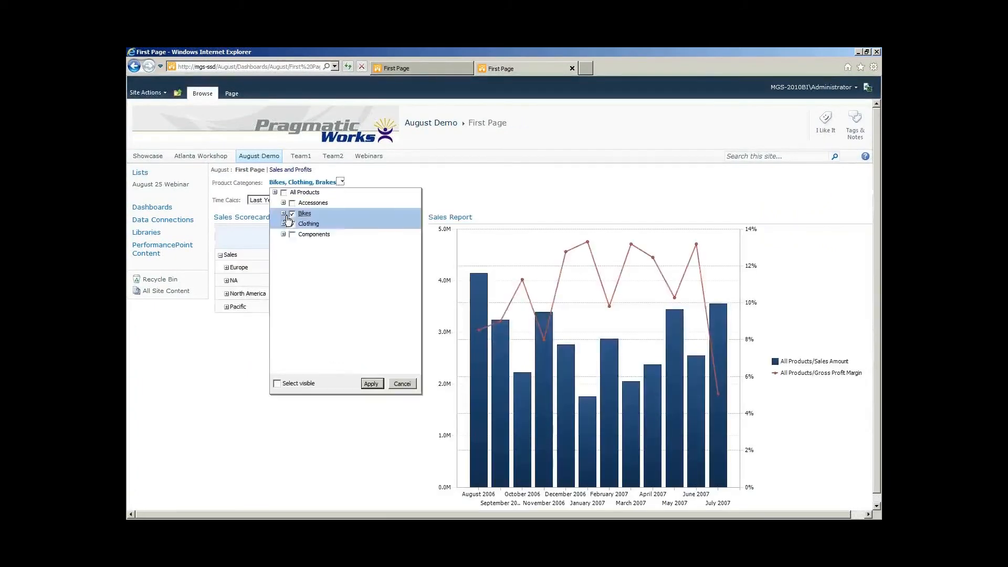
{"action": "left_click", "coordinate": [284, 213]}
{"action": "left_click", "coordinate": [283, 255]}
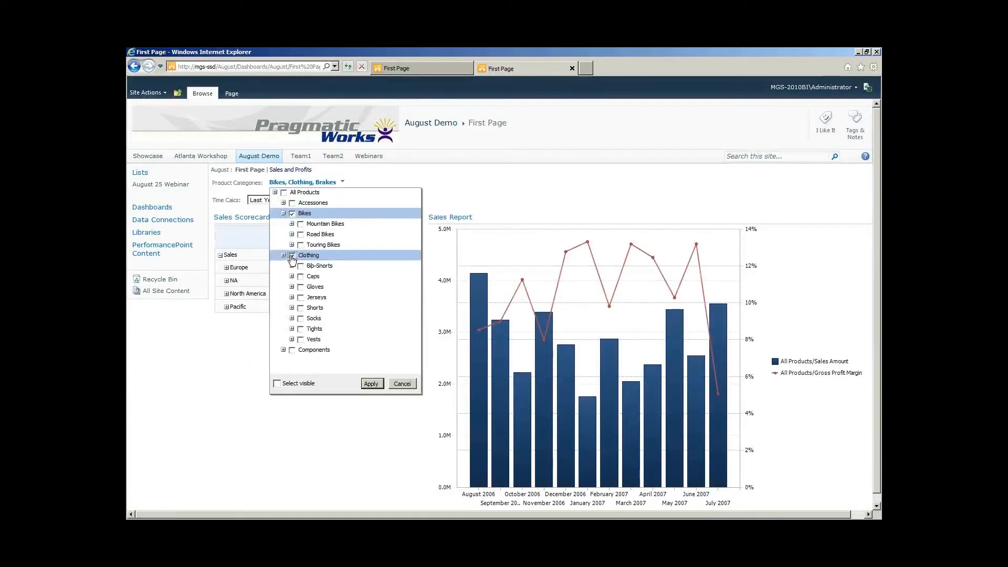
Step: Clear Bikes and Clothing from the Product Categories filter and apply it with only Brakes selected
{"action": "left_click", "coordinate": [292, 255]}
{"action": "left_click", "coordinate": [292, 214]}
{"action": "left_click", "coordinate": [291, 223]}
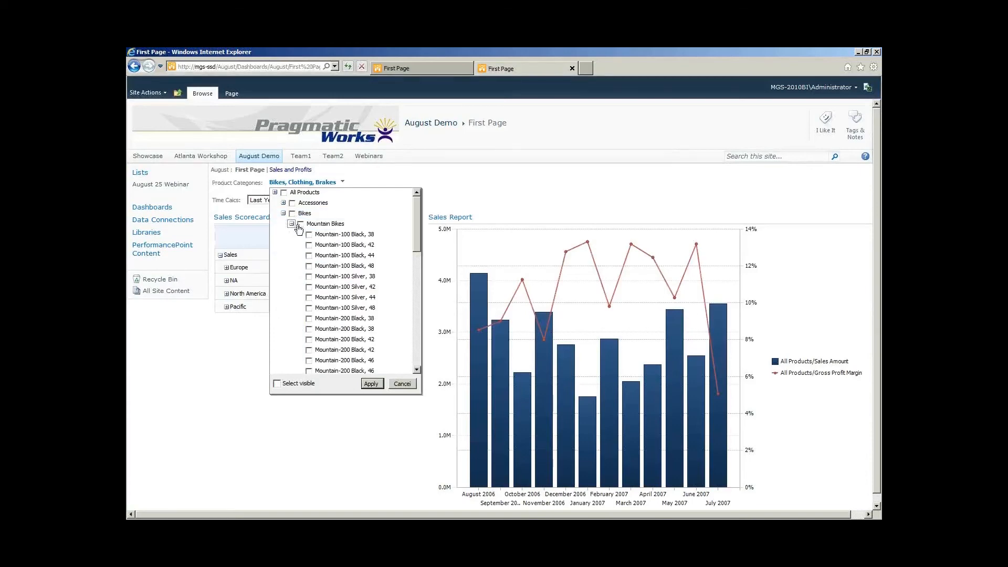
{"action": "left_click", "coordinate": [292, 224]}
{"action": "left_click", "coordinate": [283, 213]}
{"action": "left_click", "coordinate": [274, 192]}
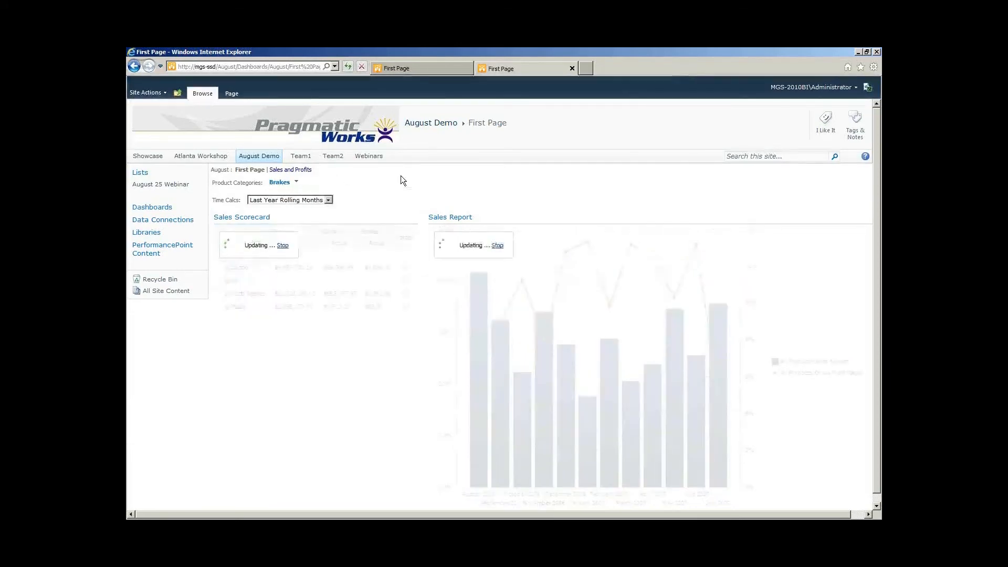
Step: Open the August Demo home page in a new browser tab and look over its Business Intelligence Center sections
{"action": "middle_click", "coordinate": [258, 156]}
{"action": "left_click", "coordinate": [601, 69]}
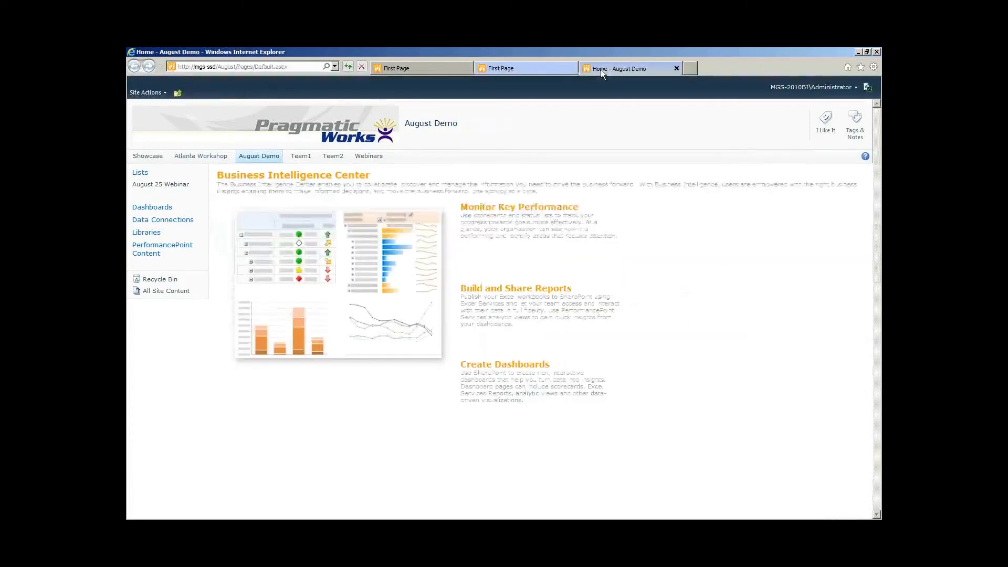
{"action": "left_click_drag", "start_coordinate": [617, 210], "coordinate": [574, 366]}
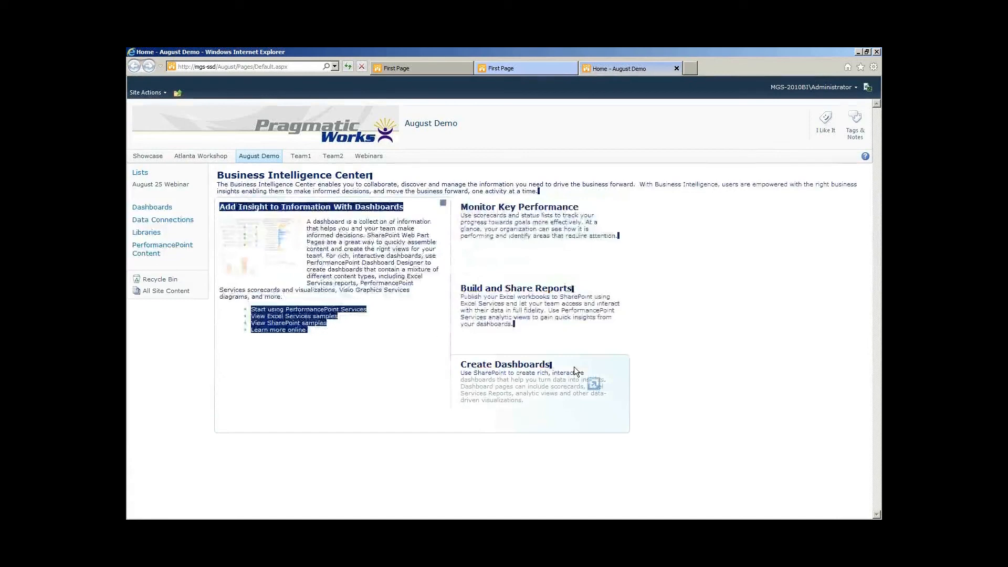
{"action": "left_click", "coordinate": [575, 366]}
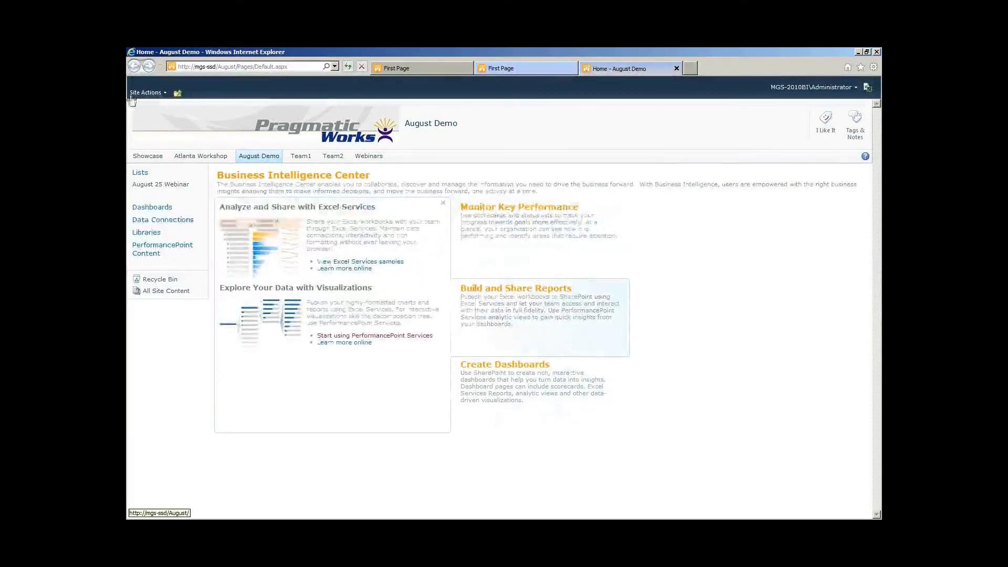
Step: Check the Welcome Page setting in the August Demo site settings and leave it without changes
{"action": "left_click", "coordinate": [159, 95]}
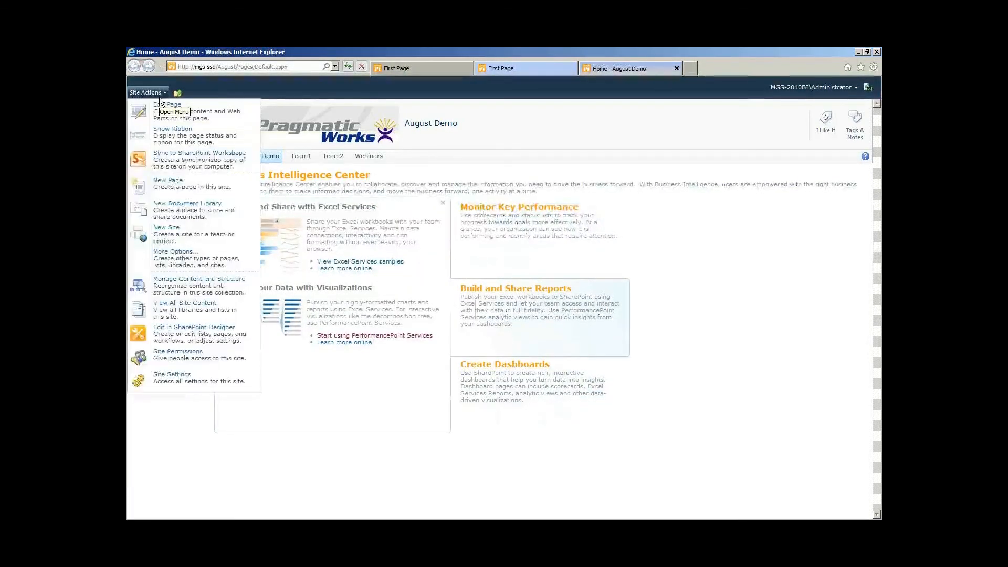
{"action": "left_click", "coordinate": [188, 386]}
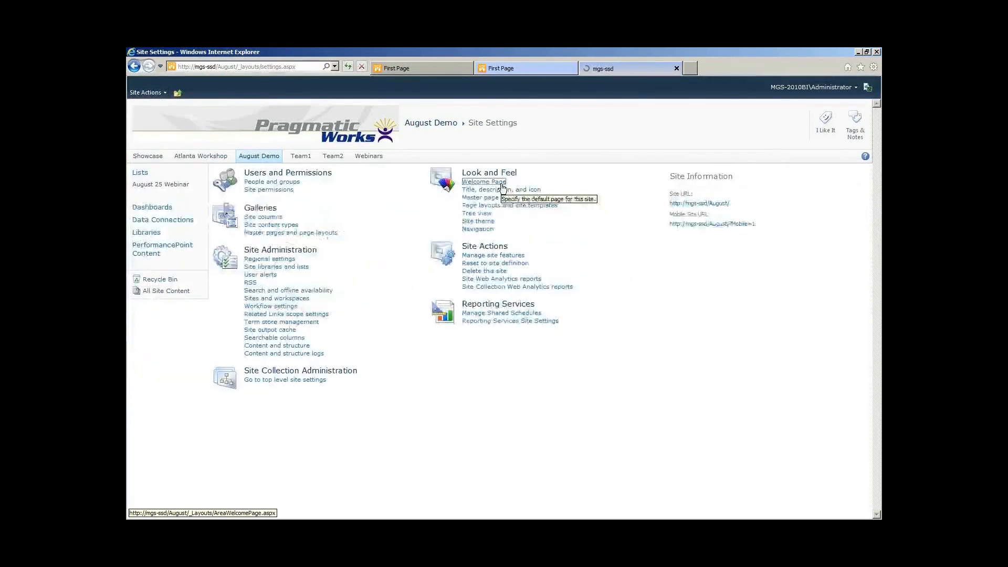
{"action": "left_click", "coordinate": [483, 181]}
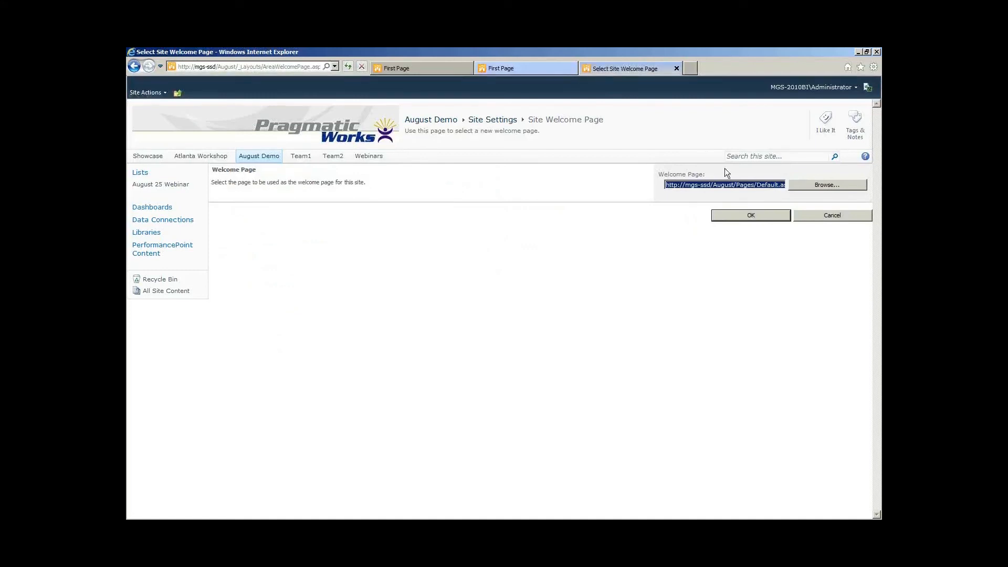
{"action": "left_click", "coordinate": [719, 184]}
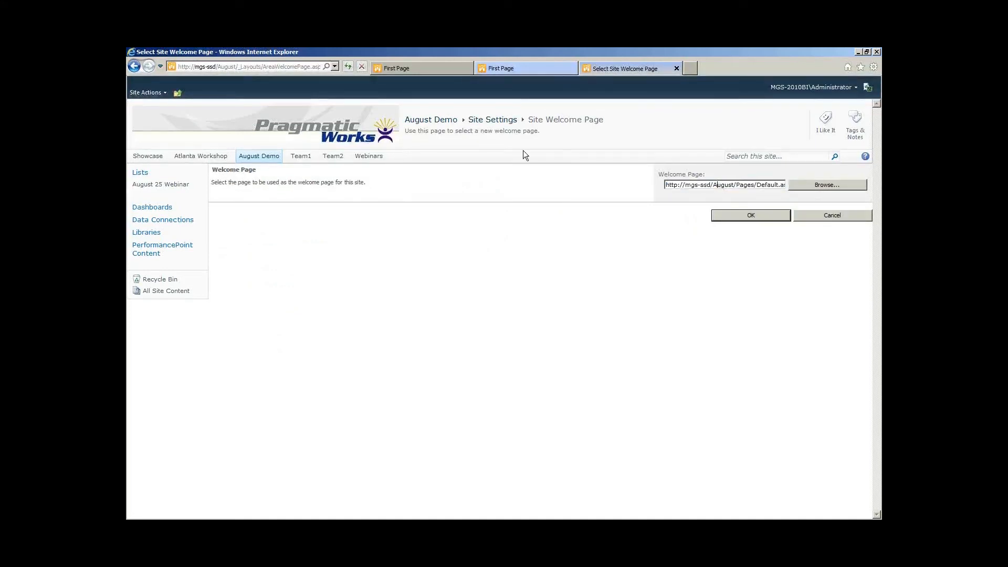
{"action": "left_click", "coordinate": [133, 66]}
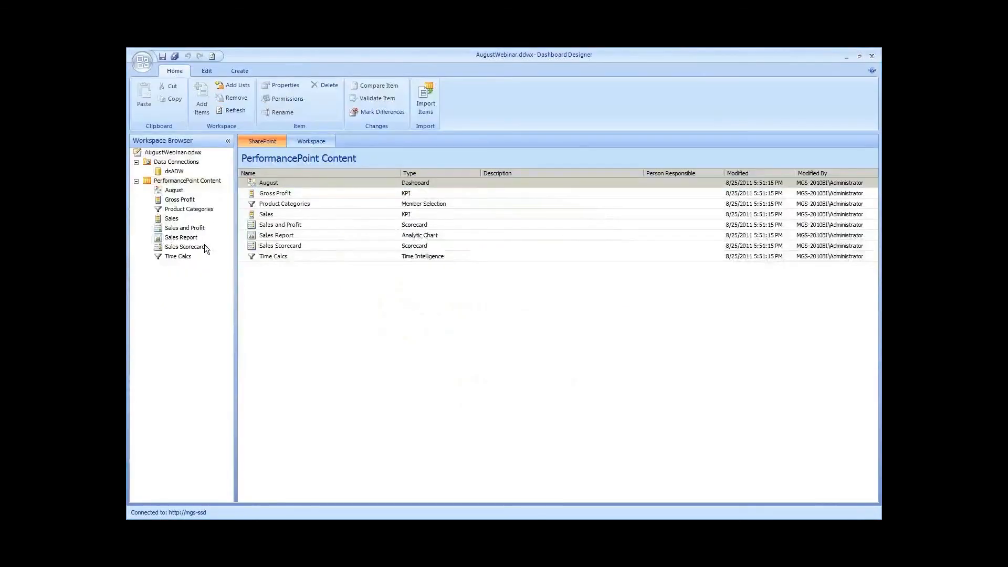
Step: Switch to Dashboard Designer, examine the Target column in Sales Scorecard and open the Sales and Profit scorecard
{"action": "double_click", "coordinate": [204, 245]}
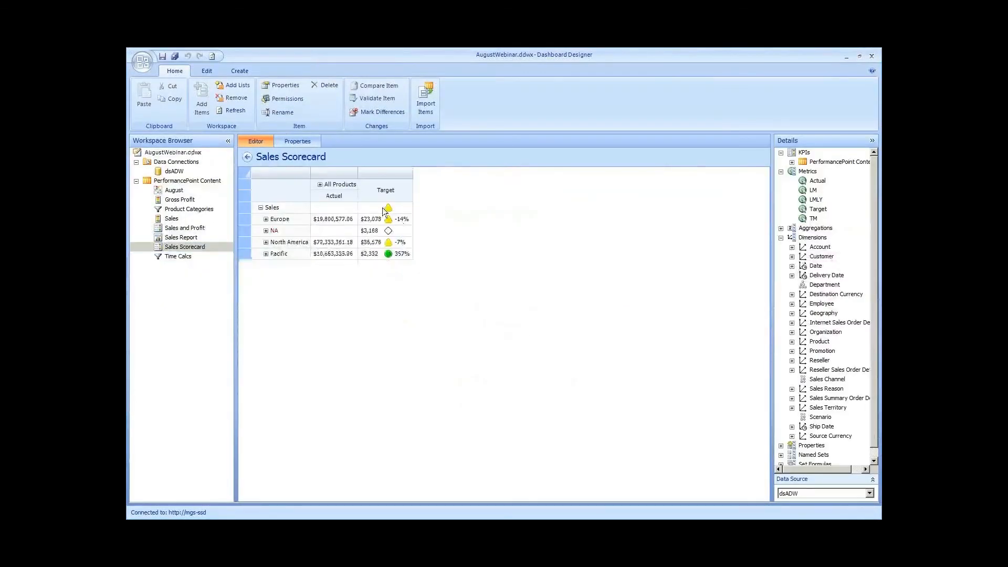
{"action": "left_click", "coordinate": [361, 200]}
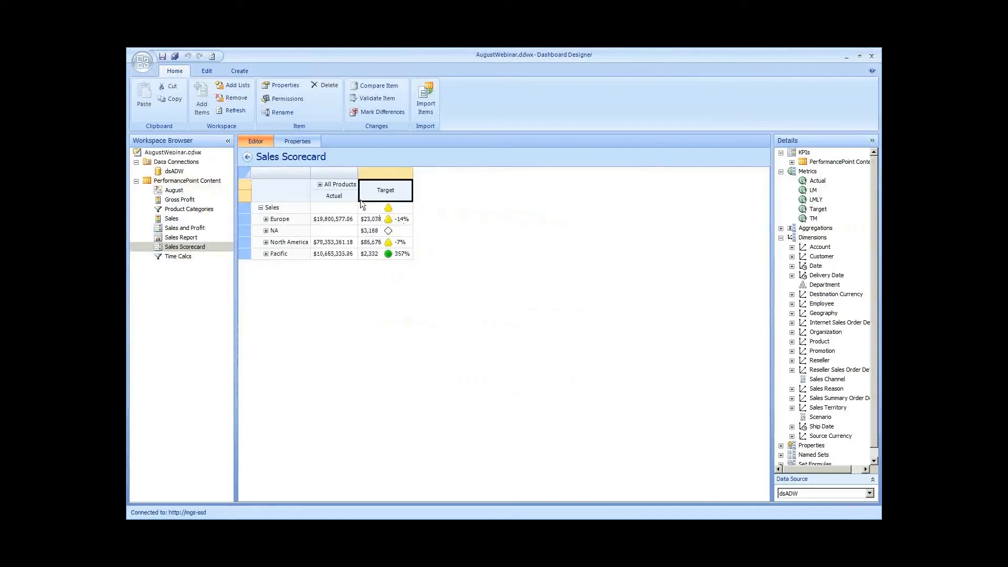
{"action": "double_click", "coordinate": [186, 228]}
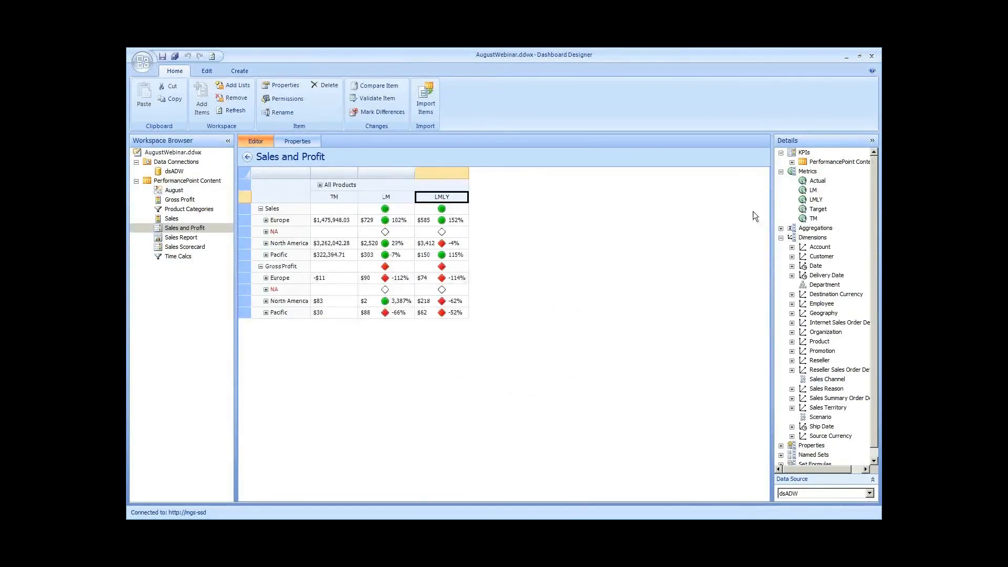
Step: Add the Target metric as a column after LMLY in Sales and Profit and delete the extra Target column beside TM
{"action": "left_click_drag", "start_coordinate": [813, 190], "coordinate": [354, 200]}
{"action": "left_click_drag", "start_coordinate": [809, 210], "coordinate": [482, 197]}
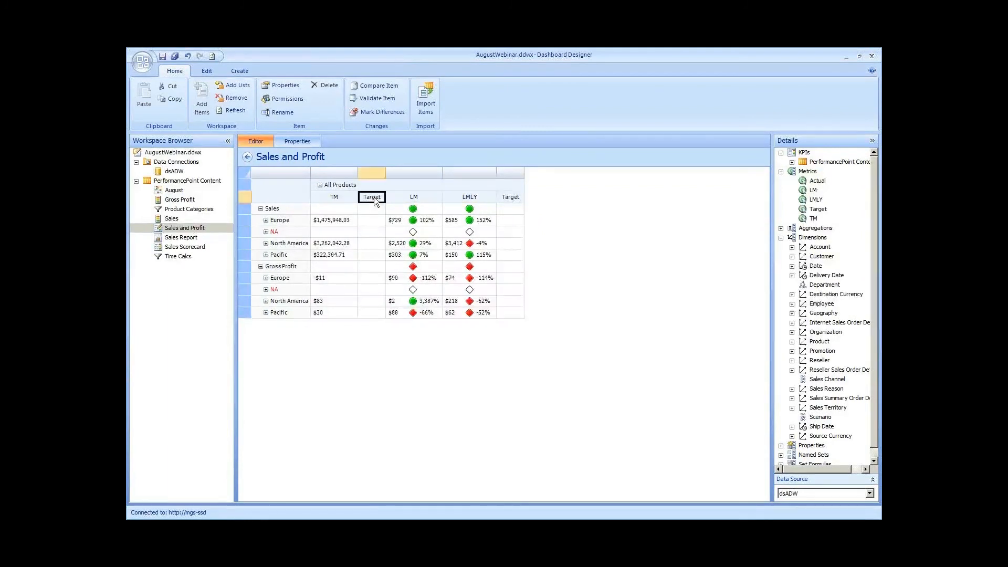
{"action": "key", "text": "Delete"}
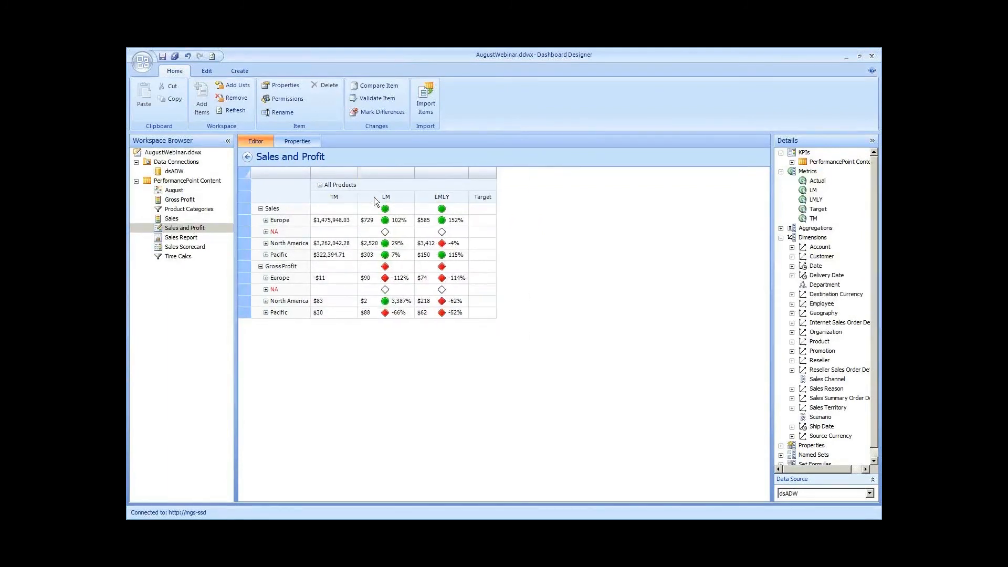
Step: Expand All Products in the scorecard to view the category columns and collapse it again
{"action": "left_click", "coordinate": [320, 184]}
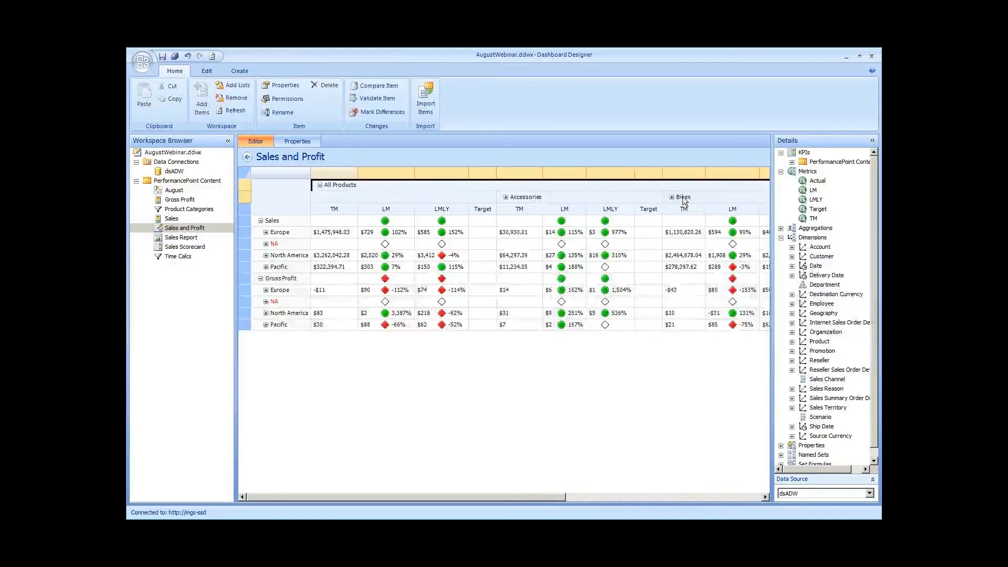
{"action": "left_click", "coordinate": [321, 186]}
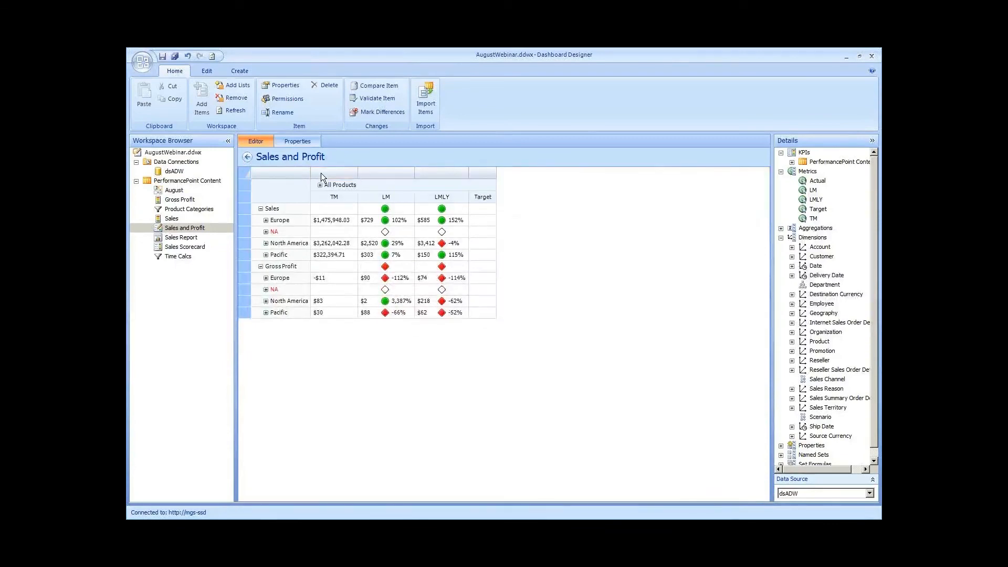